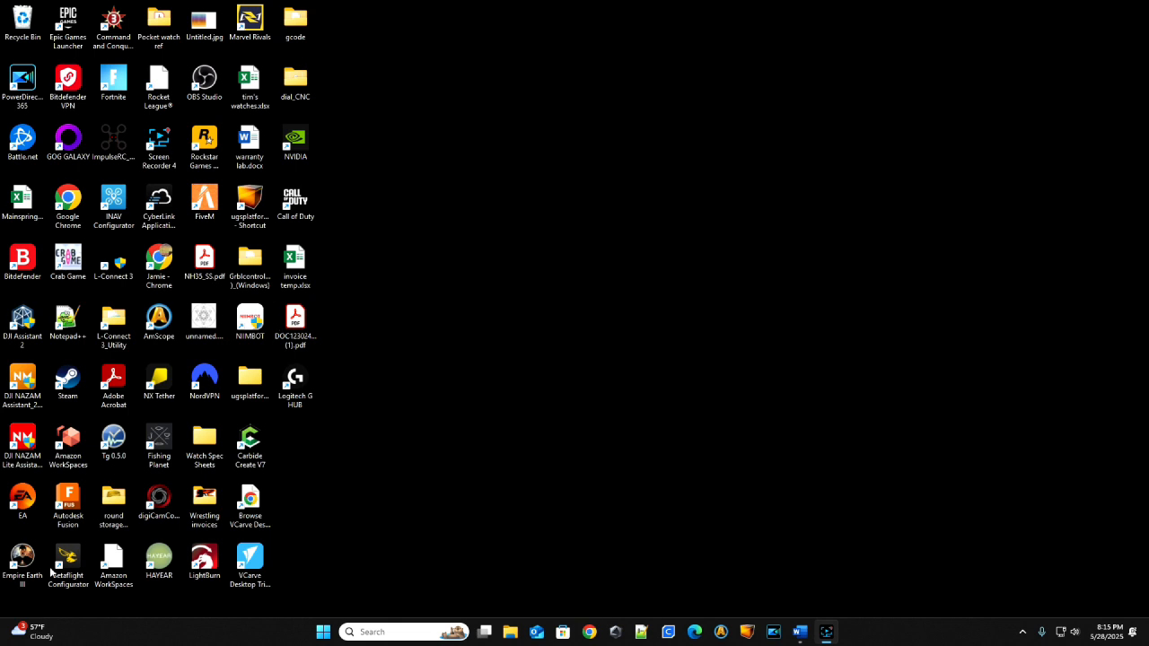
# Step: Open Autodesk Fusion and add a user parameter named large_ind in mm with the expression 0.9
pyautogui.doubleClick(69, 506)
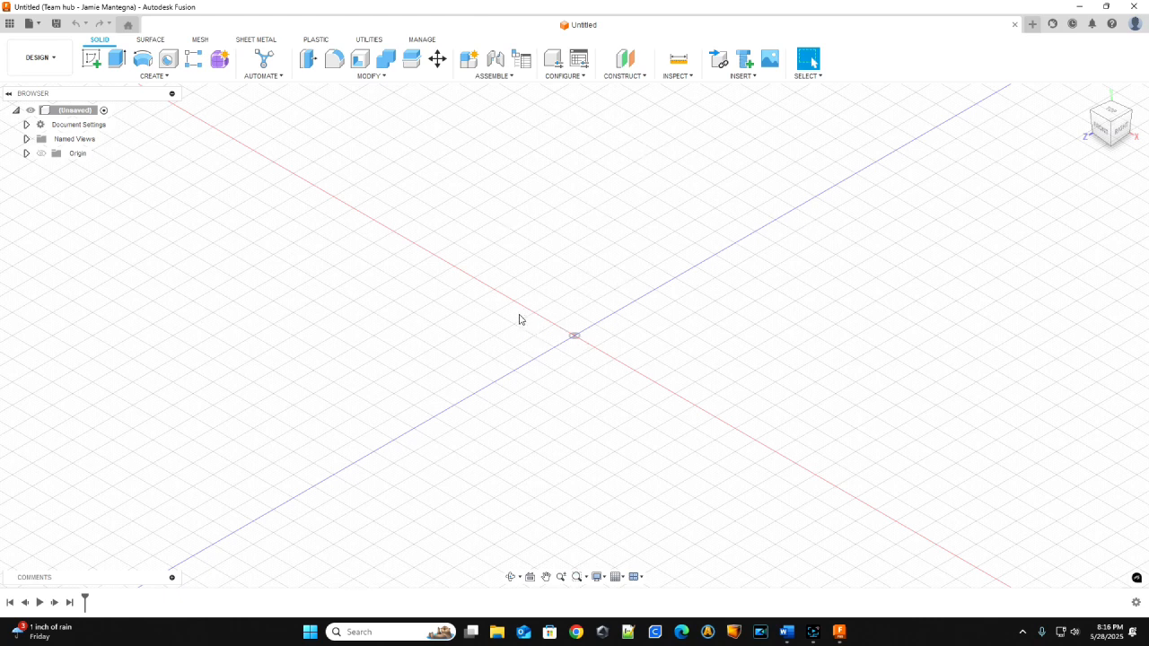
pyautogui.click(380, 79)
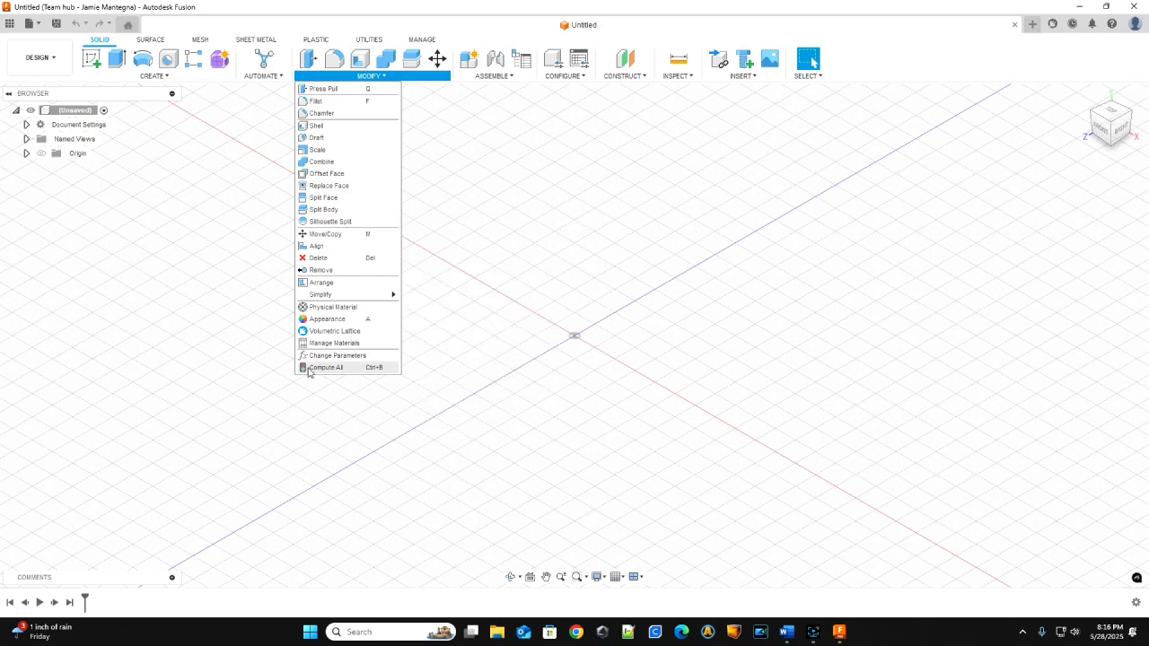
pyautogui.click(338, 355)
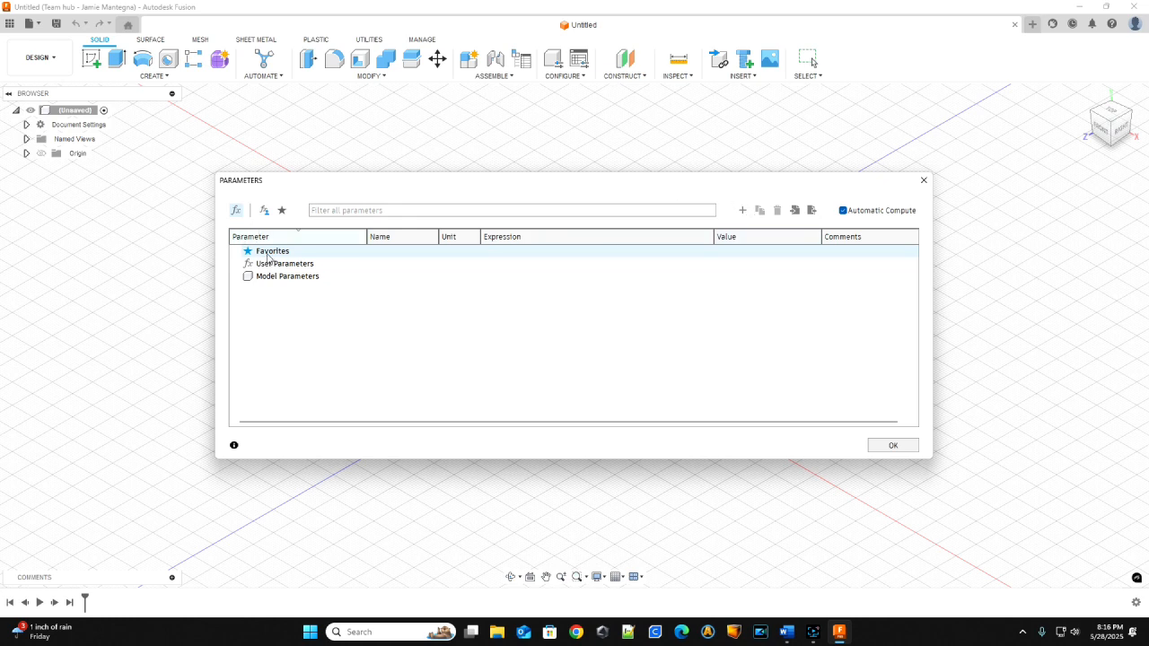
pyautogui.click(739, 212)
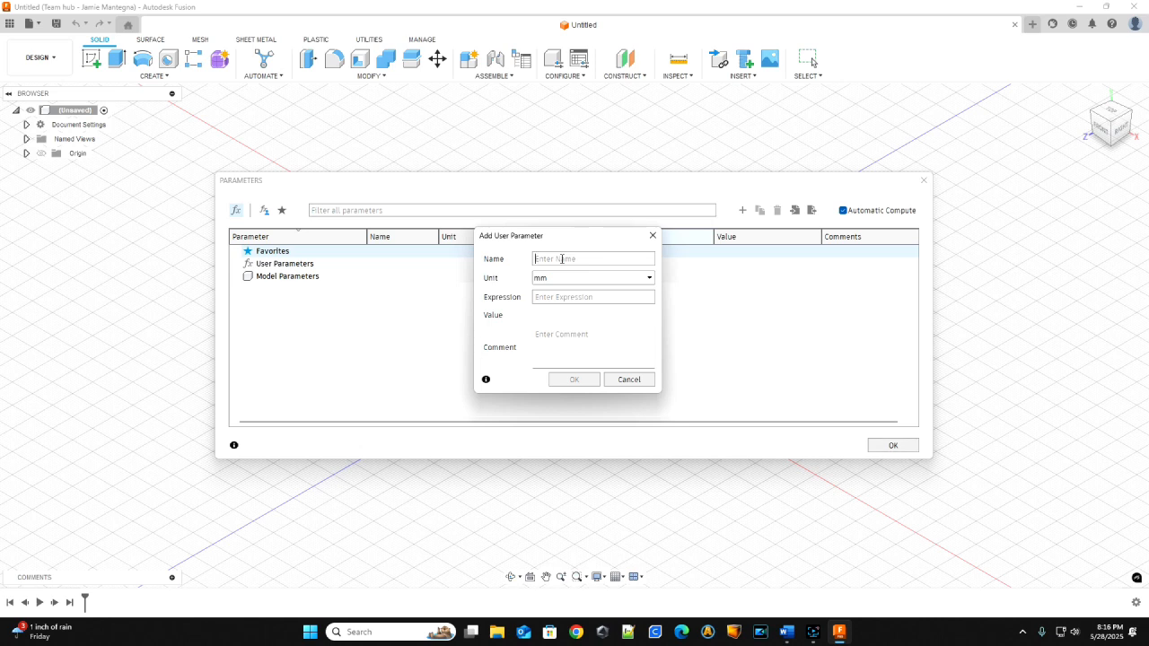
pyautogui.write('l')
pyautogui.write('9')
pyautogui.click(576, 380)
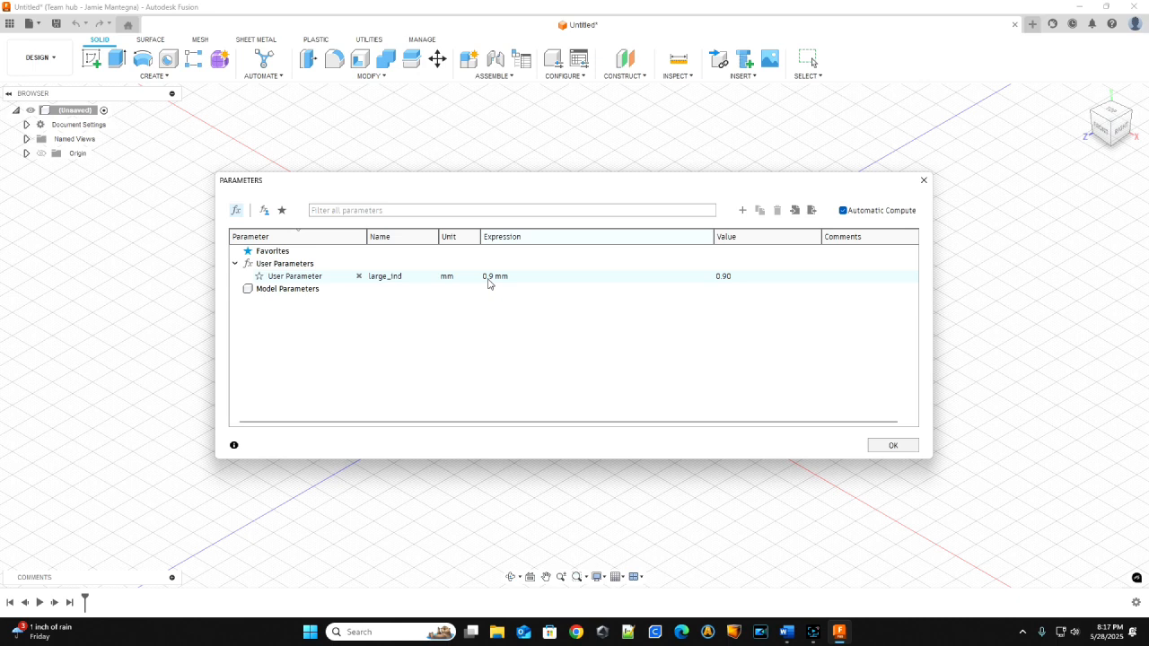
pyautogui.click(912, 449)
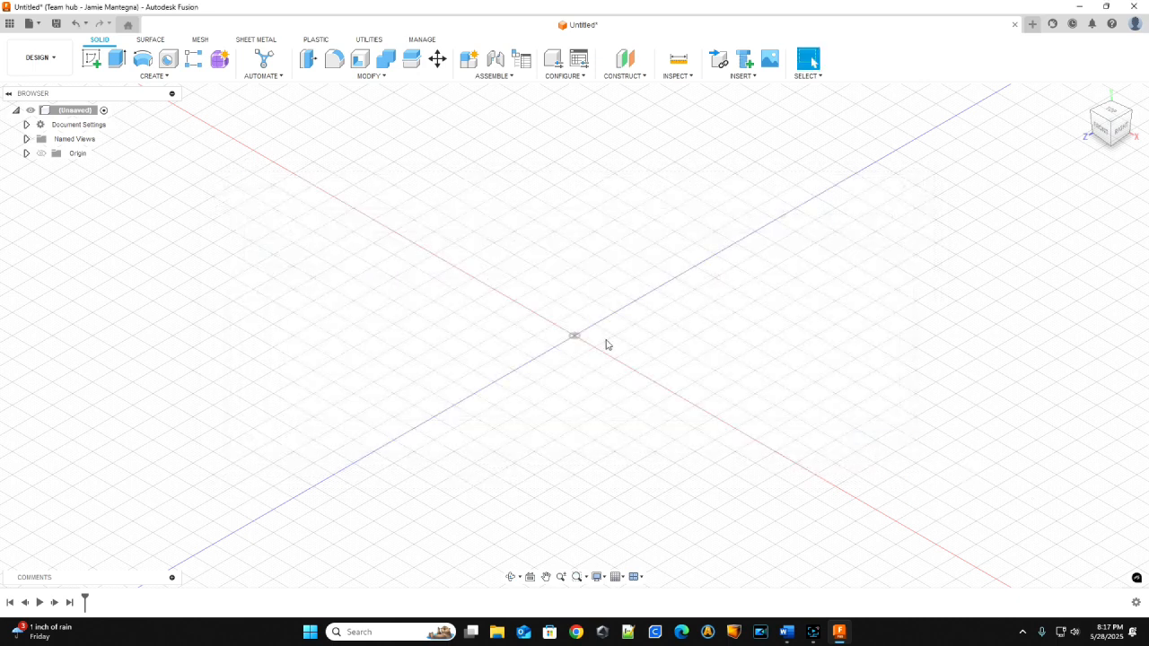
# Step: Sketch a circle centred on the origin on the horizontal plane, using the large_ind parameter as its diameter
pyautogui.click(92, 59)
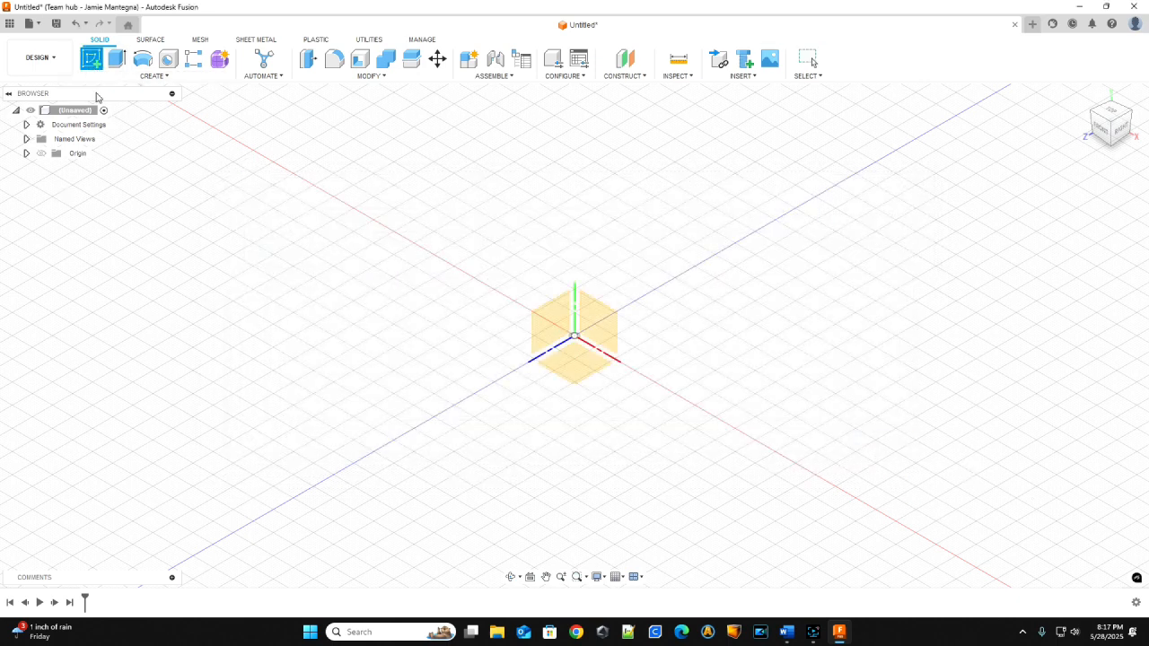
pyautogui.click(584, 370)
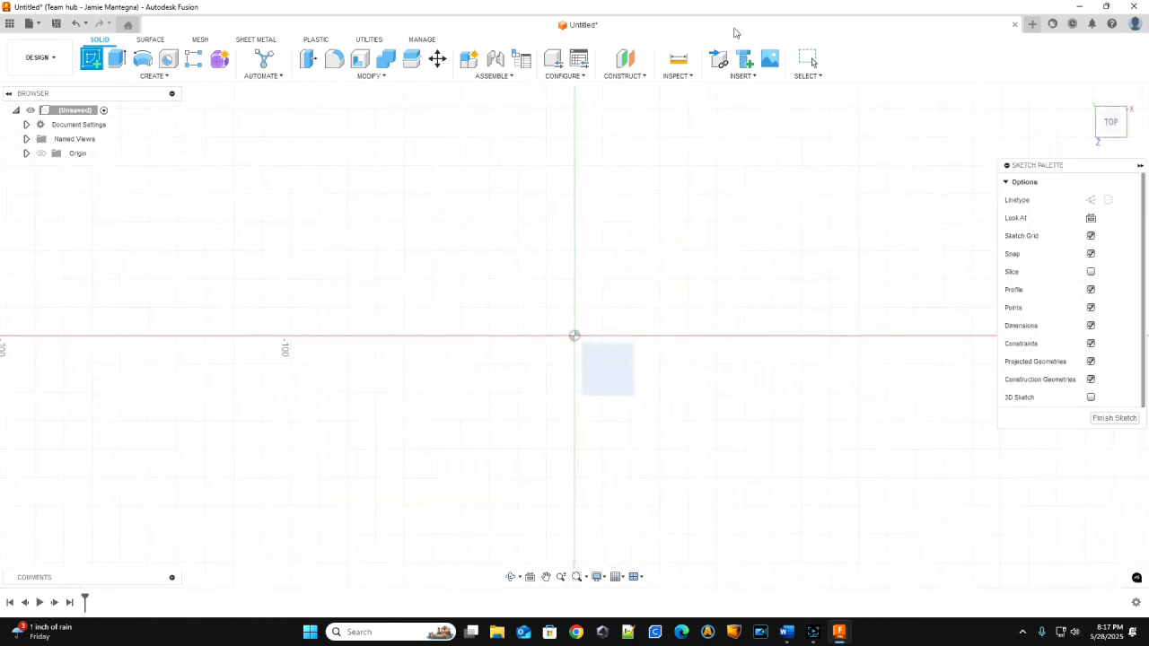
pyautogui.click(143, 59)
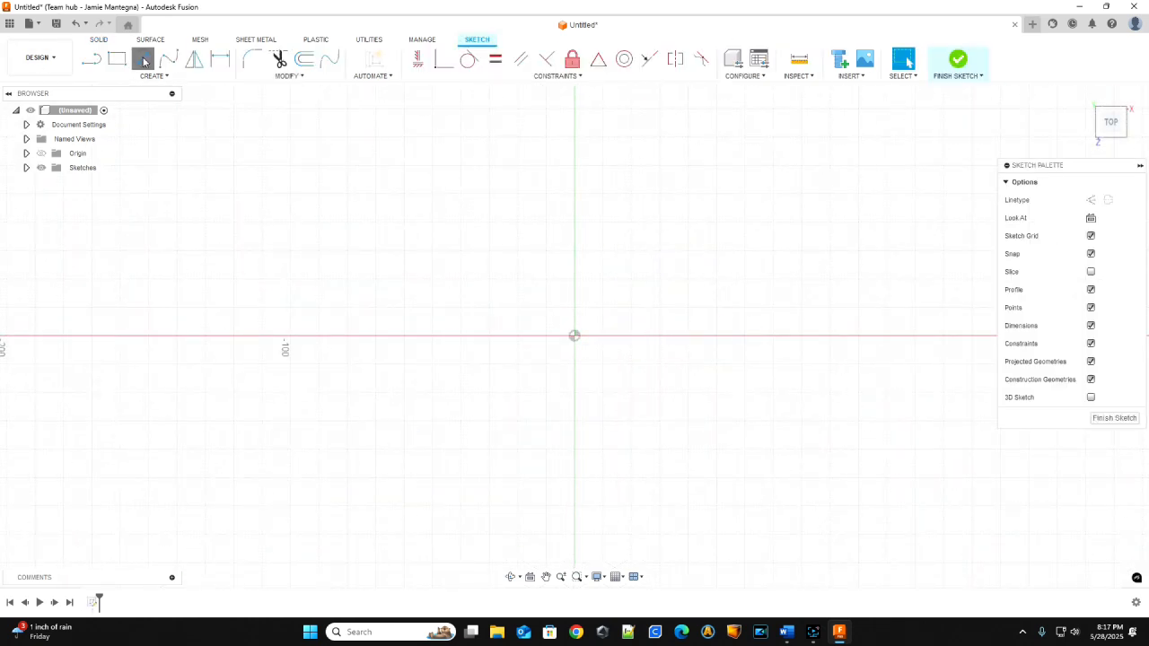
pyautogui.click(575, 336)
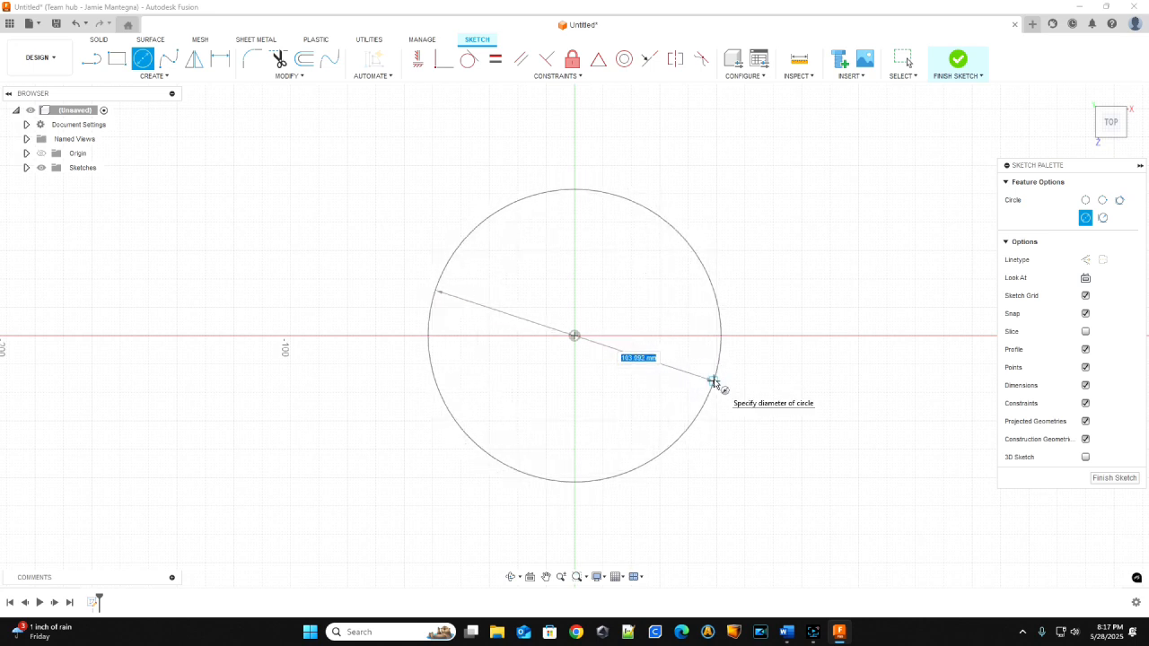
pyautogui.write('l')
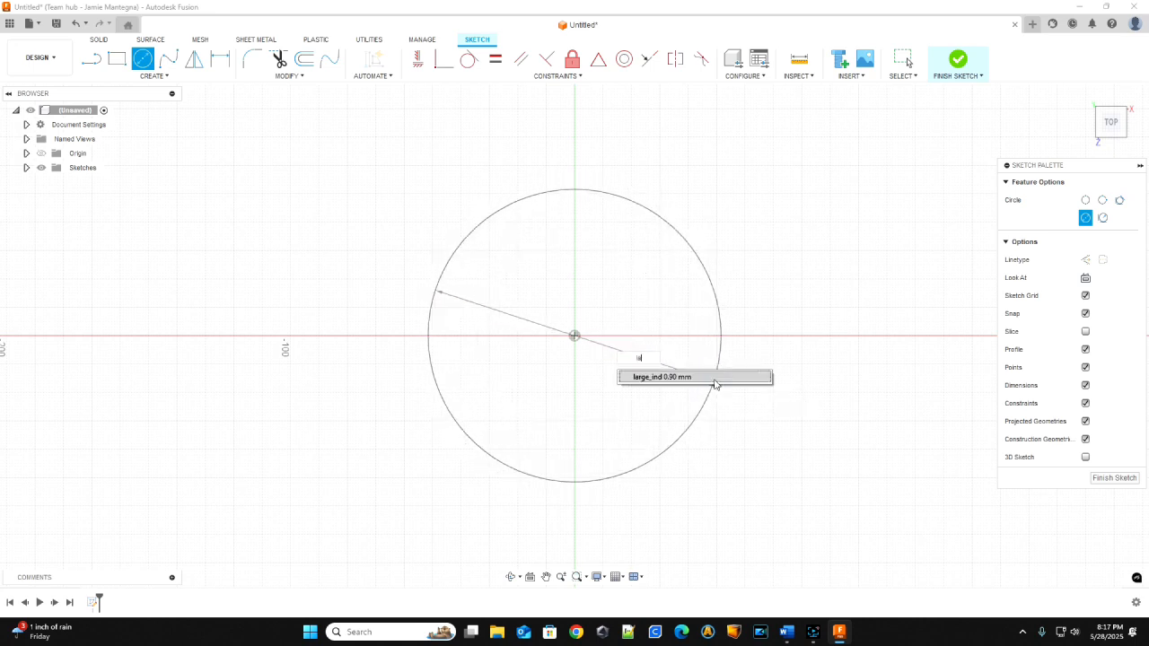
pyautogui.write('arg')
pyautogui.click(656, 377)
pyautogui.press('Return')
pyautogui.scroll(5, 586, 355)
pyautogui.scroll(3, 568, 329)
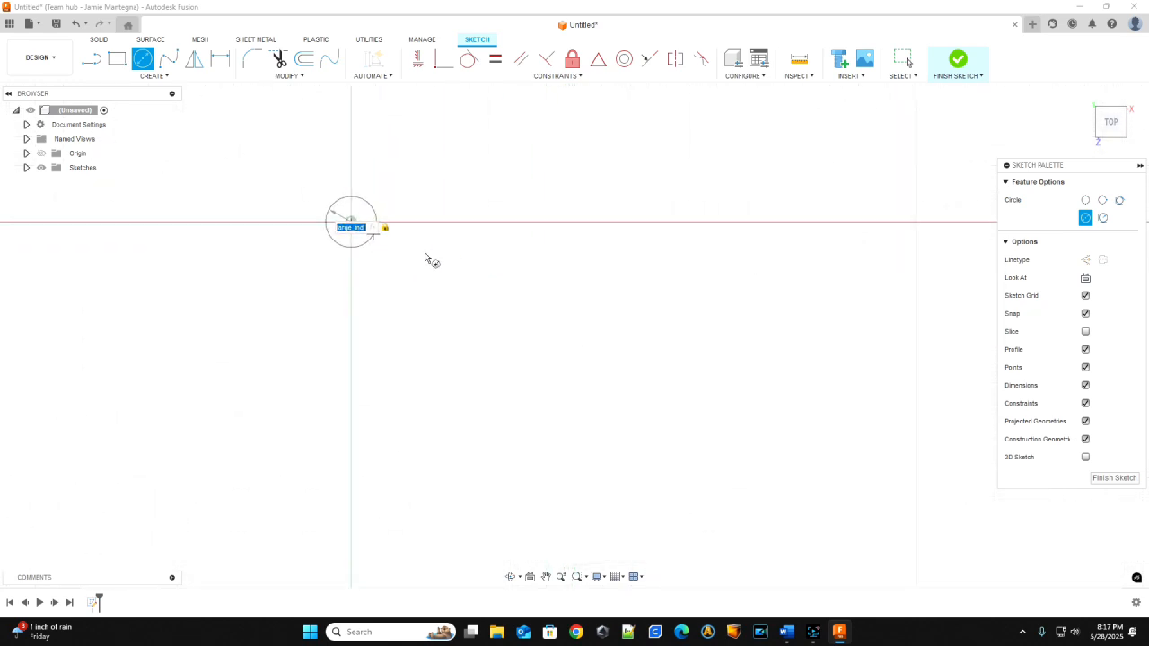
pyautogui.press('Return')
pyautogui.press('Escape')
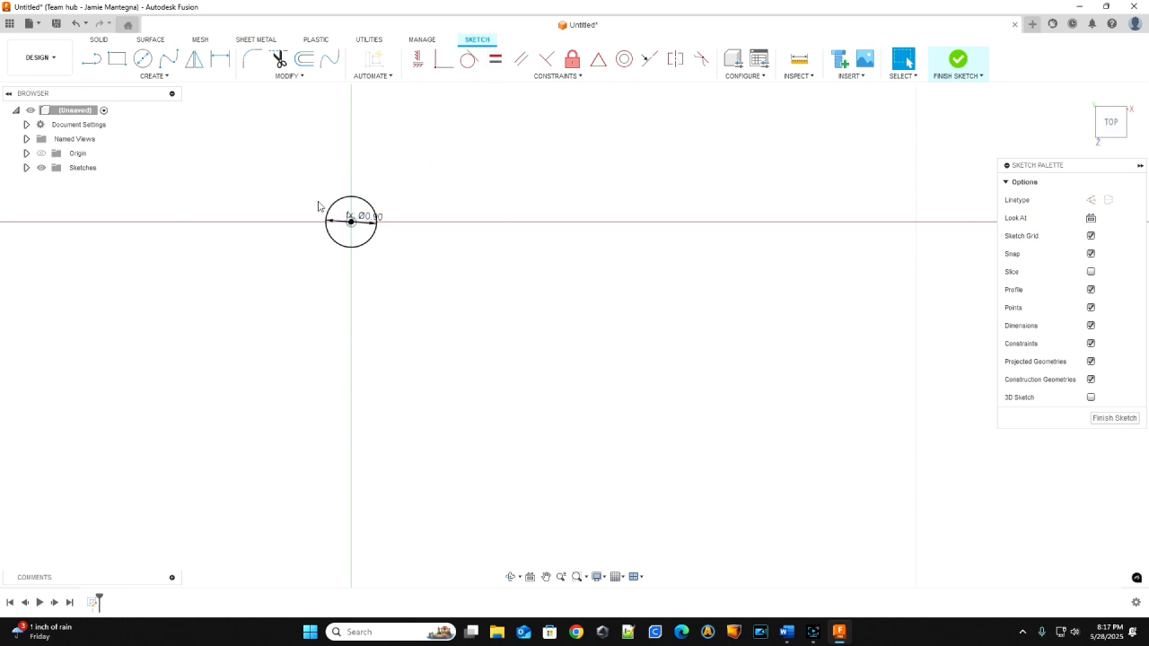
# Step: Change the large_ind parameter to 25 mm to test how the sketched circle responds
pyautogui.click(292, 77)
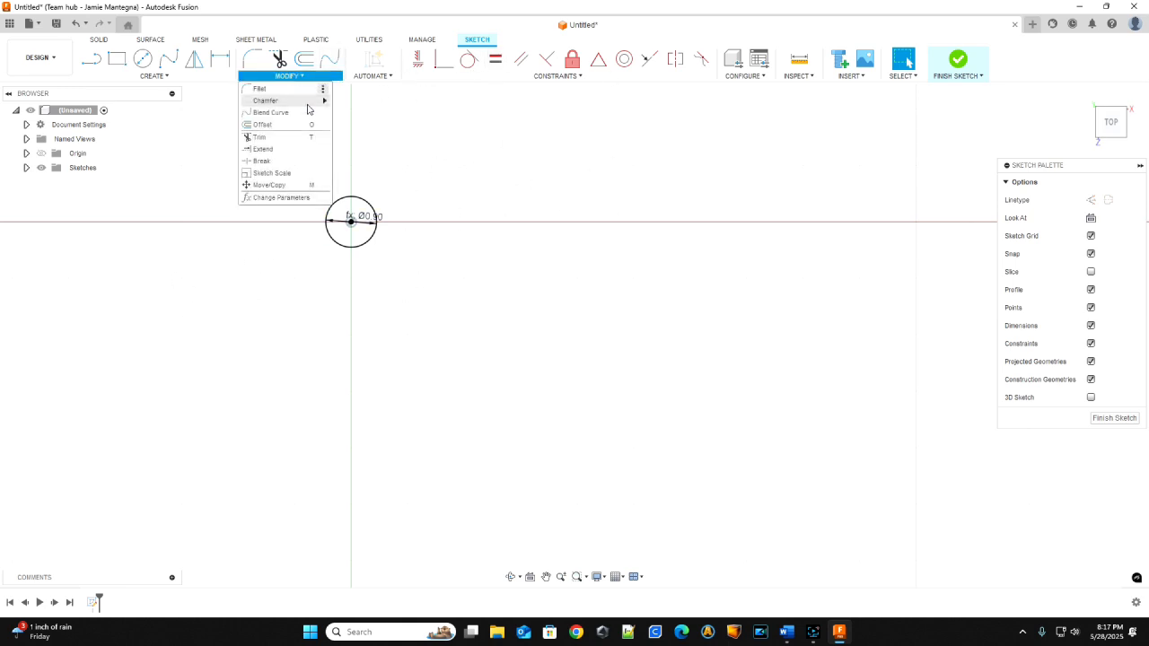
pyautogui.click(266, 198)
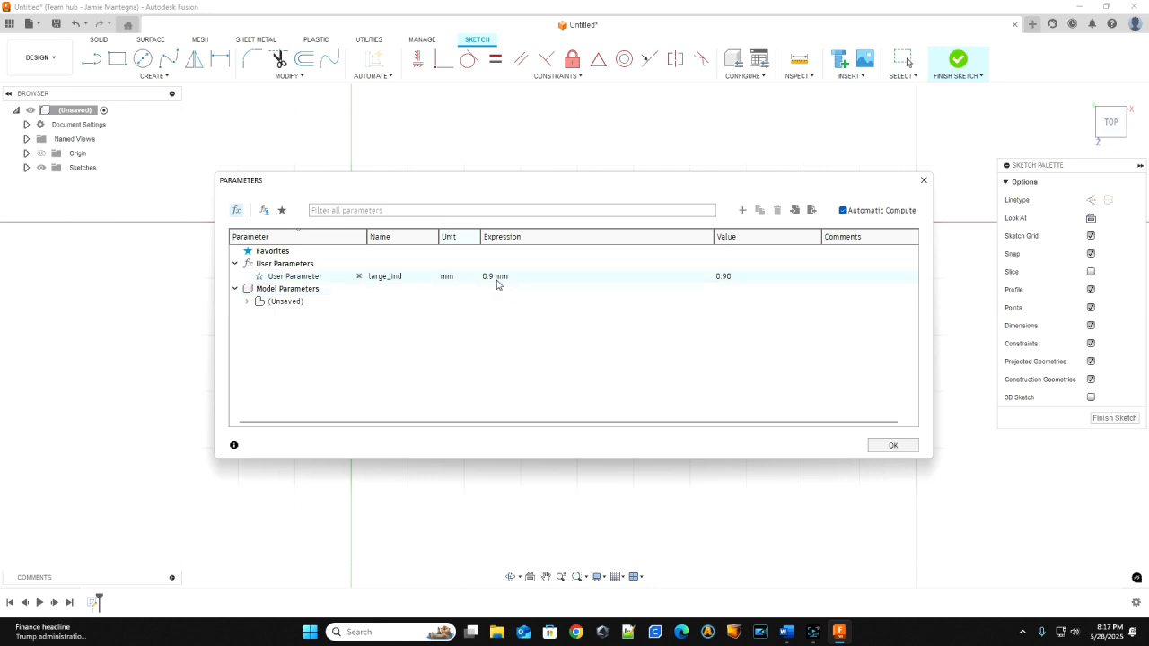
pyautogui.doubleClick(494, 277)
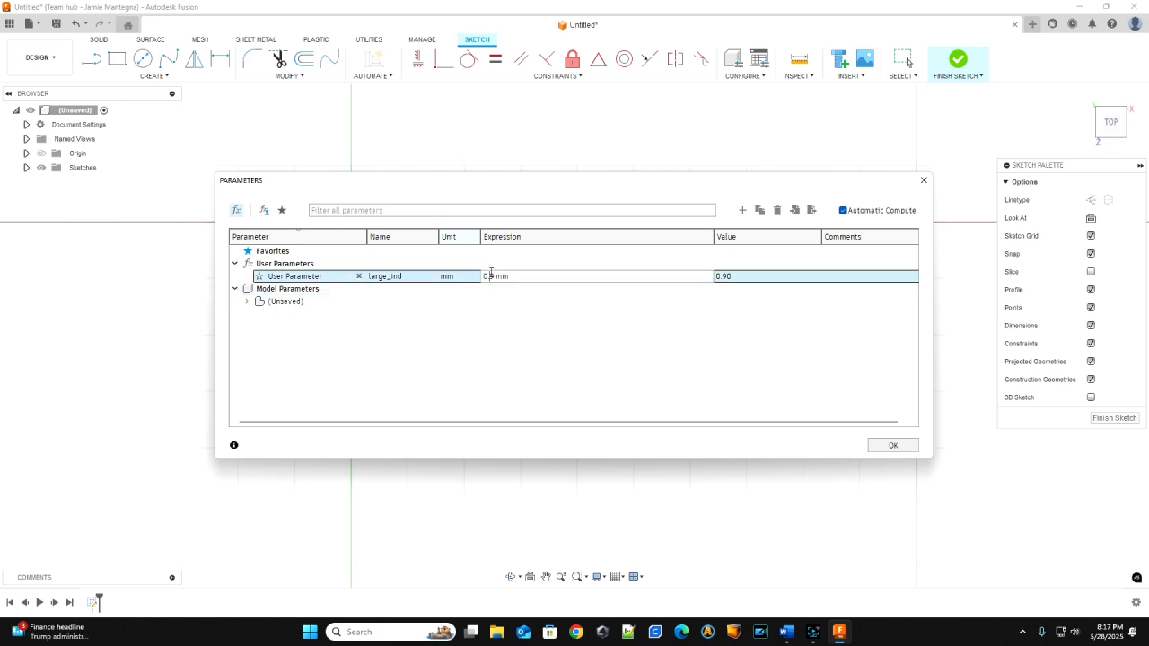
pyautogui.moveTo(495, 276); pyautogui.dragTo(456, 281)
pyautogui.write('25')
pyautogui.press('Return')
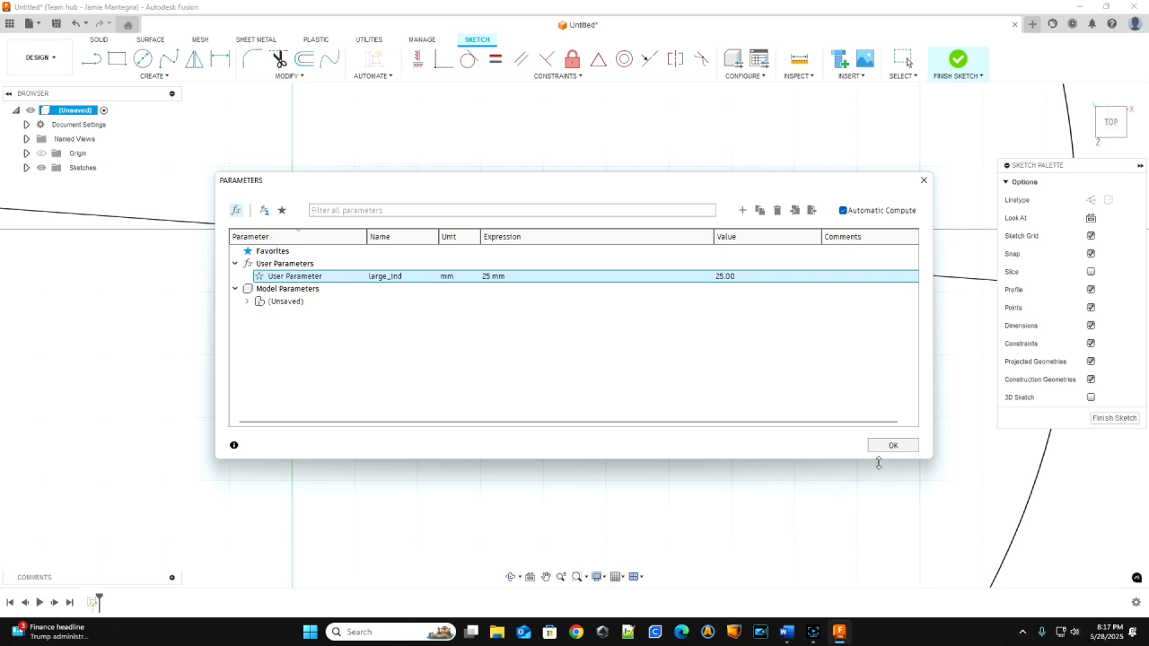
pyautogui.click(892, 445)
pyautogui.scroll(-5, 651, 430)
pyautogui.scroll(-3, 642, 432)
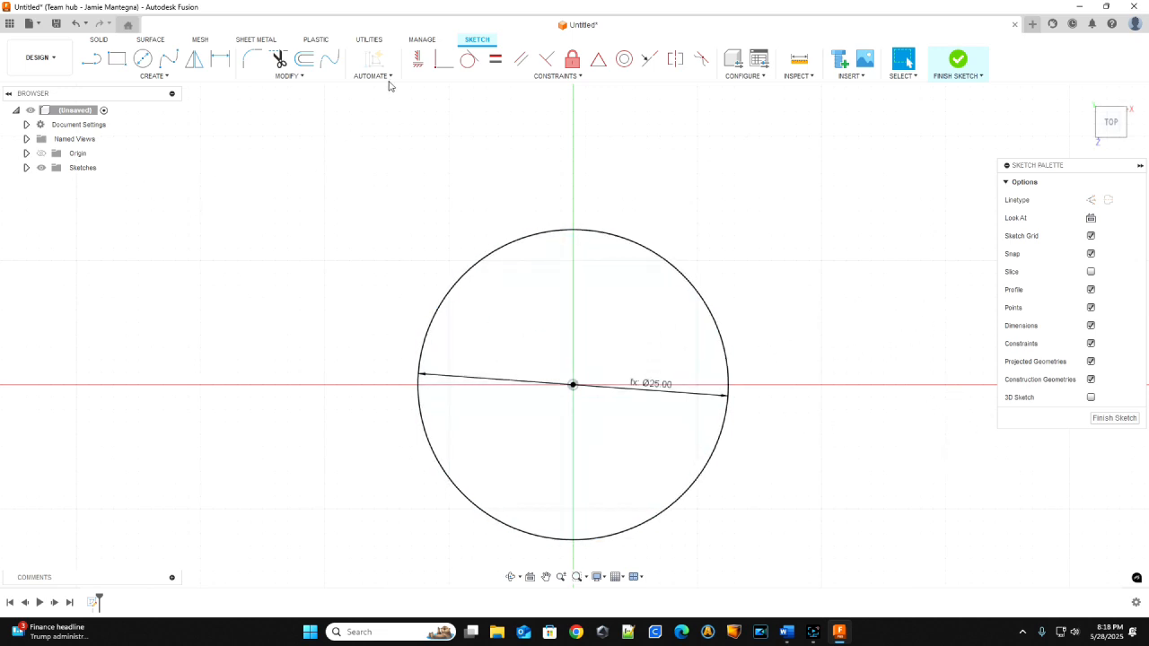
# Step: Set the large_ind user parameter back to 0.9 mm
pyautogui.click(287, 78)
pyautogui.click(272, 194)
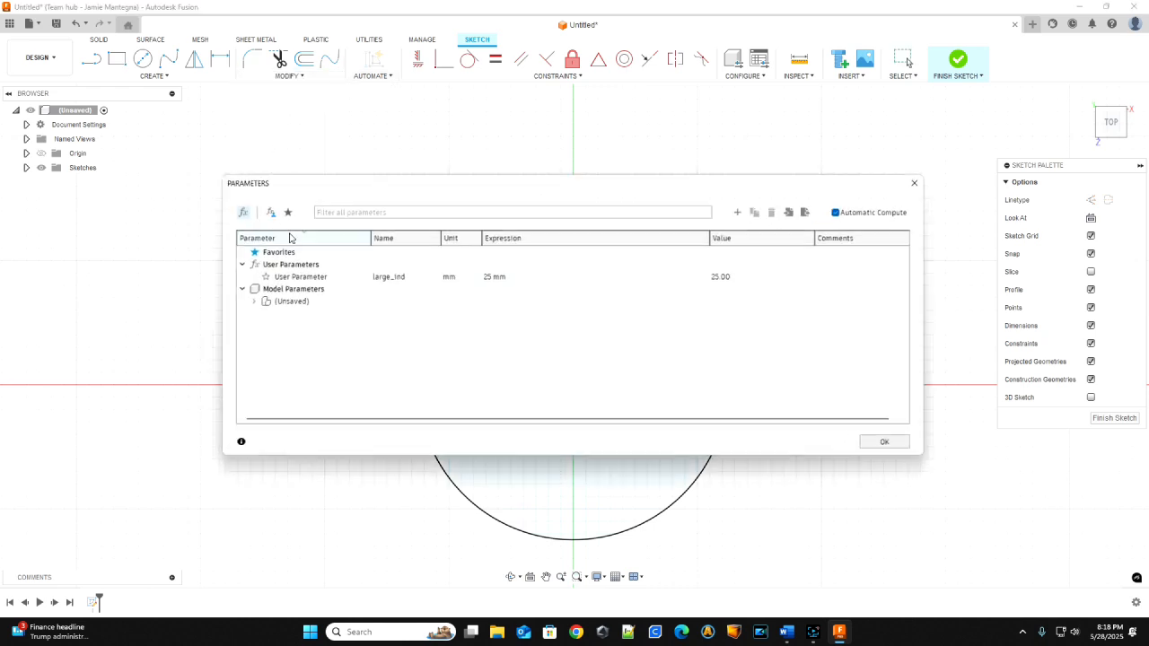
pyautogui.doubleClick(488, 277)
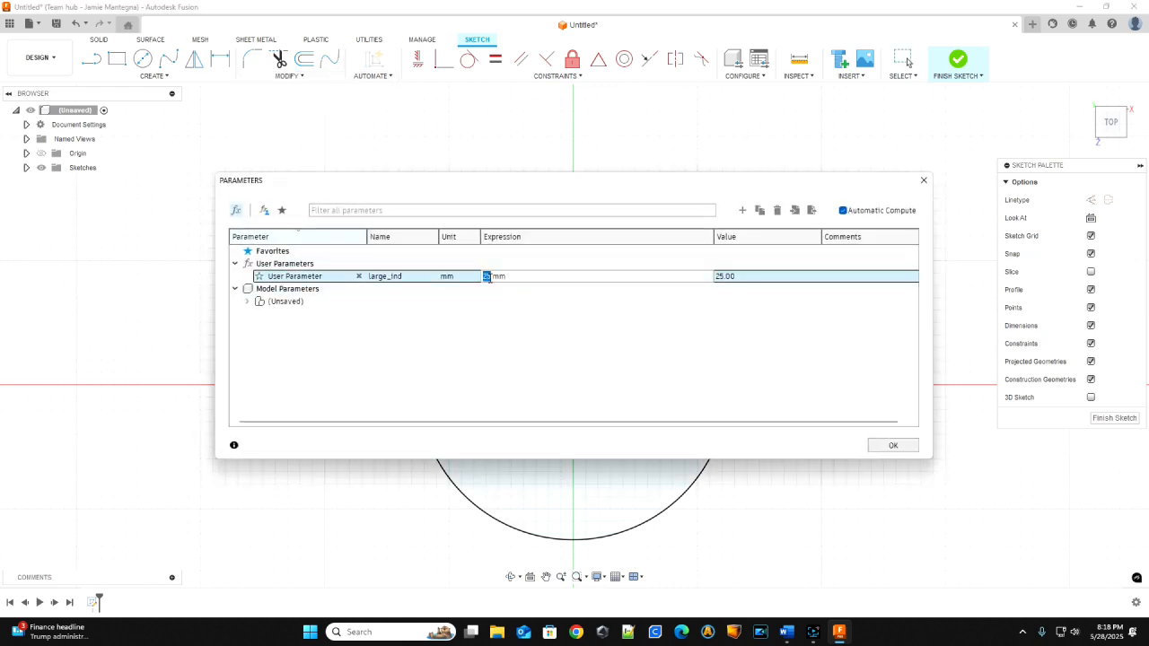
pyautogui.write('0.9')
pyautogui.press('Return')
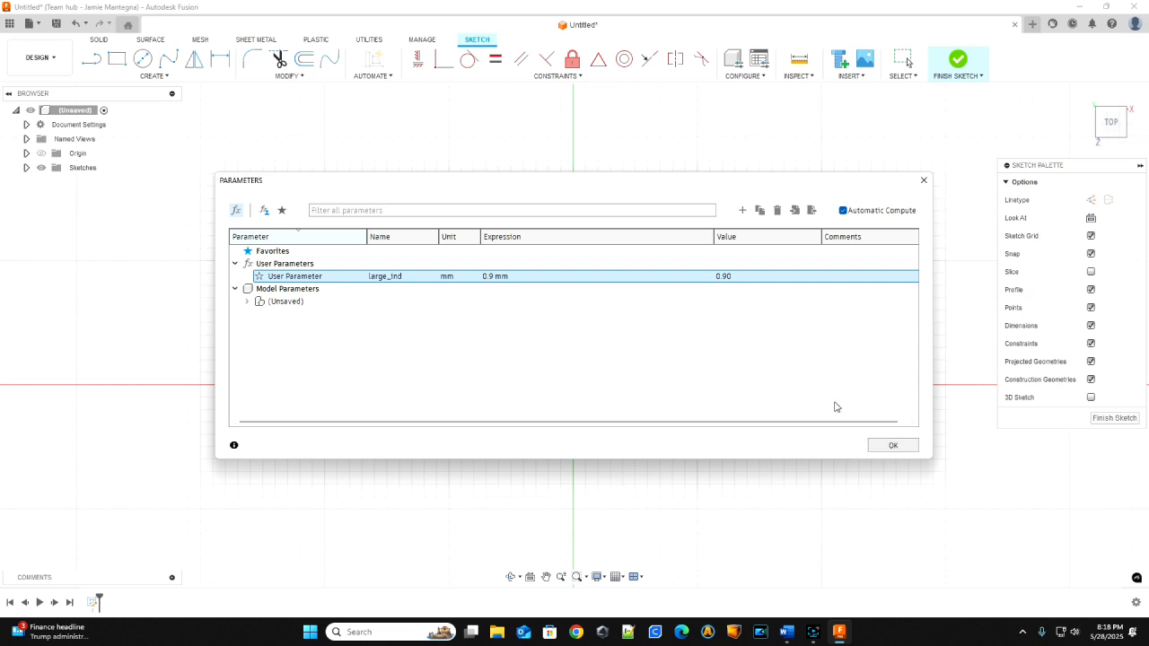
# Step: Add a user parameter named small_ind in mm with the expression .3
pyautogui.click(743, 211)
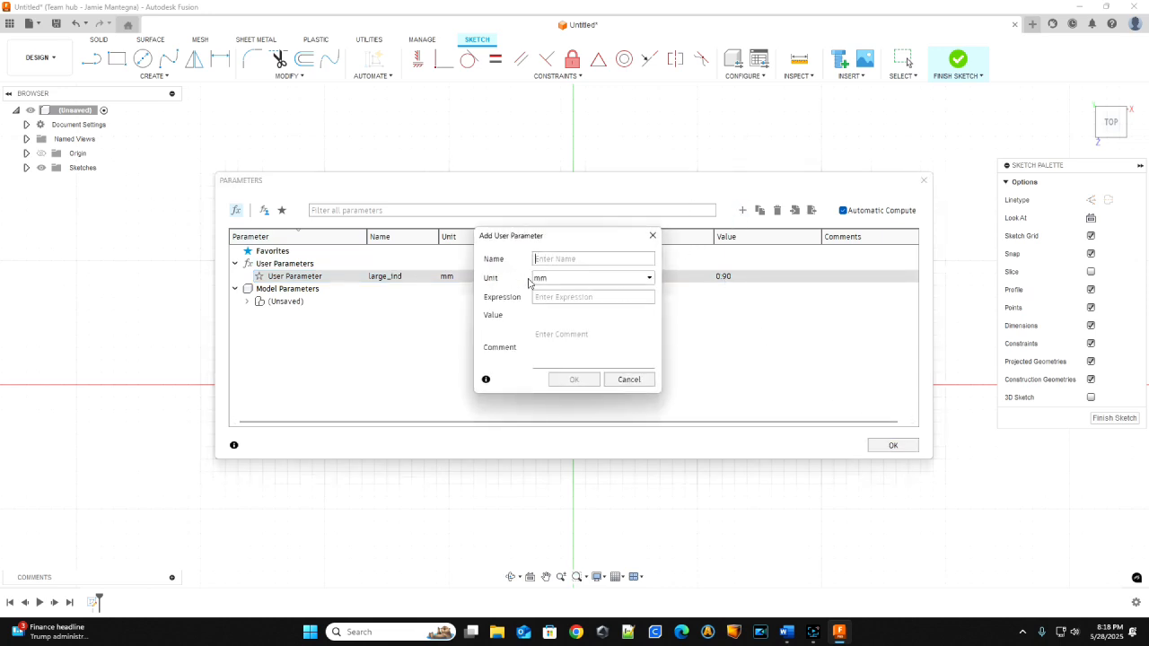
pyautogui.write('s')
pyautogui.write('.3')
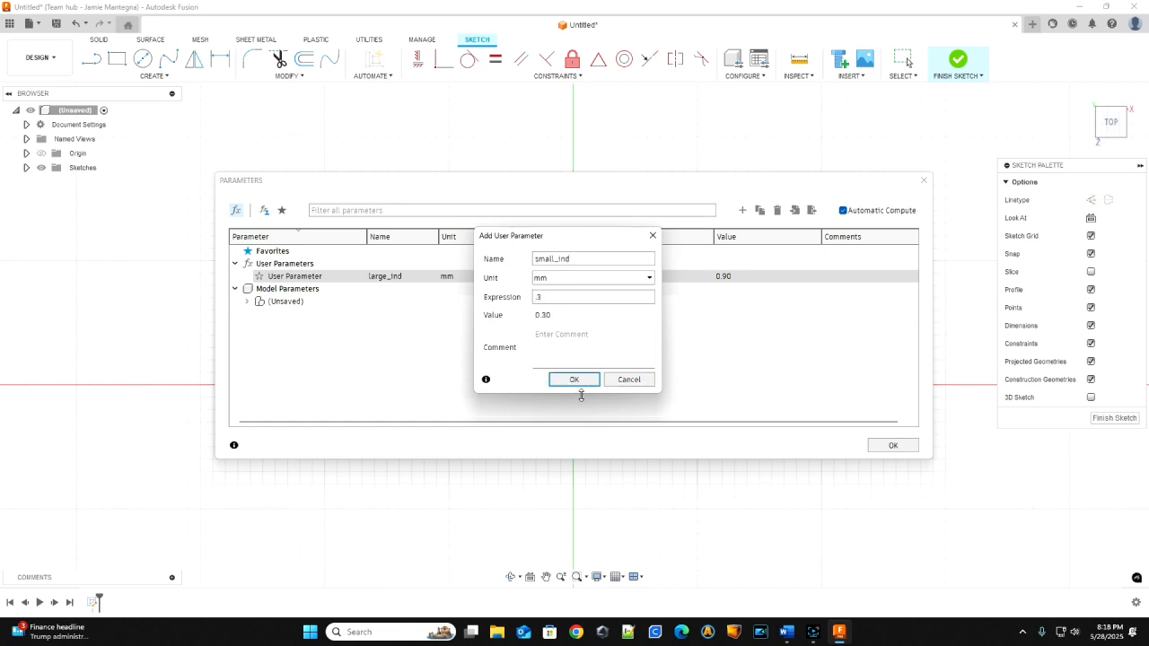
pyautogui.click(579, 384)
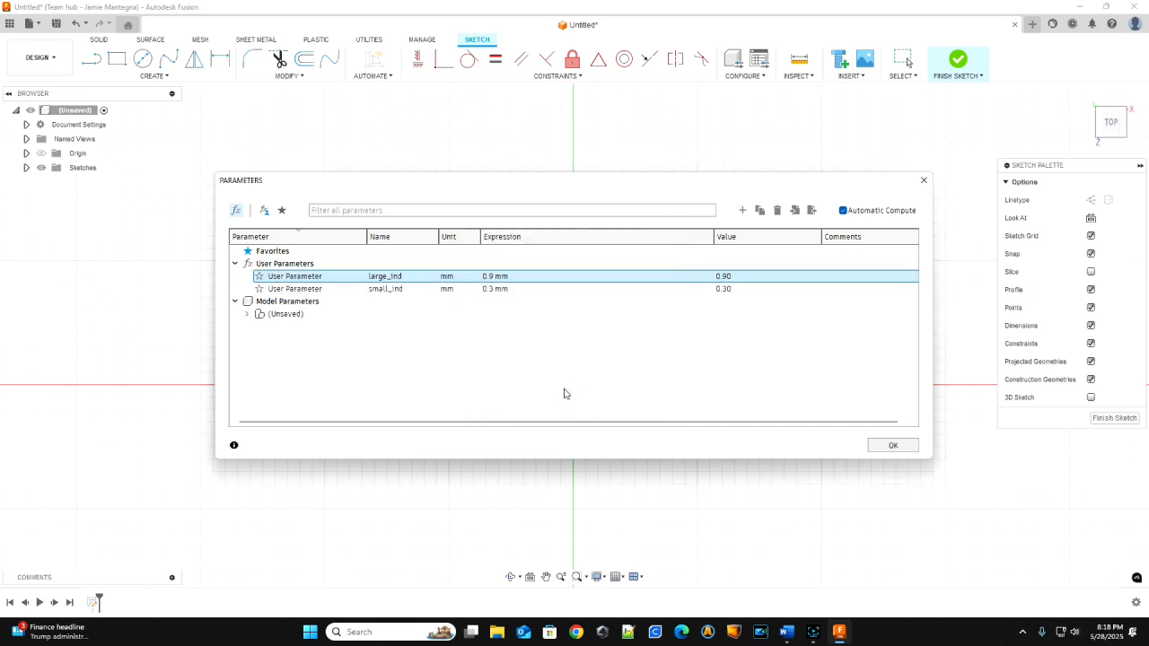
# Step: Add a user parameter named Dial_outer in mm with the expression 28.5
pyautogui.click(742, 210)
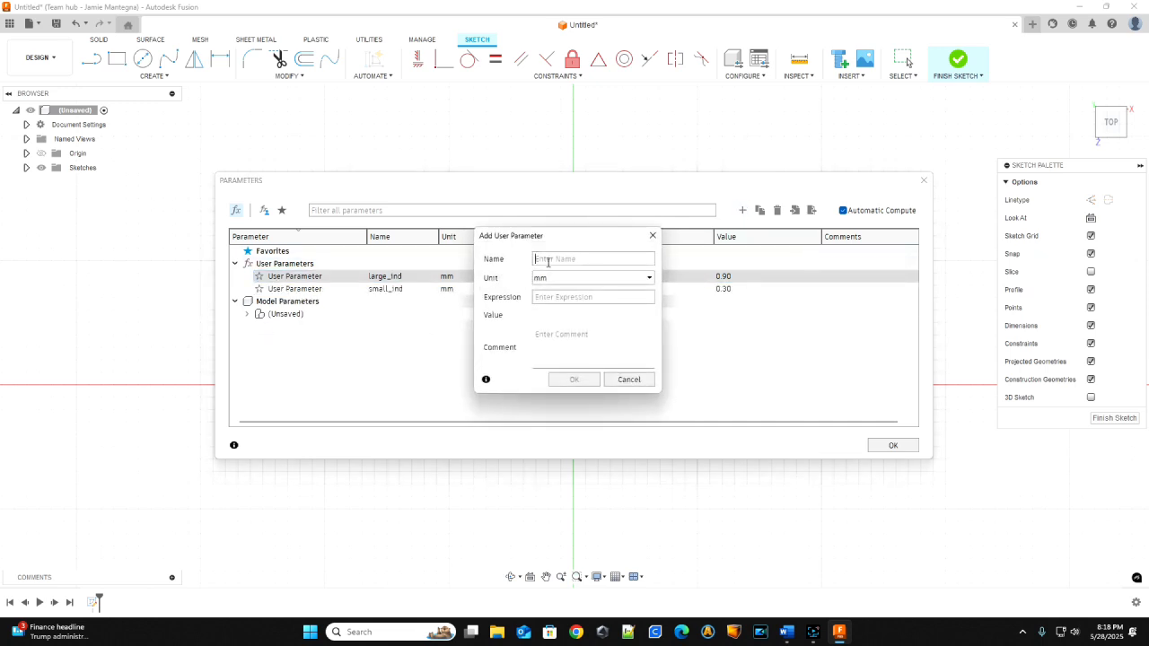
pyautogui.write('Dial_outer')
pyautogui.click(571, 298)
pyautogui.write('28.5')
pyautogui.press('Return')
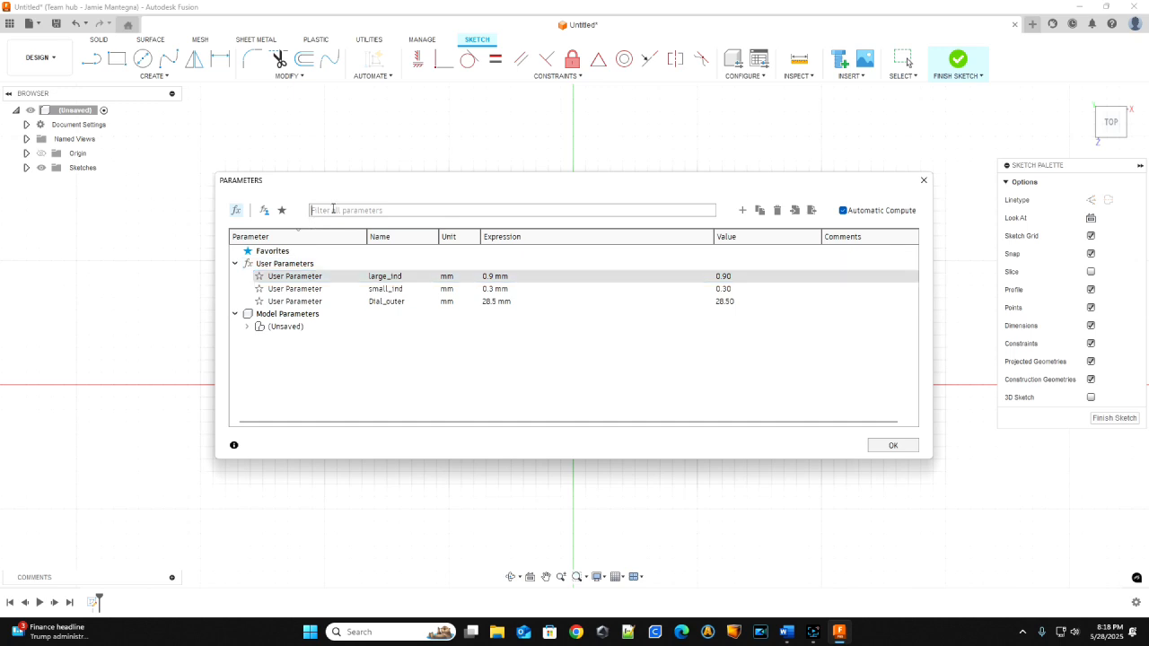
# Step: Add the remaining dial parameters, including dial_thickness 0.6 mm, dial_center_hole 2.4 mm, small_ind_apart 2 mm, date_wind_center 10.55 mm, date_wind_x 2.9 mm and date_wind_y 2 mm
pyautogui.click(742, 211)
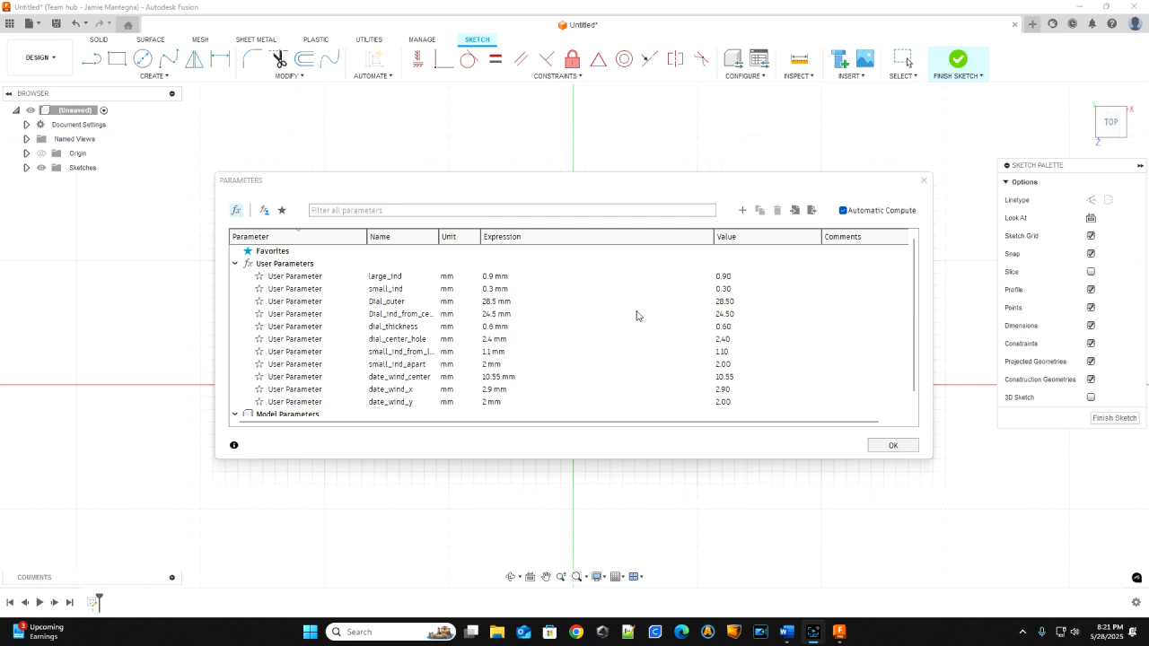
pyautogui.scroll(-1, 687, 328)
pyautogui.scroll(1, 664, 336)
pyautogui.click(892, 447)
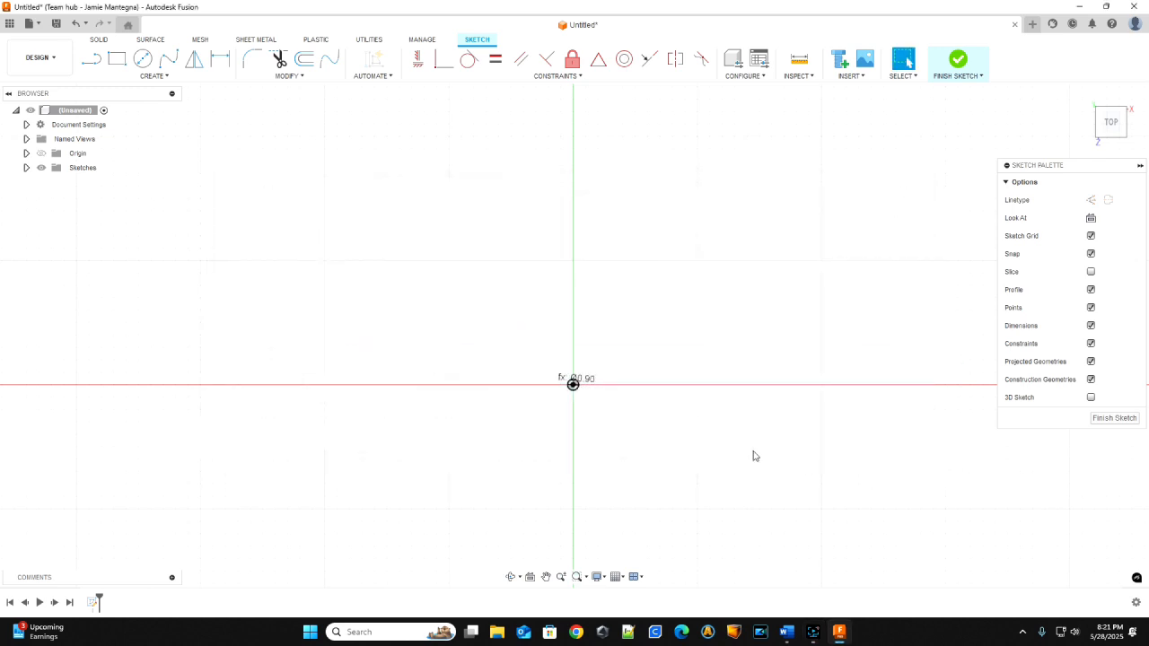
# Step: Delete the test circle at the origin, finish the sketch, and delete the empty Sketch1 from the design
pyautogui.scroll(5, 564, 391)
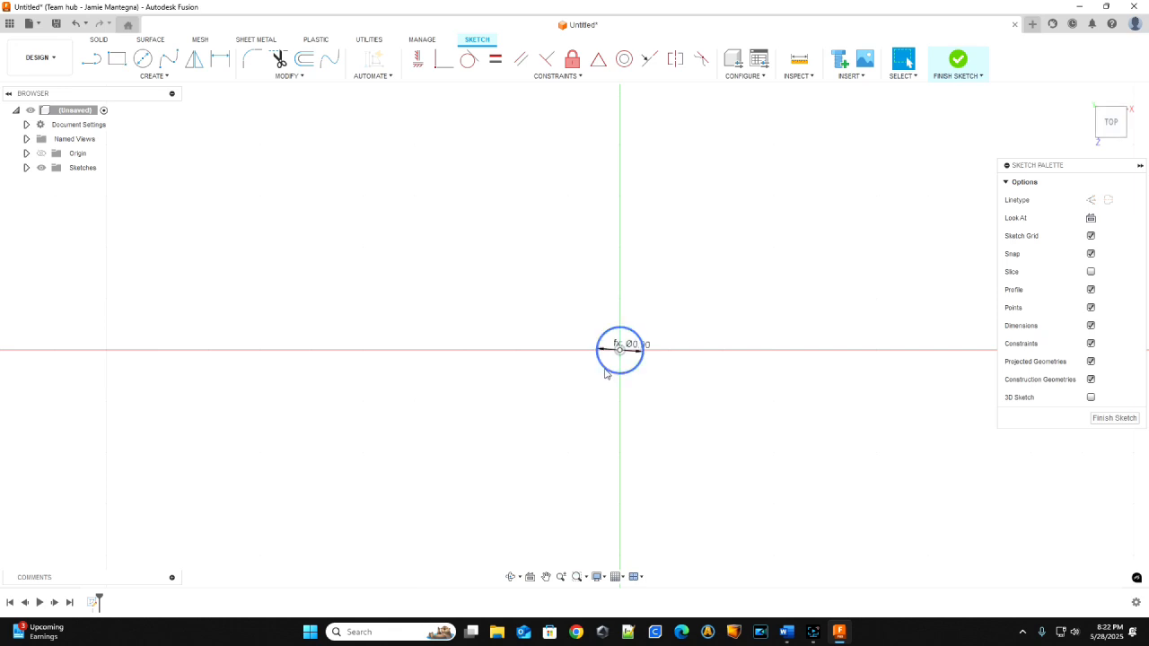
pyautogui.click(606, 374)
pyautogui.press('Delete')
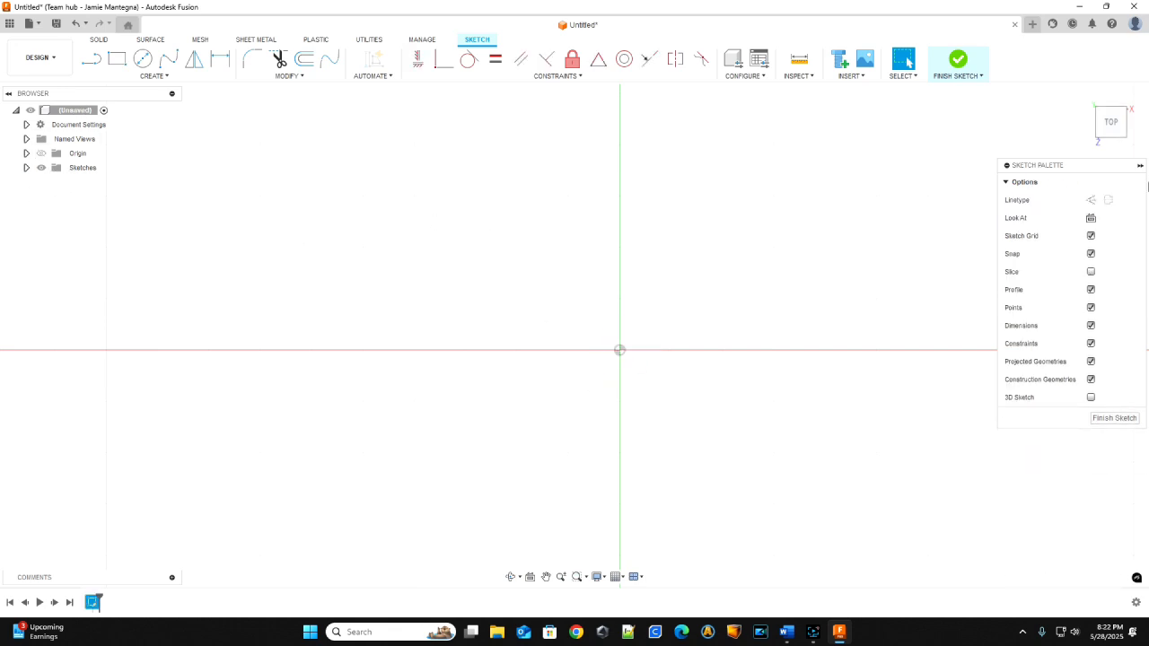
pyautogui.click(1105, 418)
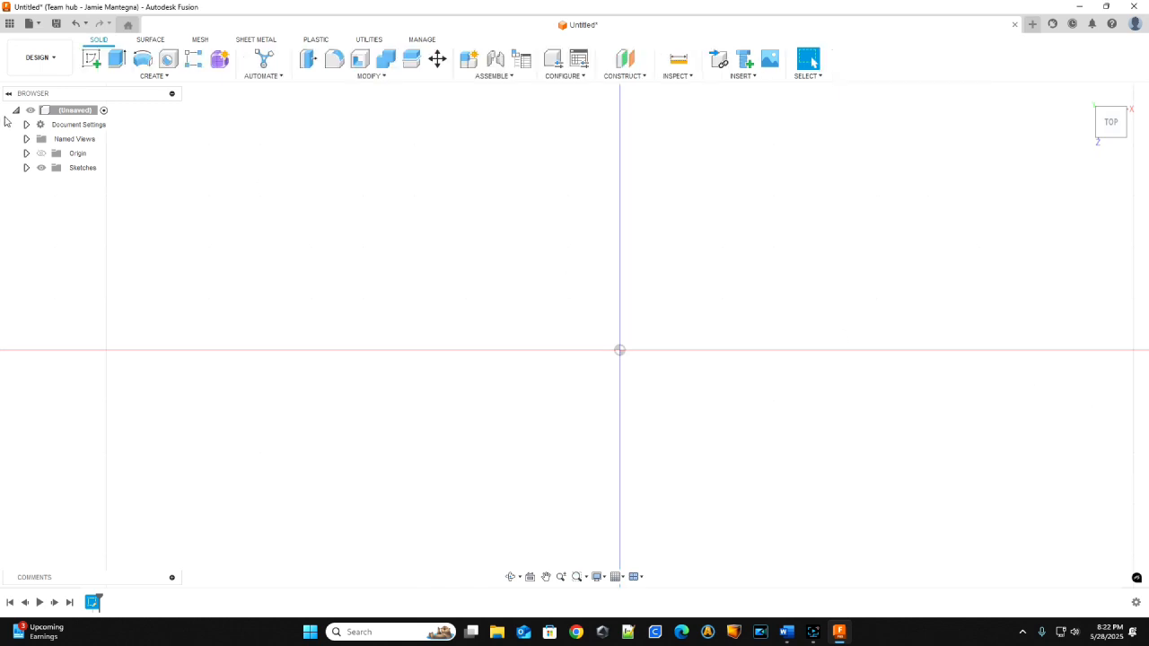
pyautogui.click(26, 167)
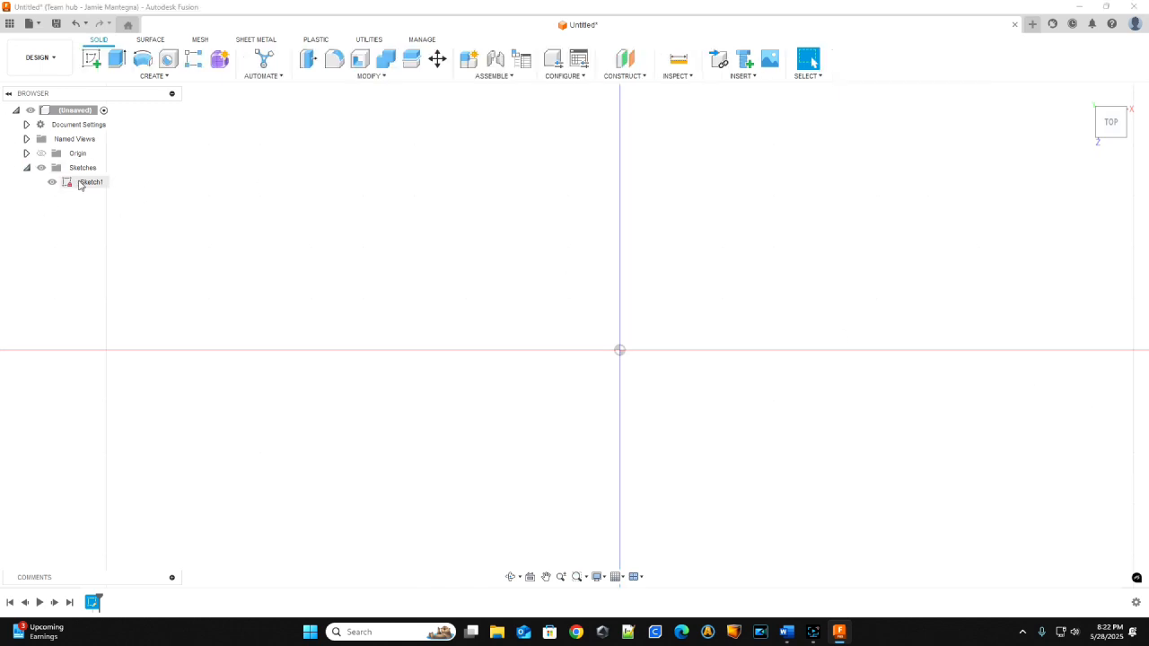
pyautogui.rightClick(81, 182)
pyautogui.click(138, 297)
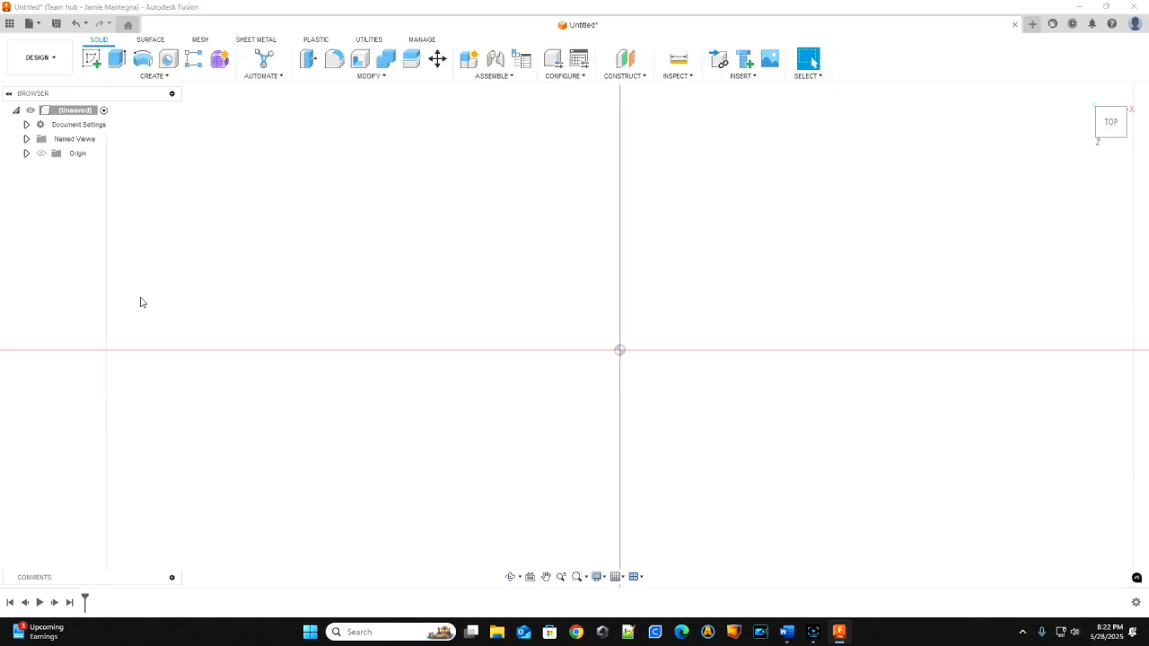
# Step: Start a new sketch on the horizontal origin plane
pyautogui.scroll(3, 646, 426)
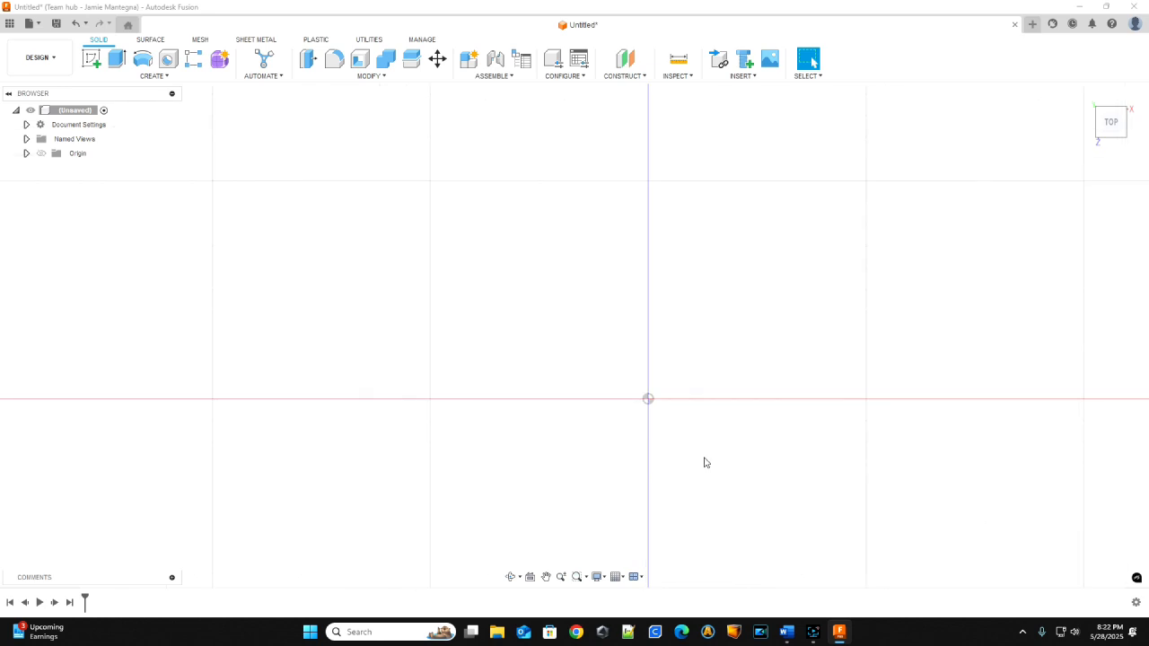
pyautogui.click(146, 76)
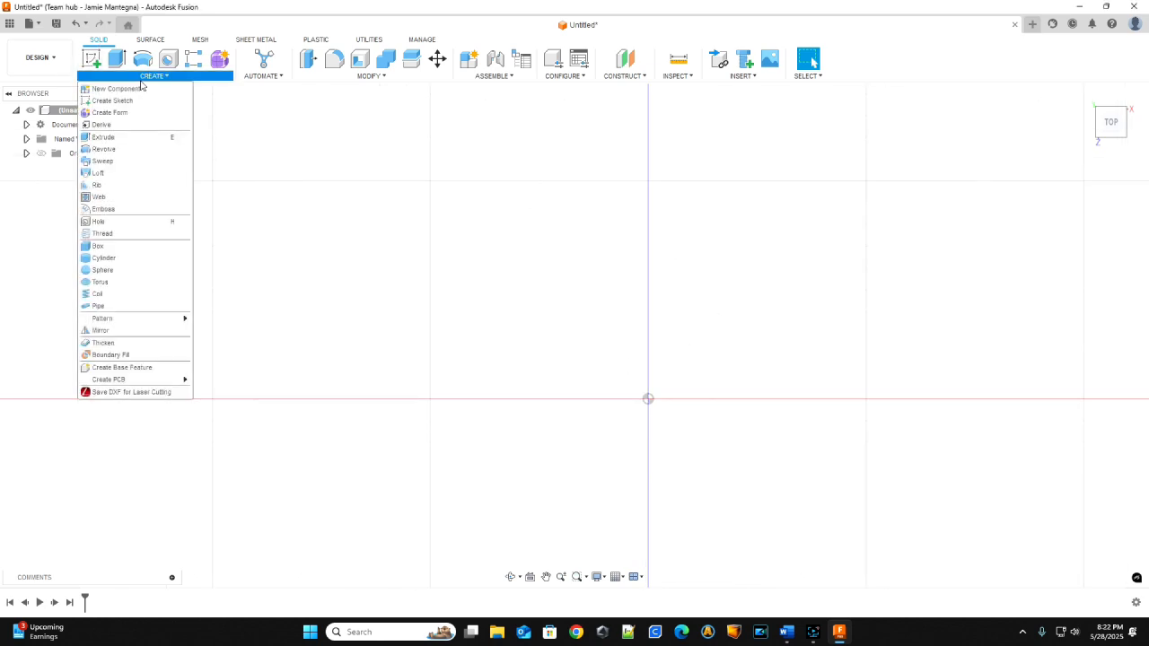
pyautogui.click(94, 63)
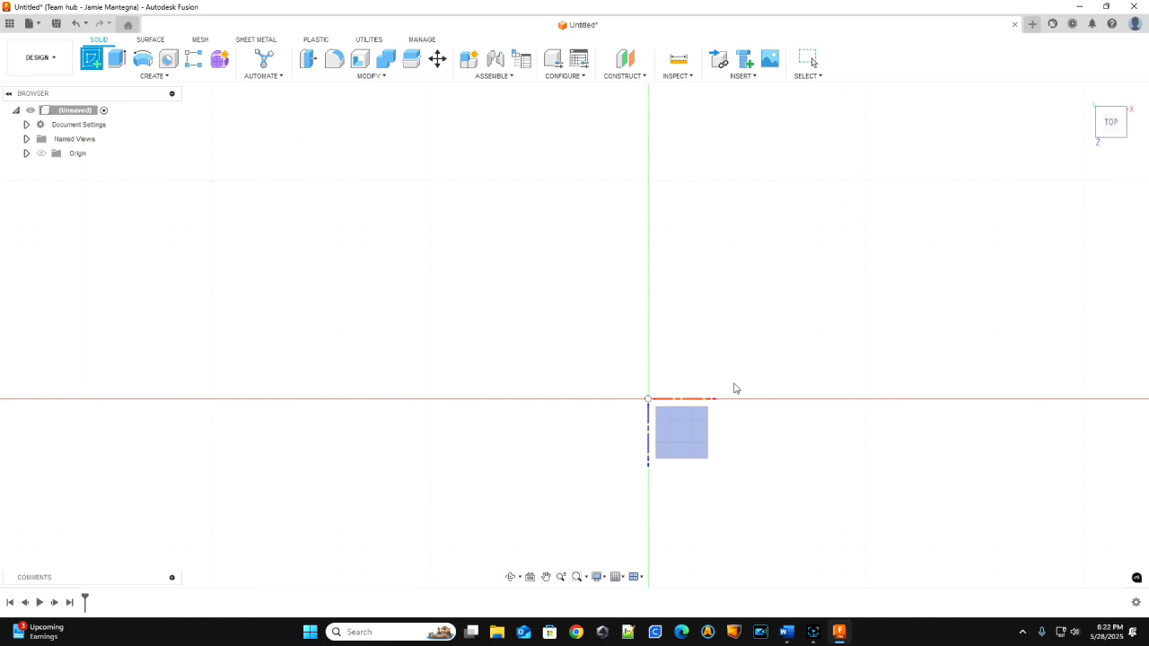
pyautogui.click(688, 441)
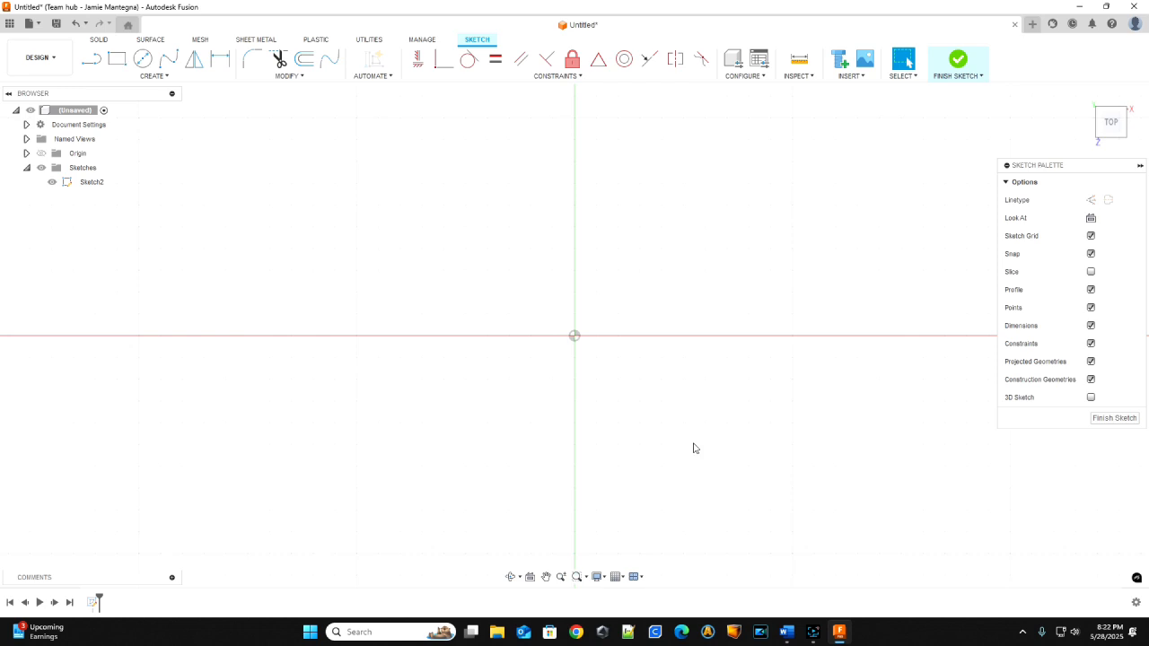
pyautogui.scroll(-2, 696, 385)
pyautogui.scroll(1, 764, 434)
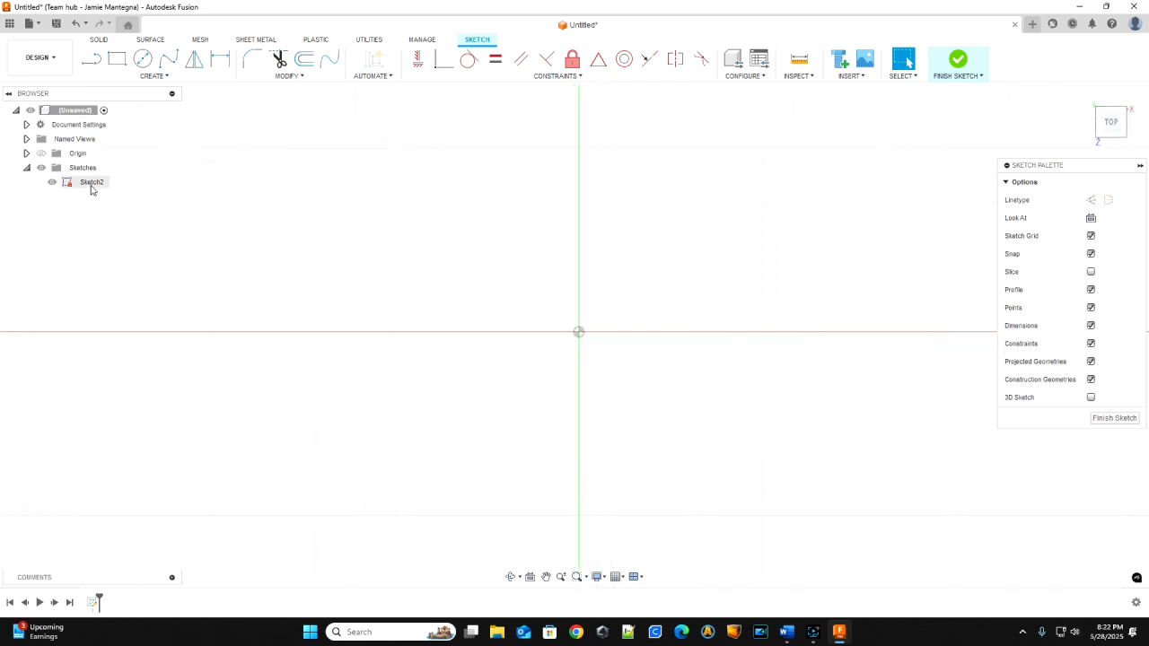
# Step: Rename the new sketch as dial
pyautogui.click(91, 184)
pyautogui.click(91, 184)
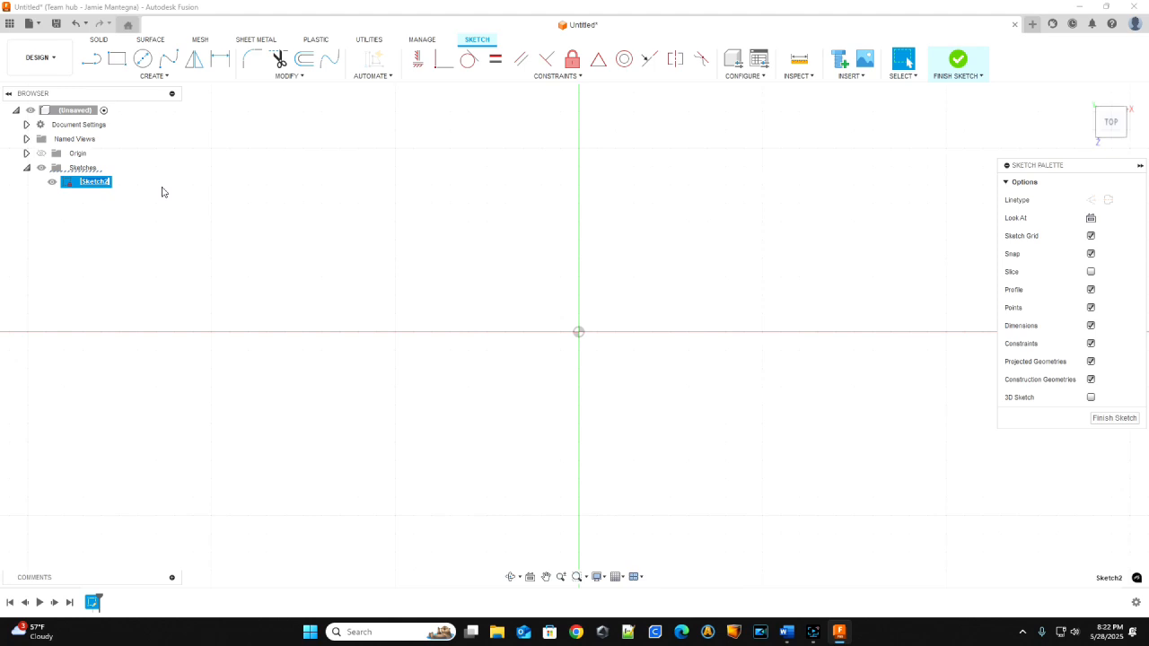
pyautogui.write('dial')
pyautogui.press('Return')
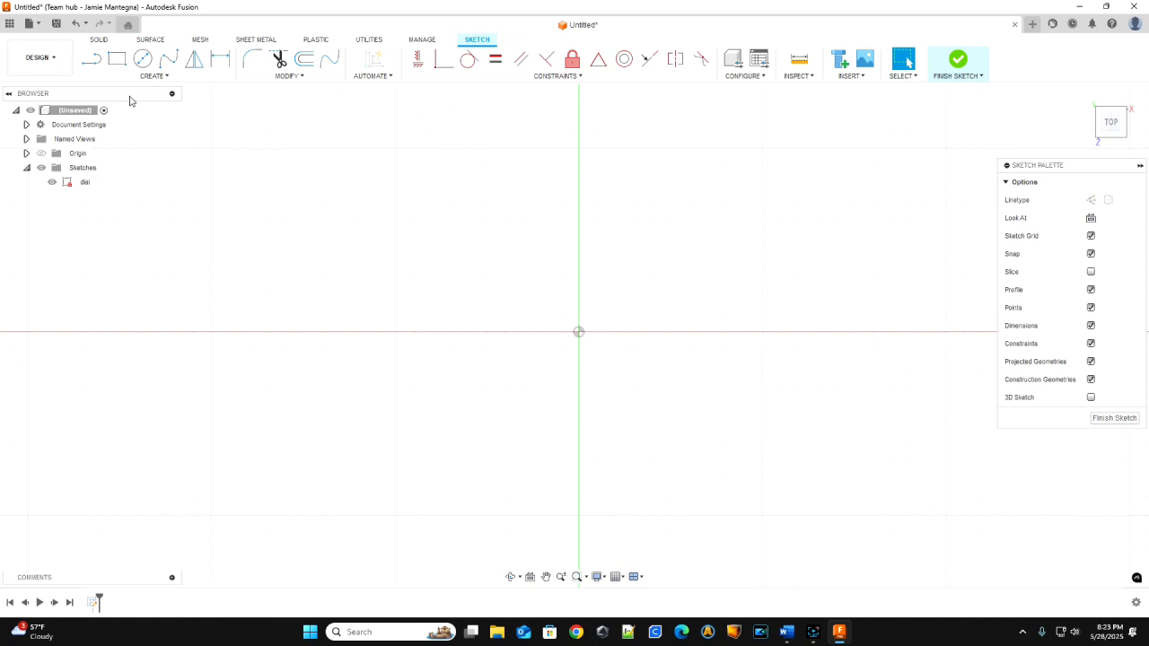
# Step: Draw a center diameter circle at the origin with its diameter driven by the Dial_outer parameter
pyautogui.click(152, 76)
pyautogui.moveTo(113, 120)
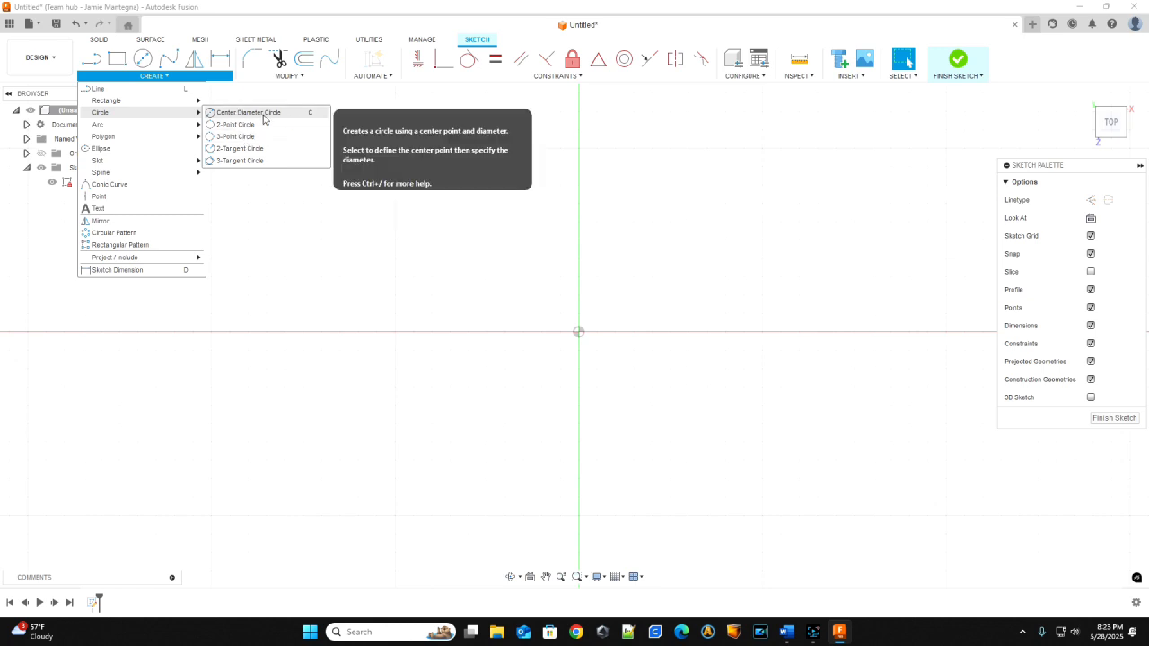
pyautogui.click(247, 113)
pyautogui.click(578, 332)
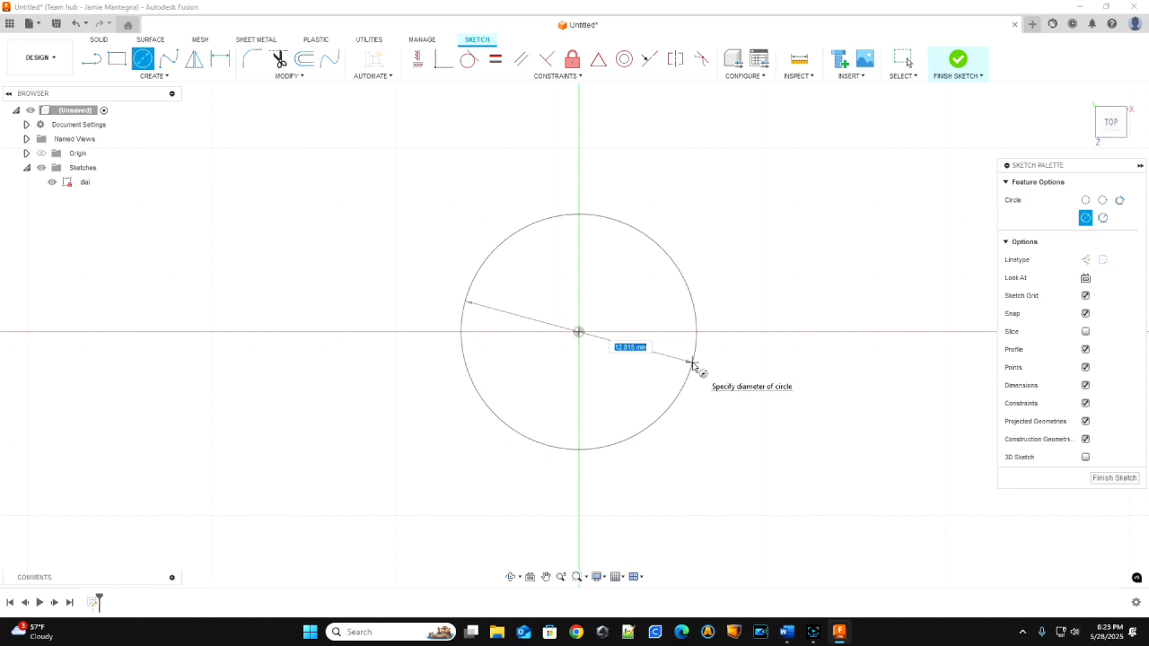
pyautogui.write('28.5')
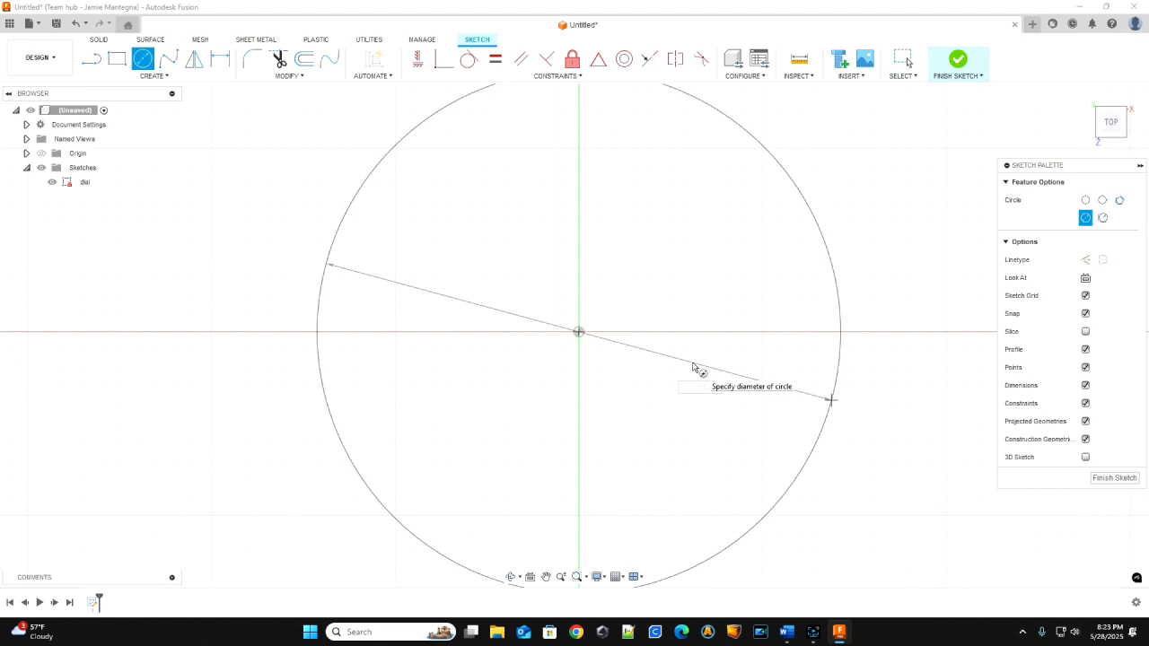
pyautogui.write('dia')
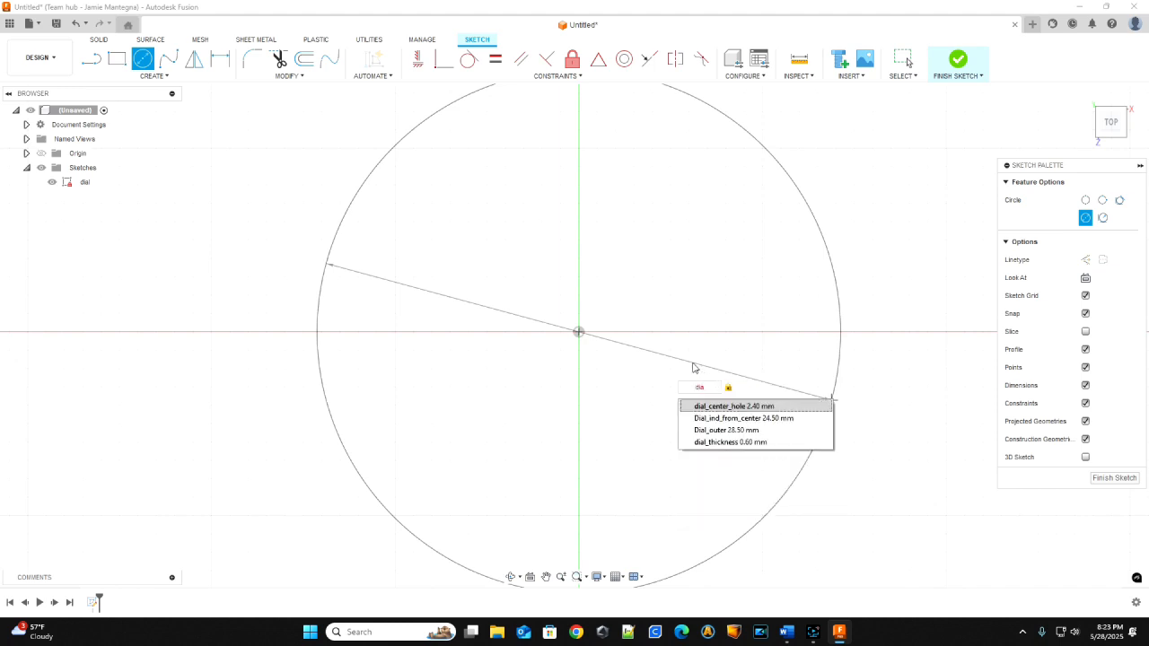
pyautogui.click(720, 435)
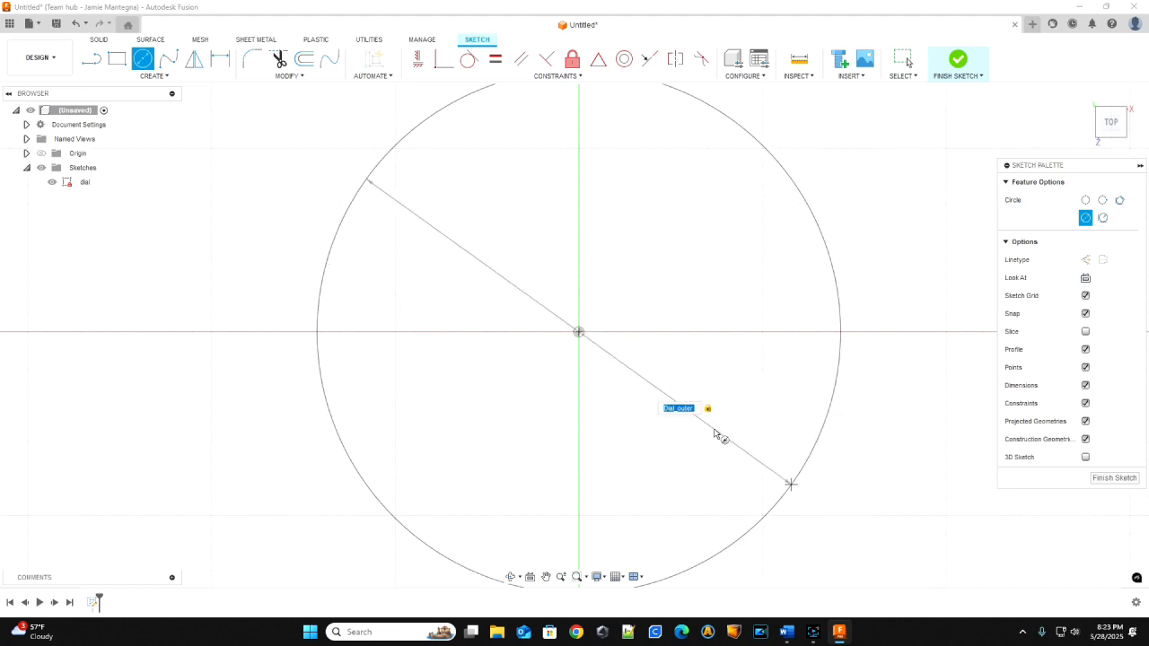
pyautogui.press('Return')
pyautogui.press('Escape')
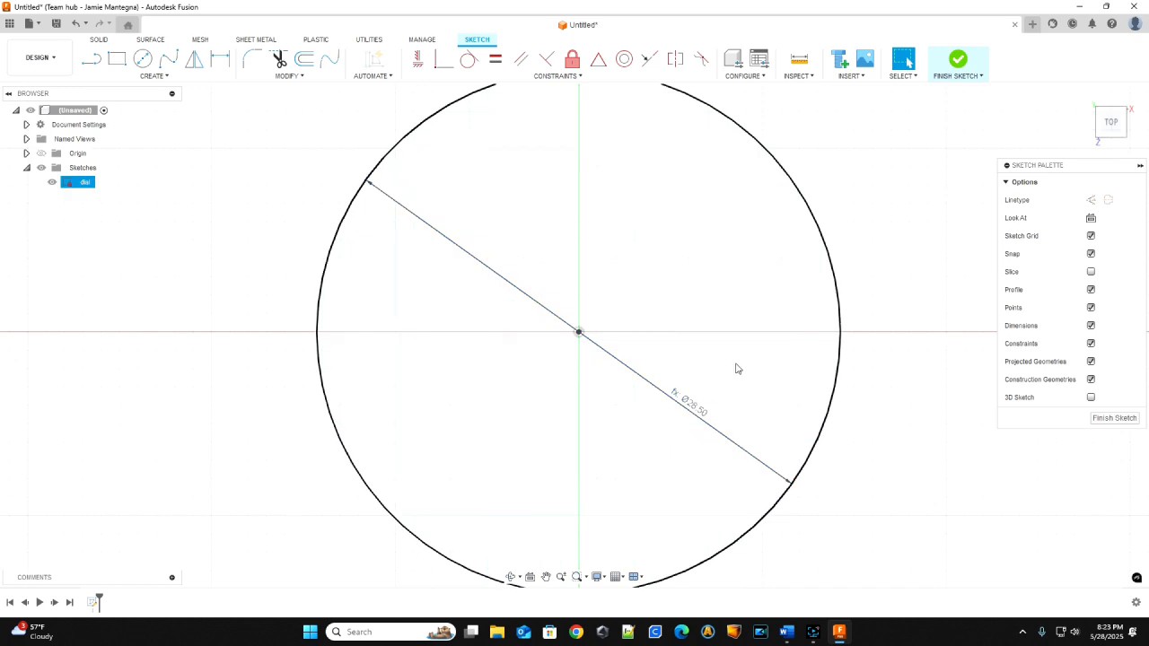
# Step: Extrude the circular dial profile as a new body by the dial_thickness parameter
pyautogui.click(655, 291)
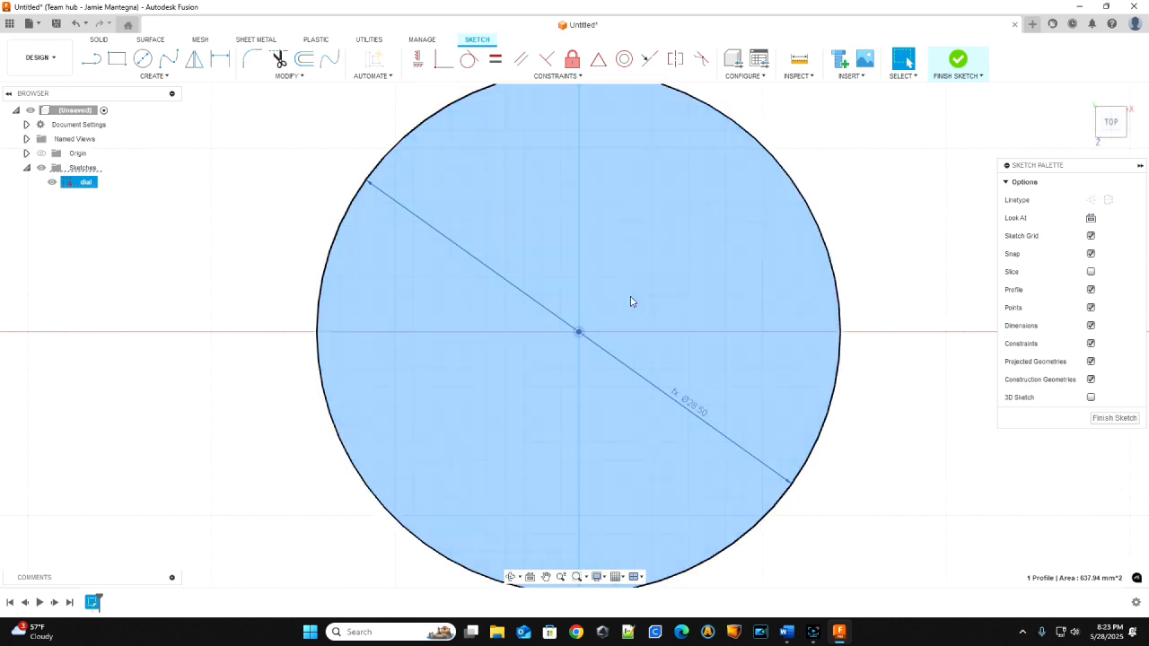
pyautogui.press('e')
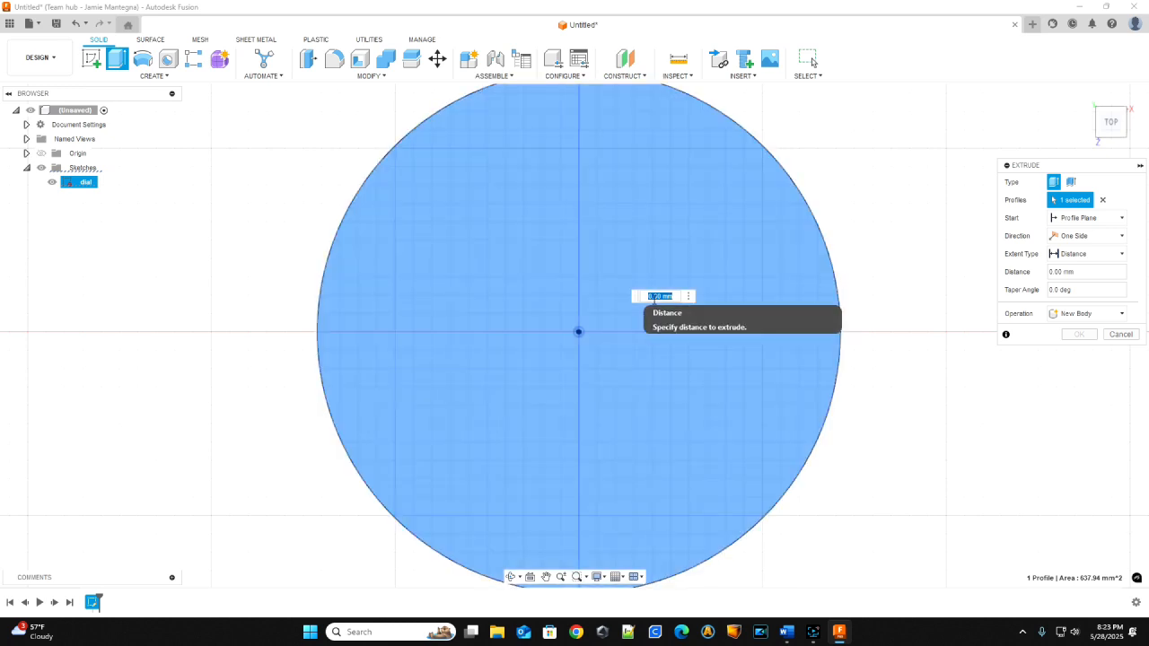
pyautogui.write('d')
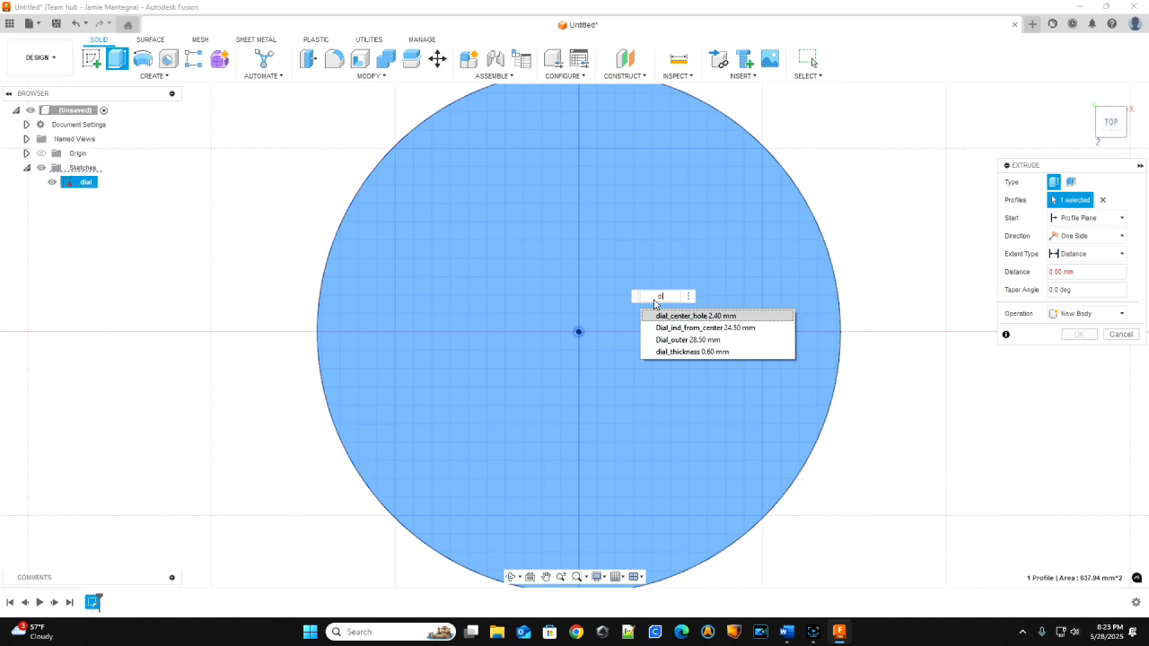
pyautogui.click(669, 353)
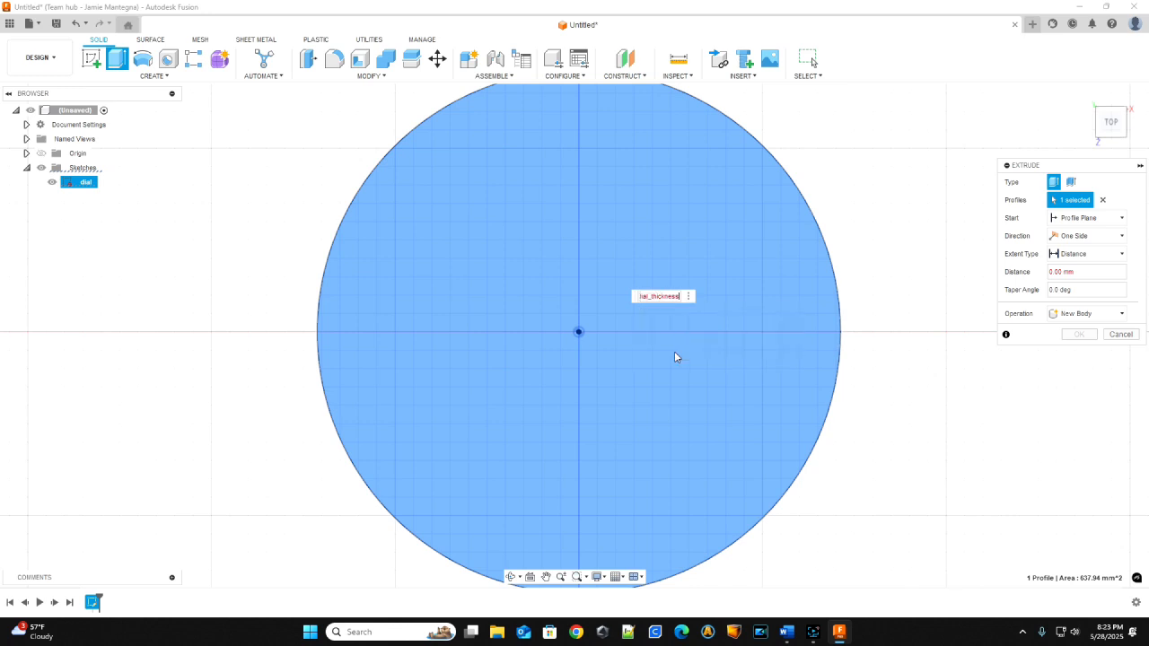
pyautogui.press('Return')
pyautogui.keyDown('shift'); pyautogui.moveTo(937, 368); pyautogui.dragTo(855, 409, button='middle'); pyautogui.keyUp('shift')
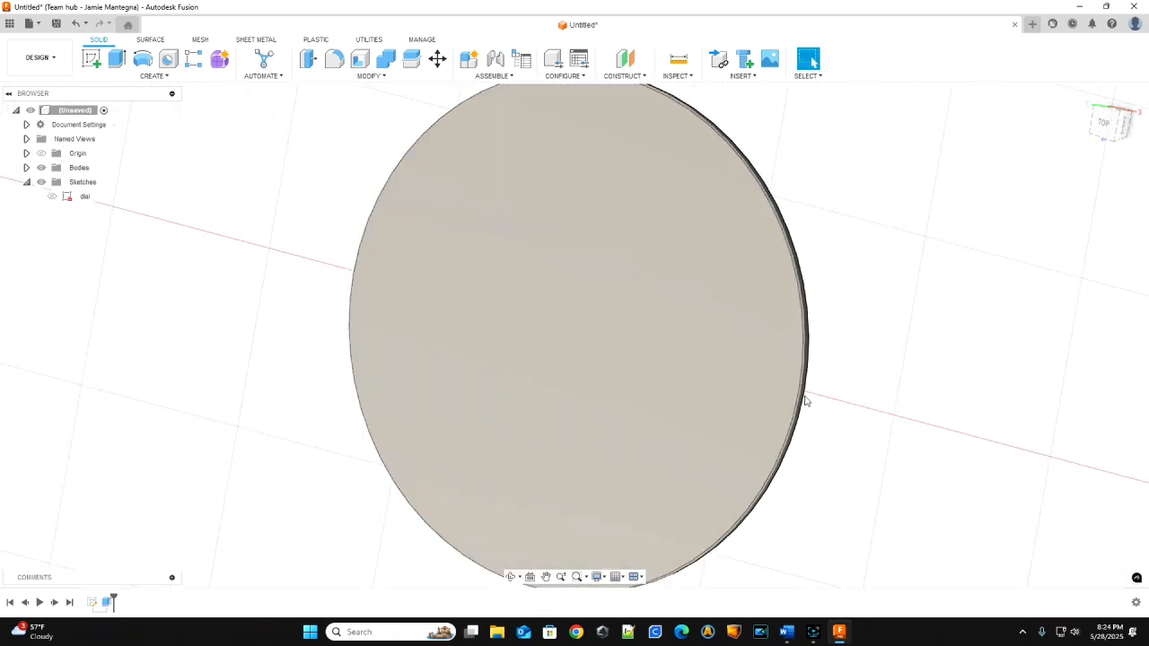
pyautogui.keyDown('shift'); pyautogui.moveTo(509, 274); pyautogui.dragTo(721, 278, button='middle'); pyautogui.keyUp('shift')
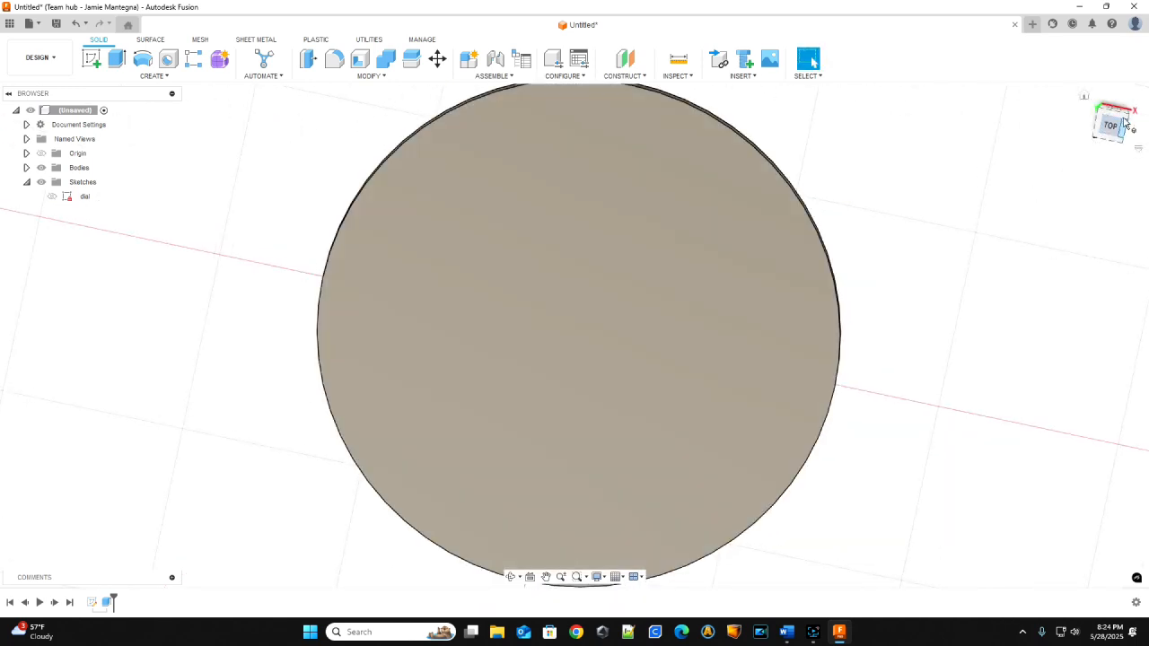
pyautogui.click(1119, 125)
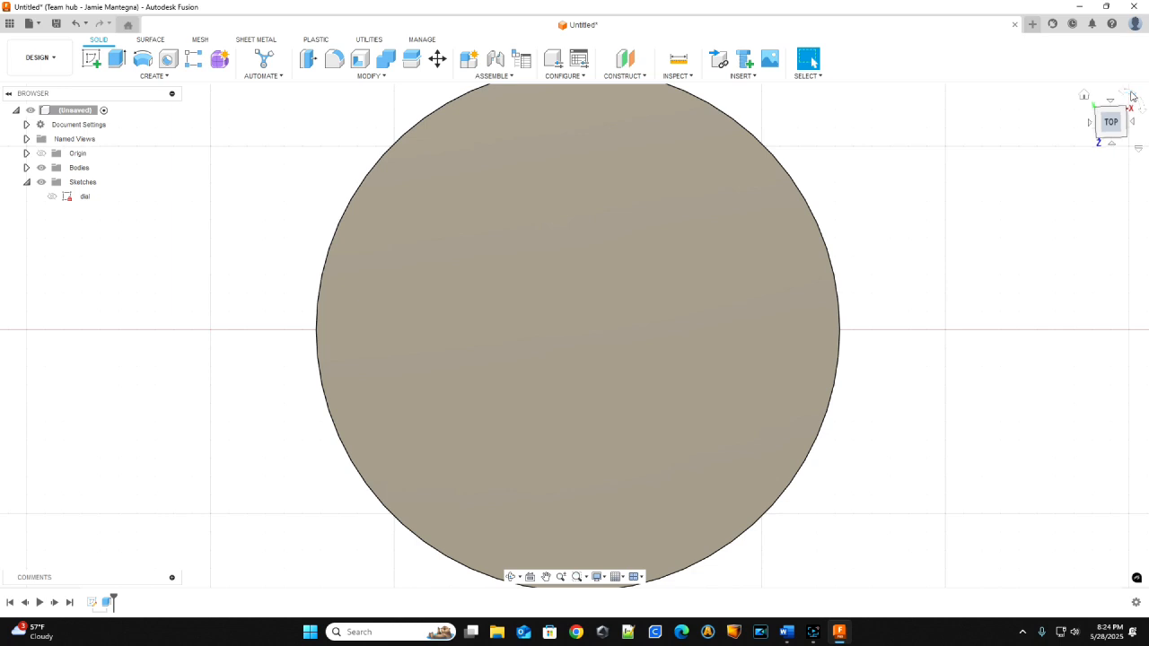
pyautogui.click(1131, 96)
pyautogui.click(1131, 97)
pyautogui.click(1132, 96)
pyautogui.click(1131, 96)
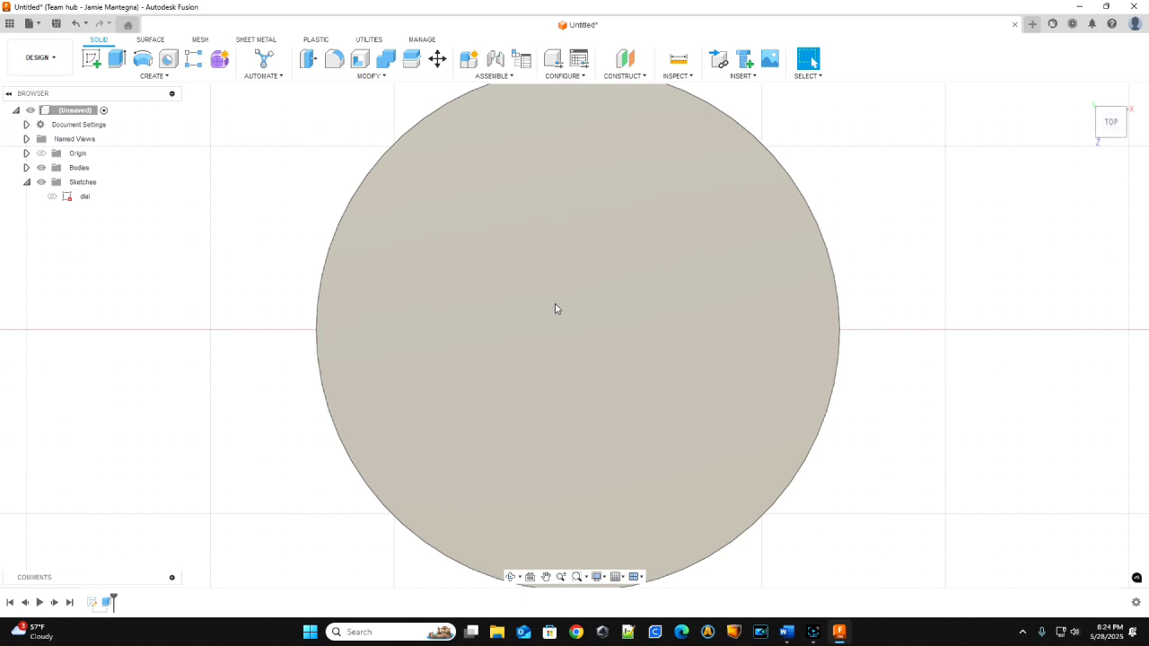
# Step: Start a new sketch on the top face of the dial body
pyautogui.click(539, 336)
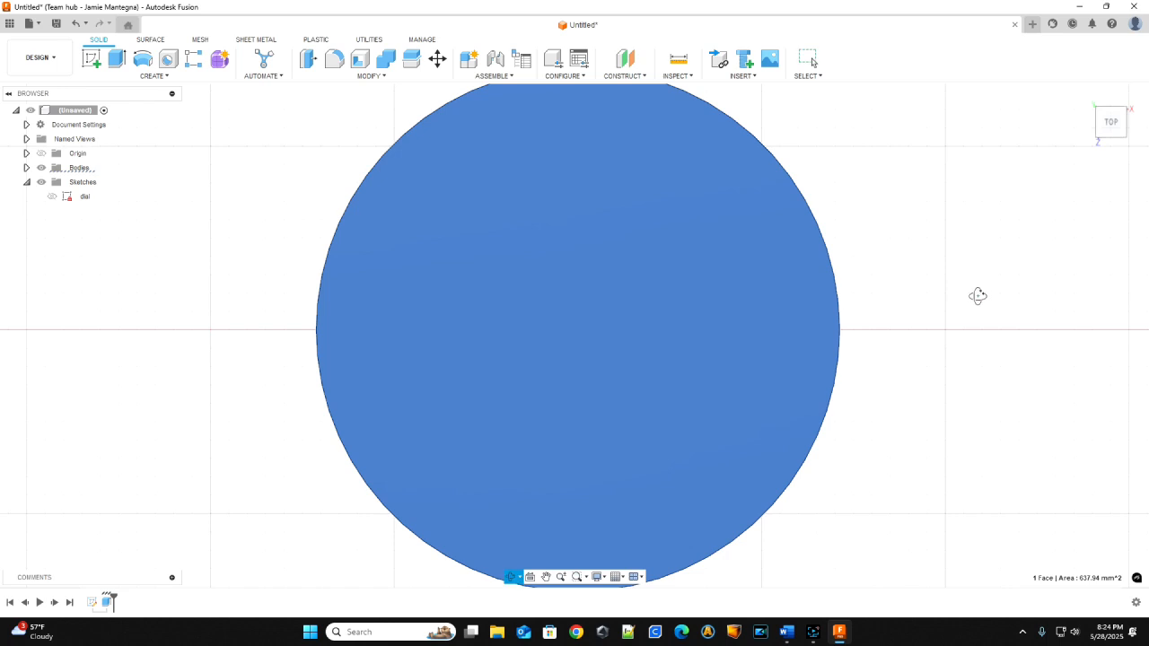
pyautogui.keyDown('shift'); pyautogui.moveTo(975, 295); pyautogui.dragTo(1000, 284, button='middle'); pyautogui.keyUp('shift')
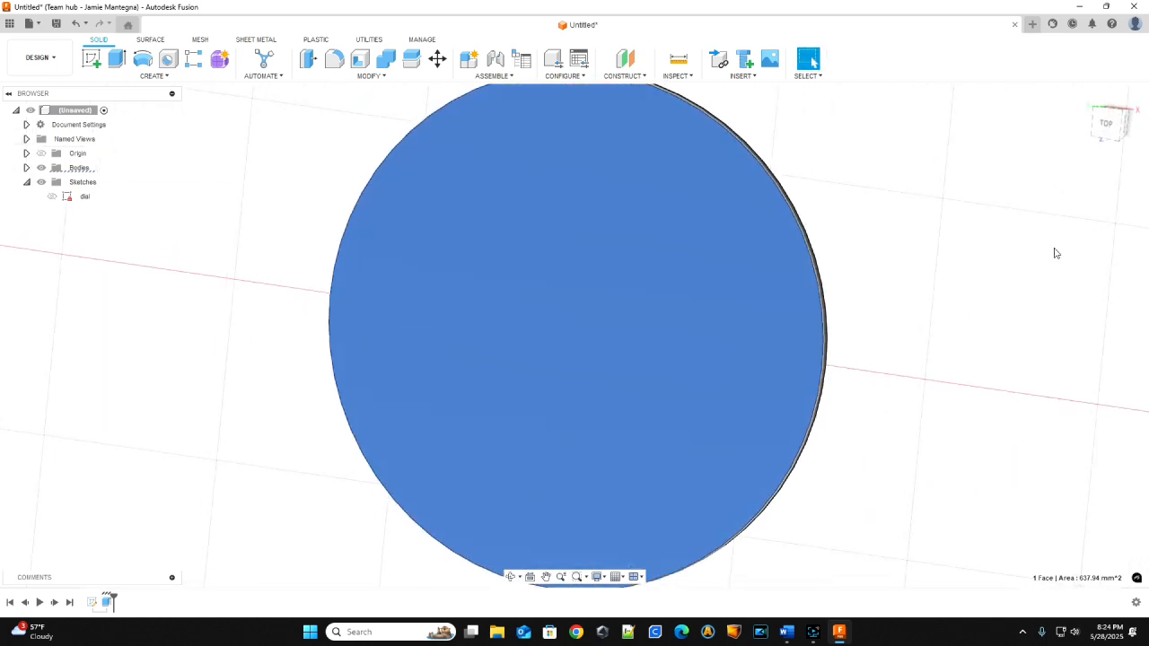
pyautogui.click(1107, 123)
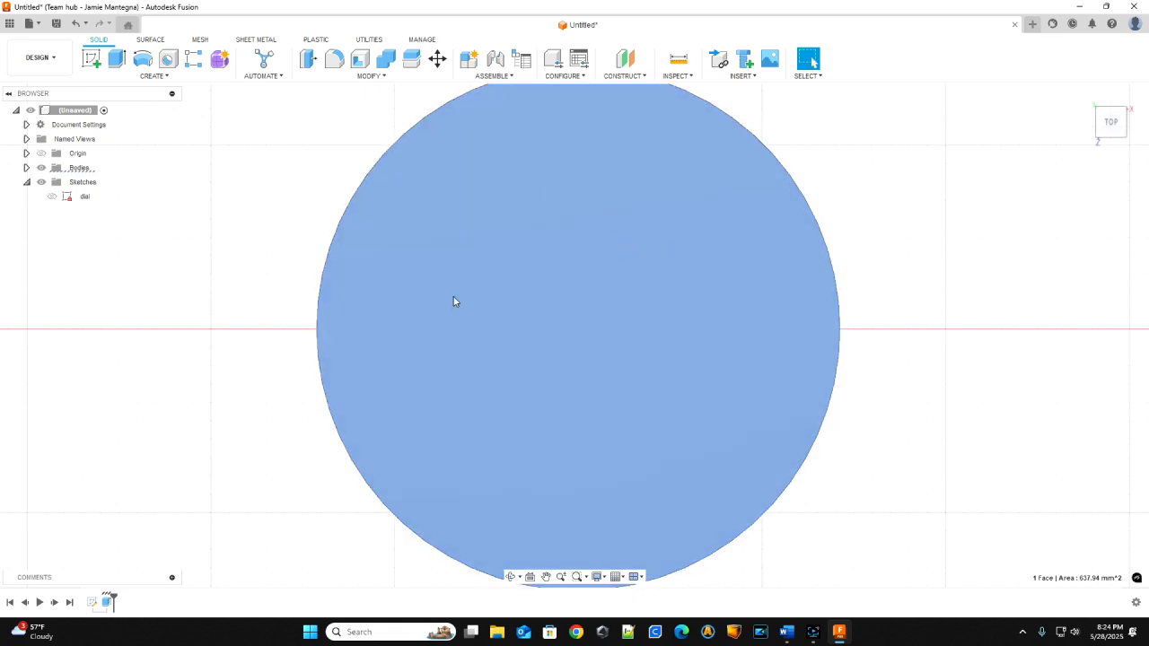
pyautogui.click(94, 61)
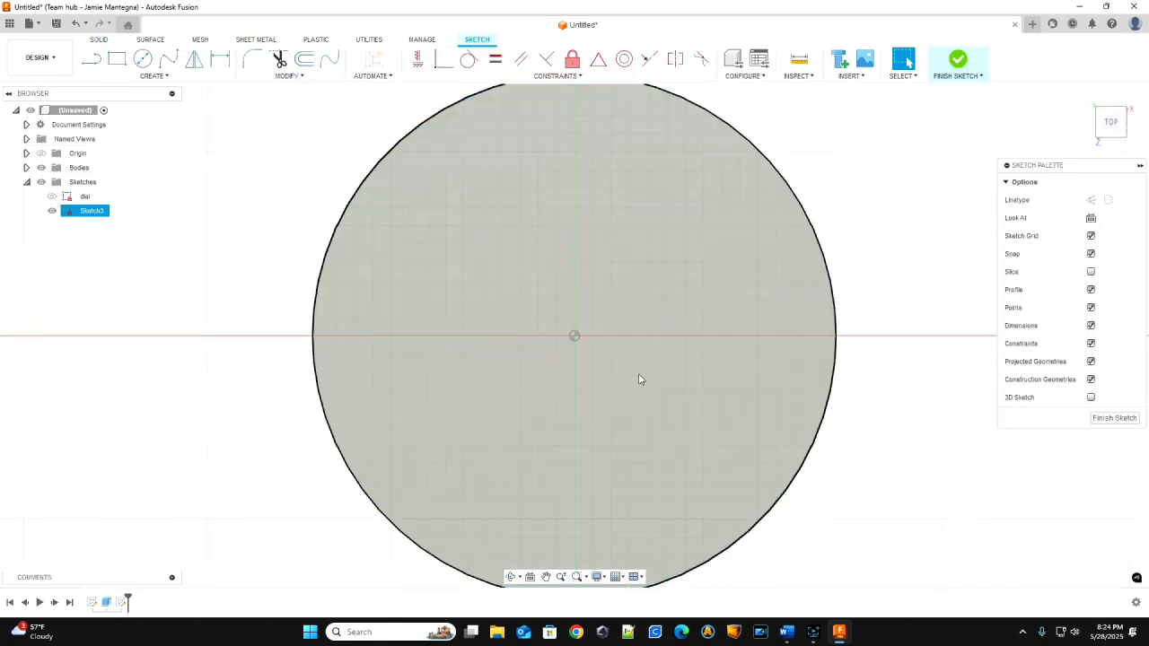
pyautogui.moveTo(626, 327); pyautogui.dragTo(518, 347, button='middle')
pyautogui.scroll(-3, 506, 361)
pyautogui.scroll(3, 505, 364)
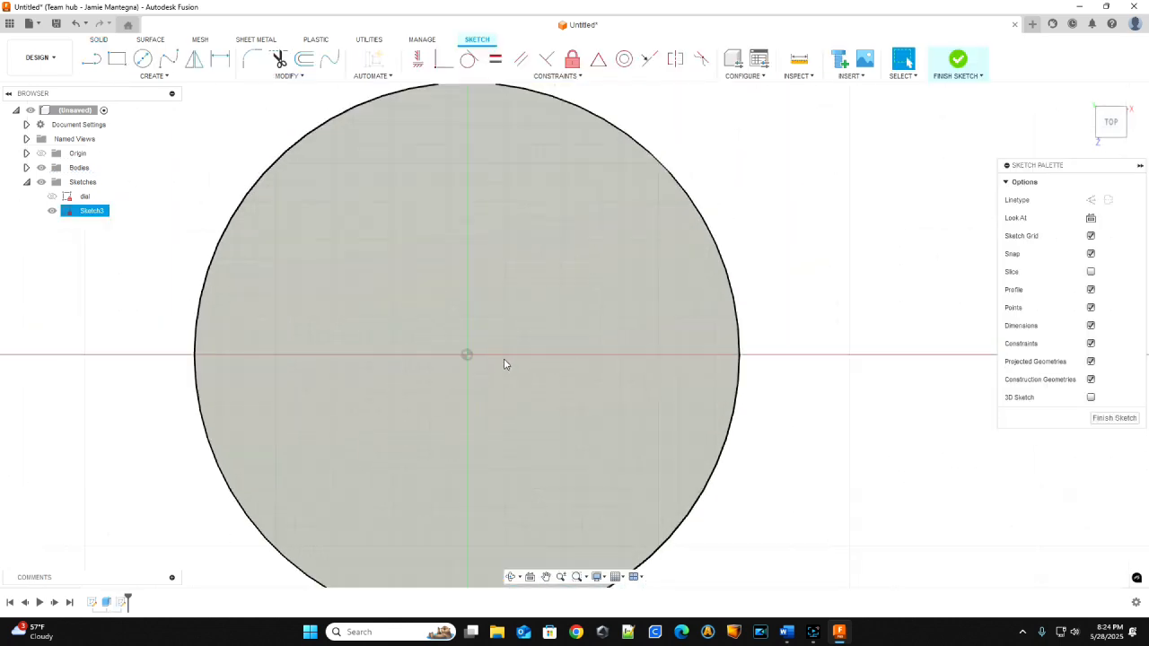
pyautogui.scroll(2, 505, 363)
pyautogui.scroll(-4, 503, 359)
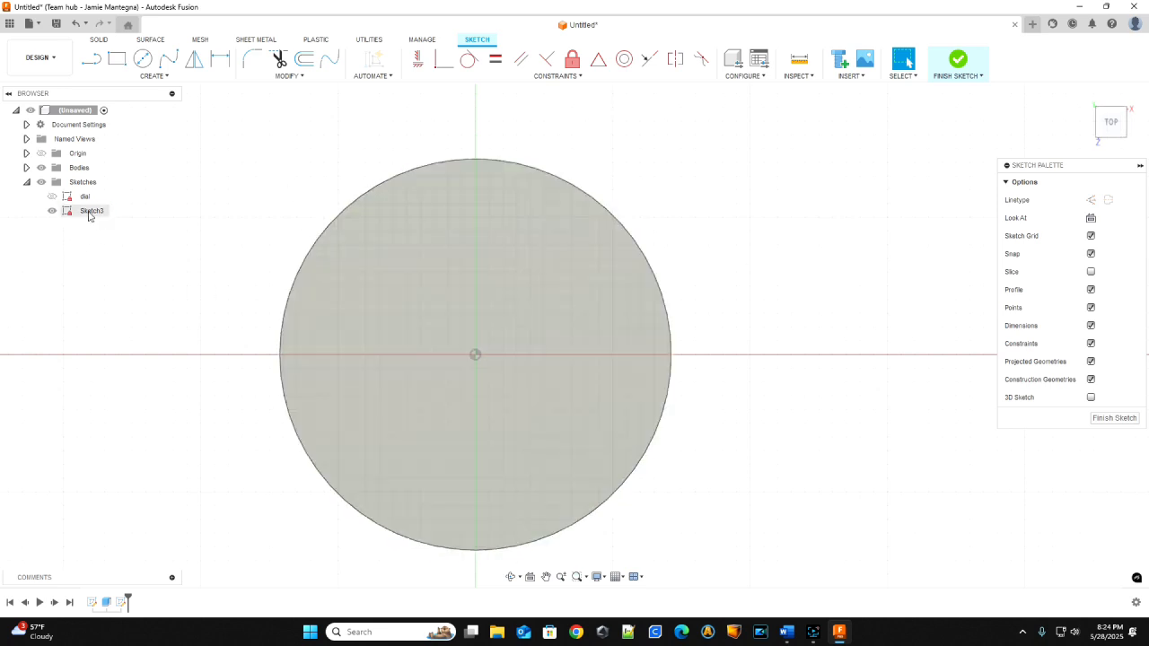
# Step: Rename the sketch on the dial's face as ind large
pyautogui.rightClick(88, 213)
pyautogui.click(110, 326)
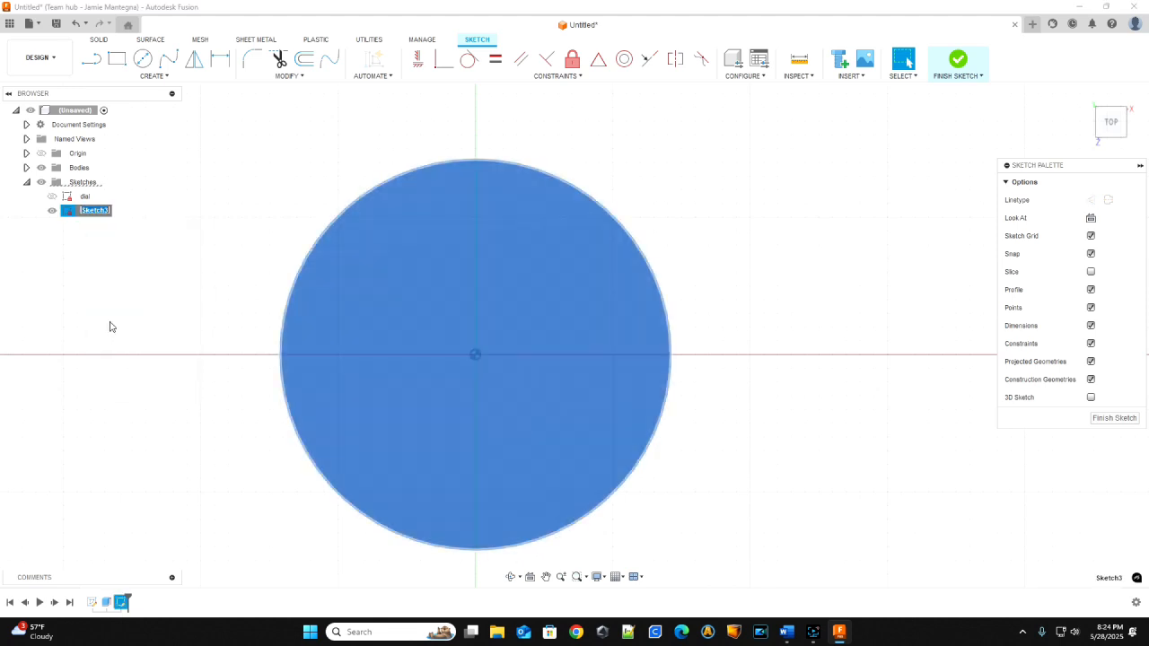
pyautogui.write('ind large')
pyautogui.press('Return')
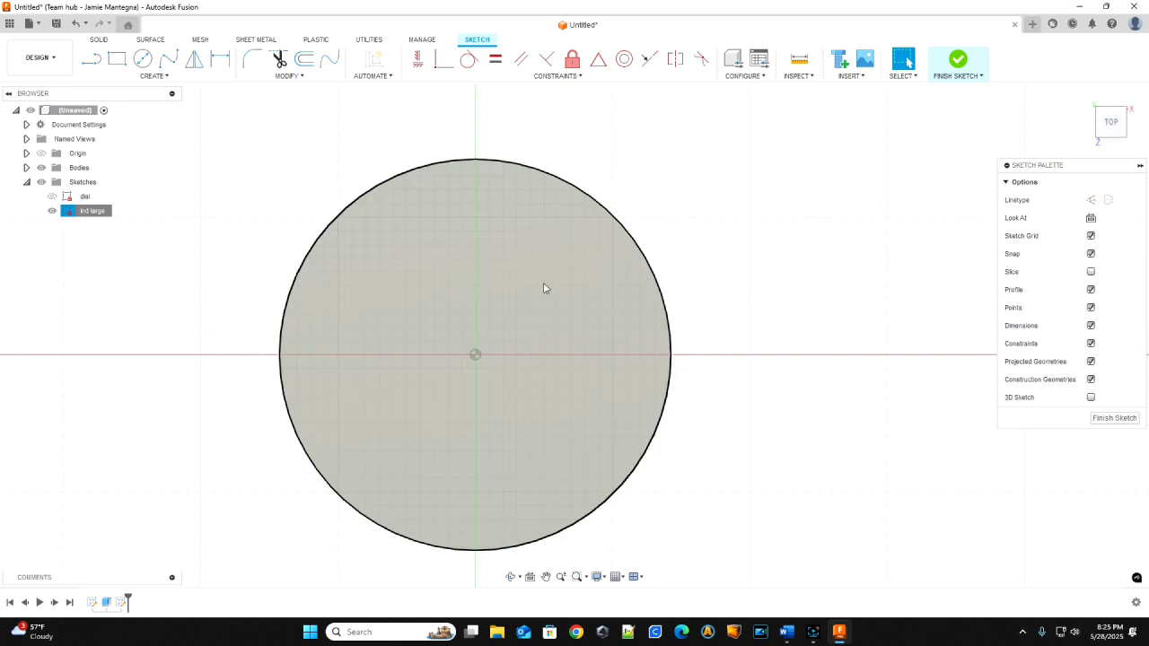
pyautogui.click(475, 362)
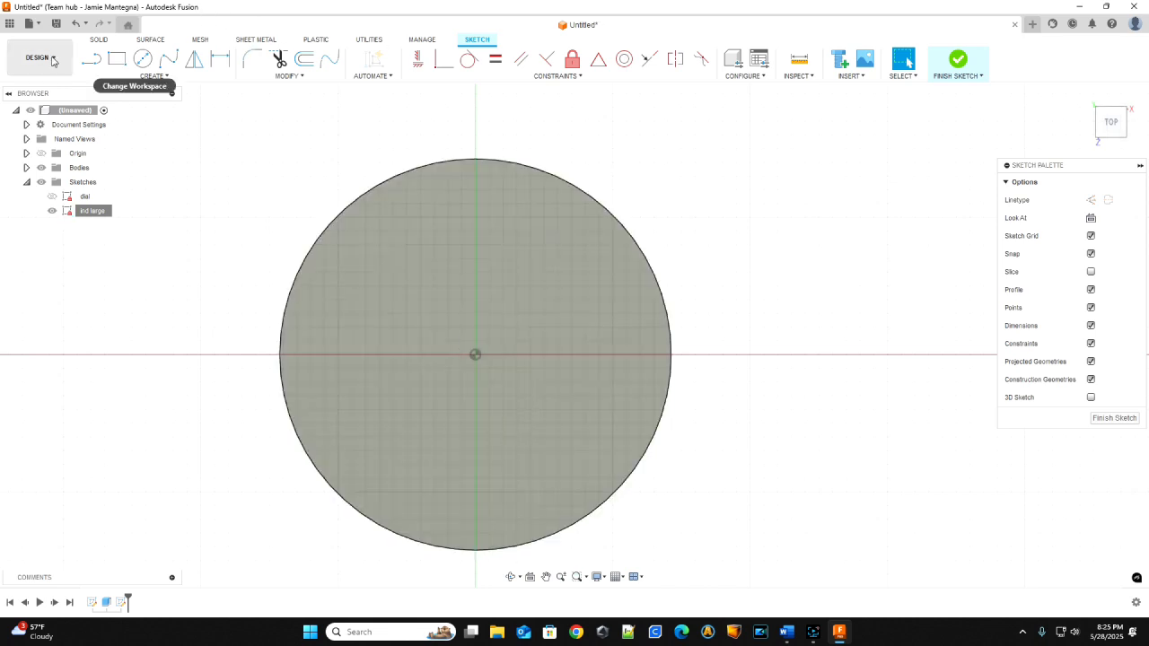
# Step: Open the youtube_indices design from the Admin Project and expand its list of sketches in a top view
pyautogui.click(32, 23)
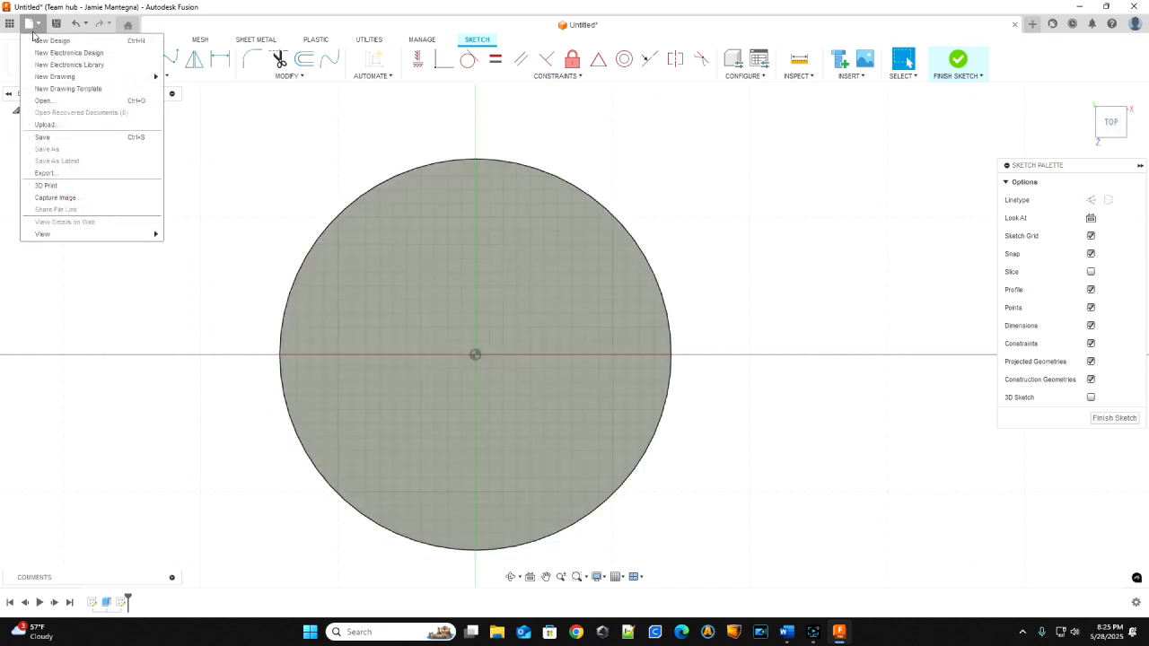
pyautogui.click(90, 101)
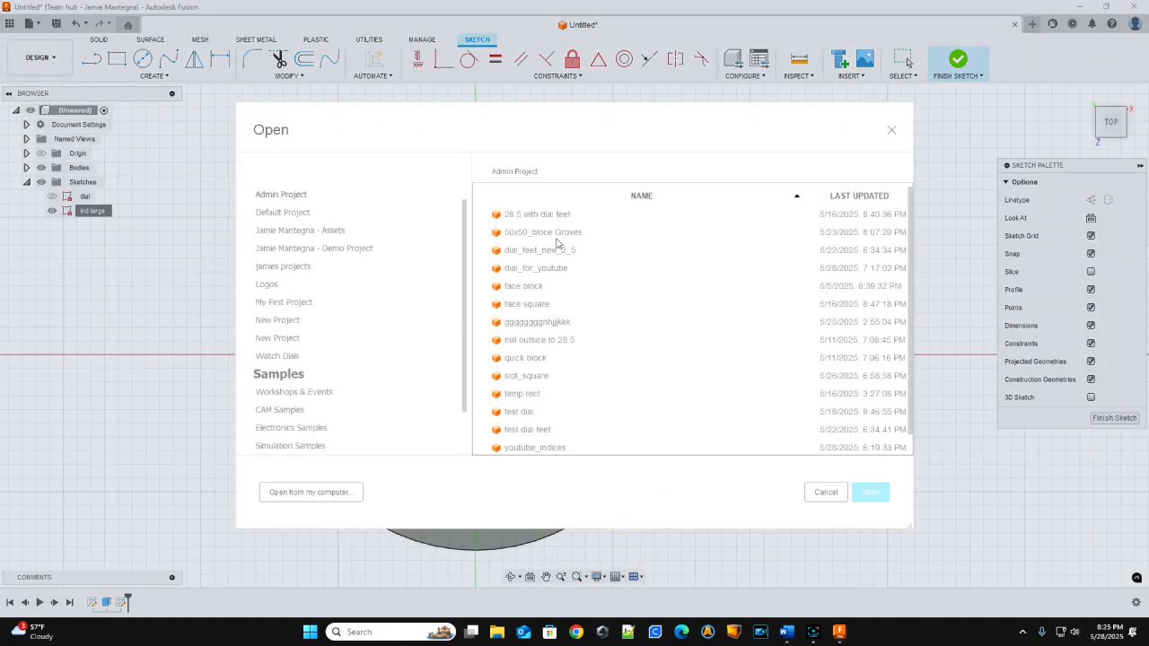
pyautogui.scroll(-1, 564, 434)
pyautogui.doubleClick(540, 445)
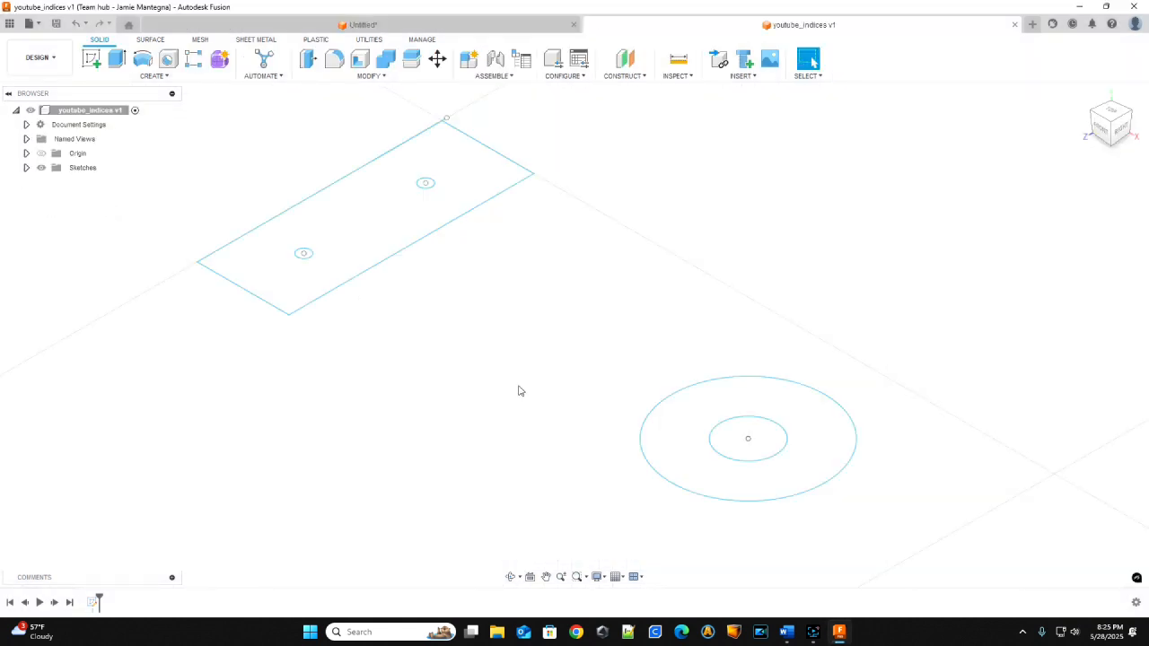
pyautogui.click(1112, 112)
pyautogui.scroll(-5, 907, 427)
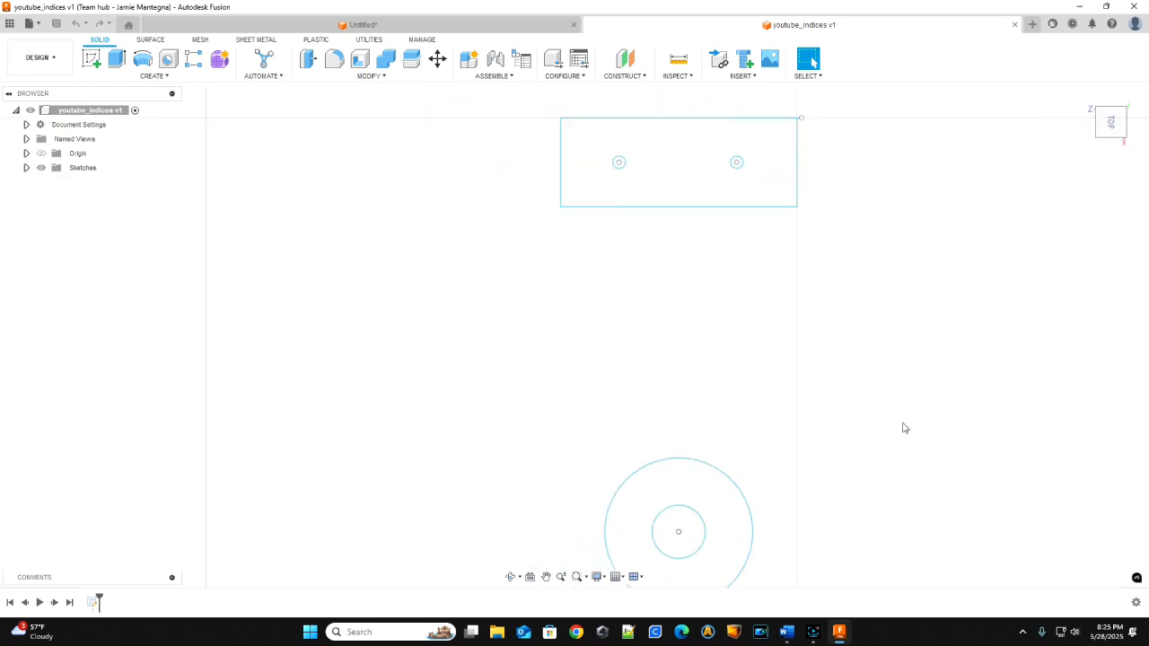
pyautogui.click(26, 169)
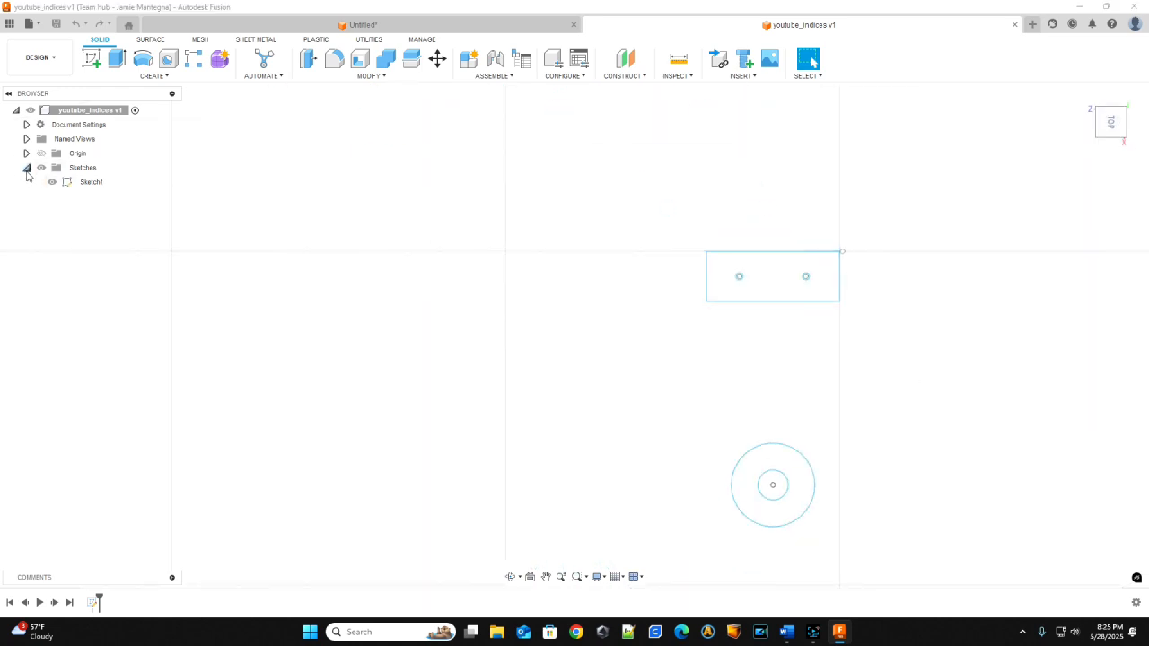
# Step: Open Sketch1 of the youtube_indices design for editing and examine the dimensions of the rectangular and round index shapes
pyautogui.rightClick(89, 184)
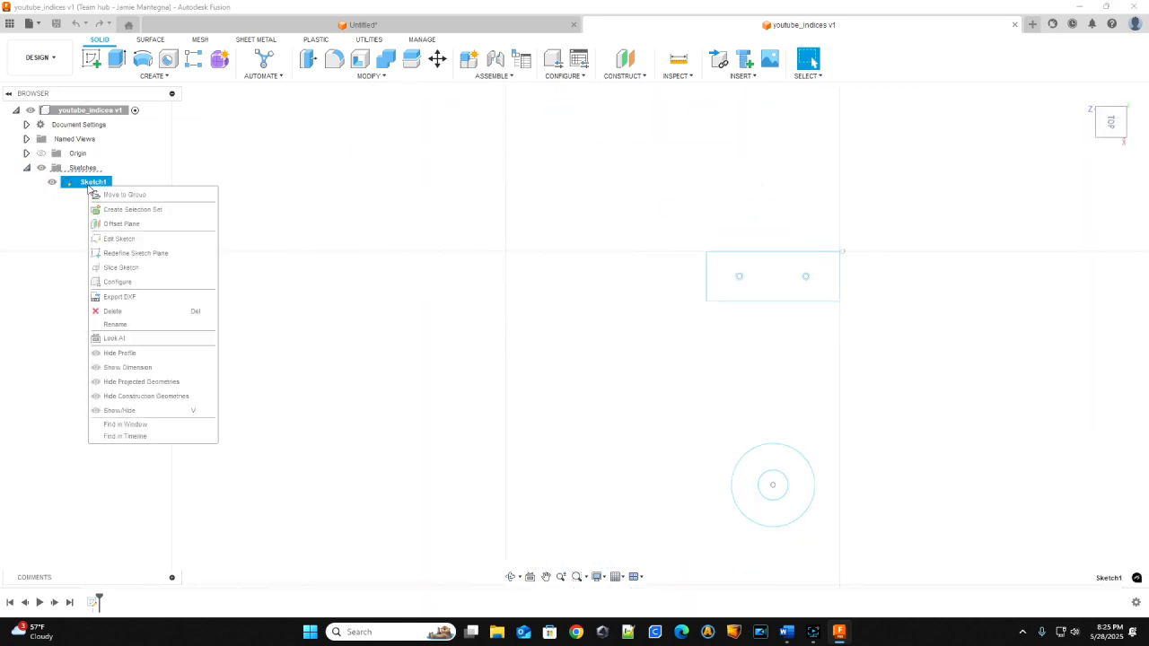
pyautogui.click(121, 238)
pyautogui.moveTo(690, 268)
pyautogui.mouseDown(button='middle')
pyautogui.moveTo(695, 333)
pyautogui.moveTo(667, 418)
pyautogui.mouseUp(button='middle')
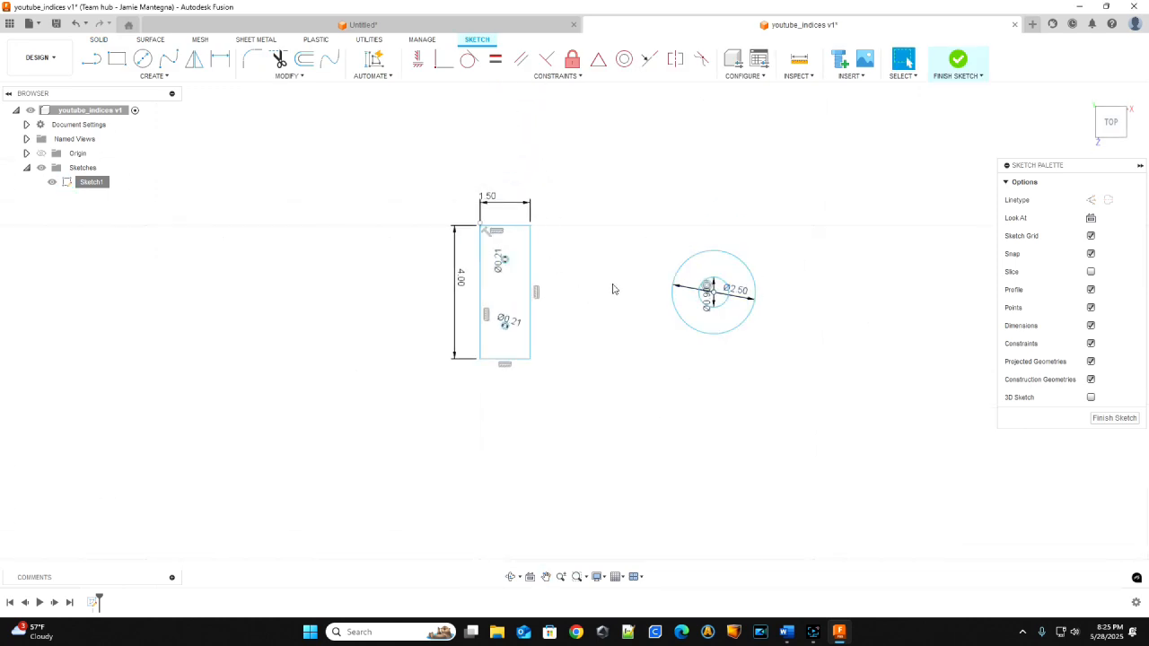
pyautogui.click(506, 262)
# Step: Return to the untitled dial design and save it under the name test_youtube_dial
pyautogui.click(368, 24)
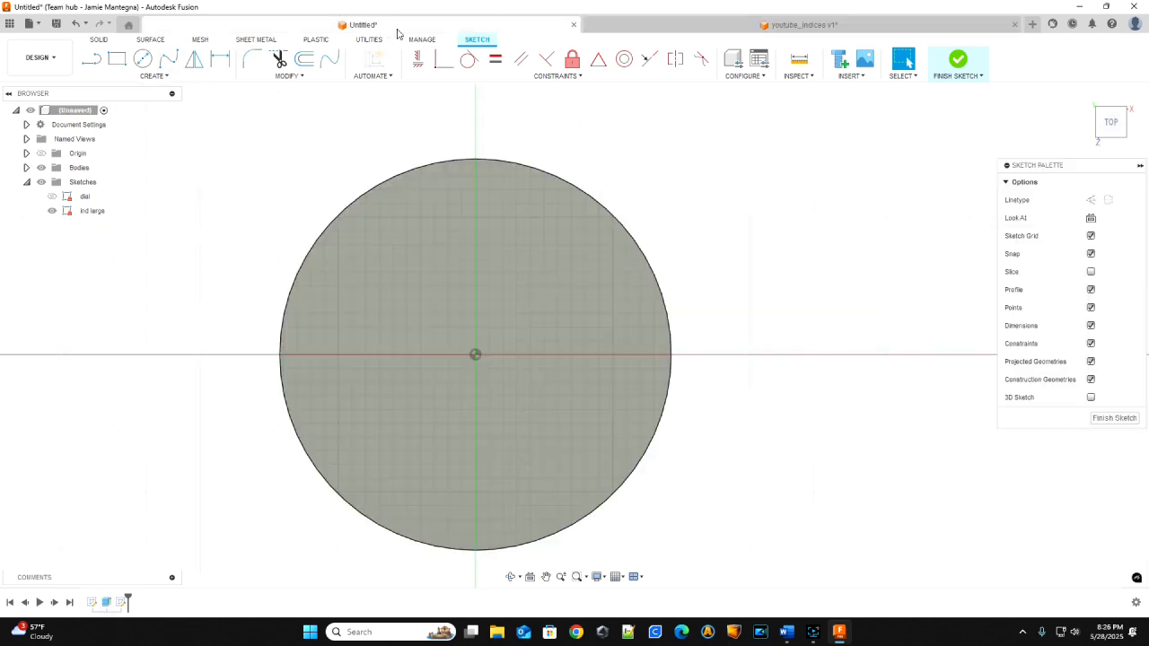
pyautogui.click(56, 24)
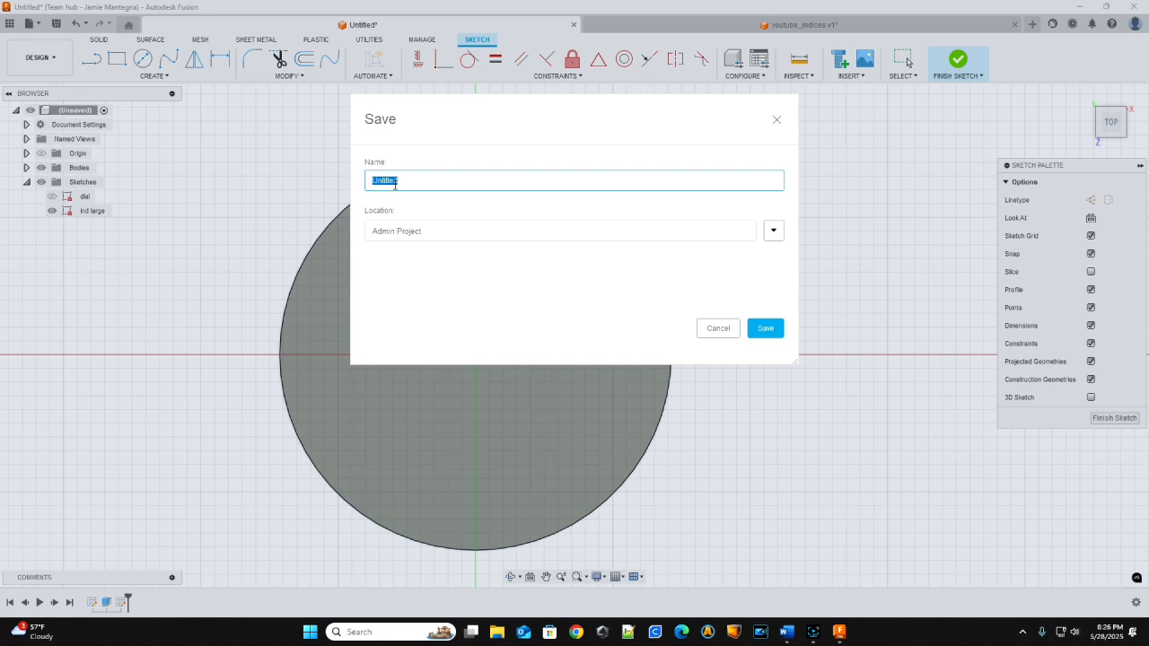
pyautogui.write('test_youtube_dial')
pyautogui.click(772, 233)
pyautogui.scroll(-2, 415, 409)
pyautogui.click(395, 434)
pyautogui.click(751, 477)
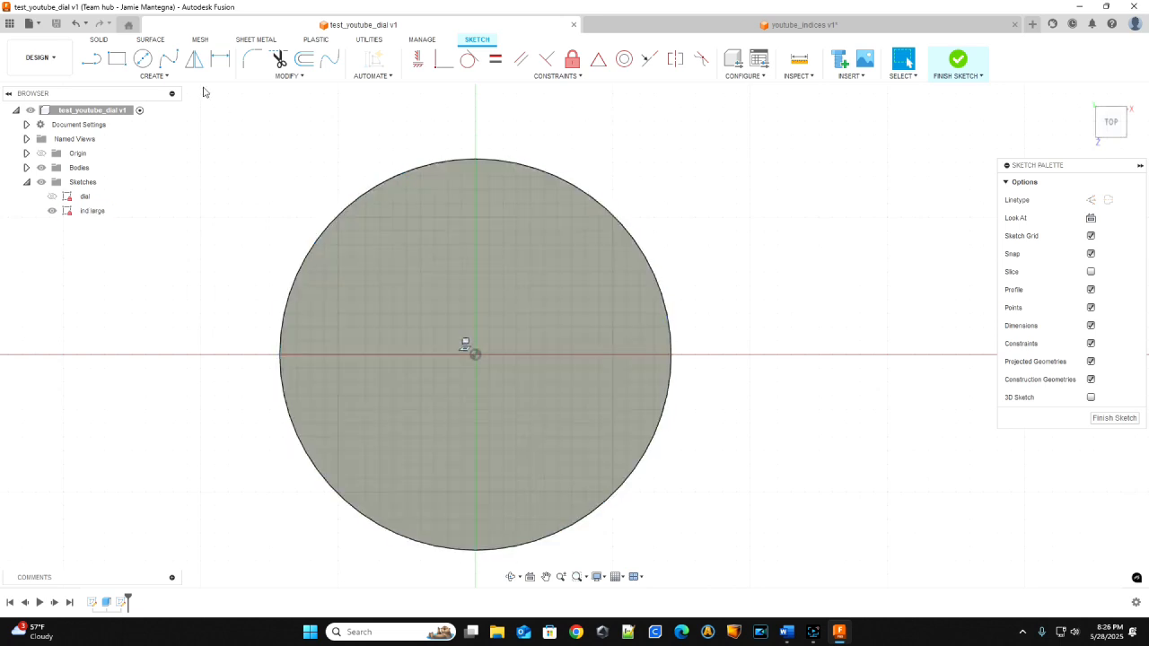
# Step: Sketch a circle centred on the dial's origin with the diameter Dial_ind_from_center and convert it to construction geometry
pyautogui.click(143, 63)
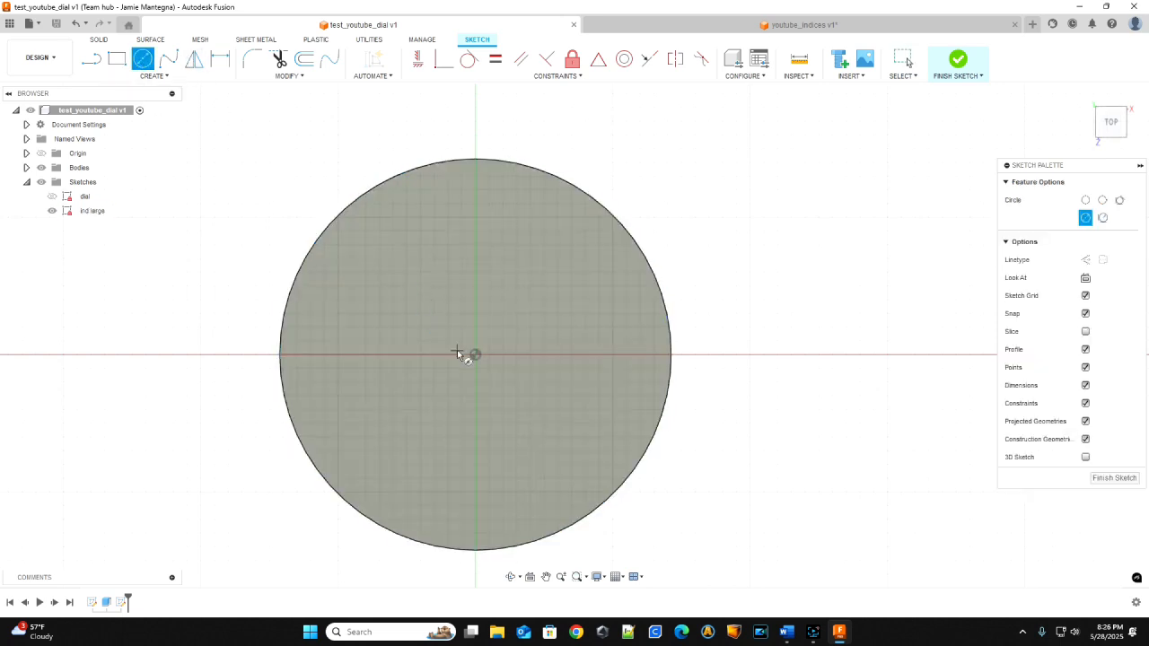
pyautogui.click(476, 355)
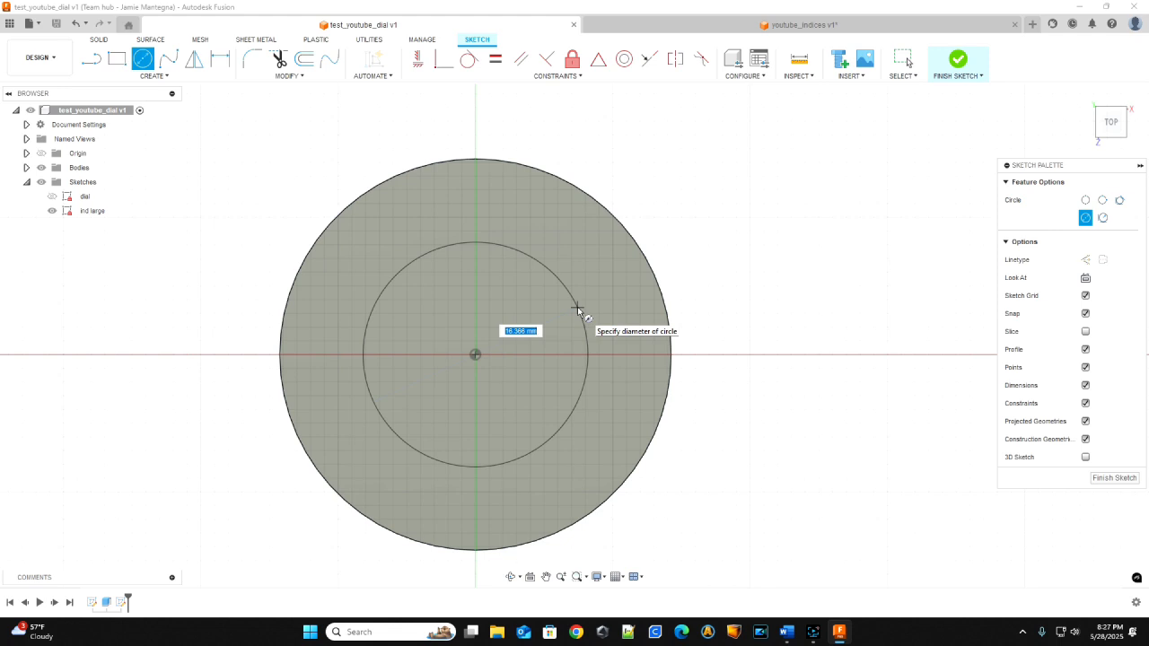
pyautogui.write('dial')
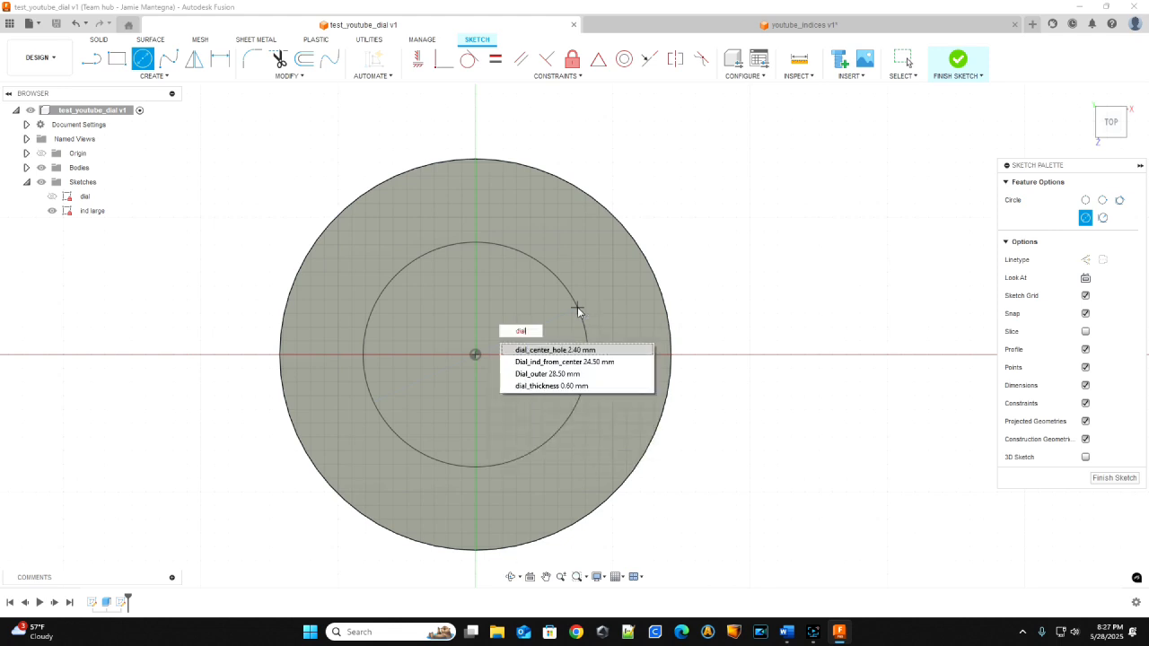
pyautogui.click(554, 361)
pyautogui.press('Return')
pyautogui.press('Escape')
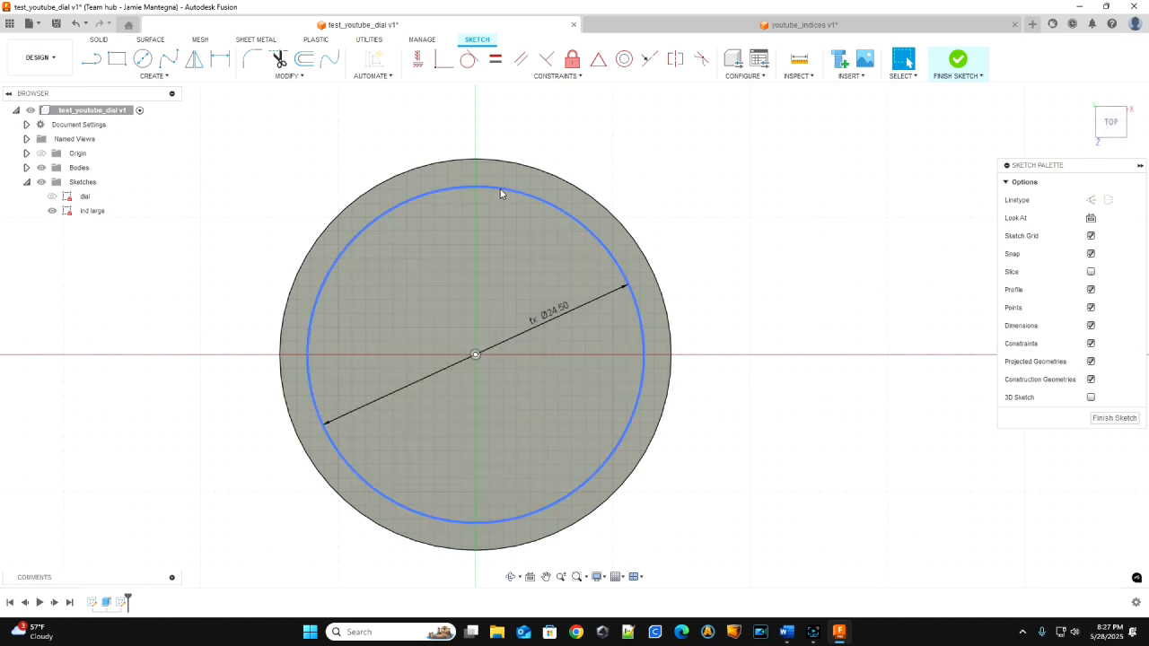
pyautogui.click(499, 190)
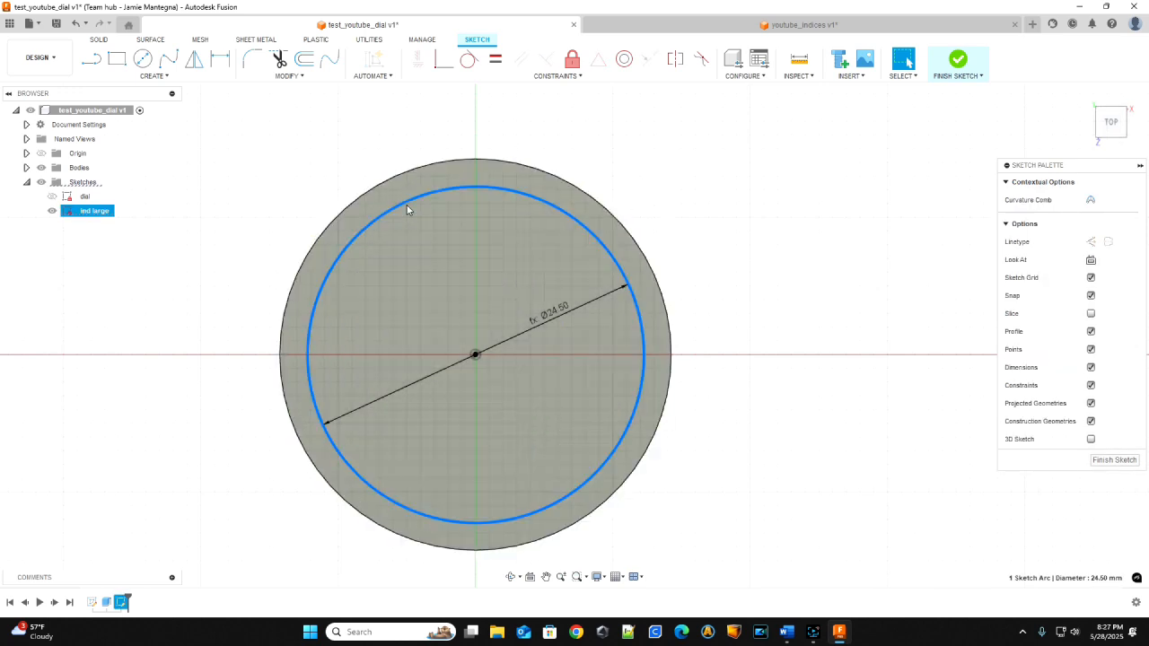
pyautogui.click(1092, 243)
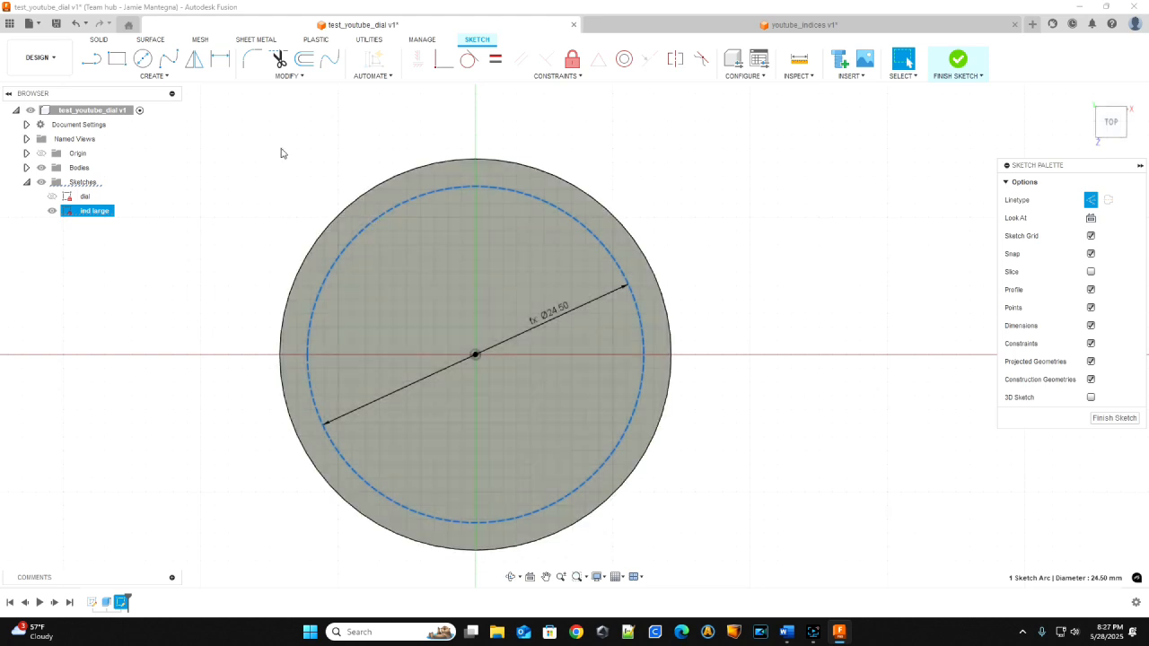
pyautogui.click(273, 165)
# Step: Draw a vertical line about 18 mm long from the dial's centre up past its edge and make it a construction line
pyautogui.press('l')
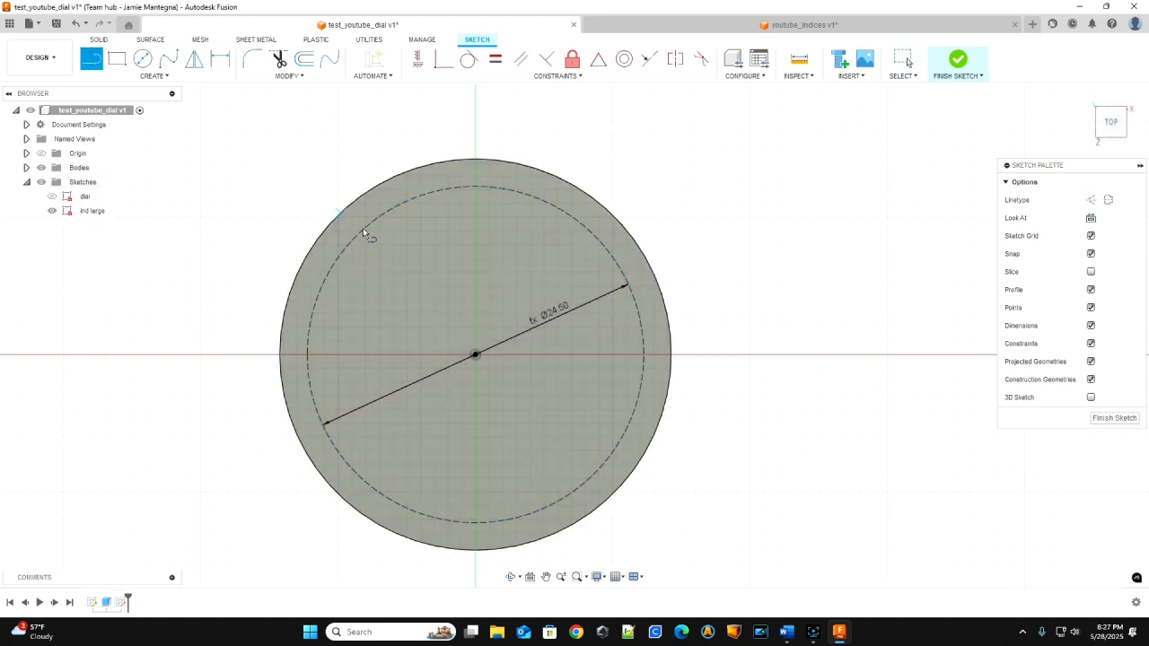
pyautogui.click(475, 356)
pyautogui.click(476, 108)
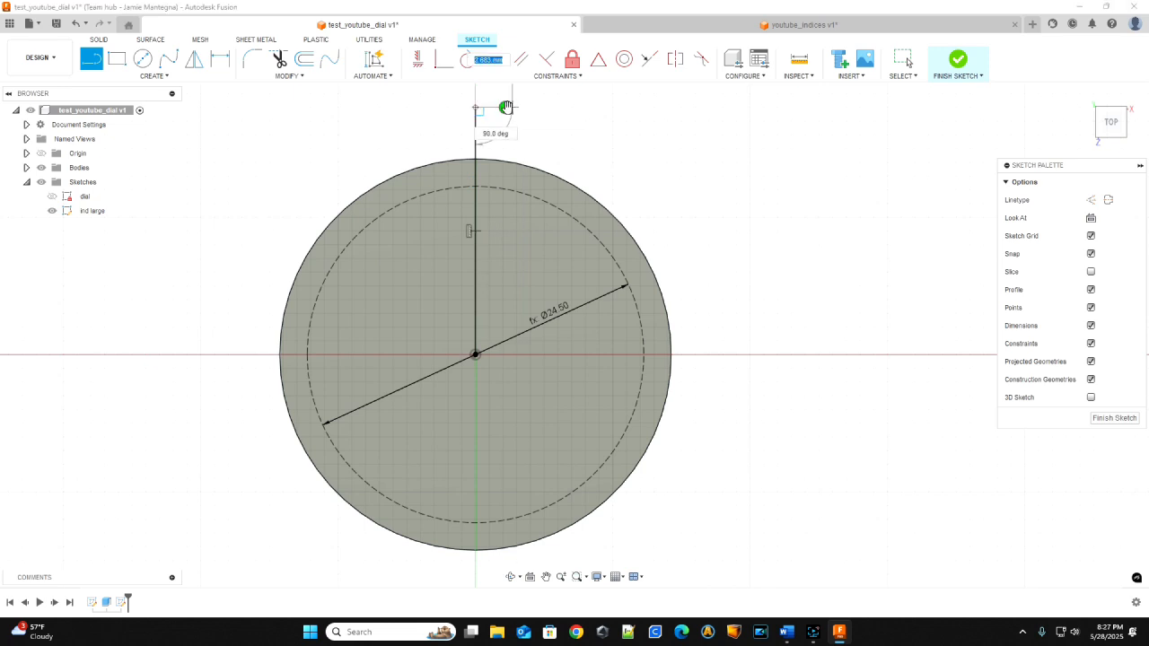
pyautogui.click(505, 107)
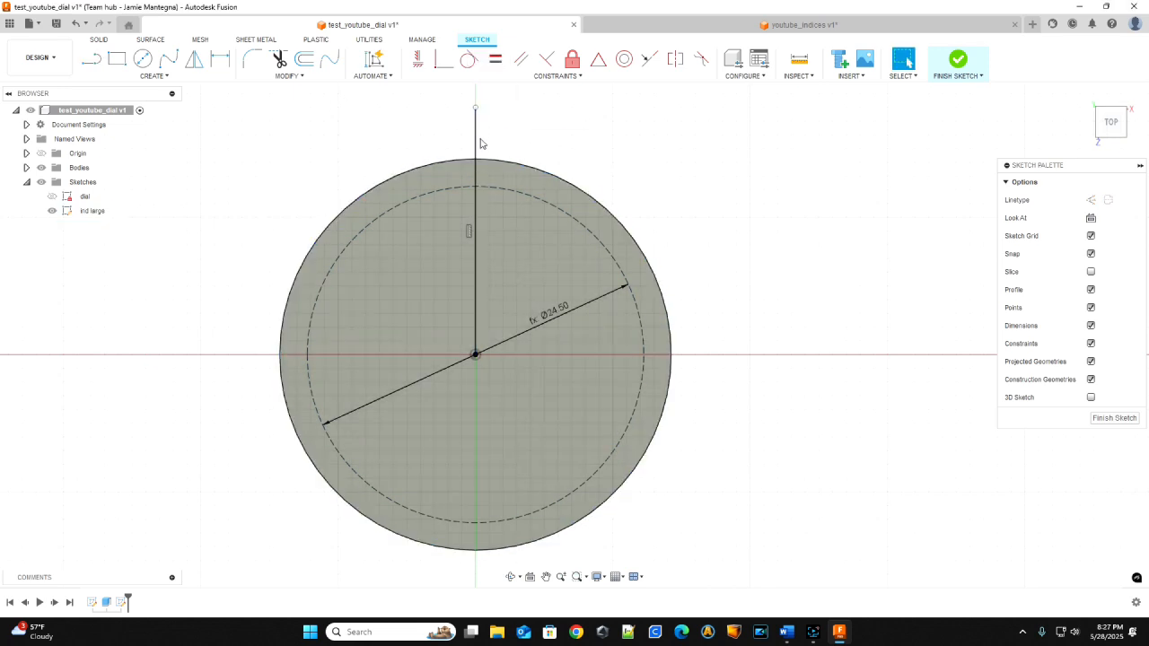
pyautogui.click(480, 147)
pyautogui.click(1091, 199)
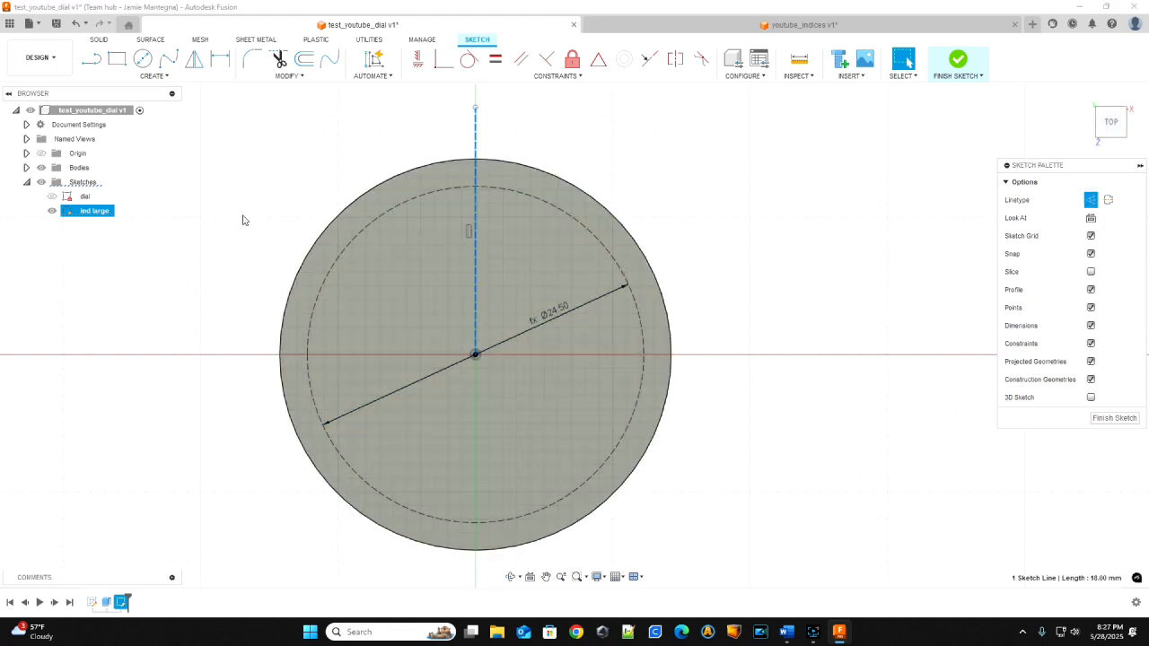
# Step: Sketch a circle with the diameter large_ind where the vertical construction line crosses the construction circle near the dial's upper edge
pyautogui.scroll(7, 474, 186)
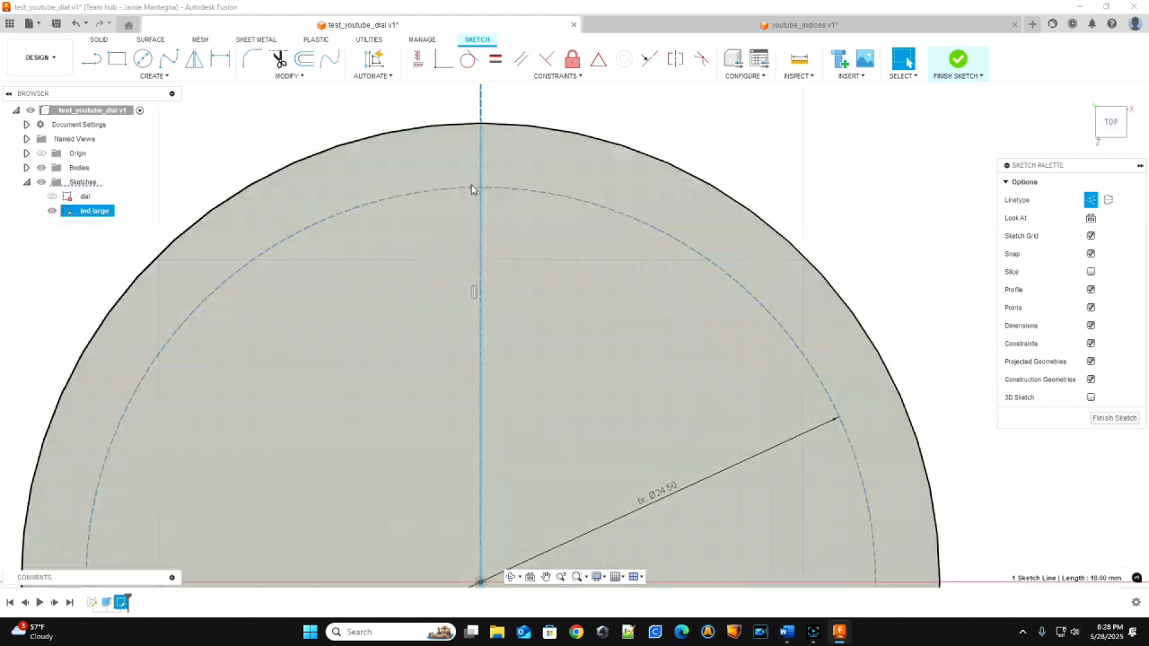
pyautogui.scroll(4, 468, 186)
pyautogui.scroll(-5, 541, 210)
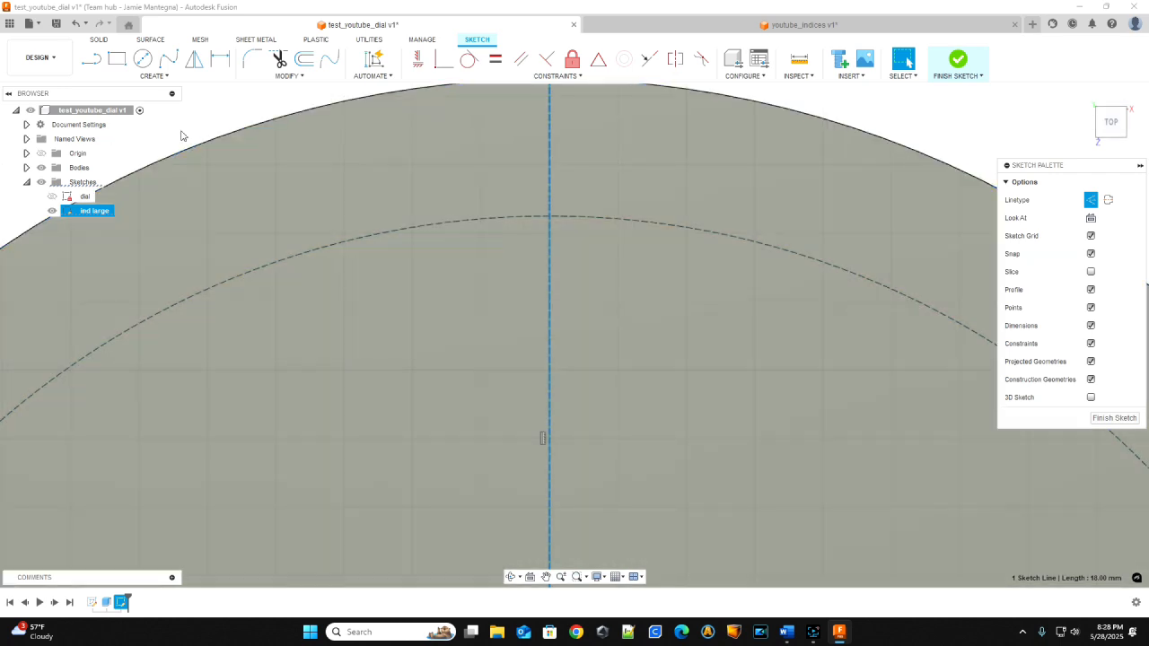
pyautogui.click(143, 59)
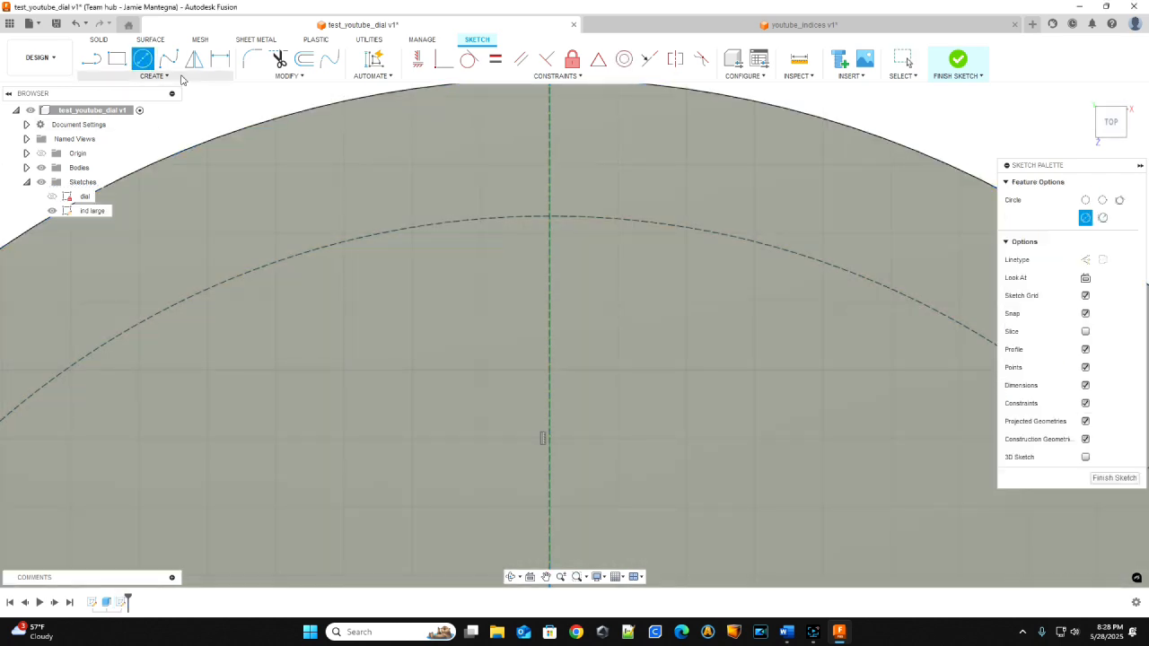
pyautogui.click(550, 217)
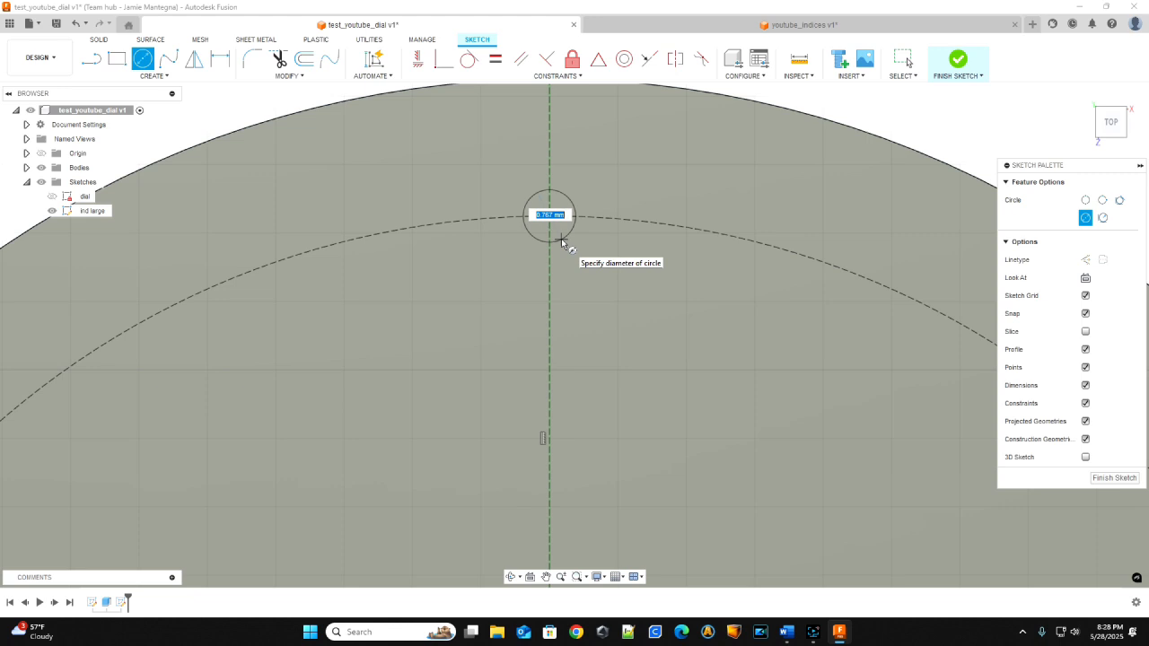
pyautogui.write('la')
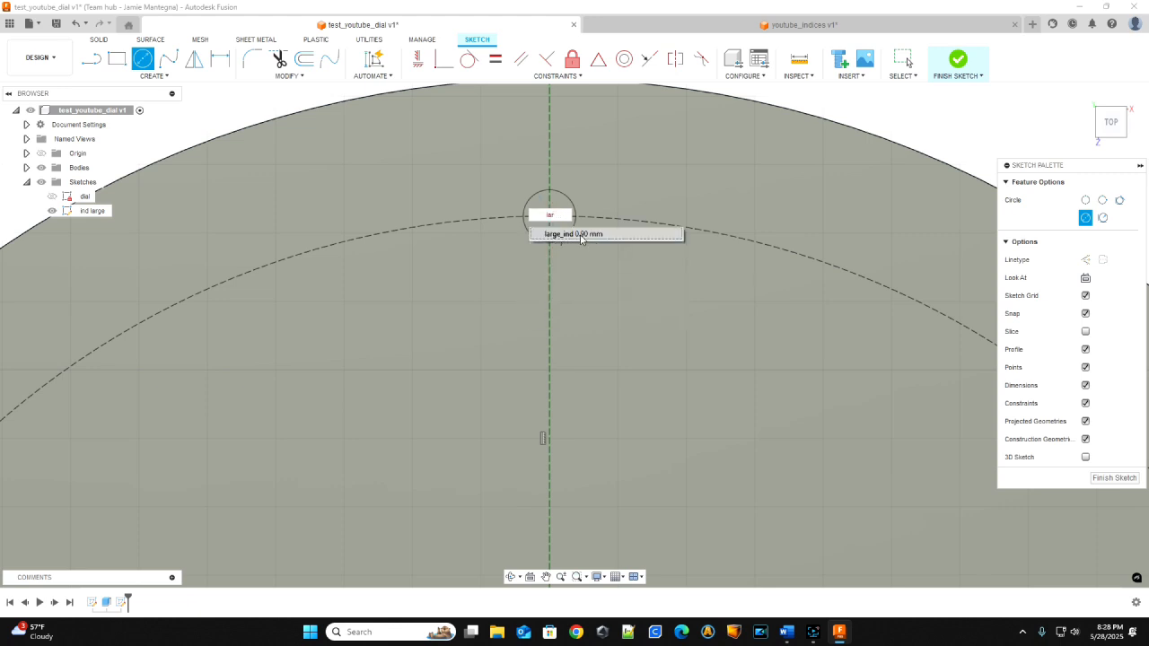
pyautogui.write('r')
pyautogui.click(581, 235)
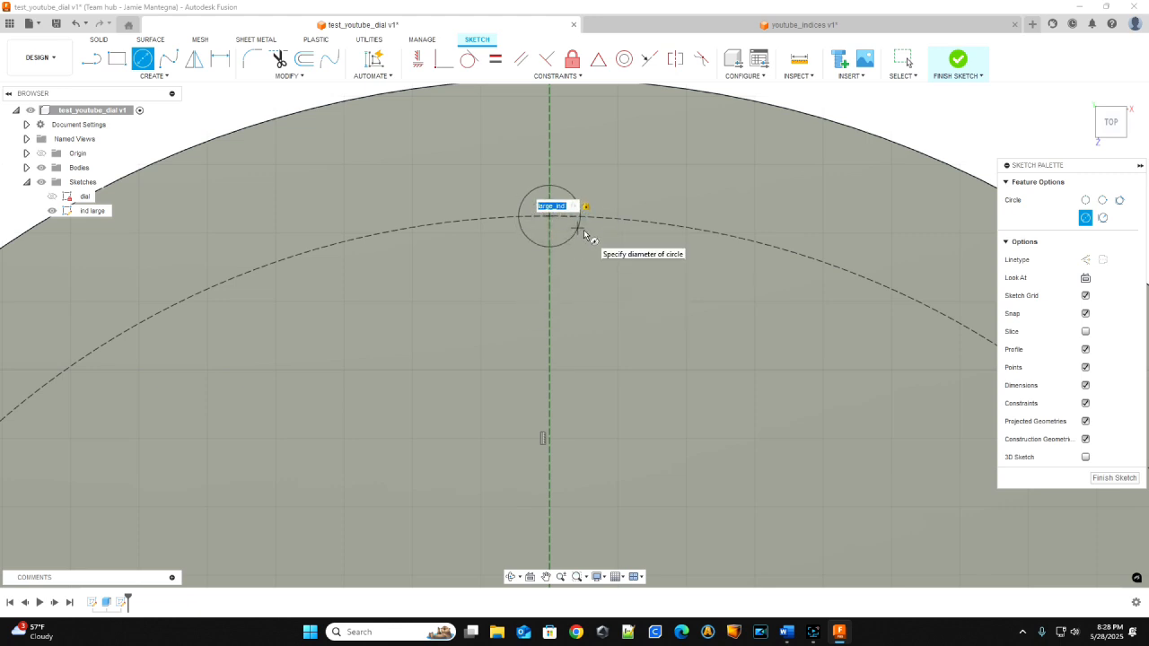
pyautogui.press('Return')
pyautogui.press('Escape')
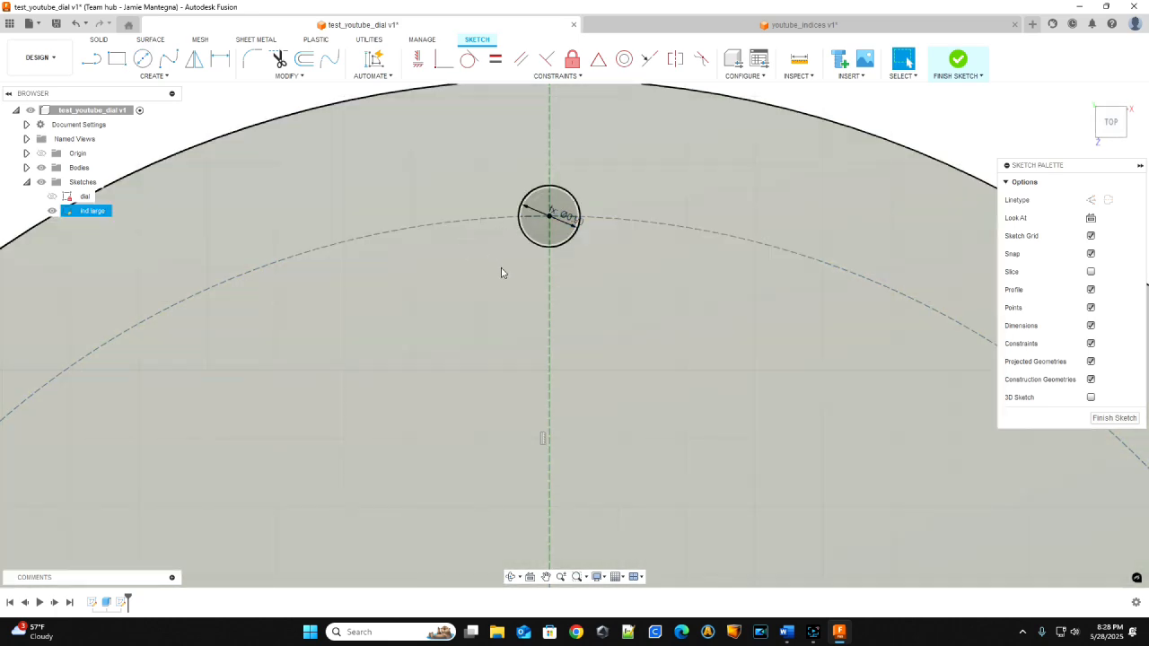
# Step: Review the round index in the youtube_indices sketch and return to the test_youtube_dial sketch
pyautogui.scroll(-1, 406, 175)
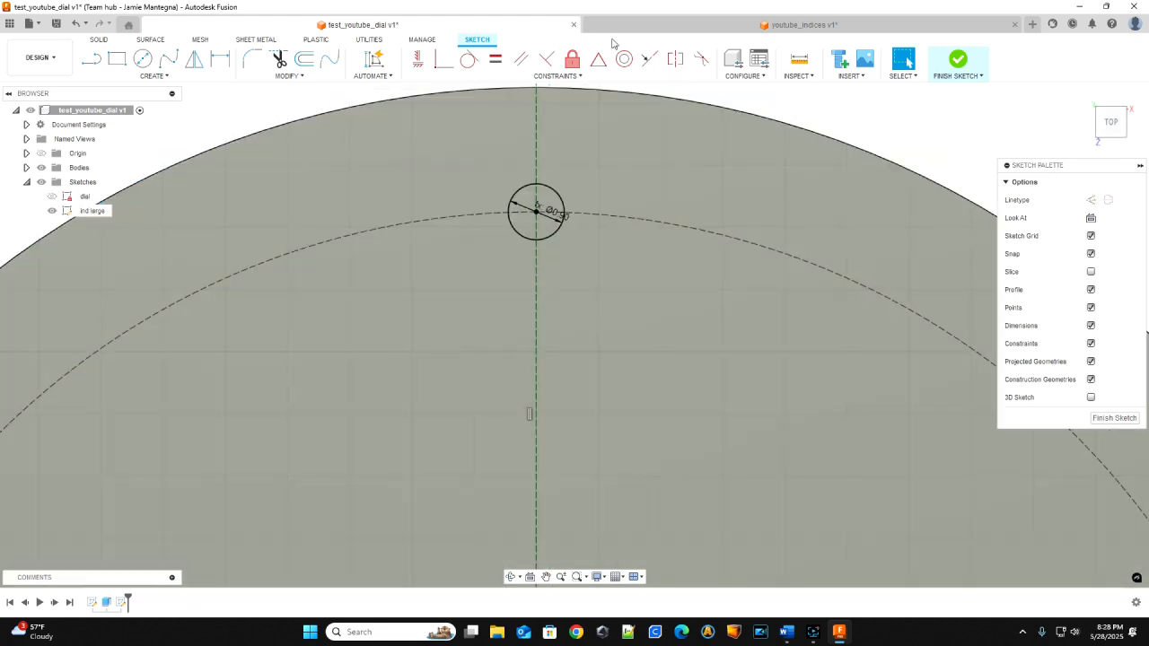
pyautogui.click(706, 27)
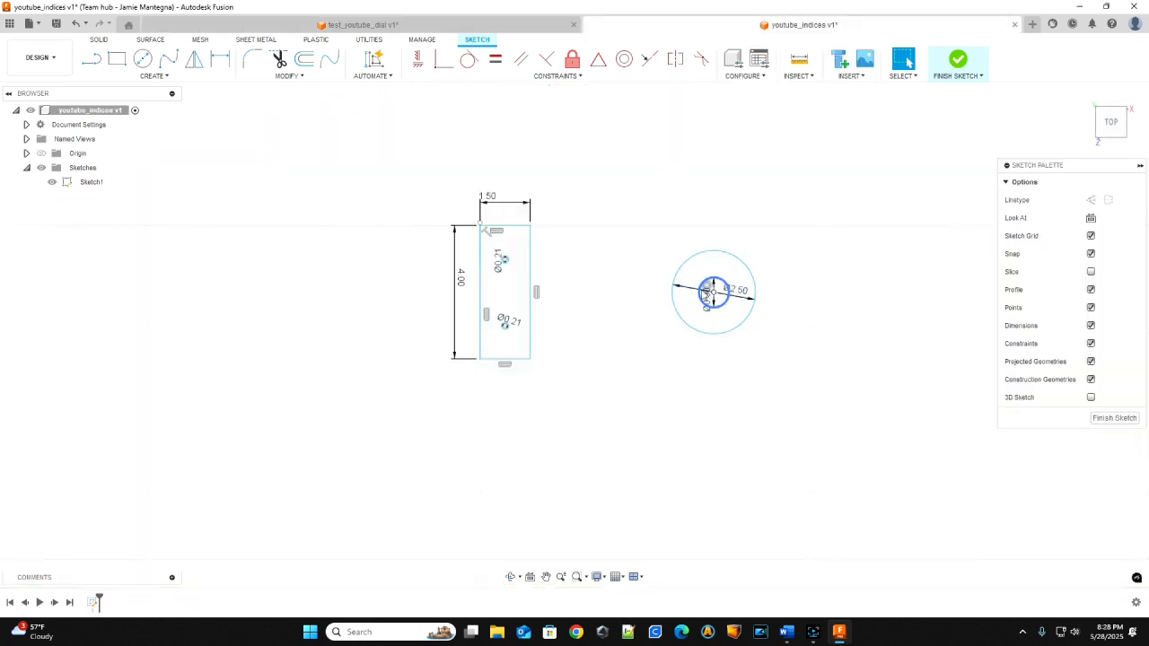
pyautogui.click(401, 24)
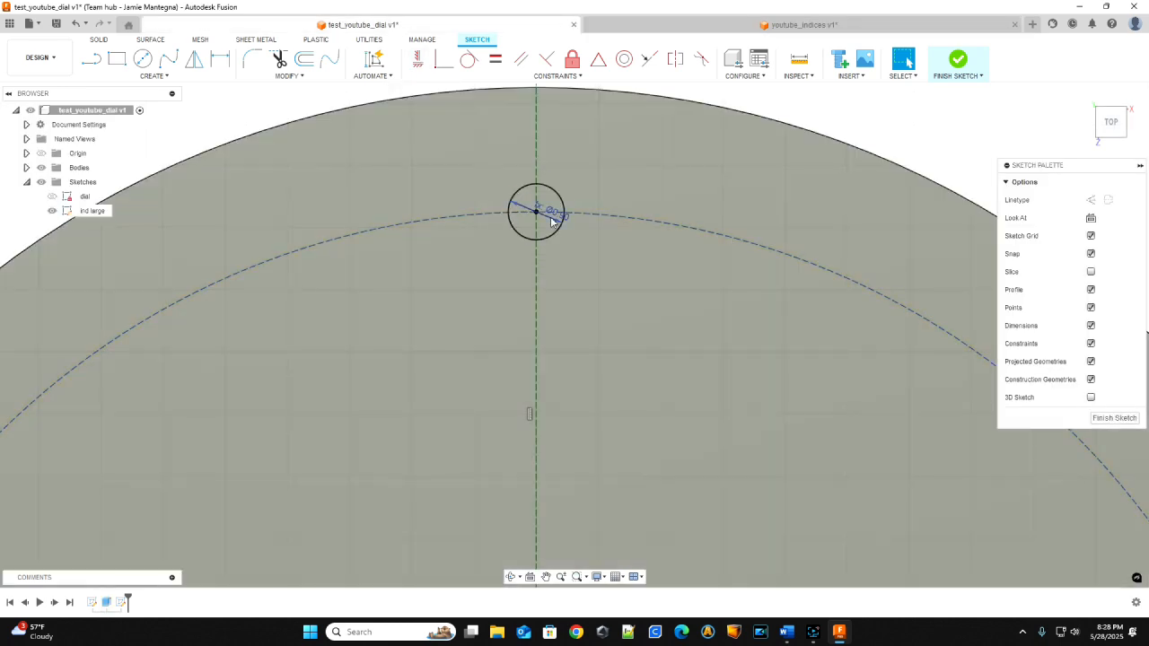
# Step: Set up a full circular pattern of the large index circle around the dial's centre, with suppression enabled and a quantity of 12
pyautogui.scroll(-5, 558, 228)
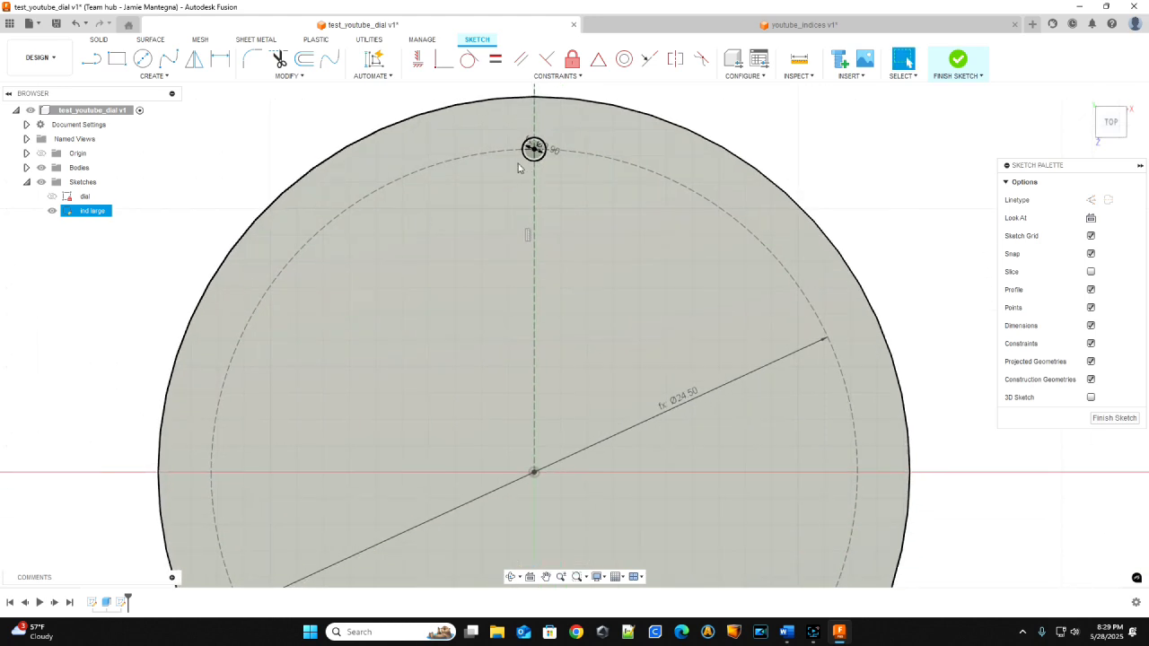
pyautogui.click(525, 159)
pyautogui.click(525, 157)
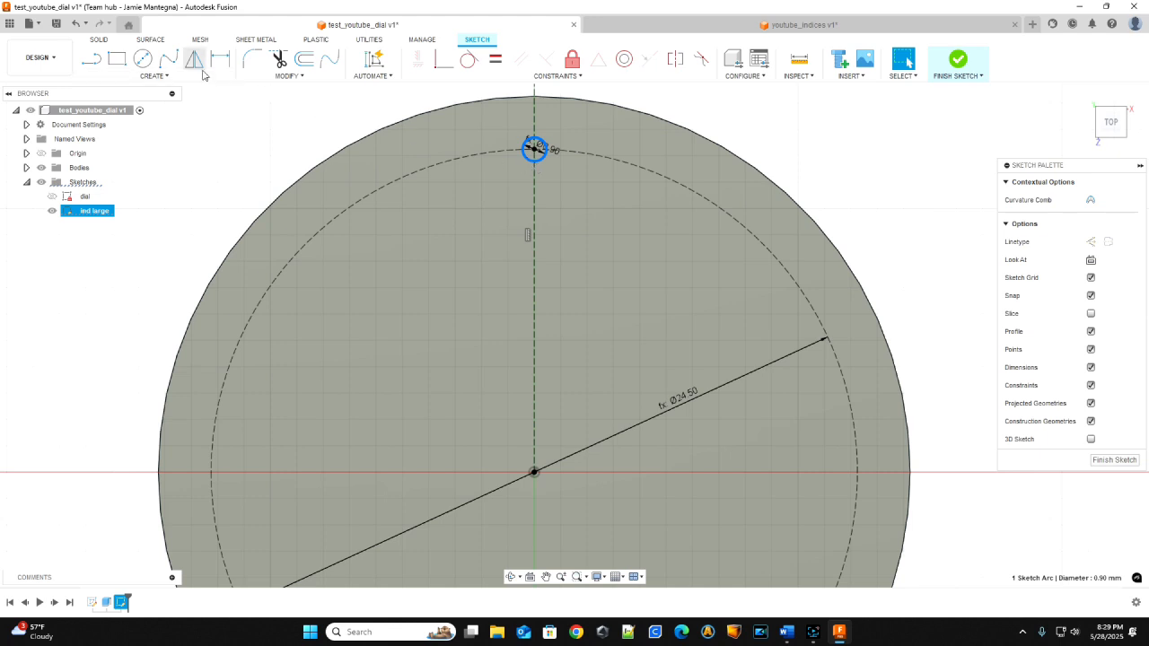
pyautogui.click(173, 78)
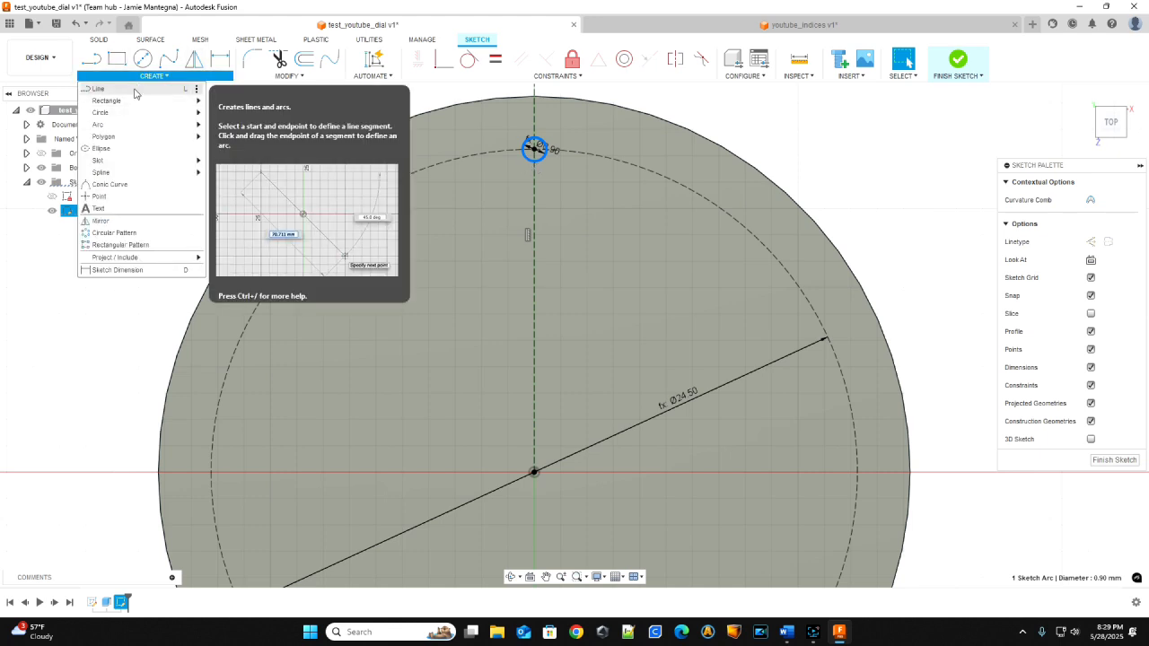
pyautogui.click(115, 234)
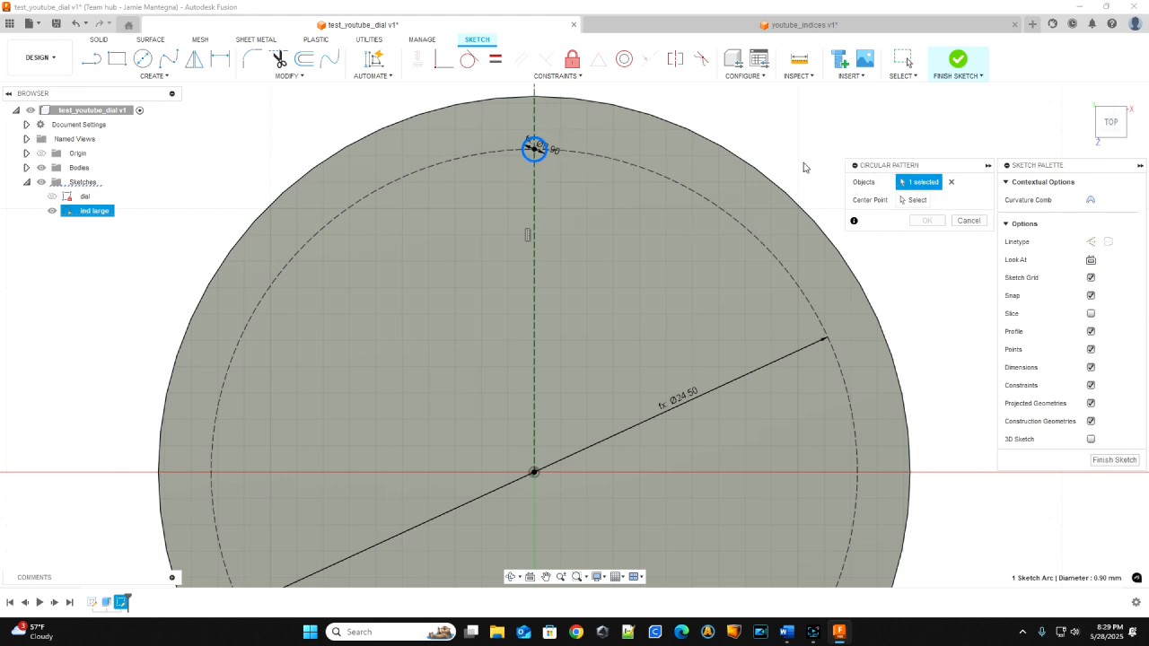
pyautogui.click(914, 199)
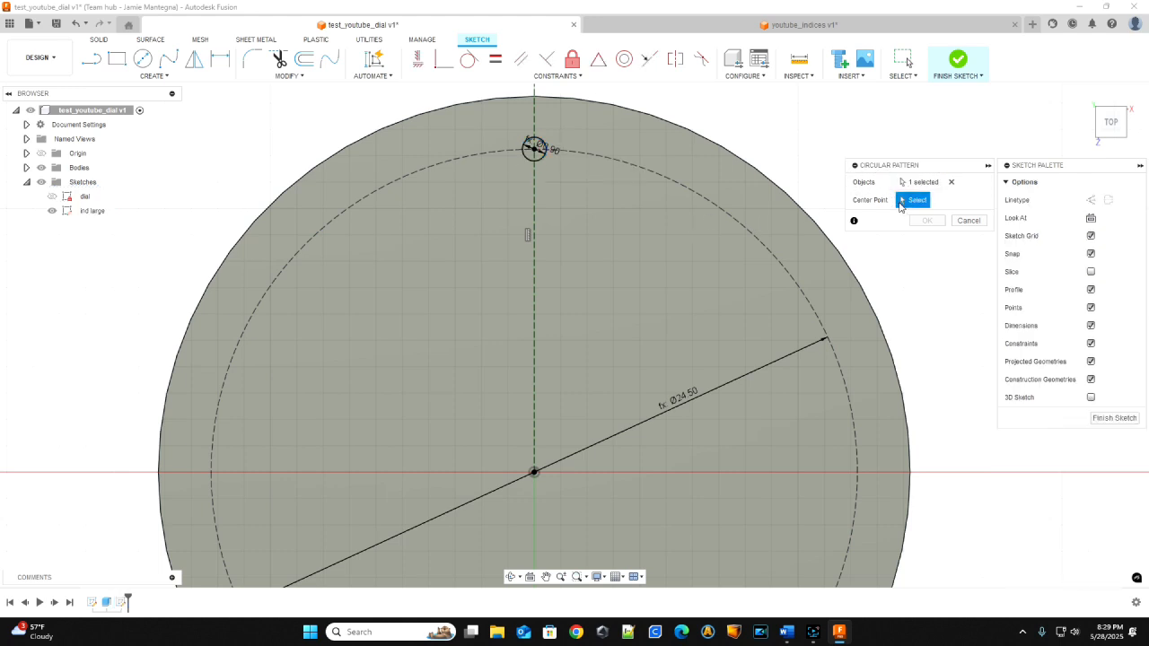
pyautogui.click(534, 473)
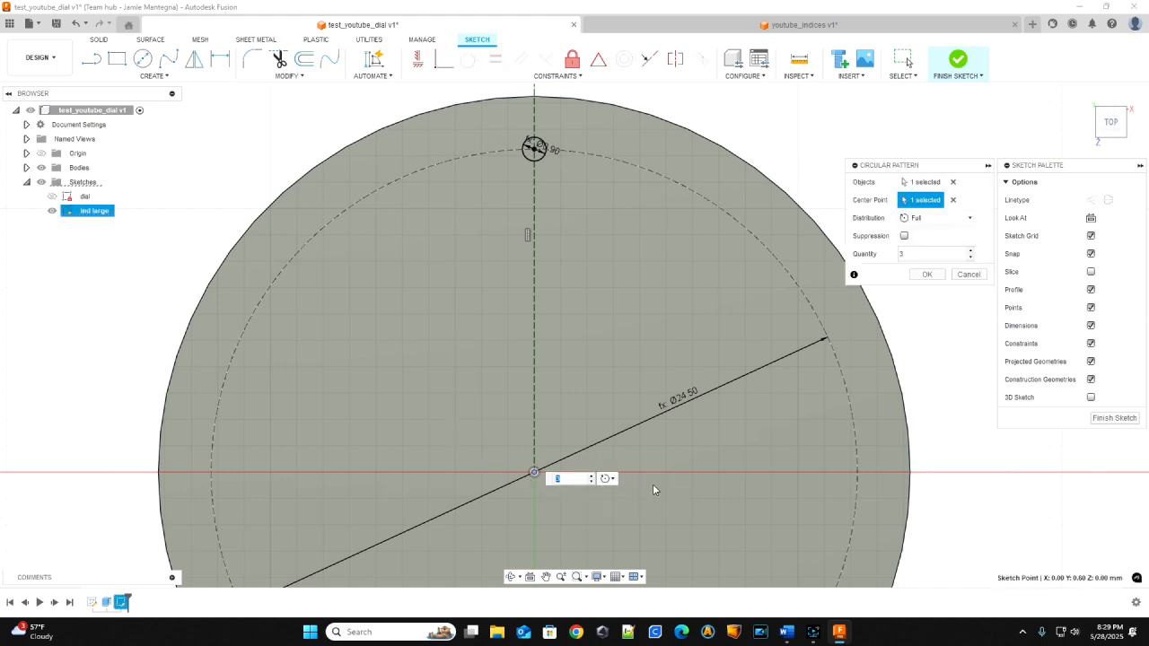
pyautogui.click(970, 218)
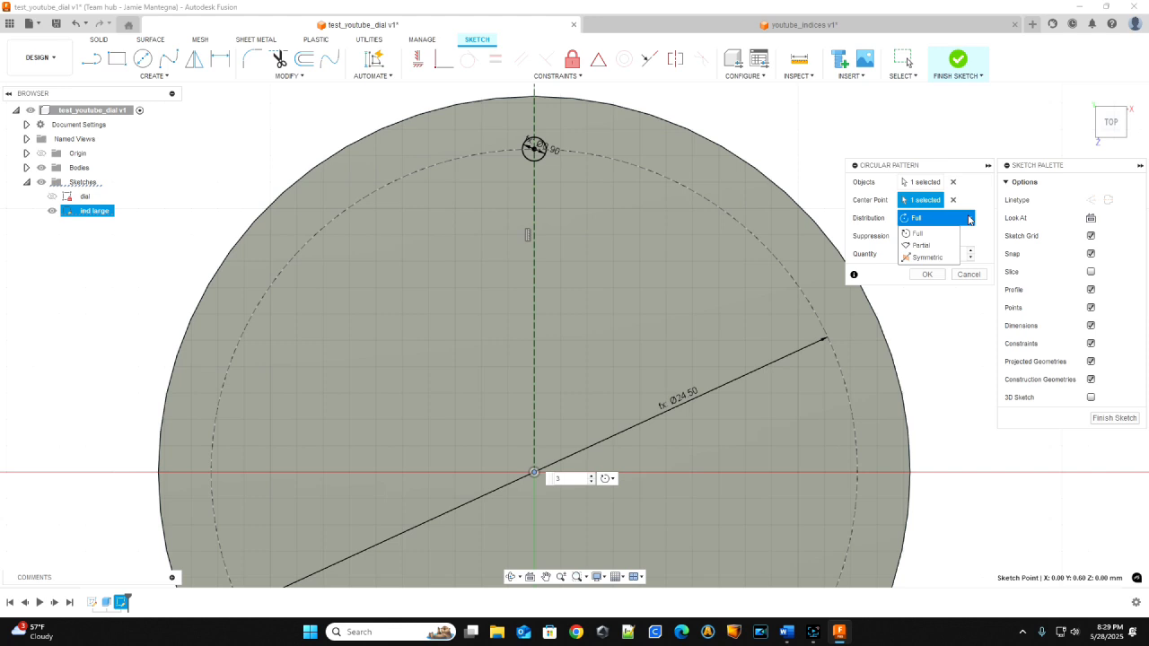
pyautogui.click(970, 218)
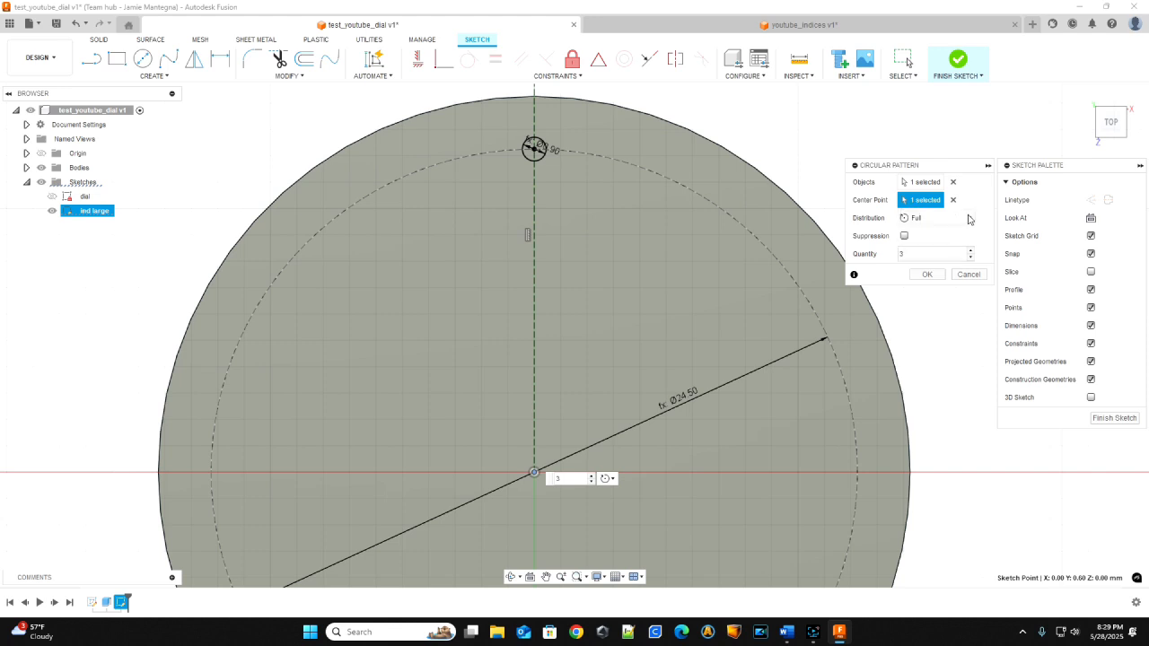
pyautogui.click(904, 236)
pyautogui.click(921, 252)
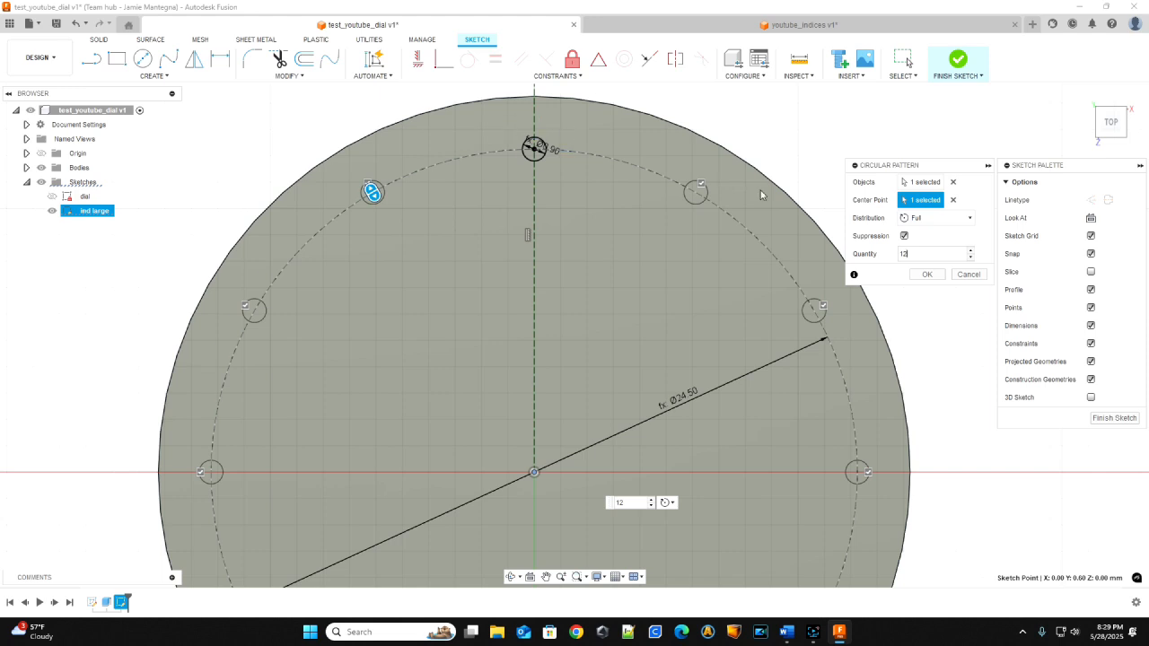
# Step: Suppress the pattern instances at the 3, 6 and 9 o'clock positions and create the circular pattern
pyautogui.moveTo(601, 382)
pyautogui.mouseDown(button='middle')
pyautogui.moveTo(531, 210)
pyautogui.moveTo(449, 141)
pyautogui.moveTo(447, 93)
pyautogui.moveTo(553, 208)
pyautogui.moveTo(488, 377)
pyautogui.mouseUp(button='middle')
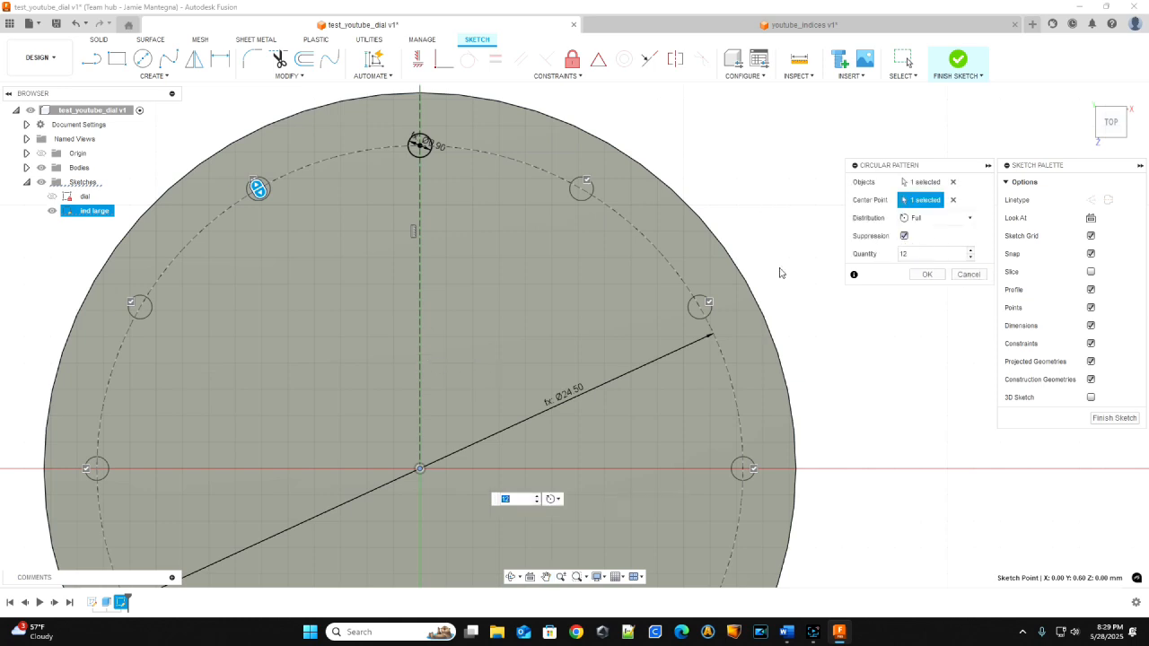
pyautogui.moveTo(770, 417); pyautogui.dragTo(738, 291, button='middle')
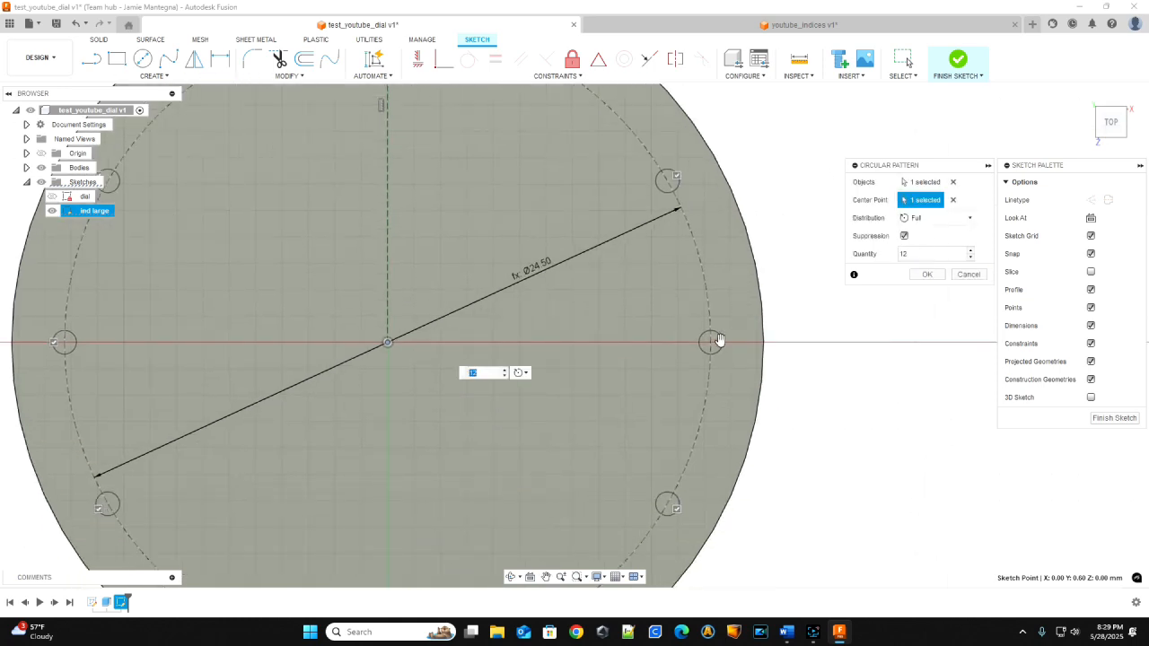
pyautogui.click(721, 341)
pyautogui.moveTo(638, 426)
pyautogui.mouseDown(button='middle')
pyautogui.moveTo(695, 239)
pyautogui.moveTo(706, 239)
pyautogui.mouseUp(button='middle')
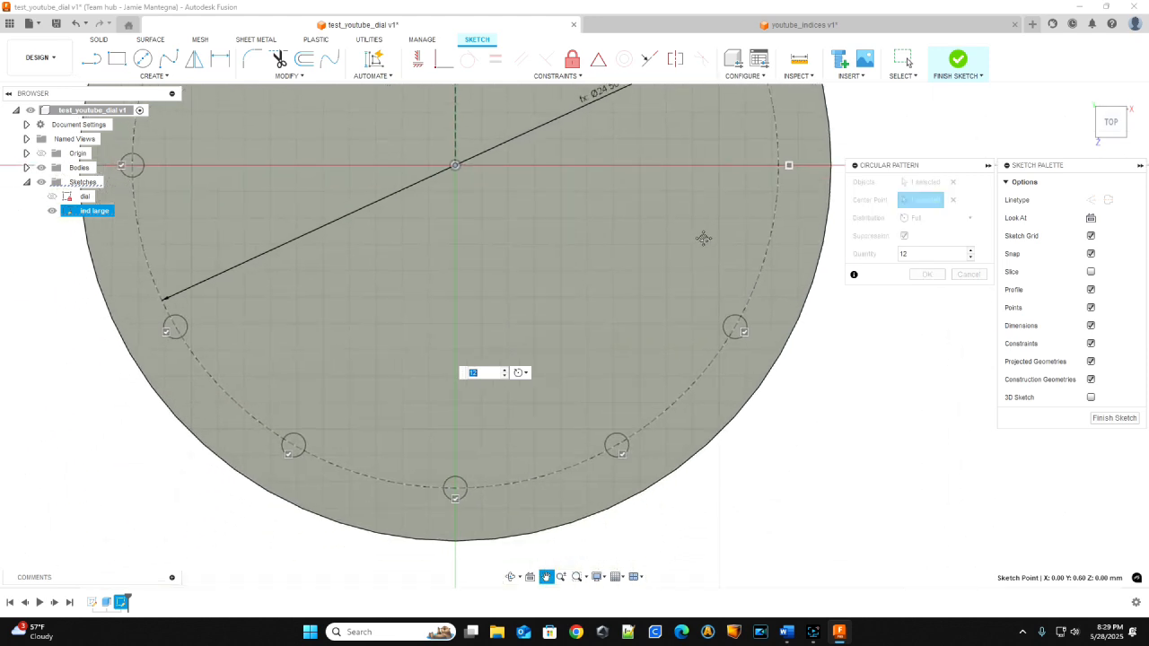
pyautogui.click(462, 490)
pyautogui.moveTo(346, 379); pyautogui.dragTo(575, 510, button='middle')
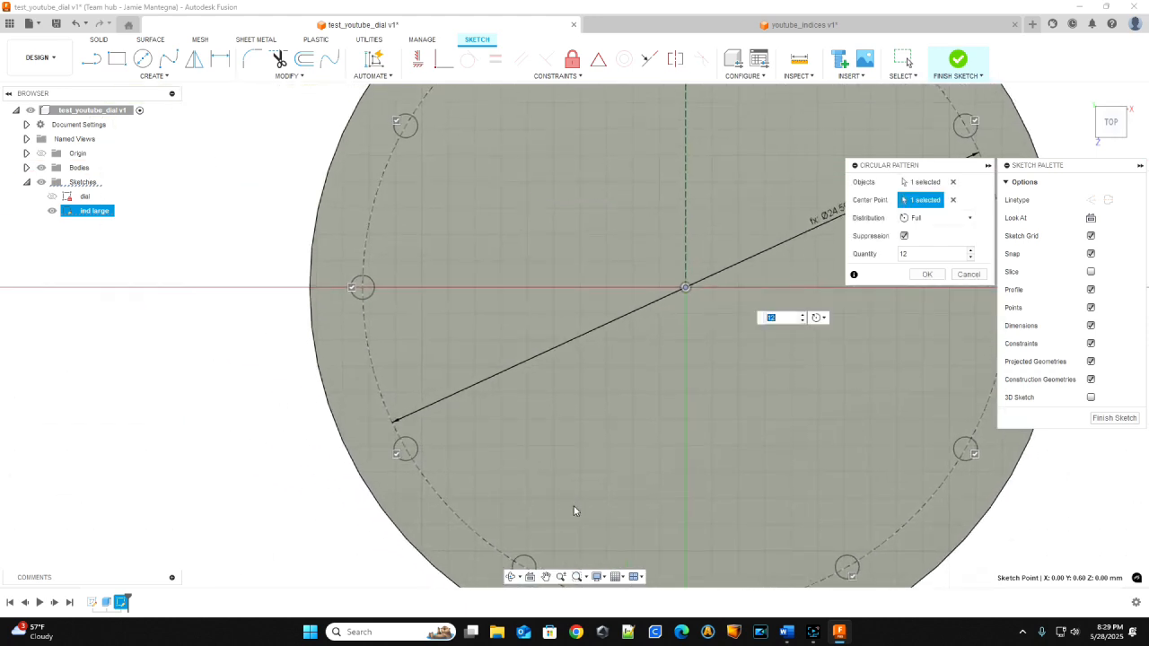
pyautogui.click(351, 288)
pyautogui.moveTo(669, 186)
pyautogui.mouseDown(button='middle')
pyautogui.moveTo(657, 187)
pyautogui.moveTo(537, 409)
pyautogui.mouseUp(button='middle')
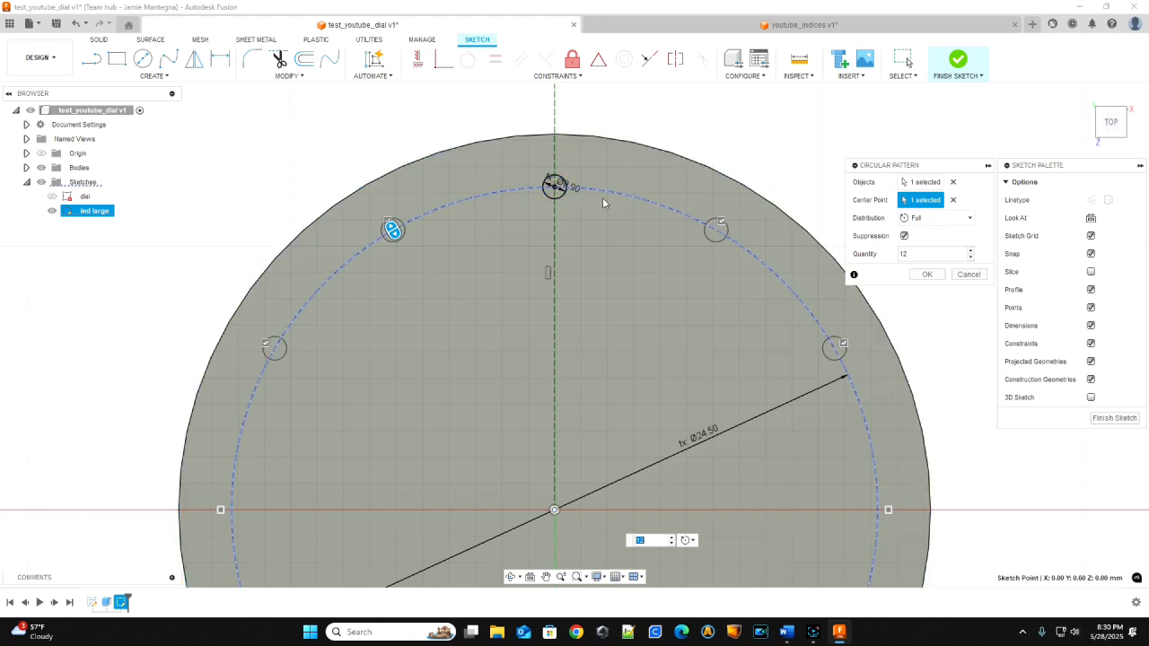
pyautogui.click(927, 274)
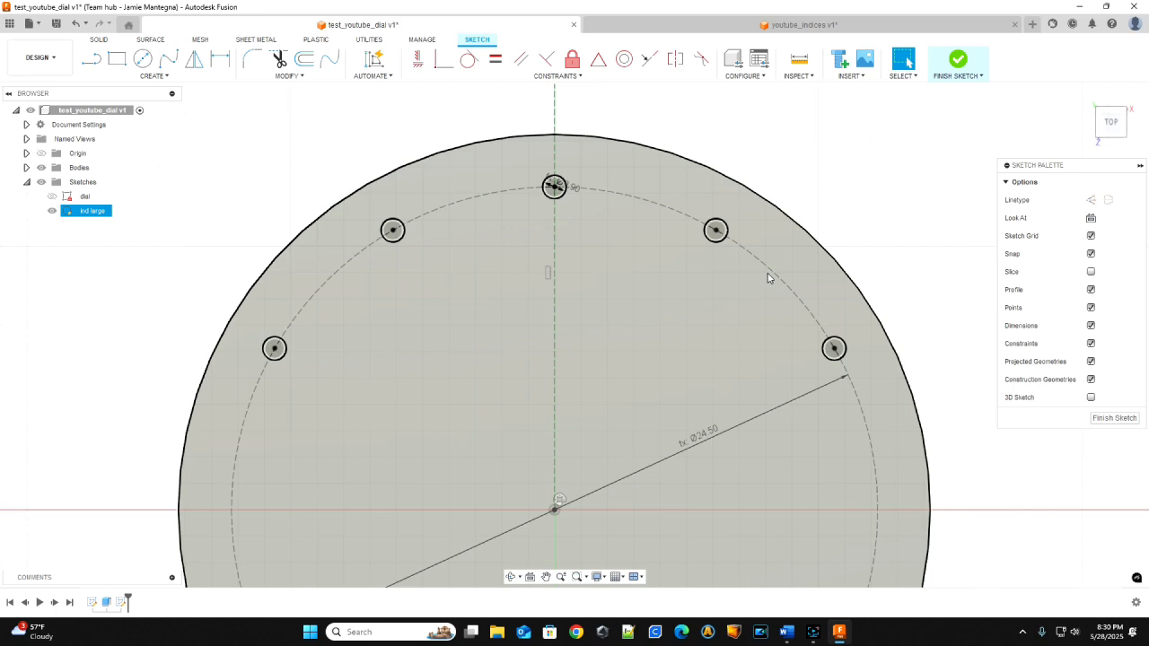
# Step: Delete the original index circle at the dial's 12 o'clock position
pyautogui.moveTo(672, 378)
pyautogui.mouseDown(button='middle')
pyautogui.moveTo(601, 237)
pyautogui.moveTo(606, 271)
pyautogui.mouseUp(button='middle')
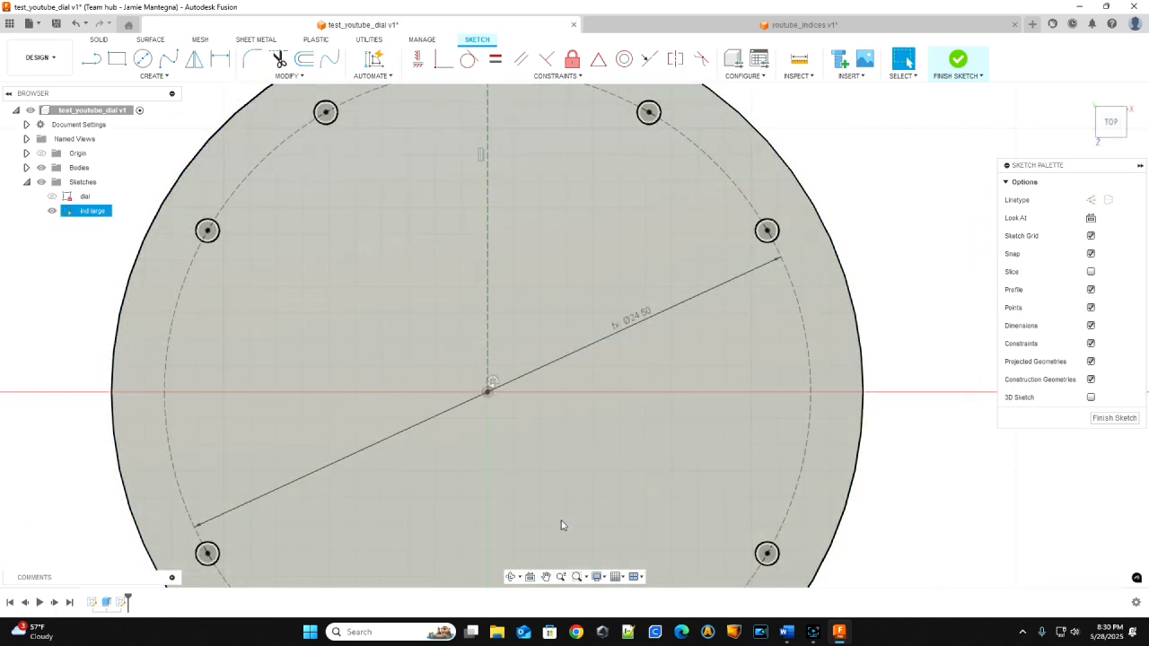
pyautogui.scroll(-4, 515, 399)
pyautogui.moveTo(559, 457); pyautogui.dragTo(500, 358, button='middle')
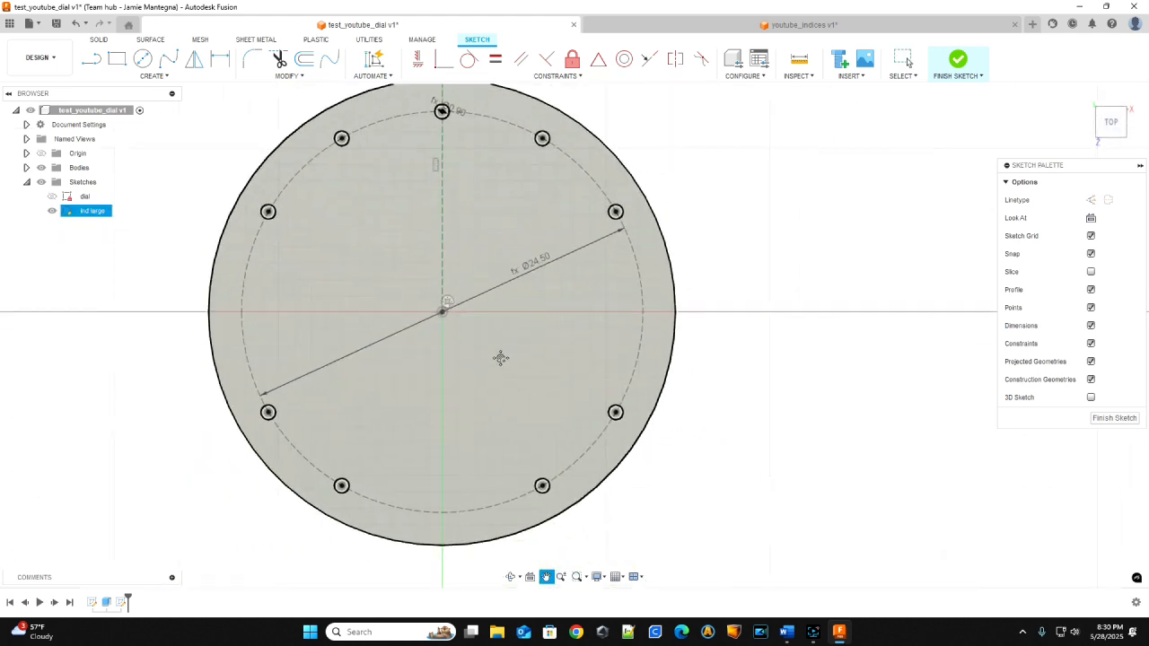
pyautogui.scroll(-1, 501, 360)
pyautogui.scroll(4, 503, 365)
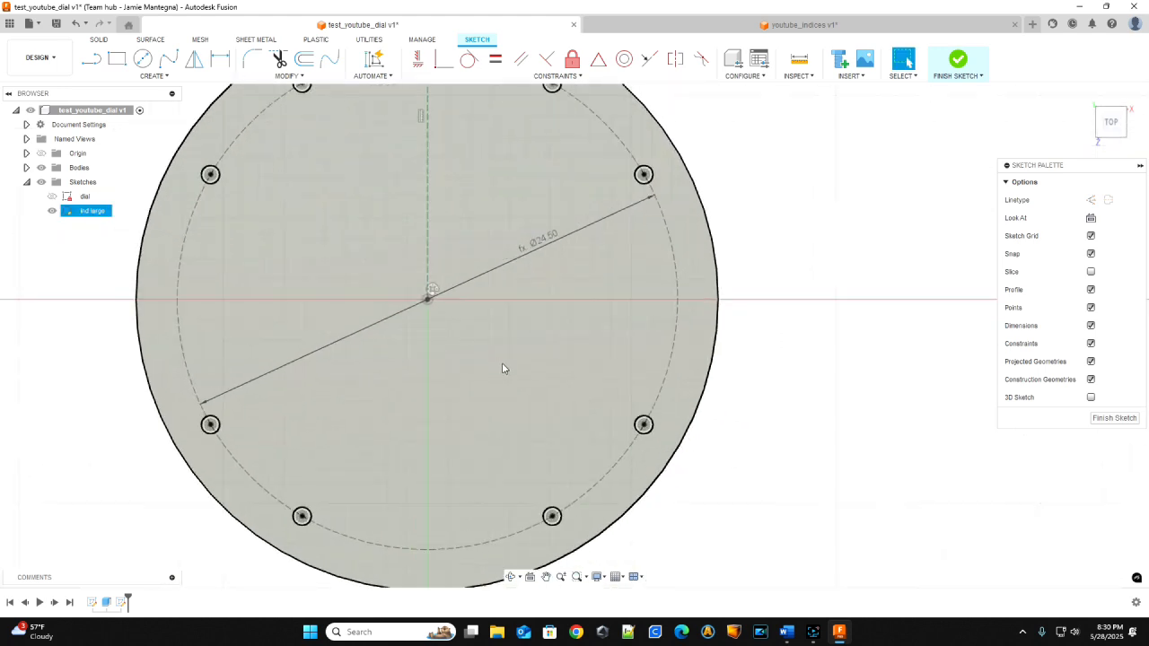
pyautogui.moveTo(483, 275)
pyautogui.mouseDown(button='middle')
pyautogui.moveTo(625, 469)
pyautogui.moveTo(633, 434)
pyautogui.mouseUp(button='middle')
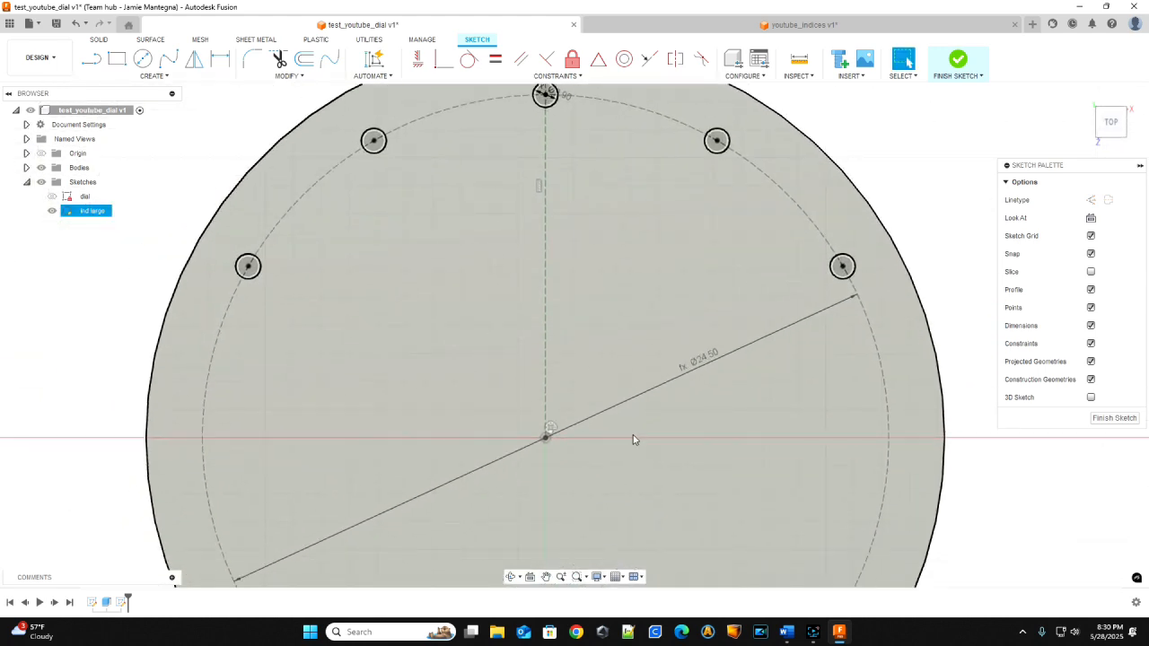
pyautogui.scroll(-3, 633, 436)
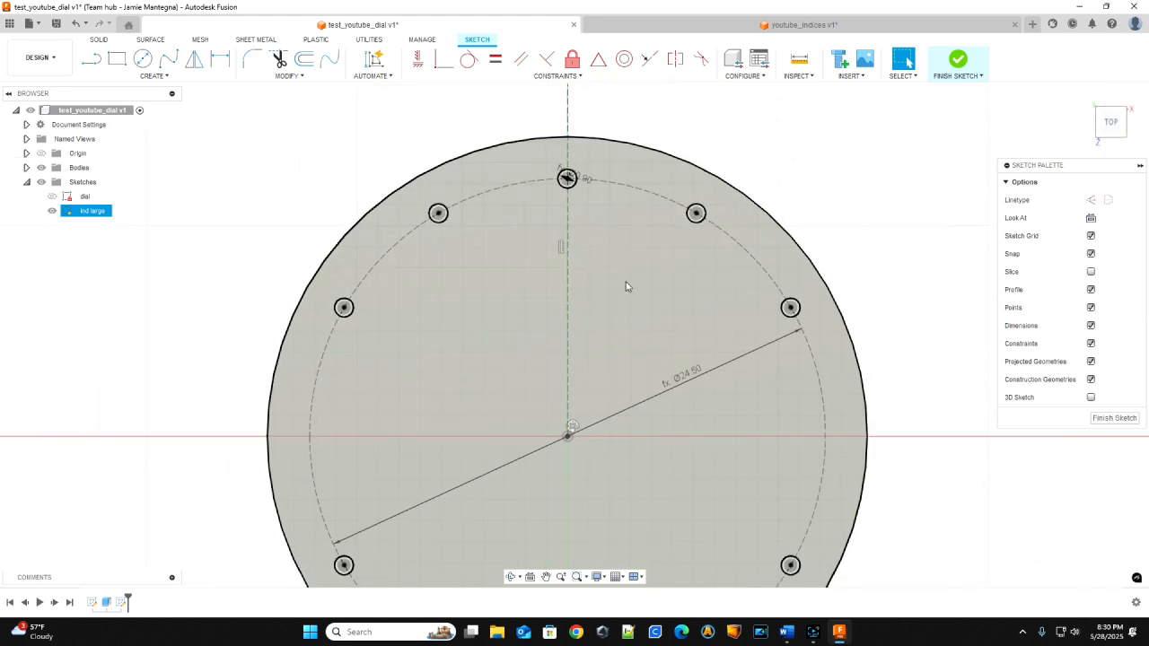
pyautogui.click(566, 183)
pyautogui.scroll(6, 561, 188)
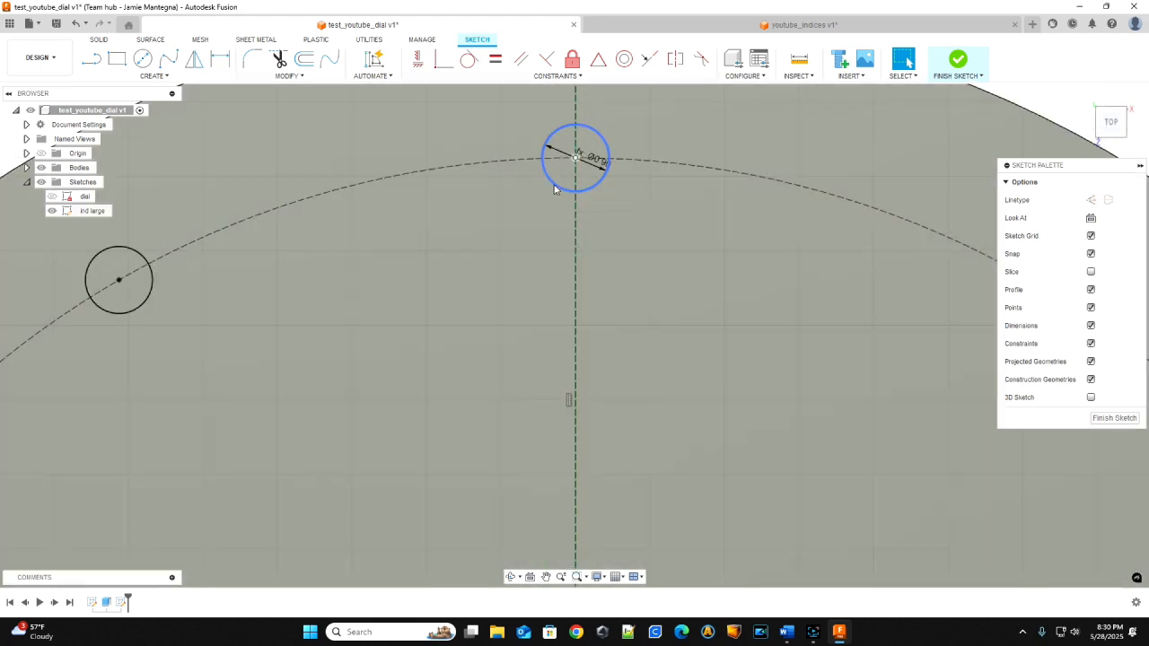
pyautogui.press('Delete')
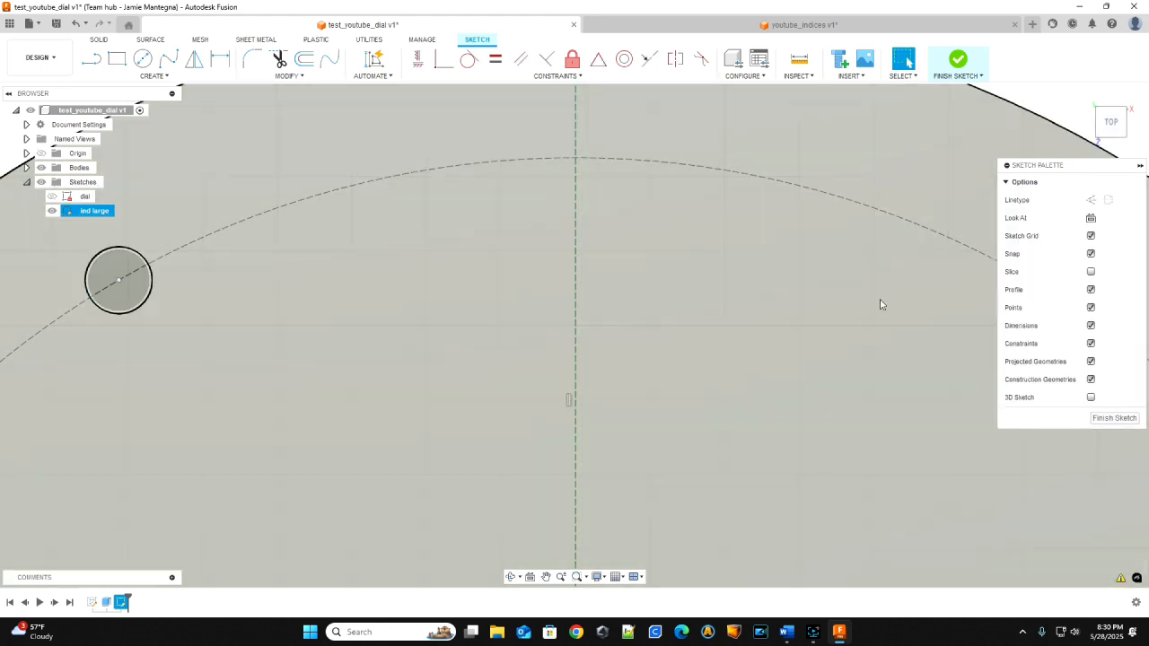
# Step: Finish the ind large sketch and start a new sketch on the dial's face
pyautogui.scroll(-5, 644, 326)
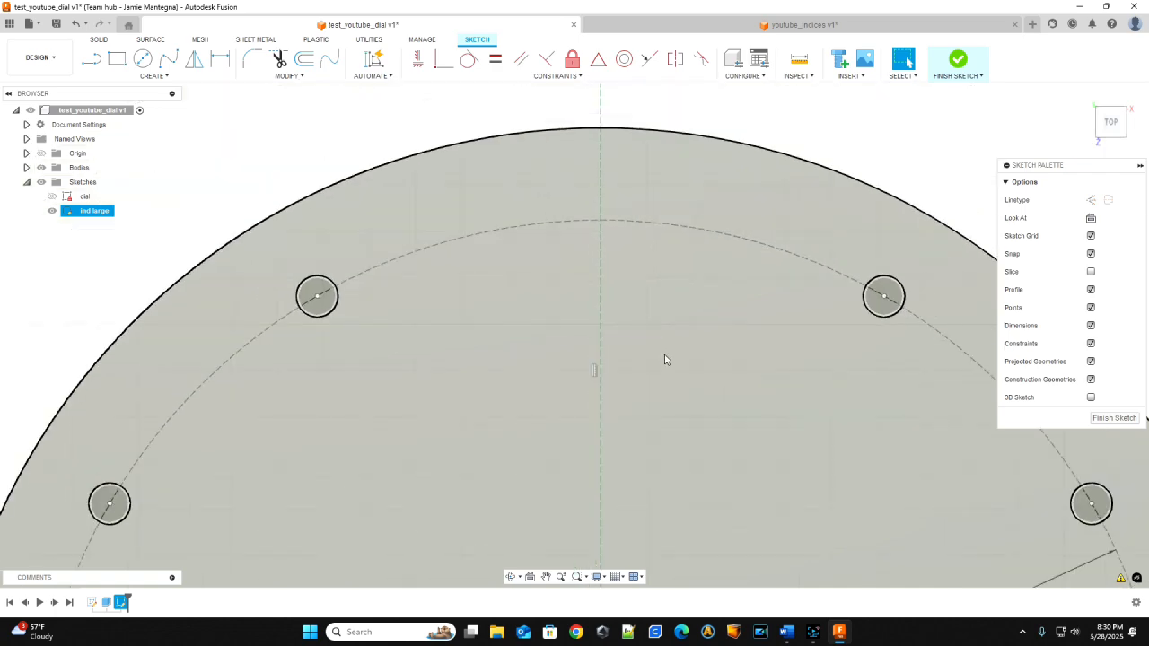
pyautogui.moveTo(755, 447); pyautogui.dragTo(652, 256, button='middle')
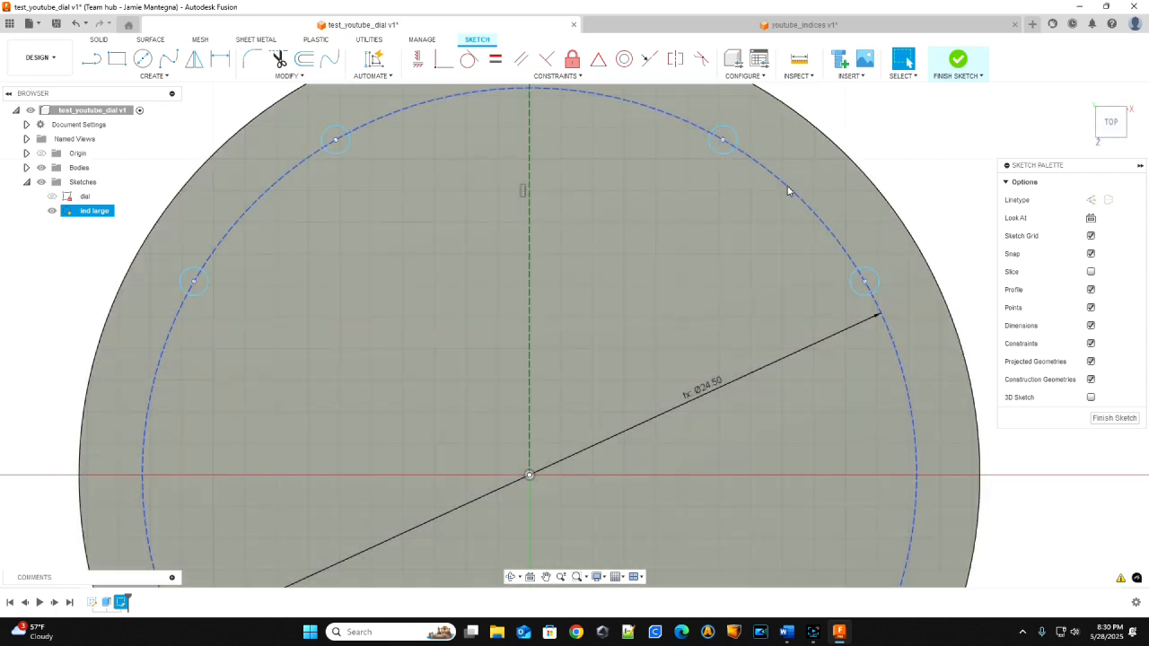
pyautogui.scroll(-2, 561, 288)
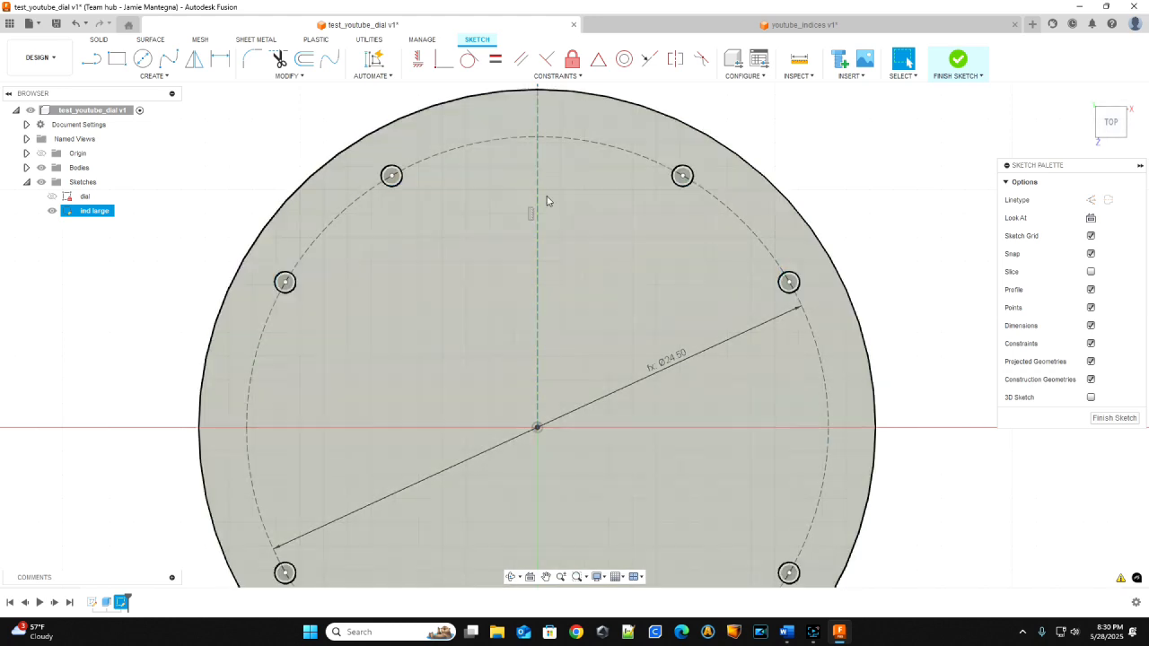
pyautogui.scroll(-1, 462, 385)
pyautogui.moveTo(474, 344); pyautogui.dragTo(473, 210, button='middle')
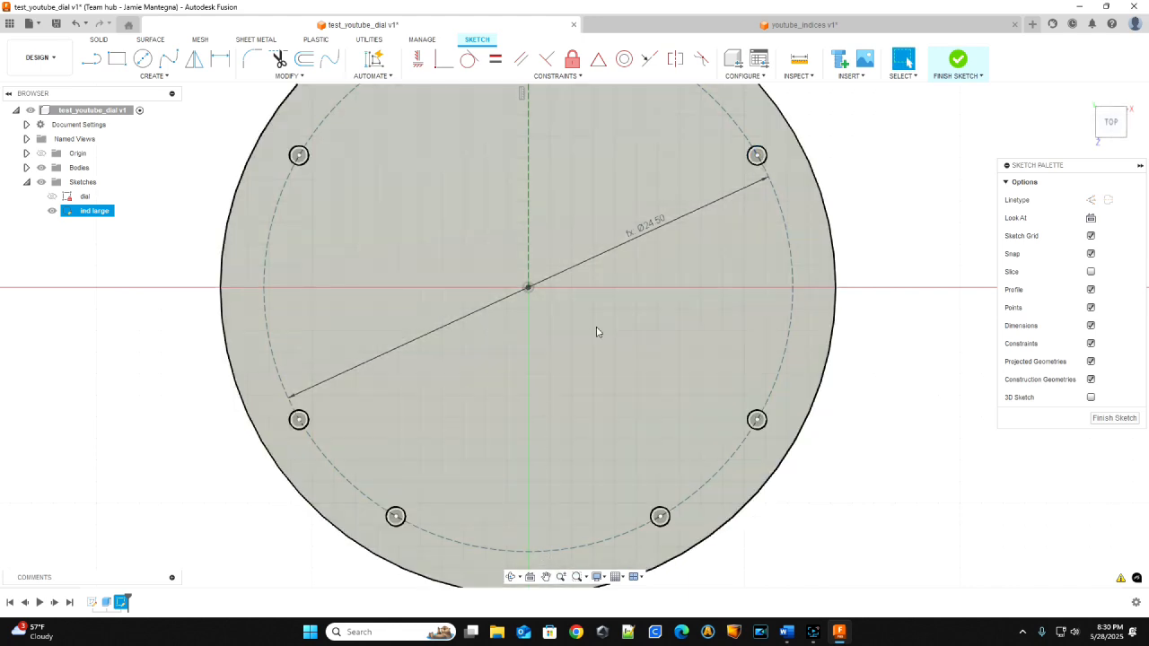
pyautogui.moveTo(600, 164); pyautogui.dragTo(578, 275, button='middle')
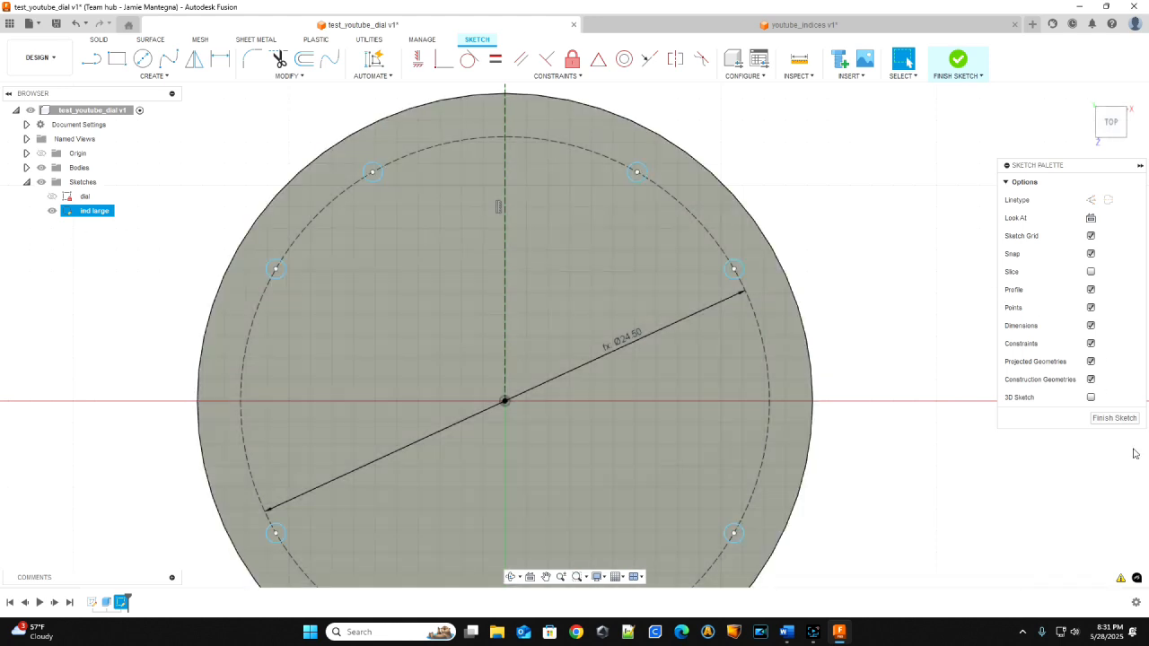
pyautogui.click(1119, 422)
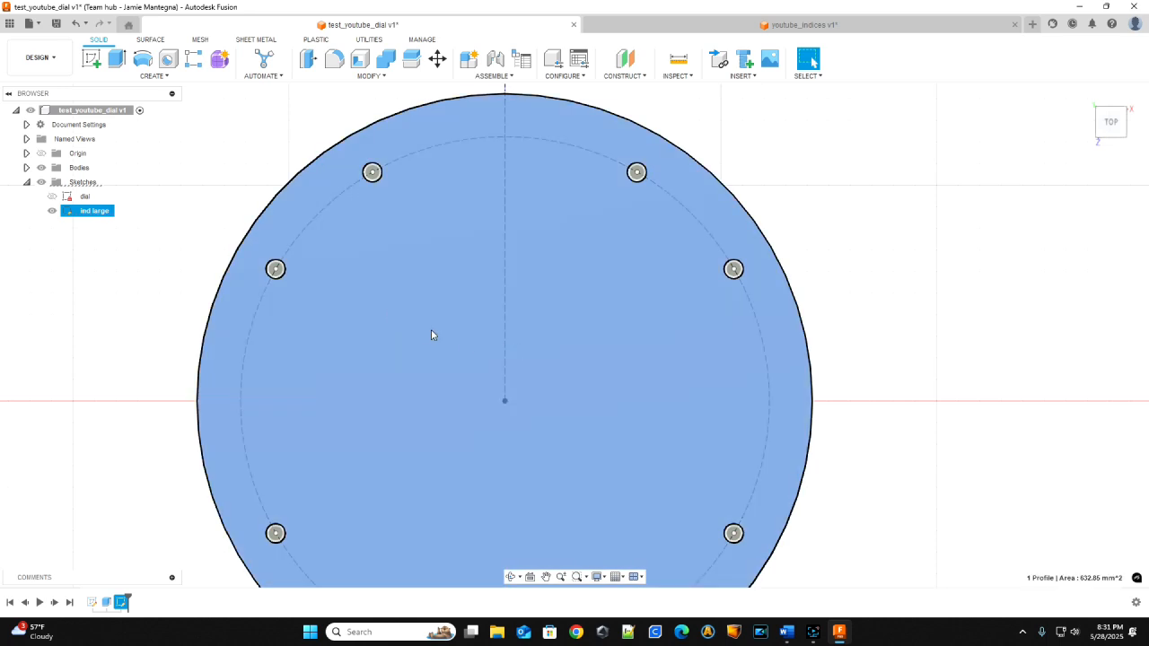
pyautogui.click(433, 330)
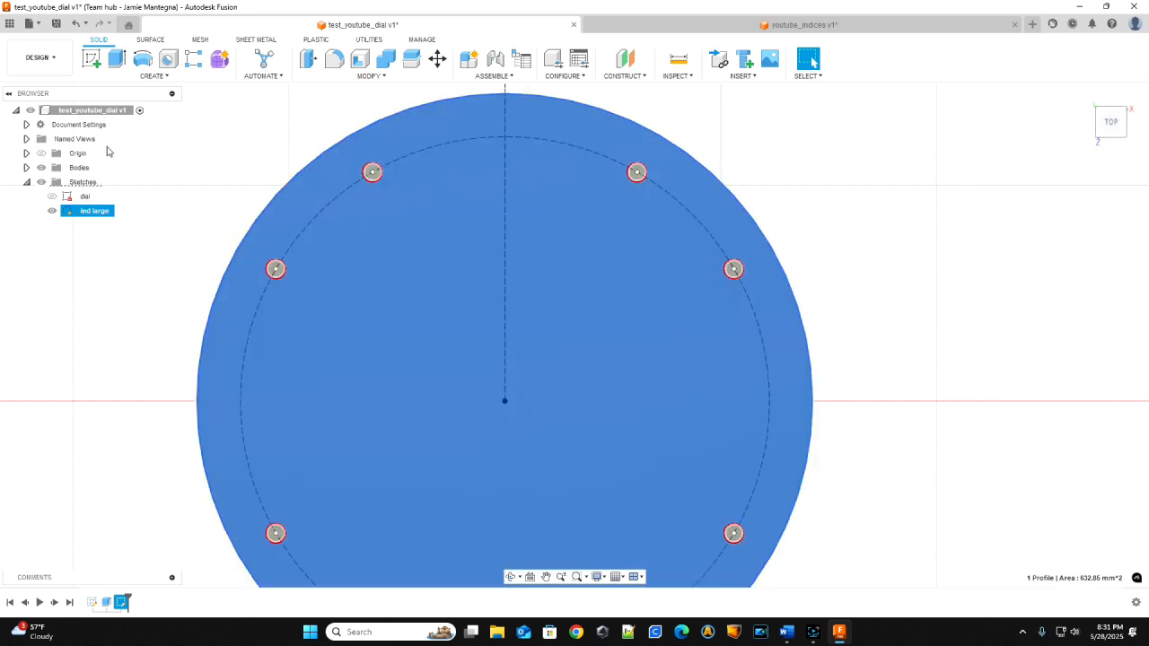
pyautogui.click(92, 60)
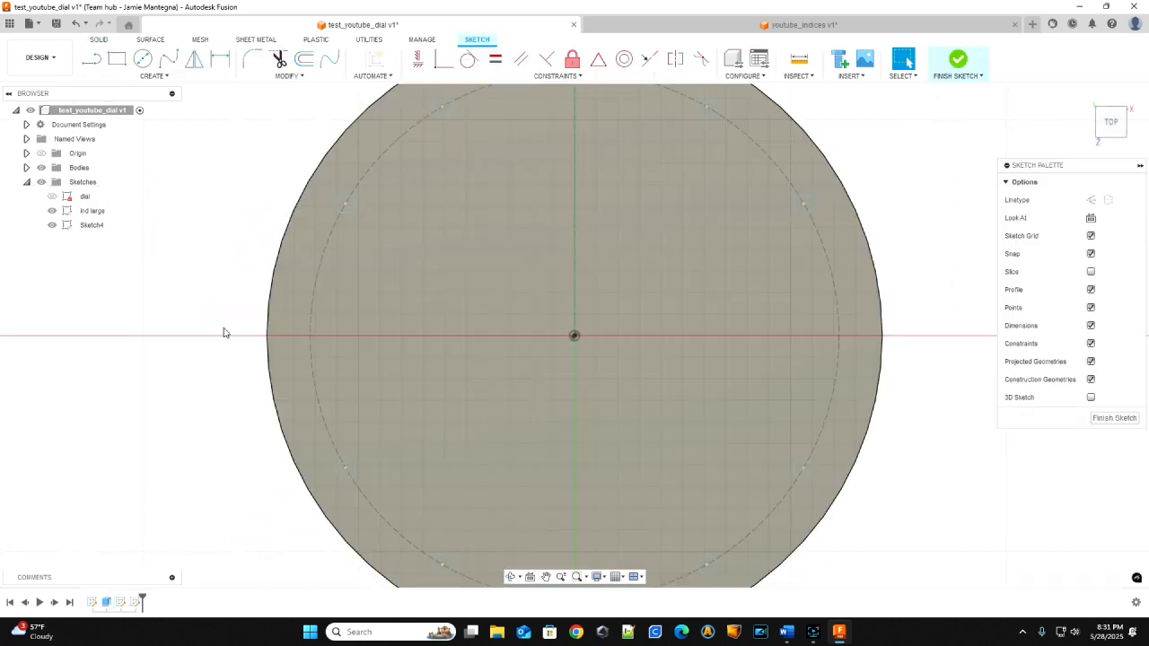
# Step: Rename the new sketch as ind small
pyautogui.click(89, 228)
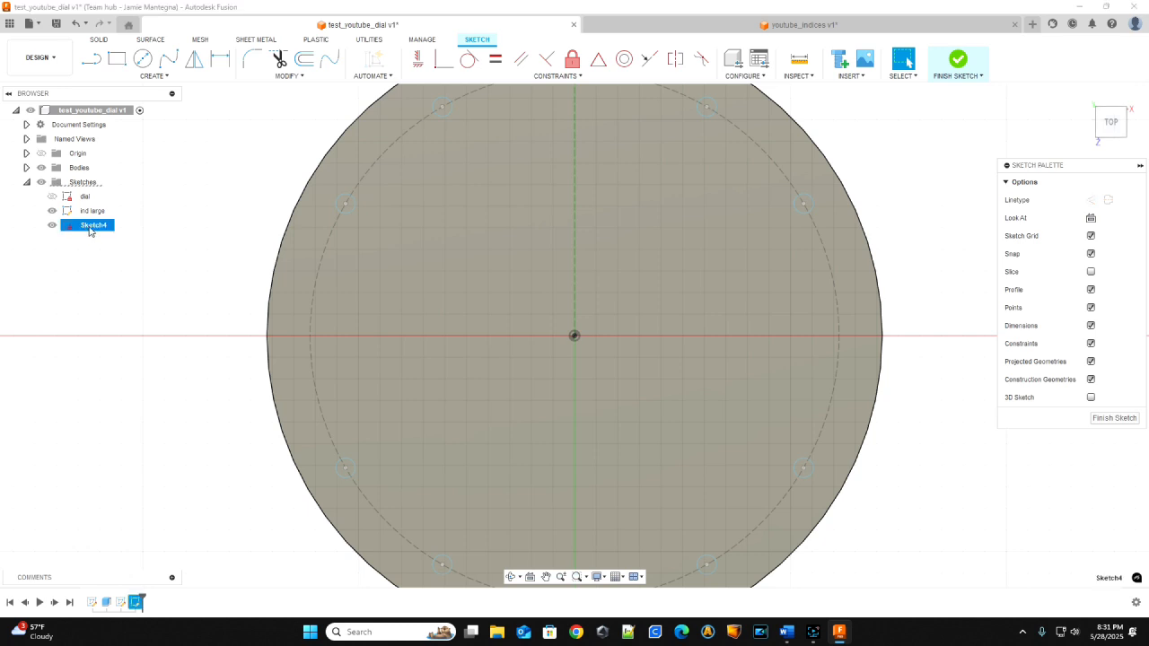
pyautogui.click(92, 228)
pyautogui.write('ind small')
pyautogui.press('Return')
pyautogui.keyDown('ctrl'); pyautogui.click(92, 210); pyautogui.keyUp('ctrl')
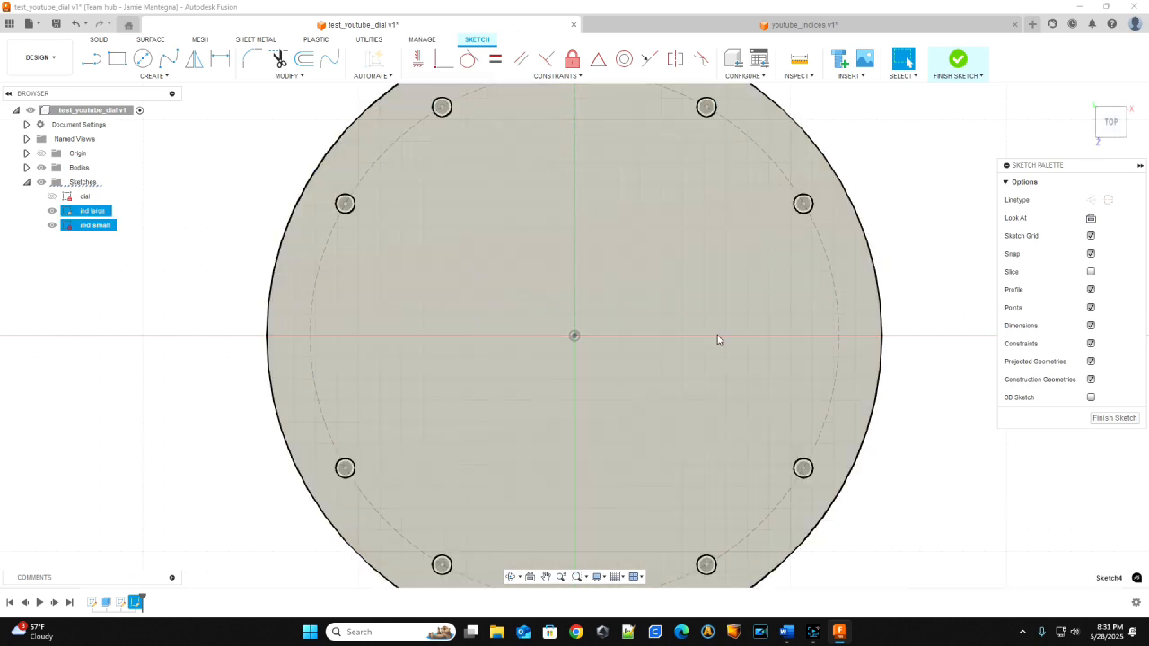
pyautogui.scroll(-1, 653, 350)
pyautogui.moveTo(650, 282); pyautogui.dragTo(627, 467, button='middle')
pyautogui.click(553, 296)
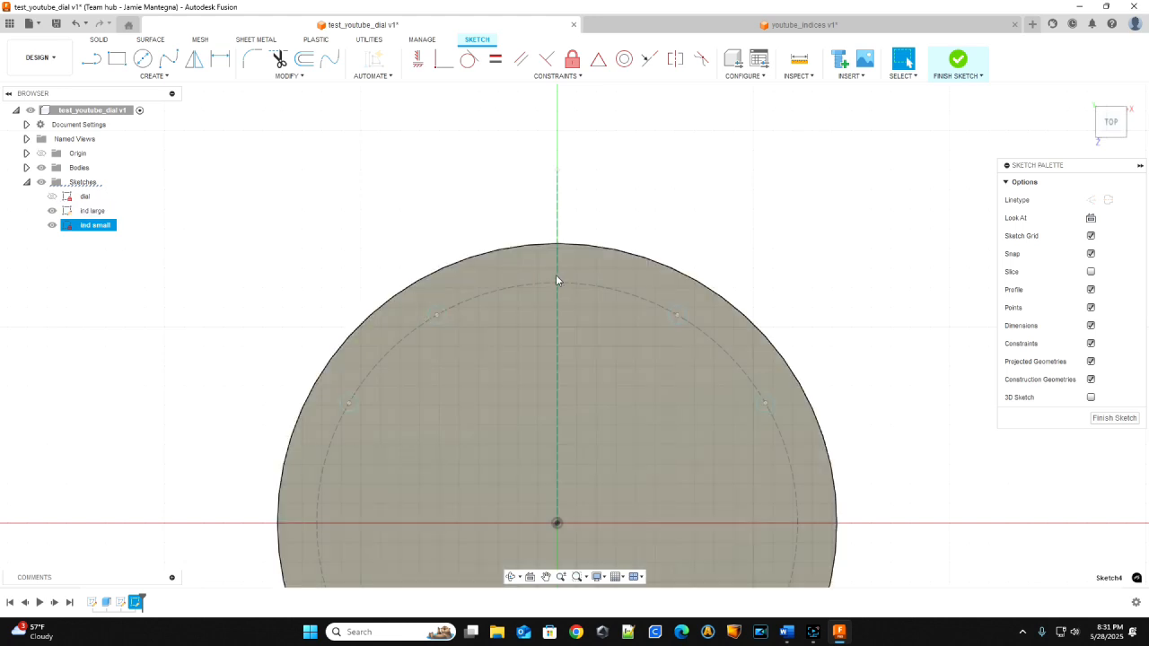
pyautogui.scroll(-2, 554, 302)
pyautogui.scroll(6, 550, 305)
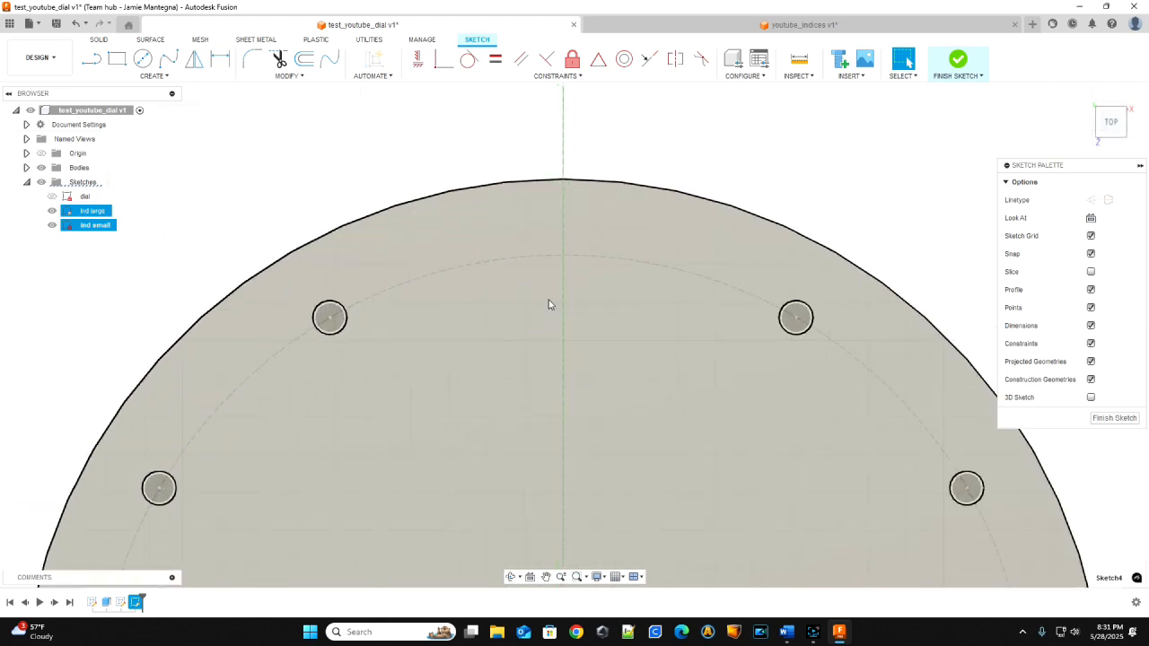
pyautogui.click(549, 303)
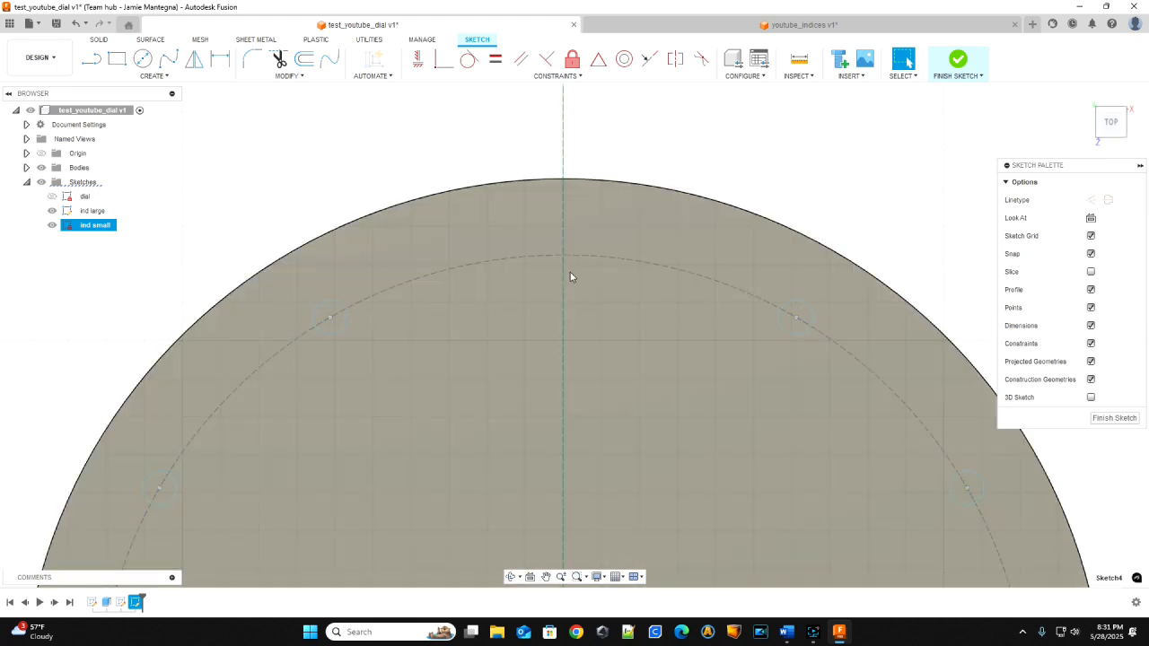
# Step: Sketch a circle about 25.4 mm in diameter from the dial's centre, touching the large index circles' outer edges, and make it construction geometry
pyautogui.scroll(-3, 645, 466)
pyautogui.moveTo(676, 435)
pyautogui.mouseDown(button='middle')
pyautogui.moveTo(633, 333)
pyautogui.moveTo(616, 243)
pyautogui.moveTo(616, 269)
pyautogui.mouseUp(button='middle')
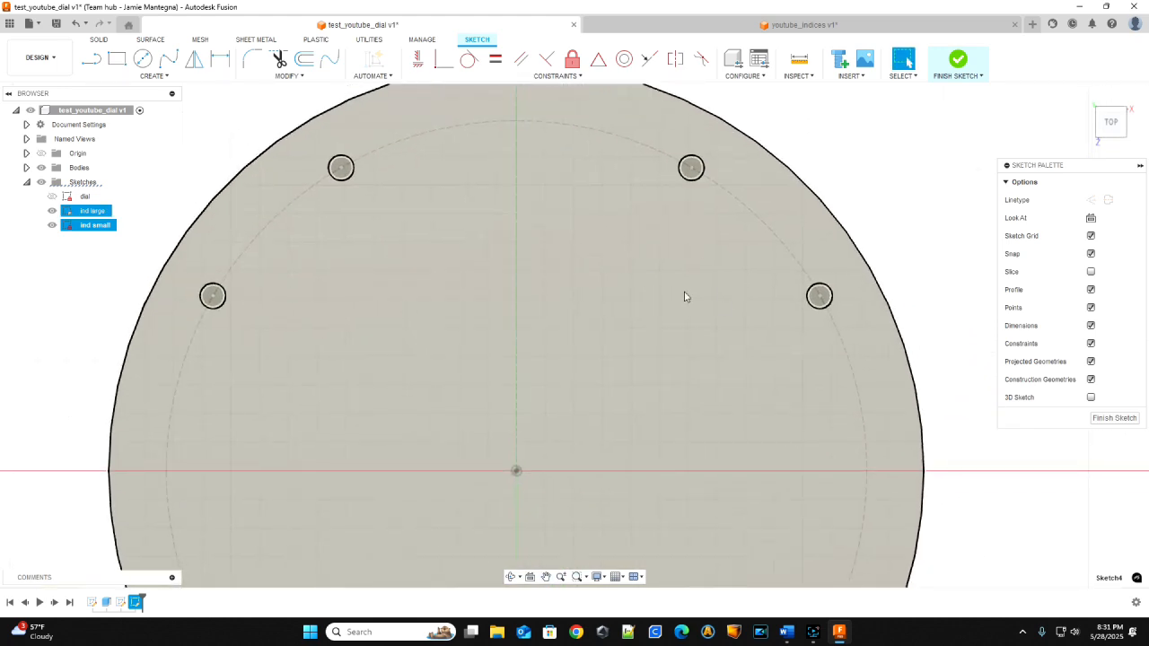
pyautogui.click(515, 472)
pyautogui.press('Escape')
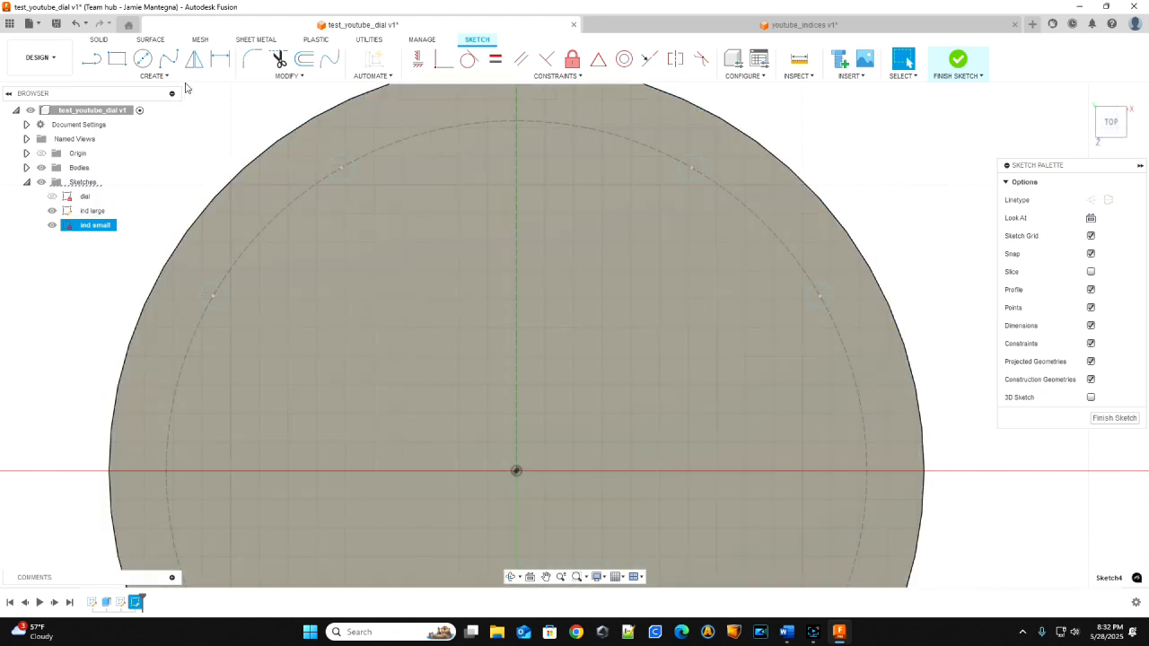
pyautogui.click(143, 59)
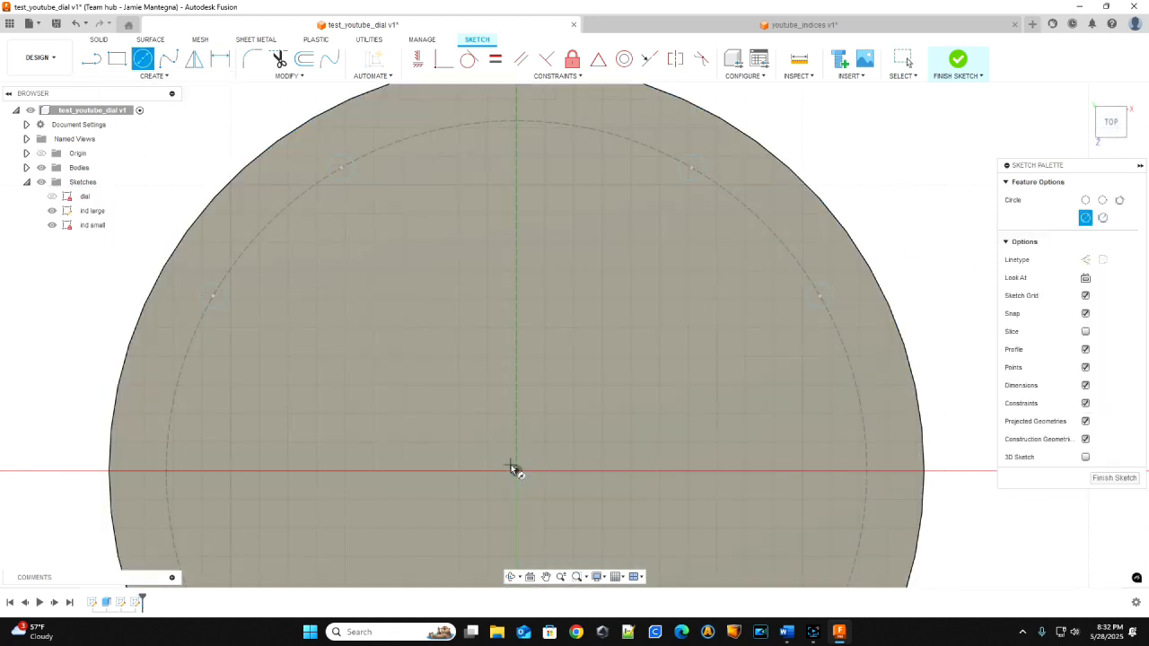
pyautogui.click(517, 471)
pyautogui.scroll(5, 727, 167)
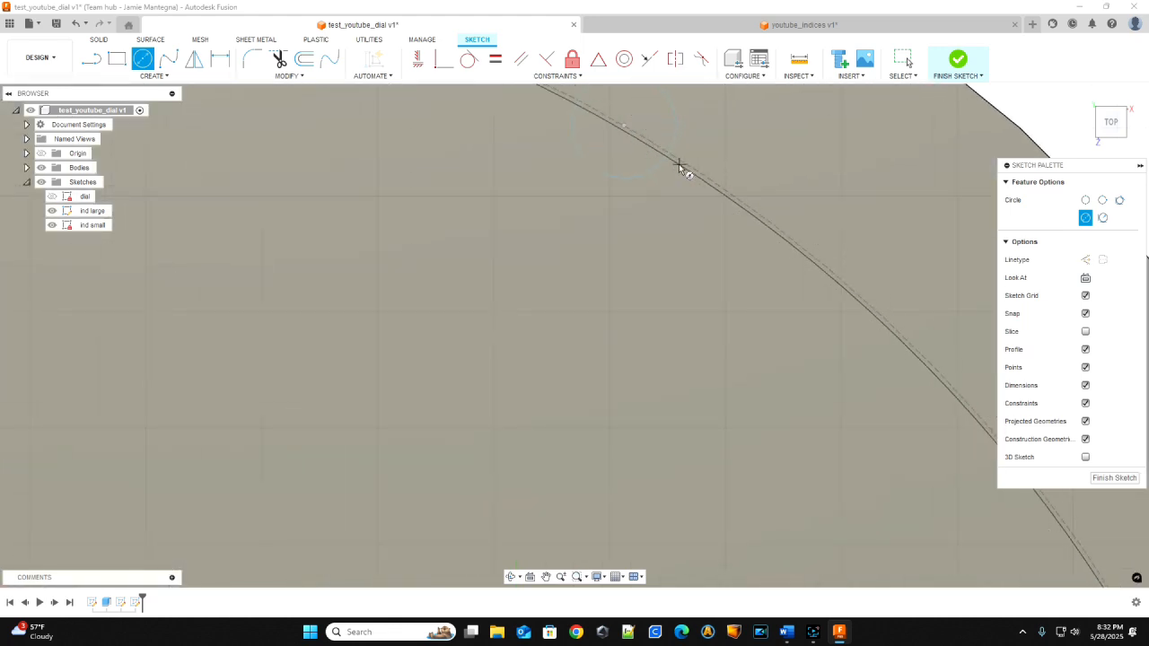
pyautogui.scroll(3, 713, 225)
pyautogui.scroll(5, 716, 329)
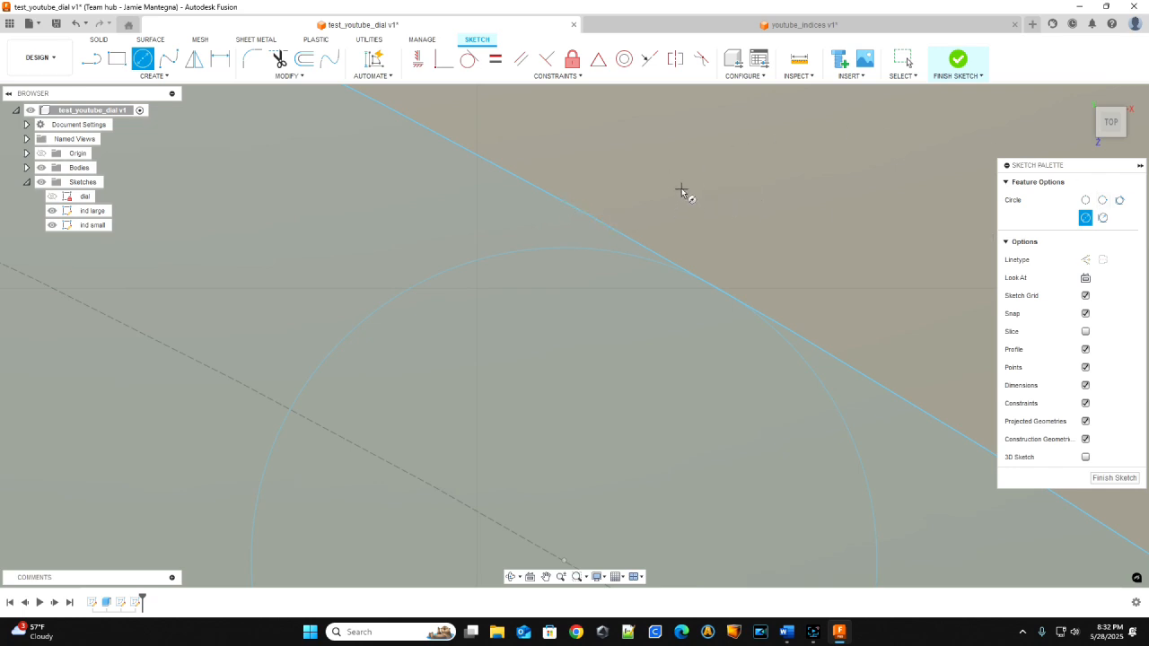
pyautogui.press('Escape')
pyautogui.click(558, 199)
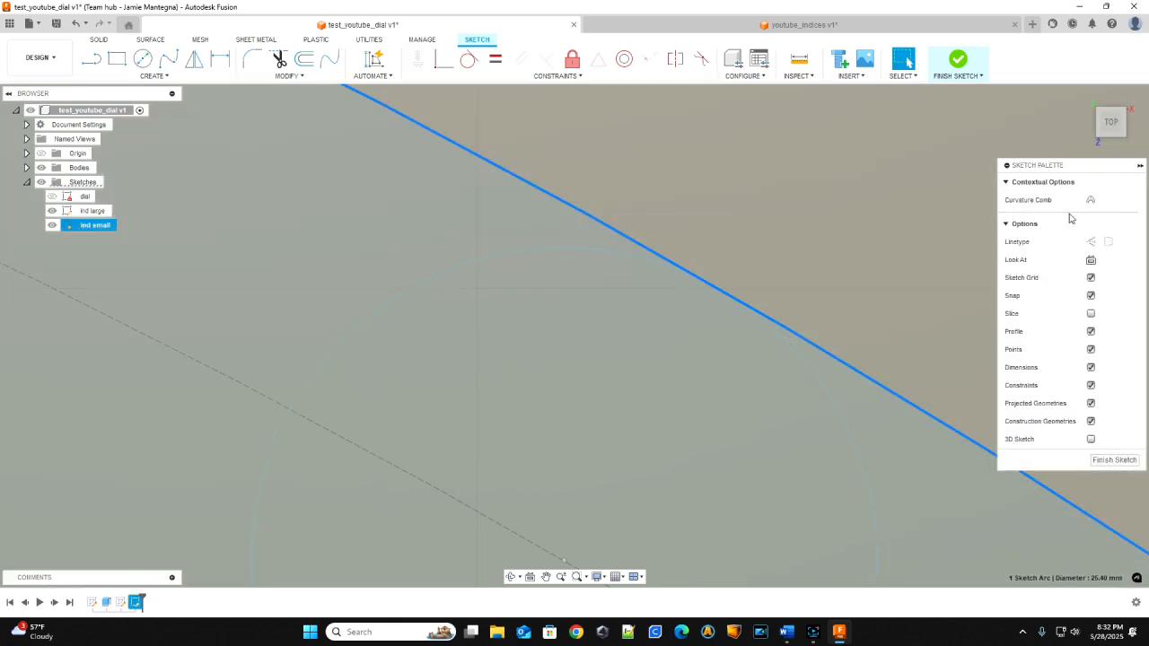
pyautogui.click(1091, 242)
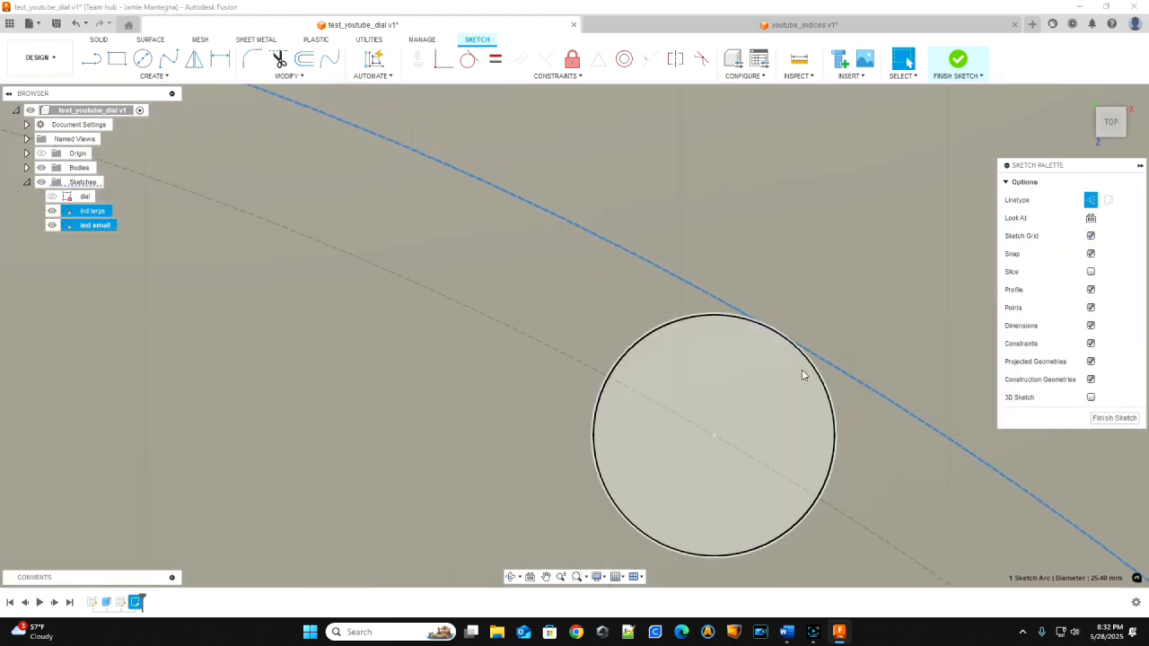
# Step: Examine the construction circle at 12 o'clock and the hole layout of the rectangular index in the youtube_indices design
pyautogui.scroll(-6, 805, 368)
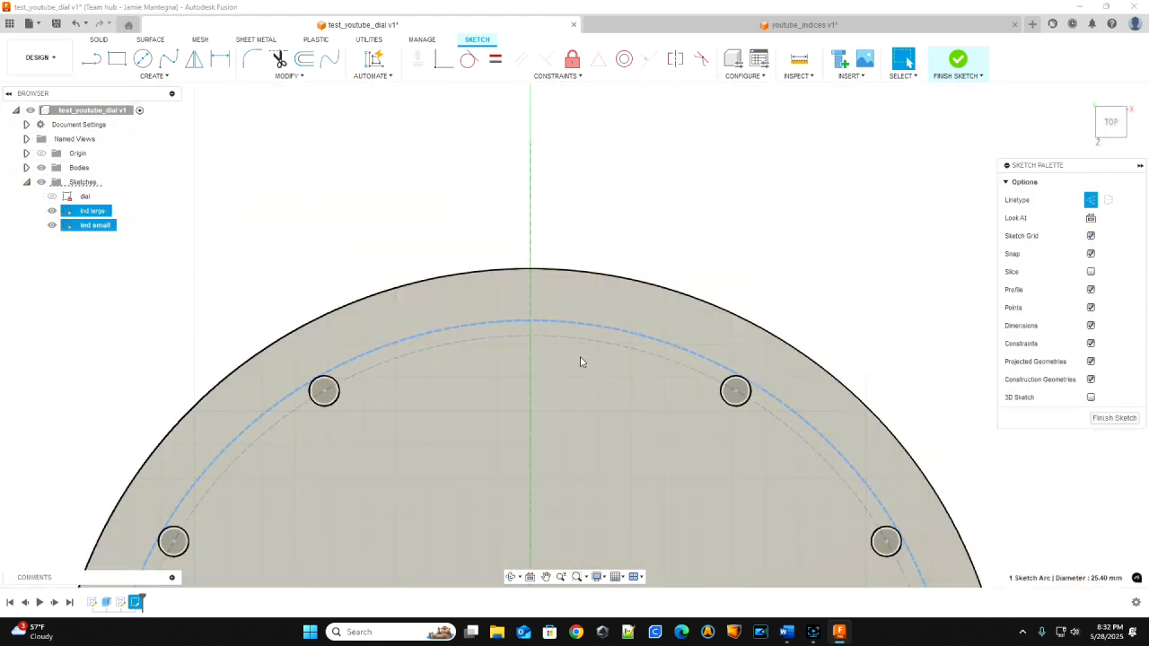
pyautogui.scroll(4, 531, 363)
pyautogui.scroll(-3, 555, 383)
pyautogui.moveTo(634, 399)
pyautogui.mouseDown(button='middle')
pyautogui.moveTo(624, 214)
pyautogui.moveTo(834, 162)
pyautogui.moveTo(853, 134)
pyautogui.mouseUp(button='middle')
pyautogui.moveTo(857, 417)
pyautogui.mouseDown(button='middle')
pyautogui.moveTo(703, 346)
pyautogui.moveTo(559, 71)
pyautogui.moveTo(638, 618)
pyautogui.mouseUp(button='middle')
pyautogui.moveTo(556, 251); pyautogui.dragTo(611, 352, button='middle')
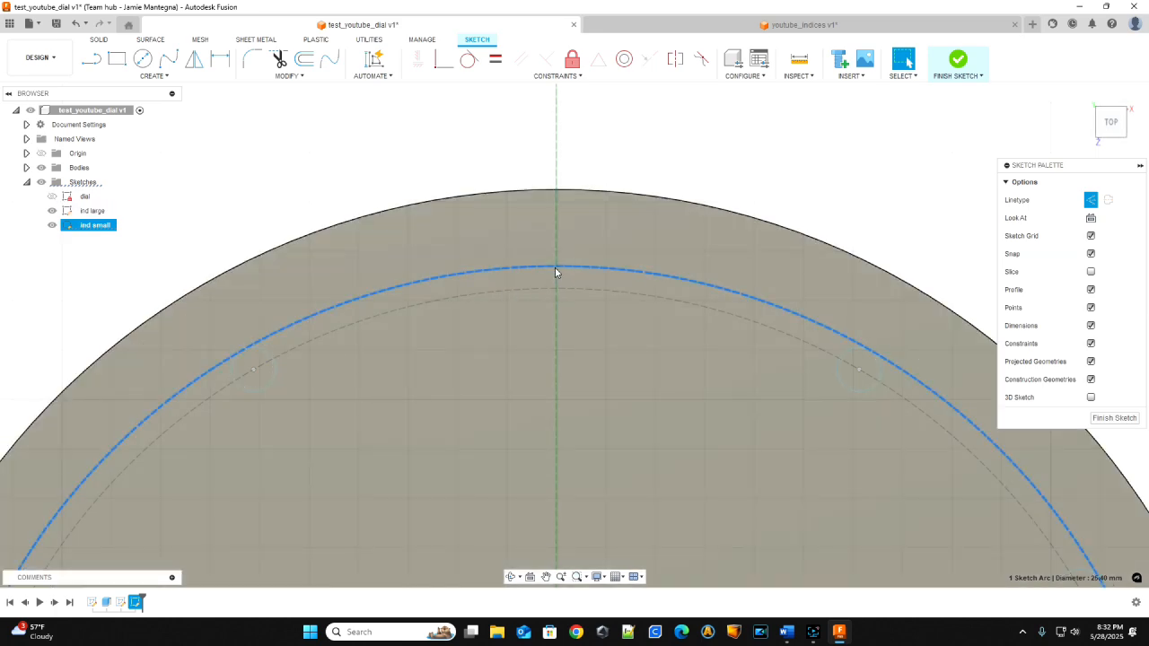
pyautogui.scroll(-2, 555, 284)
pyautogui.scroll(6, 556, 285)
pyautogui.moveTo(624, 187)
pyautogui.mouseDown(button='middle')
pyautogui.moveTo(649, 290)
pyautogui.moveTo(643, 335)
pyautogui.moveTo(637, 318)
pyautogui.mouseUp(button='middle')
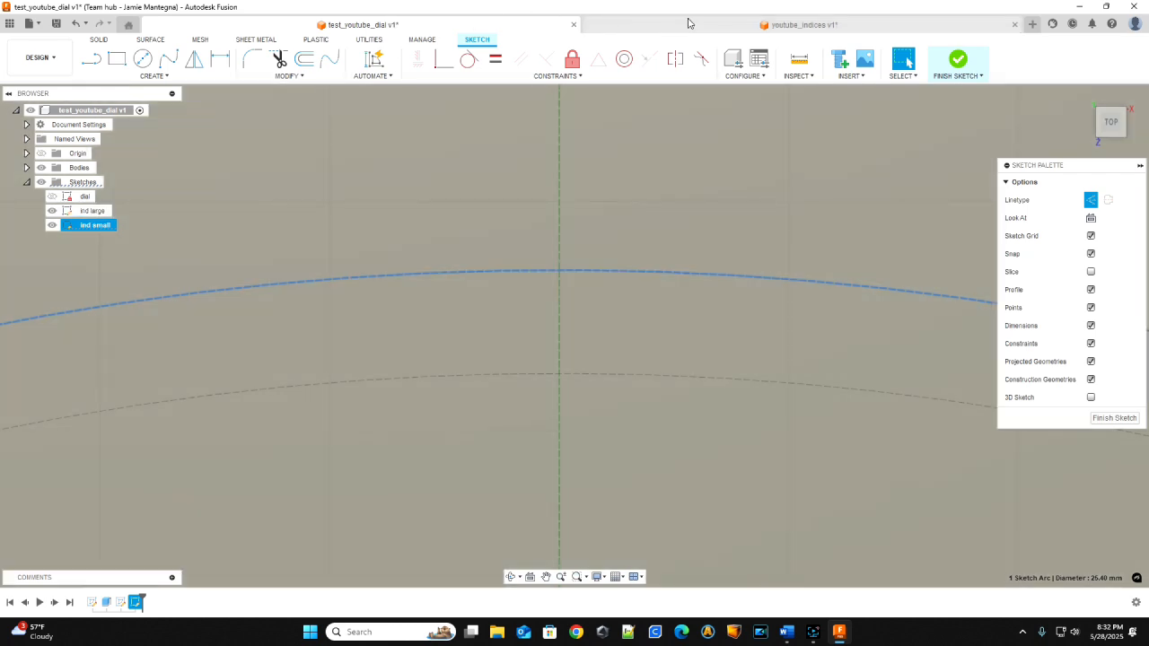
pyautogui.click(688, 25)
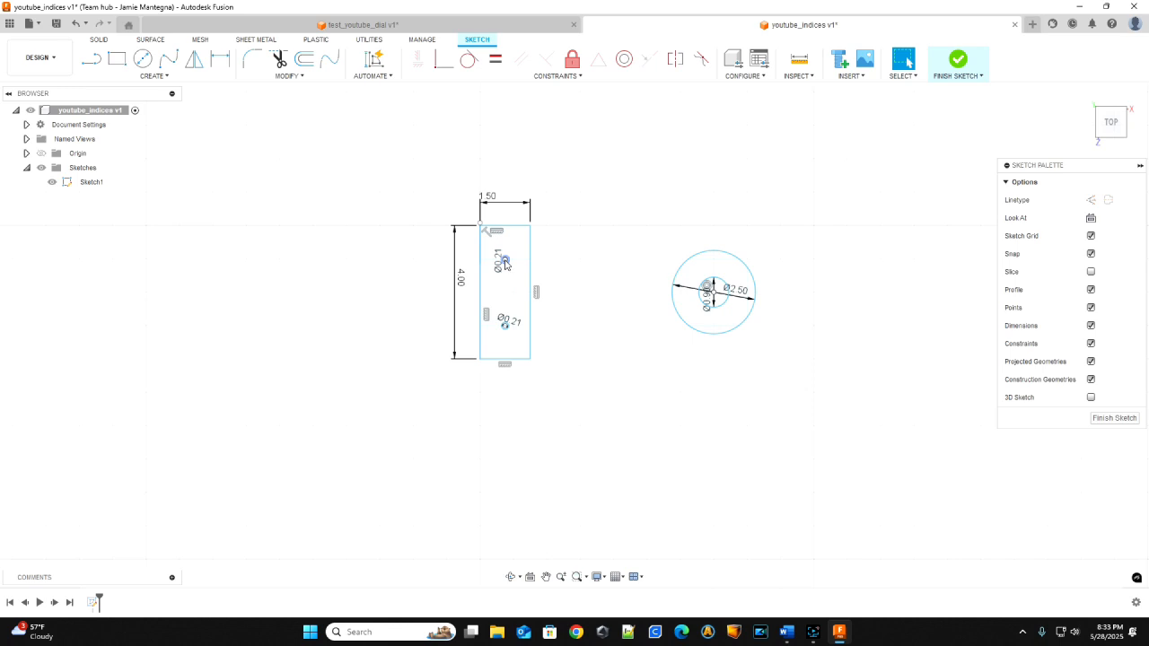
pyautogui.click(359, 24)
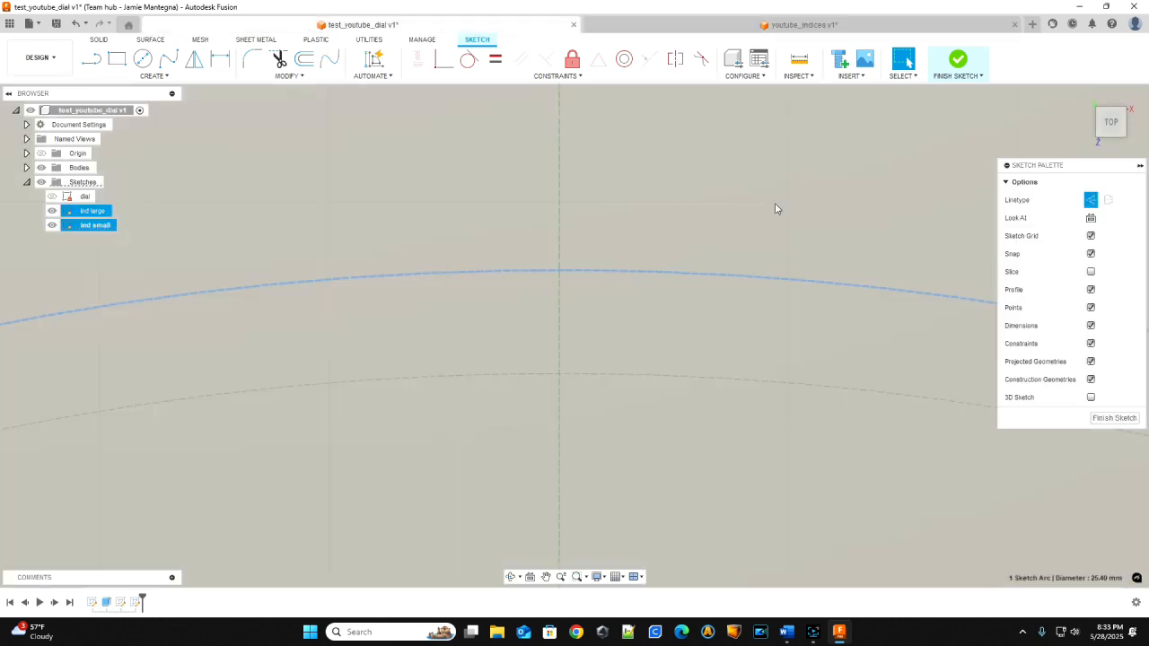
# Step: Draw a vertical line from the construction circle's 12 o'clock point toward the dial's centre, with its length set to small_ind_from_line
pyautogui.scroll(-3, 629, 359)
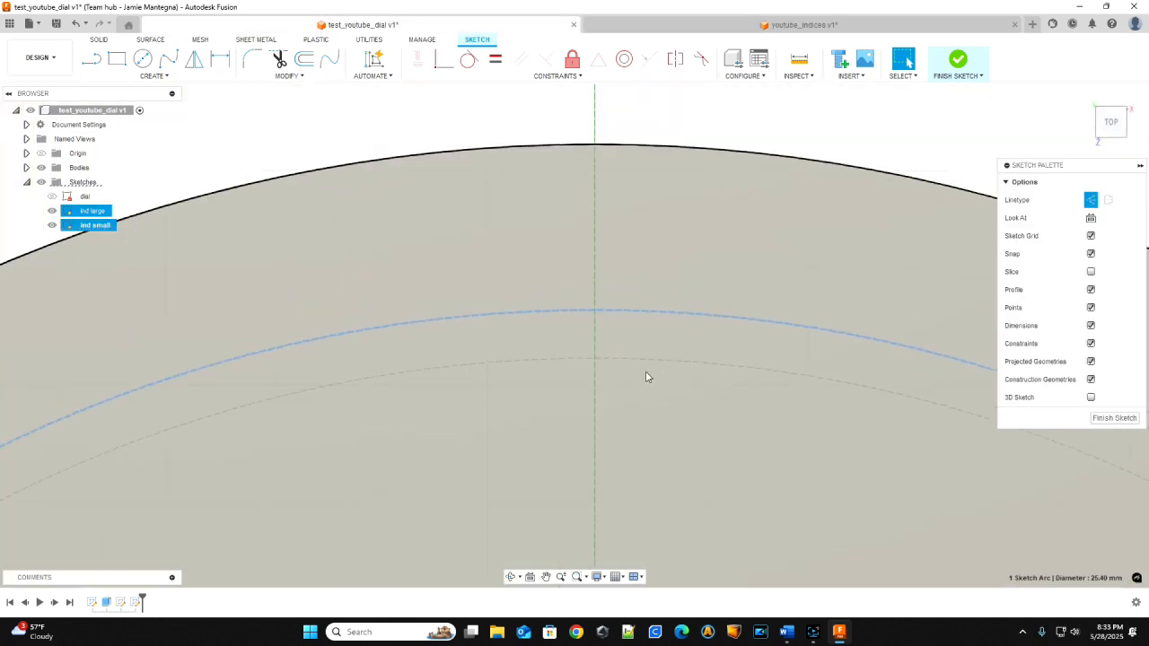
pyautogui.click(591, 313)
pyautogui.press('l')
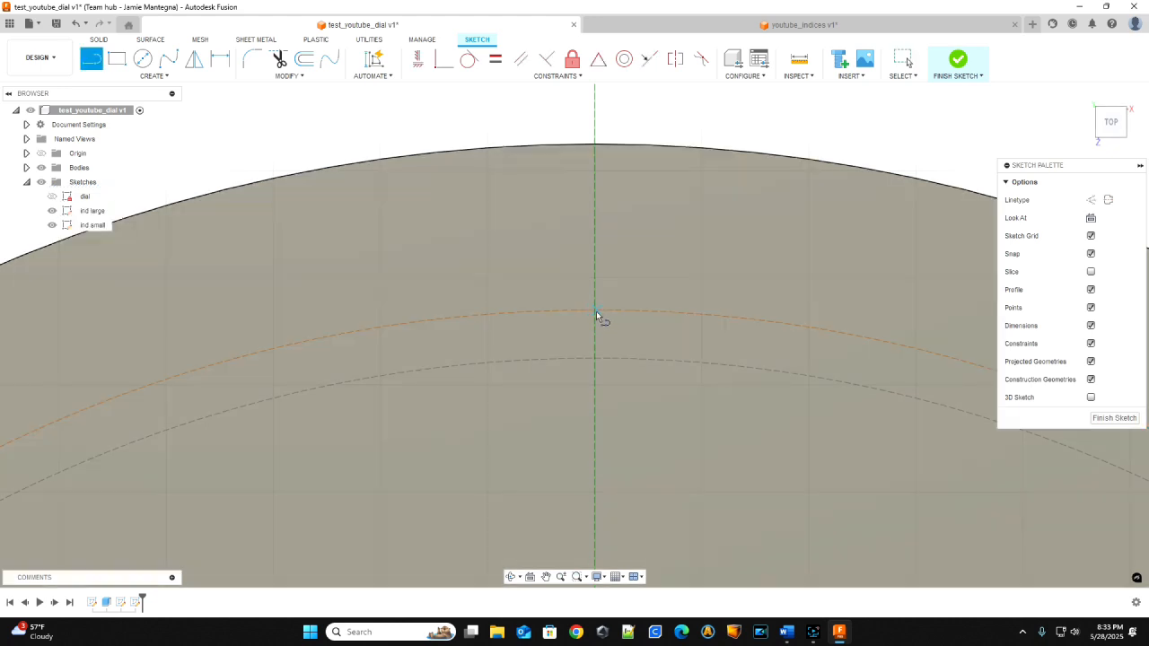
pyautogui.scroll(5, 596, 312)
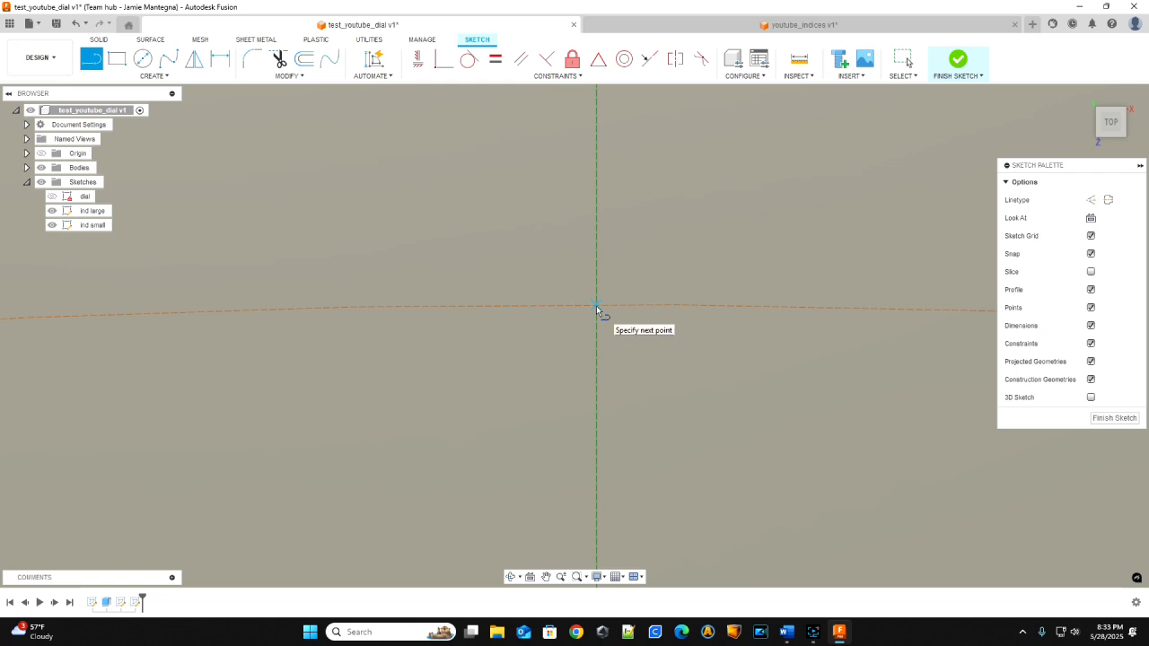
pyautogui.click(596, 306)
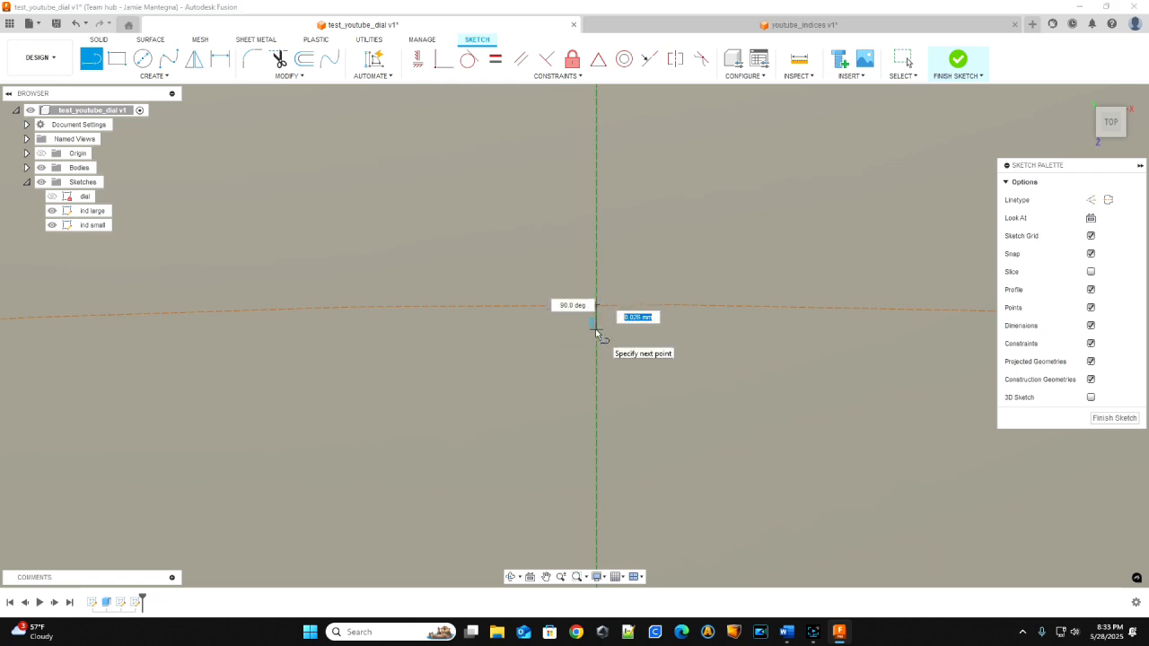
pyautogui.write('sma')
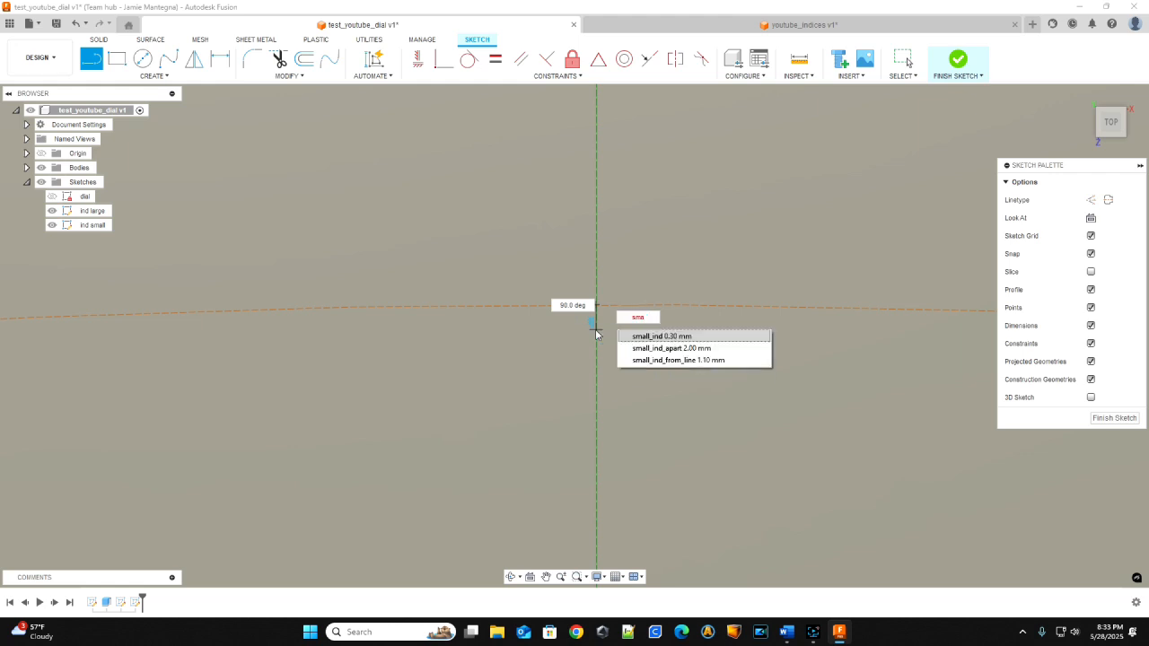
pyautogui.click(656, 360)
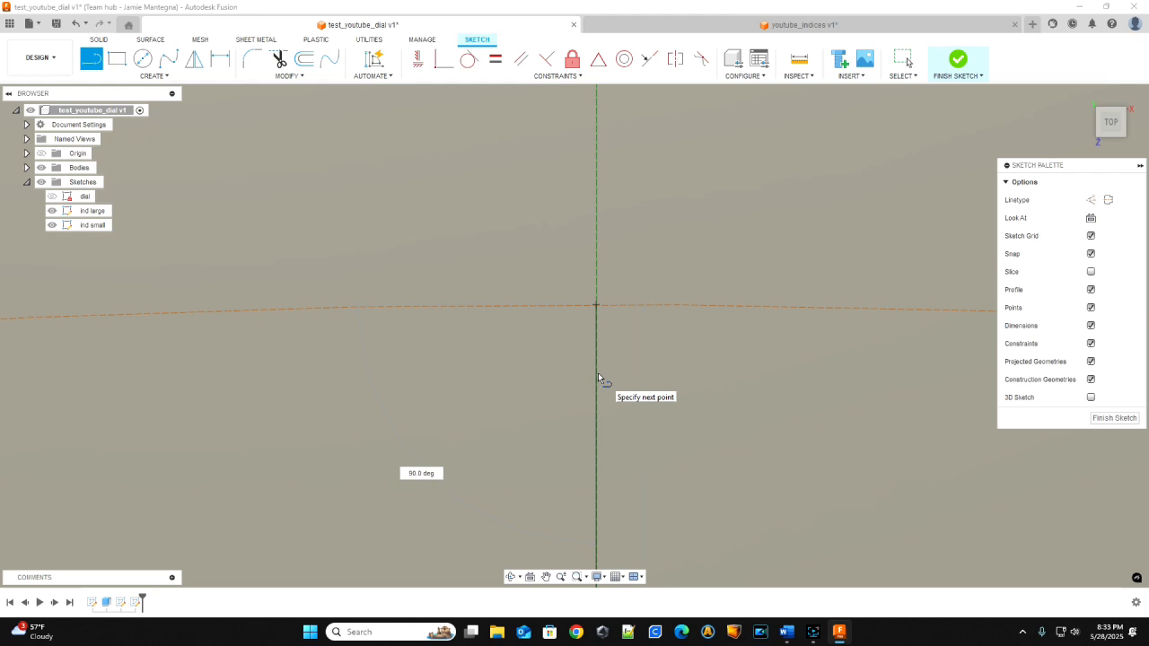
pyautogui.scroll(5, 598, 375)
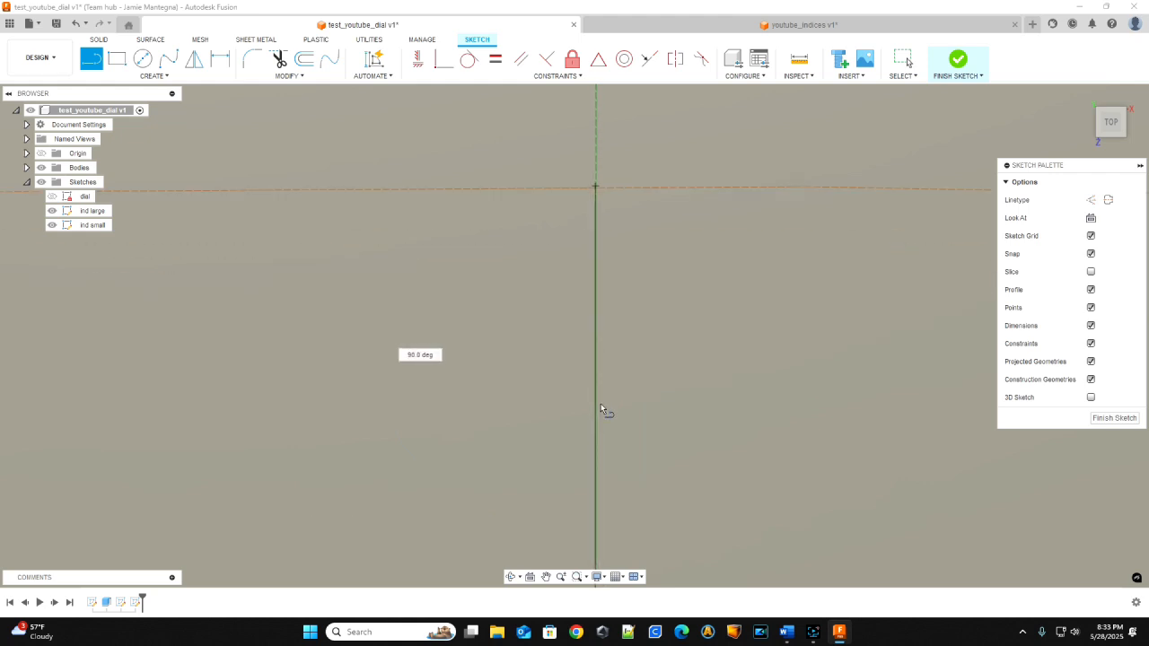
pyautogui.scroll(-5, 594, 432)
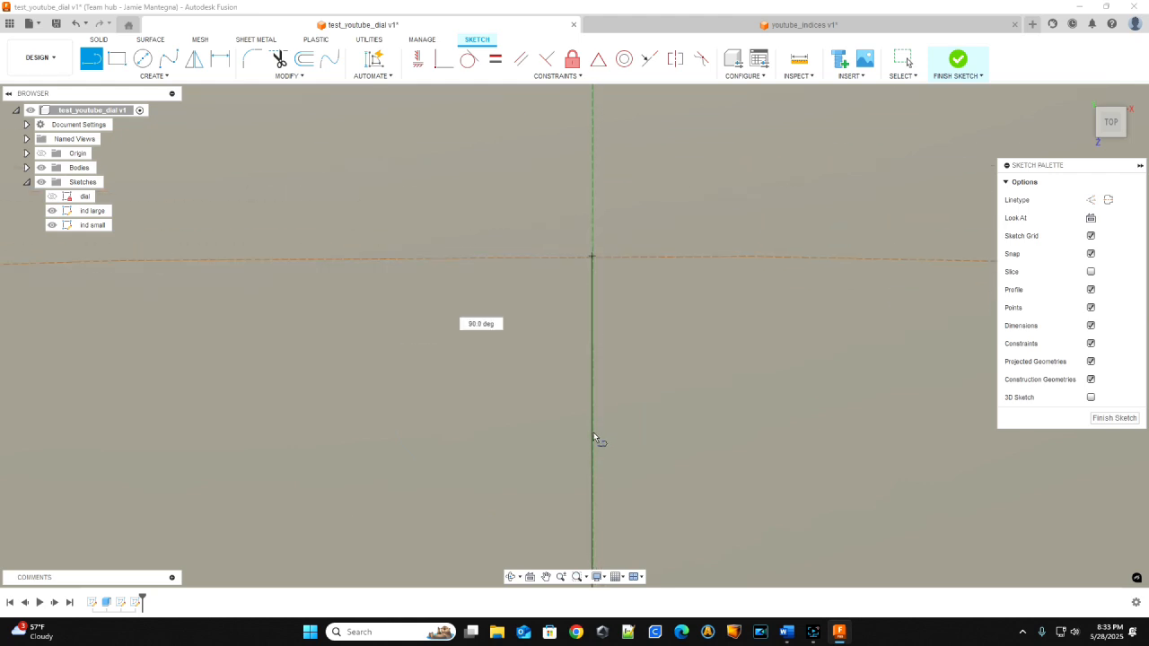
pyautogui.scroll(-4, 593, 454)
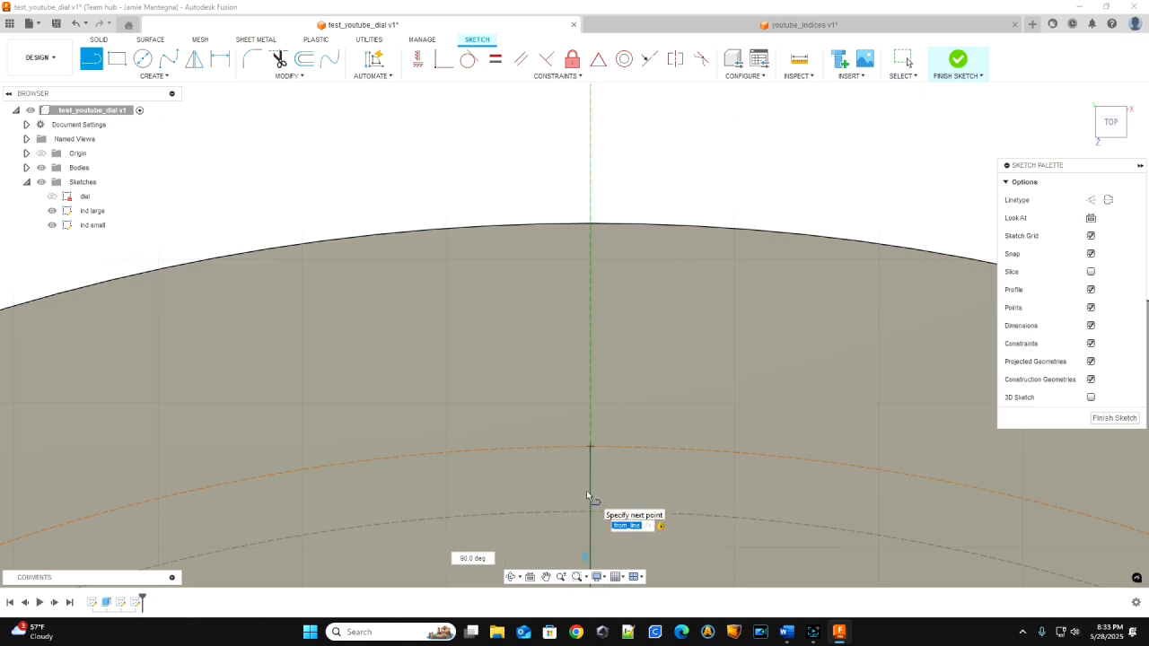
pyautogui.press('Return')
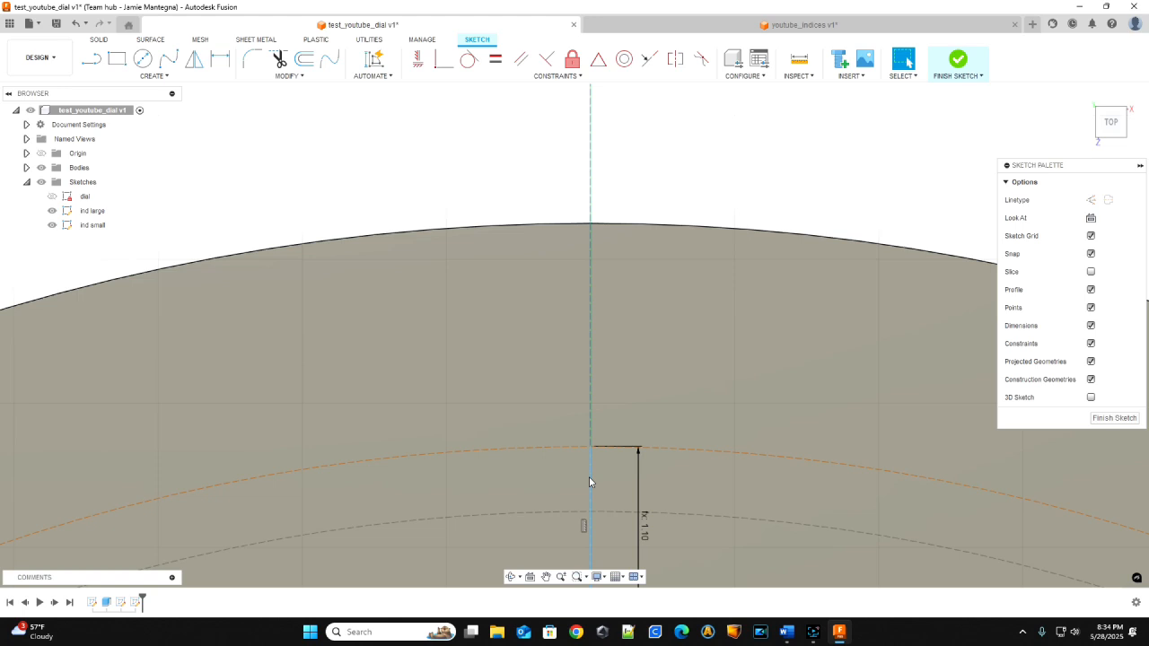
pyautogui.click(589, 483)
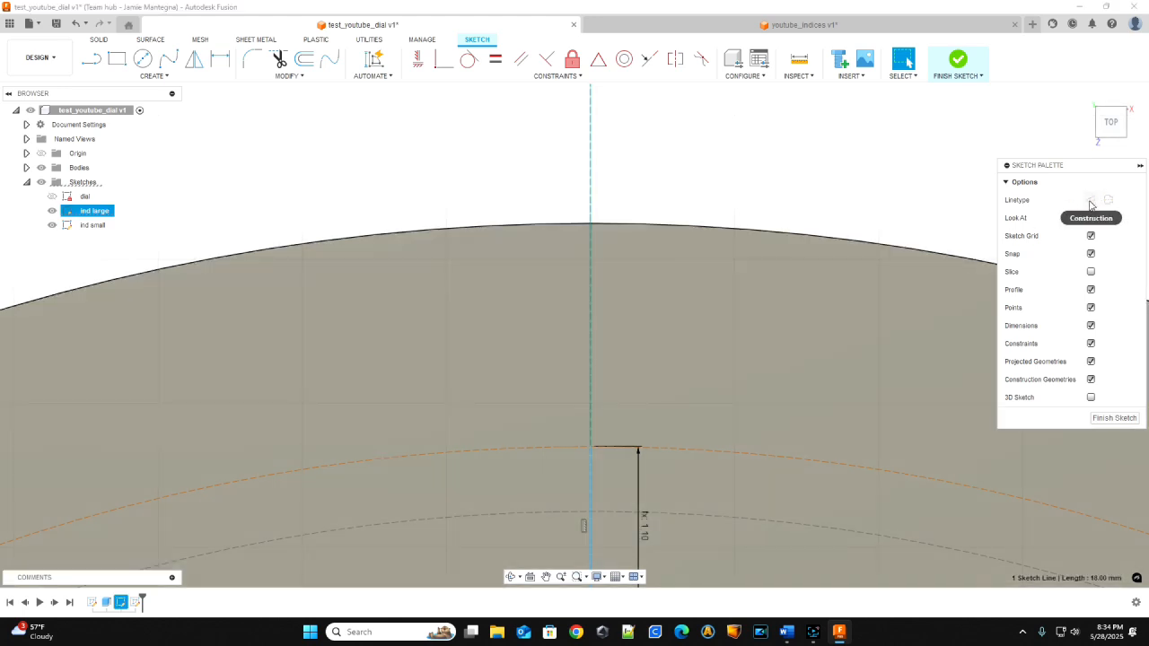
pyautogui.click(1090, 205)
pyautogui.click(794, 407)
pyautogui.press('Escape')
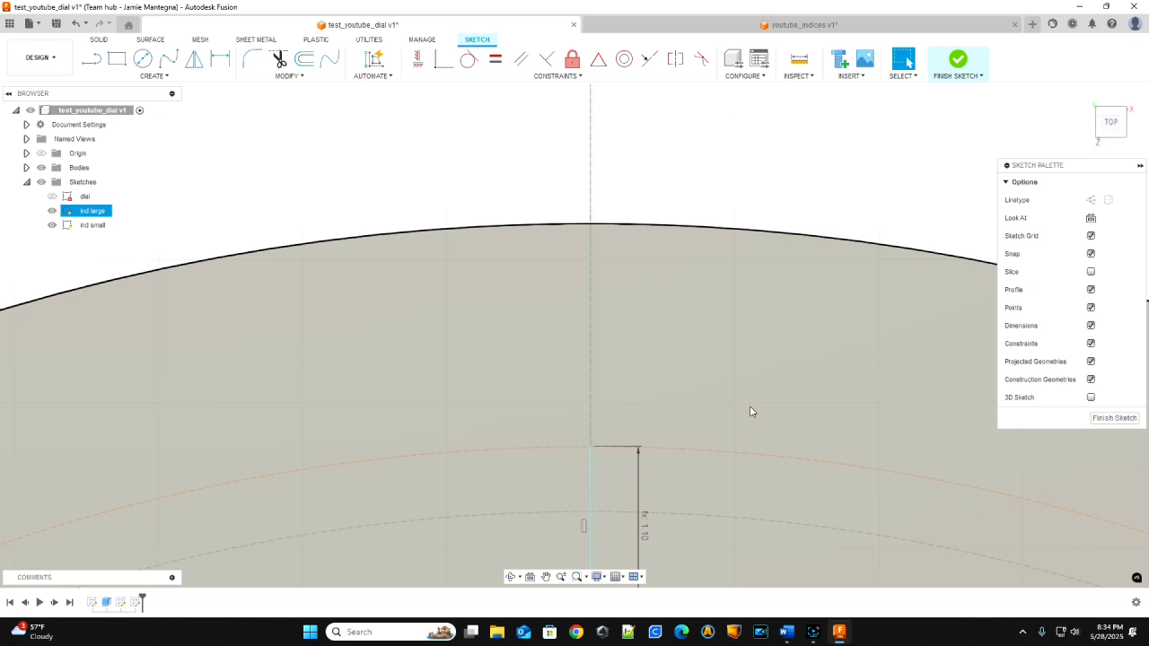
pyautogui.click(748, 409)
pyautogui.press('Escape')
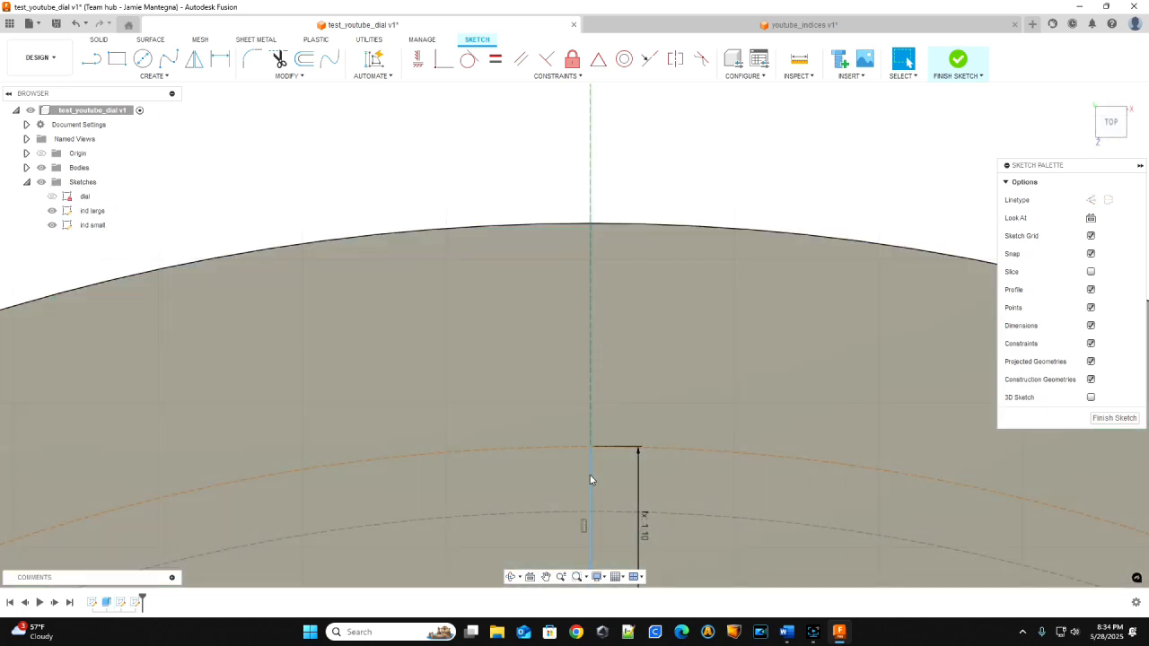
# Step: Convert the short vertical line at 12 o'clock to construction geometry
pyautogui.click(590, 480)
pyautogui.click(590, 480)
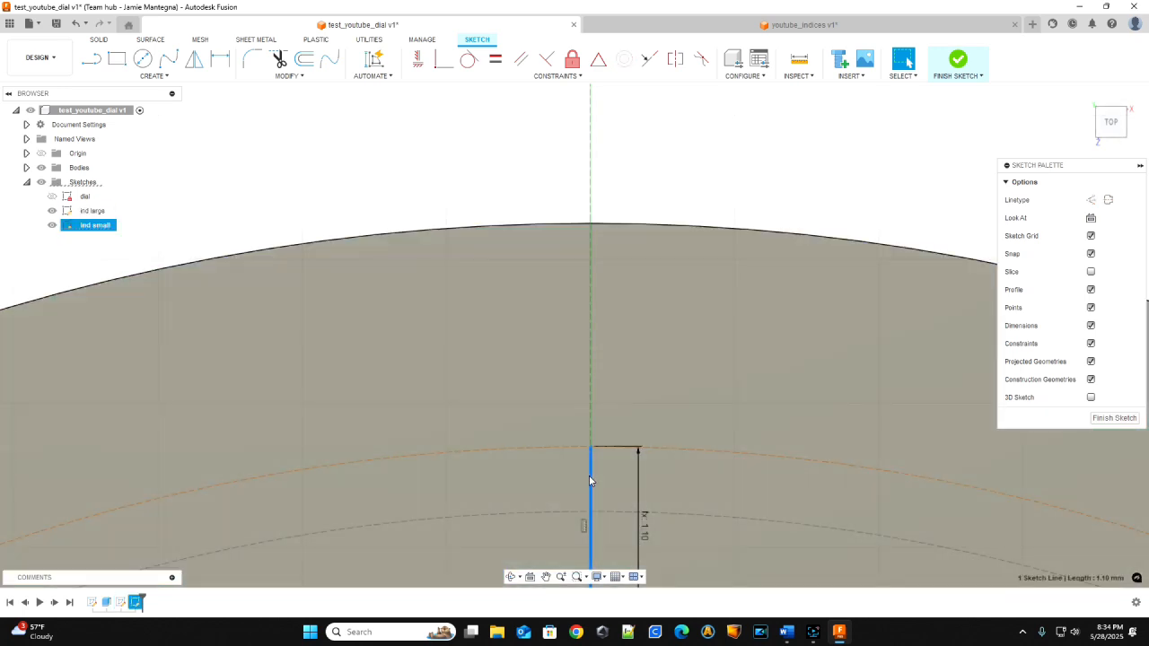
pyautogui.click(1090, 201)
# Step: Sketch a circle centred on the short construction line's inner end, with its diameter set to small_ind
pyautogui.moveTo(837, 419); pyautogui.dragTo(855, 141, button='middle')
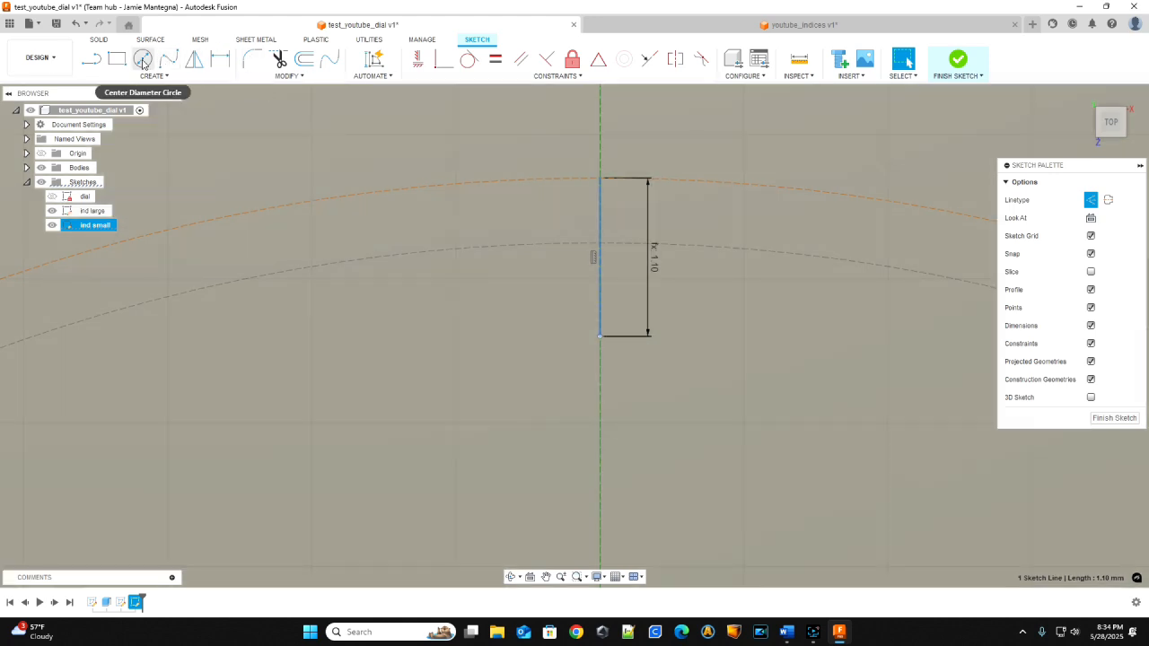
pyautogui.click(143, 60)
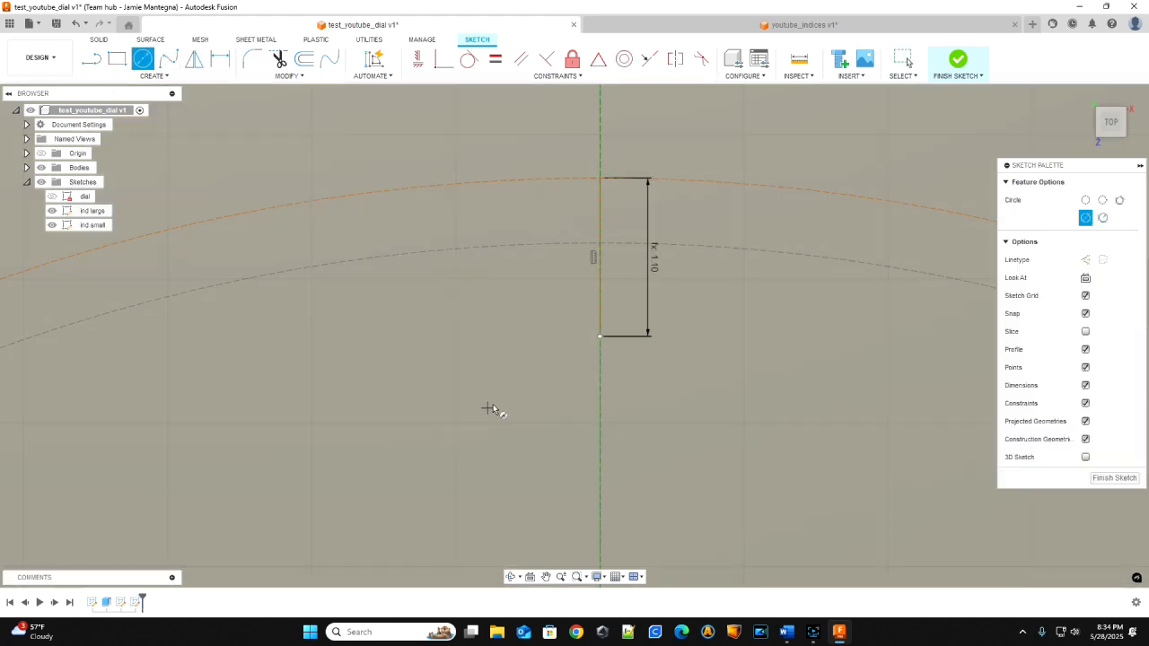
pyautogui.click(600, 336)
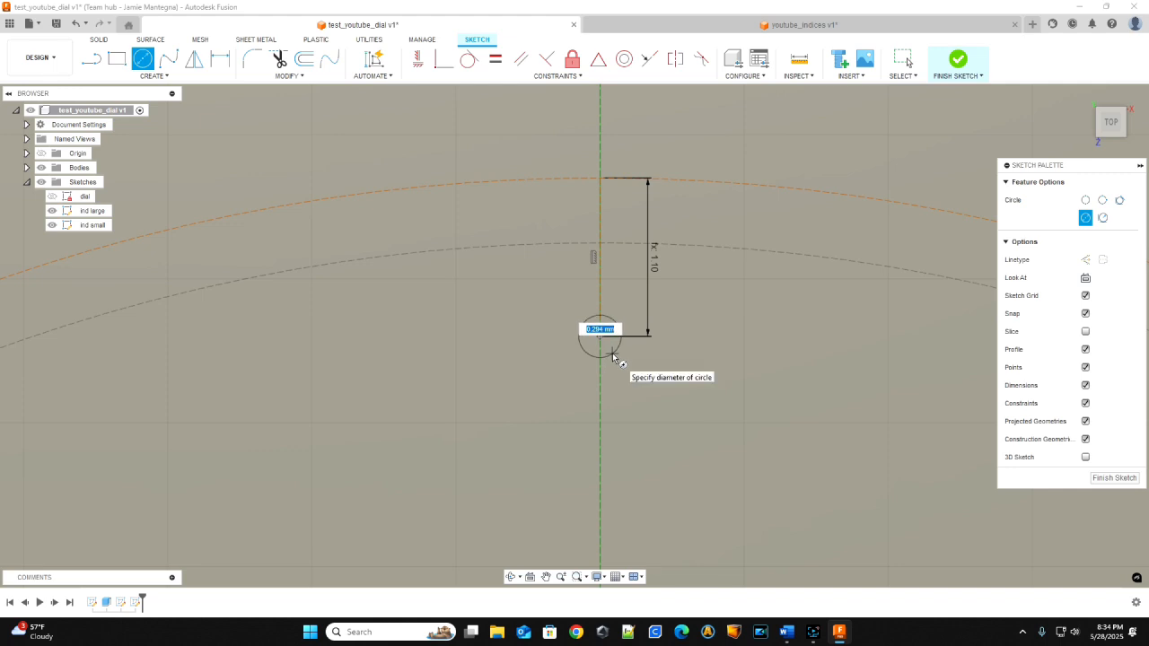
pyautogui.write('sma')
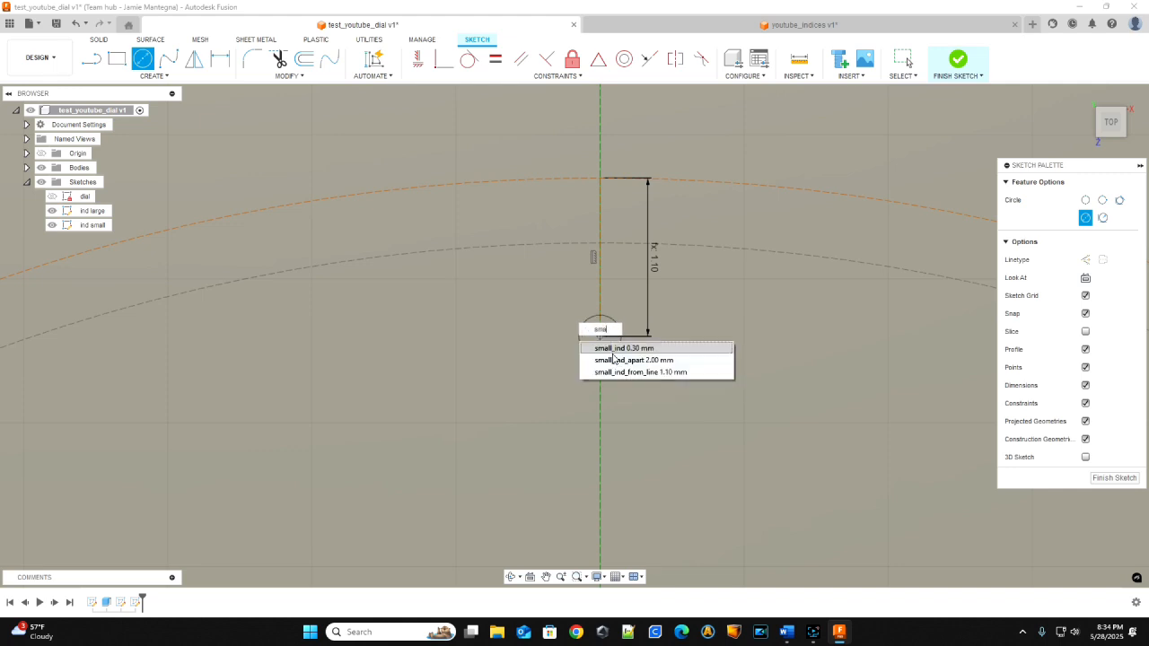
pyautogui.write('l')
pyautogui.click(616, 352)
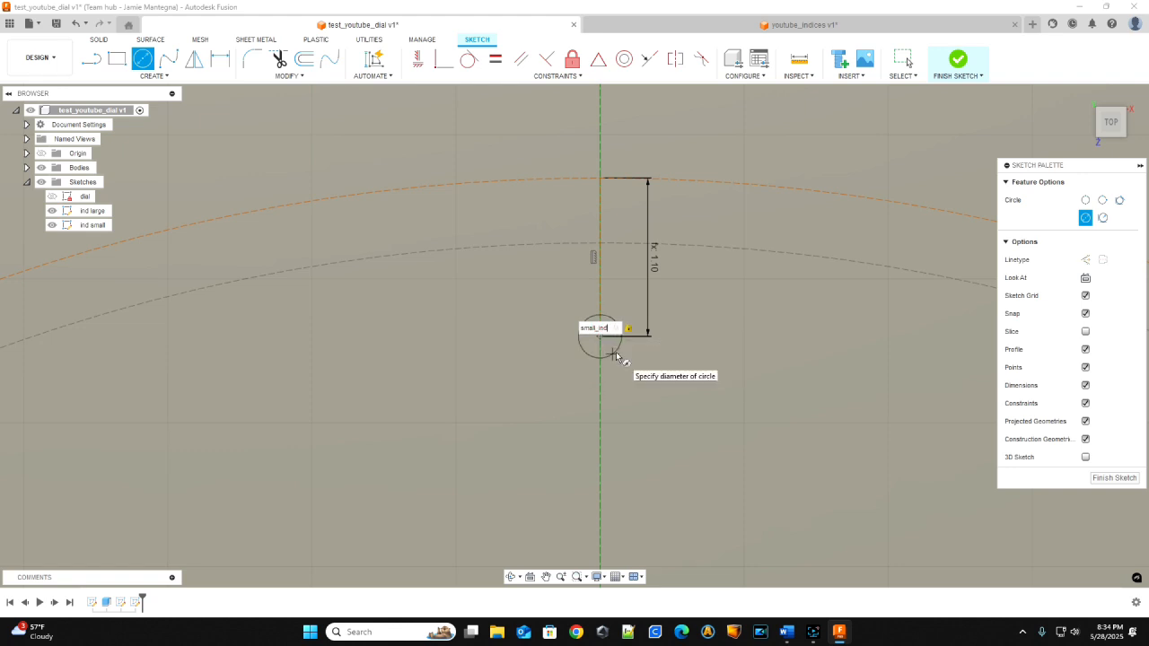
pyautogui.press('Return')
pyautogui.press('Escape')
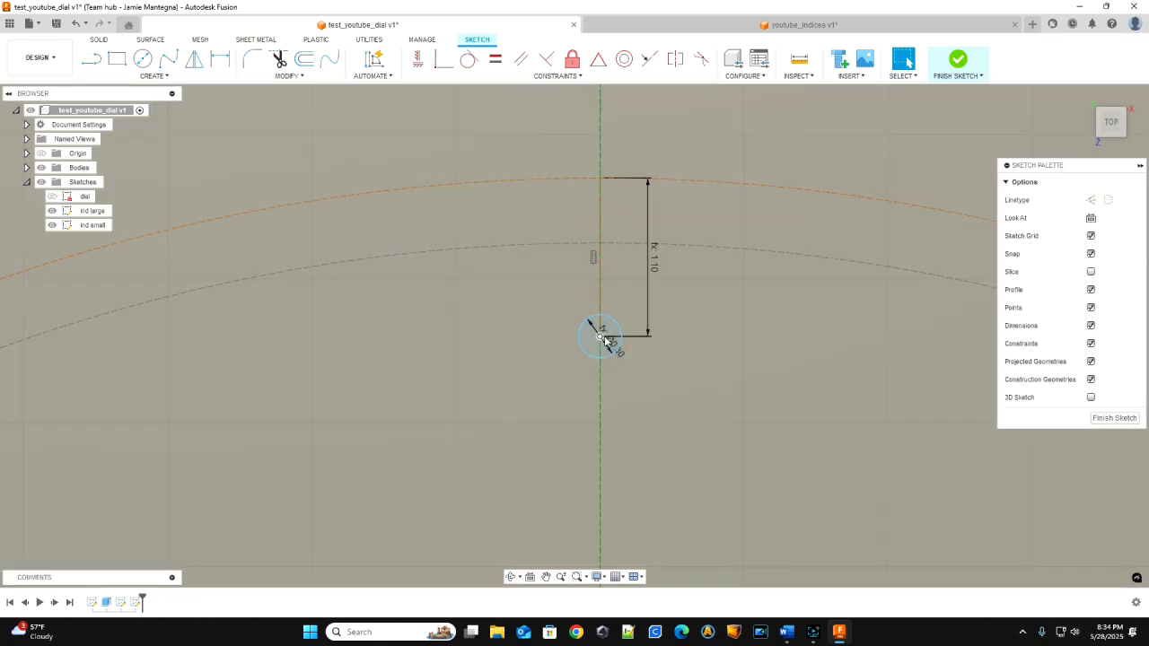
# Step: Draw a vertical construction line from the small circle's centre toward the dial's centre, with its length set to small_ind_apart
pyautogui.press('l')
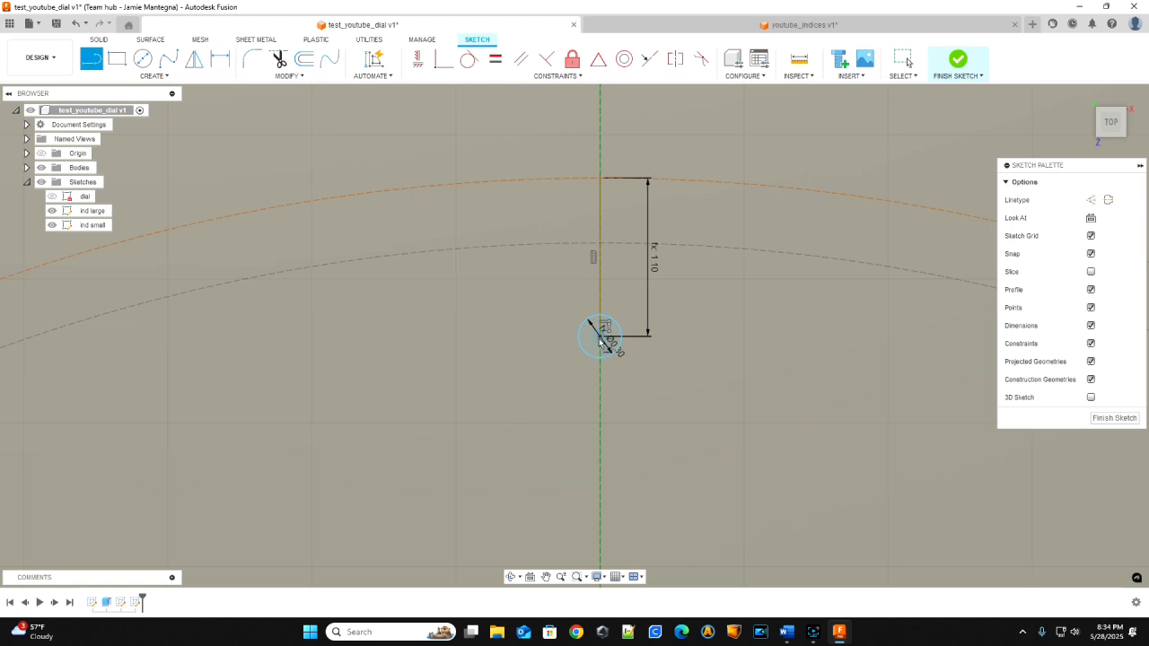
pyautogui.click(601, 339)
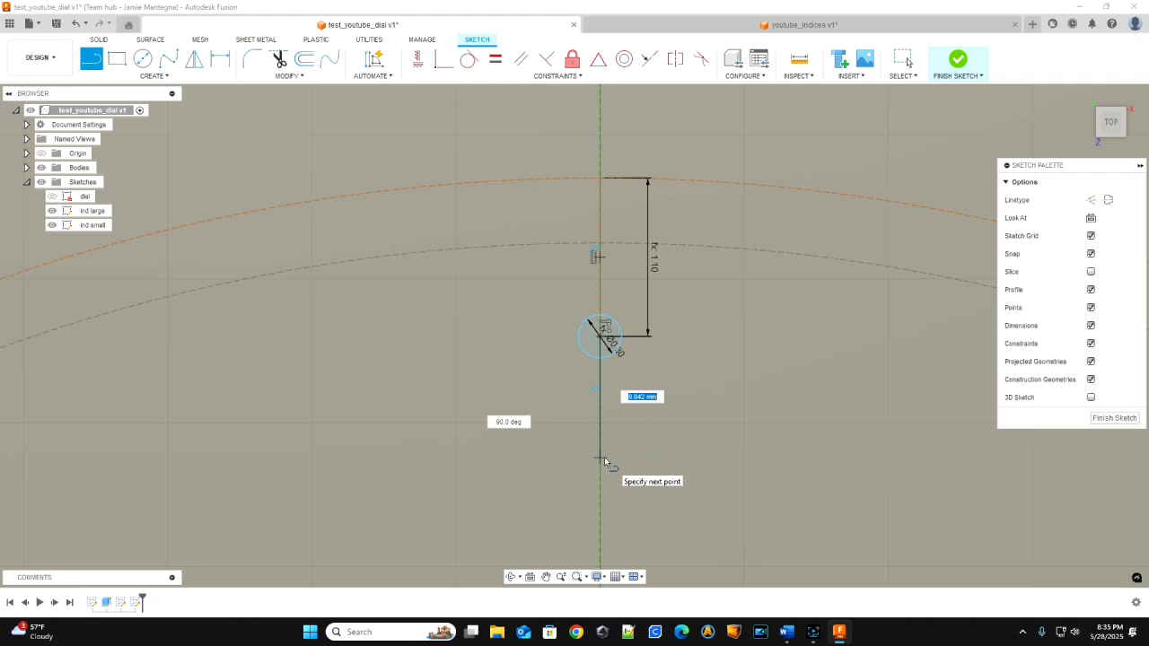
pyautogui.write('small')
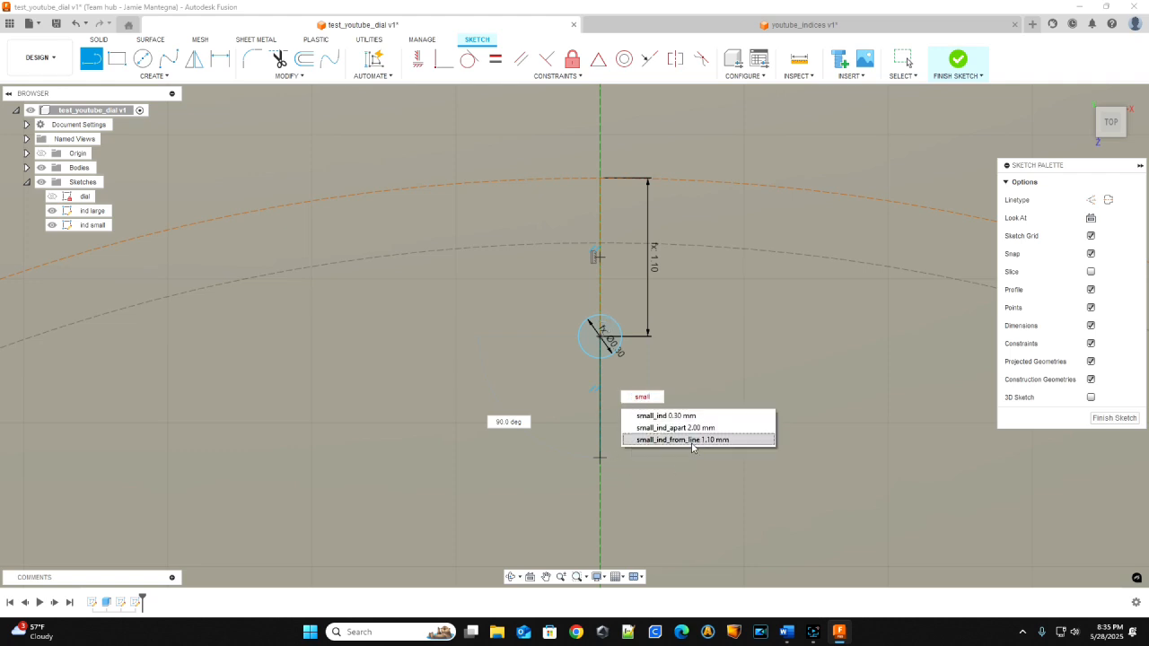
pyautogui.click(676, 428)
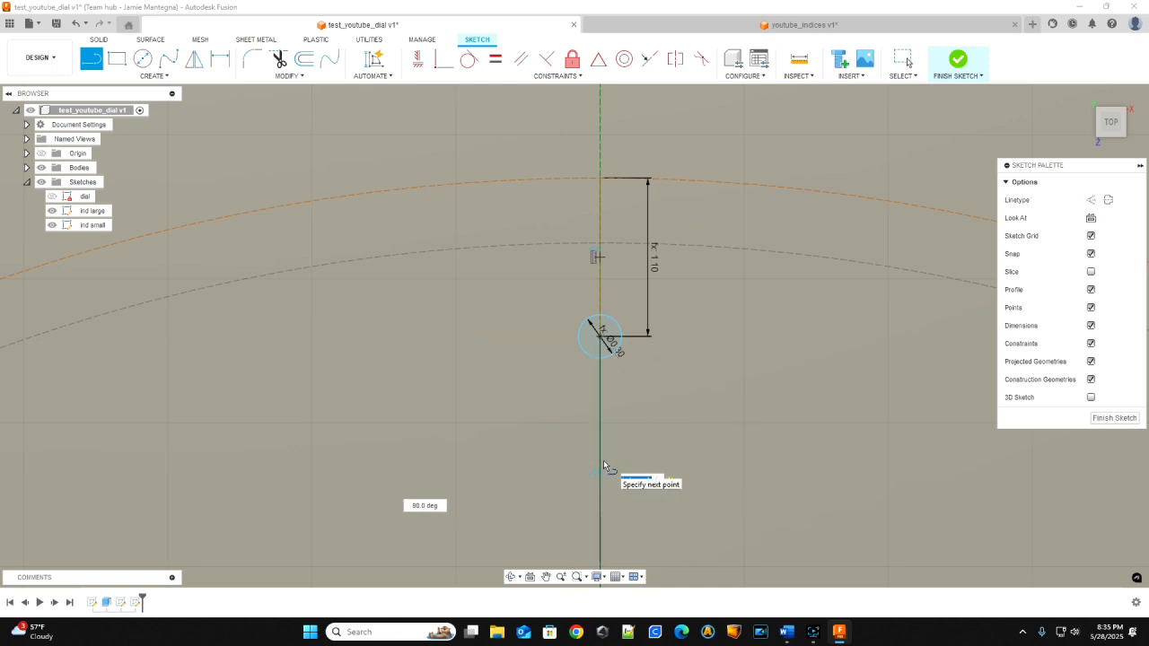
pyautogui.press('Return')
pyautogui.press('Escape')
pyautogui.click(600, 414)
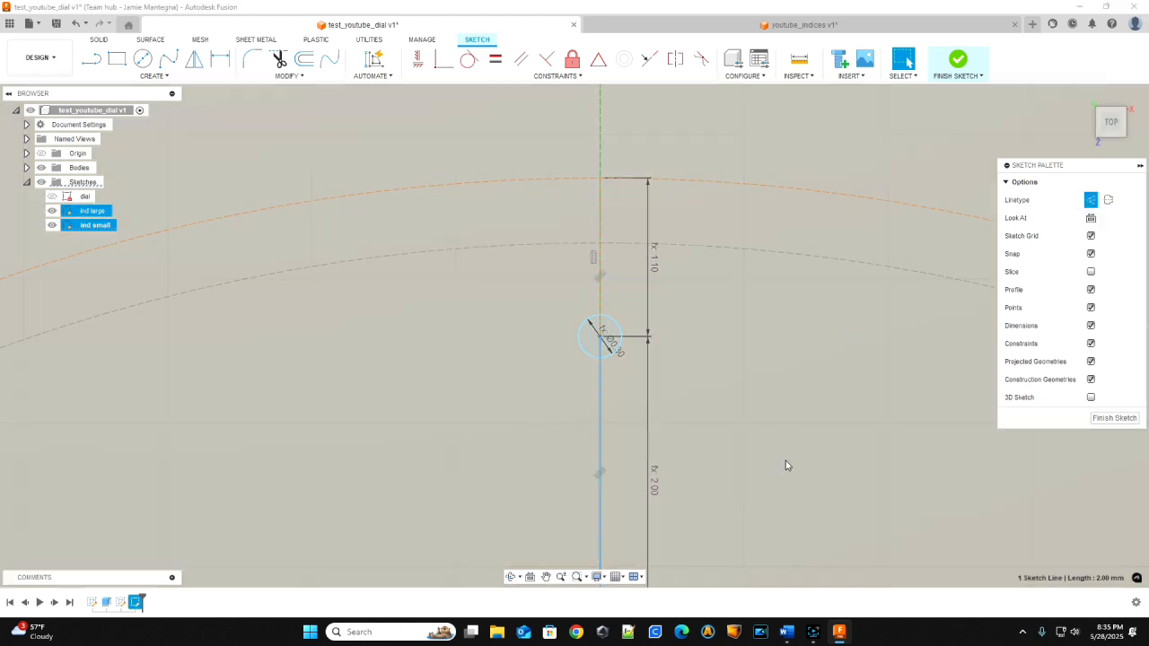
# Step: Sketch a second circle centred on the new construction line's inner end, with its diameter set to small_ind
pyautogui.moveTo(786, 465)
pyautogui.mouseDown(button='middle')
pyautogui.moveTo(800, 93)
pyautogui.moveTo(800, 166)
pyautogui.mouseUp(button='middle')
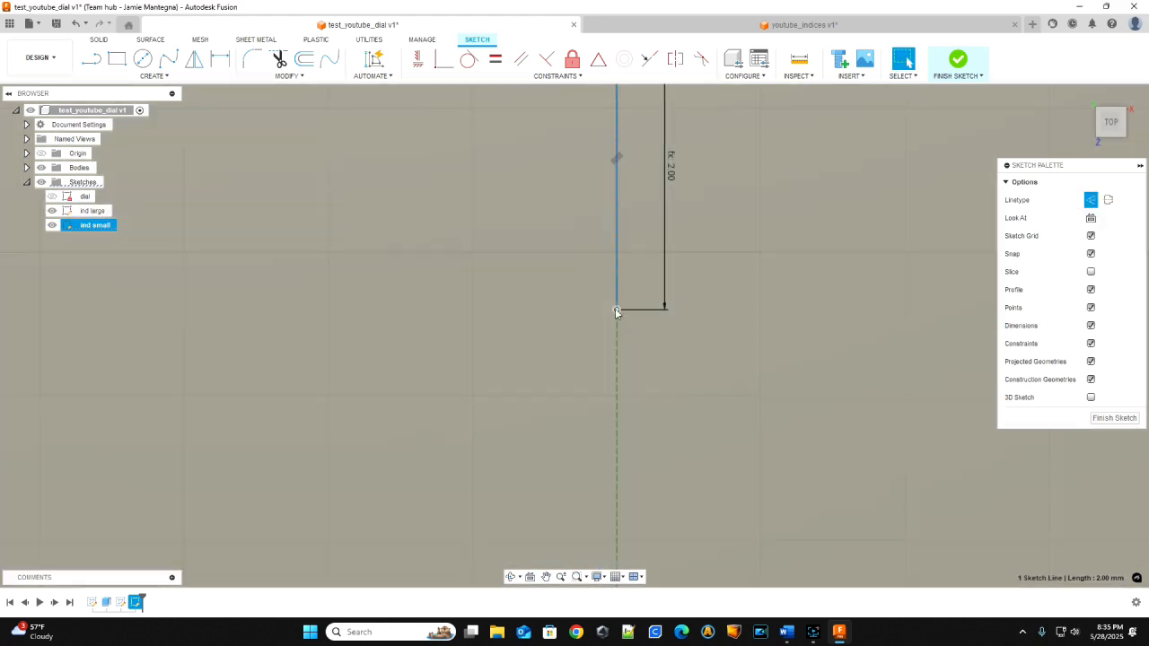
pyautogui.click(615, 310)
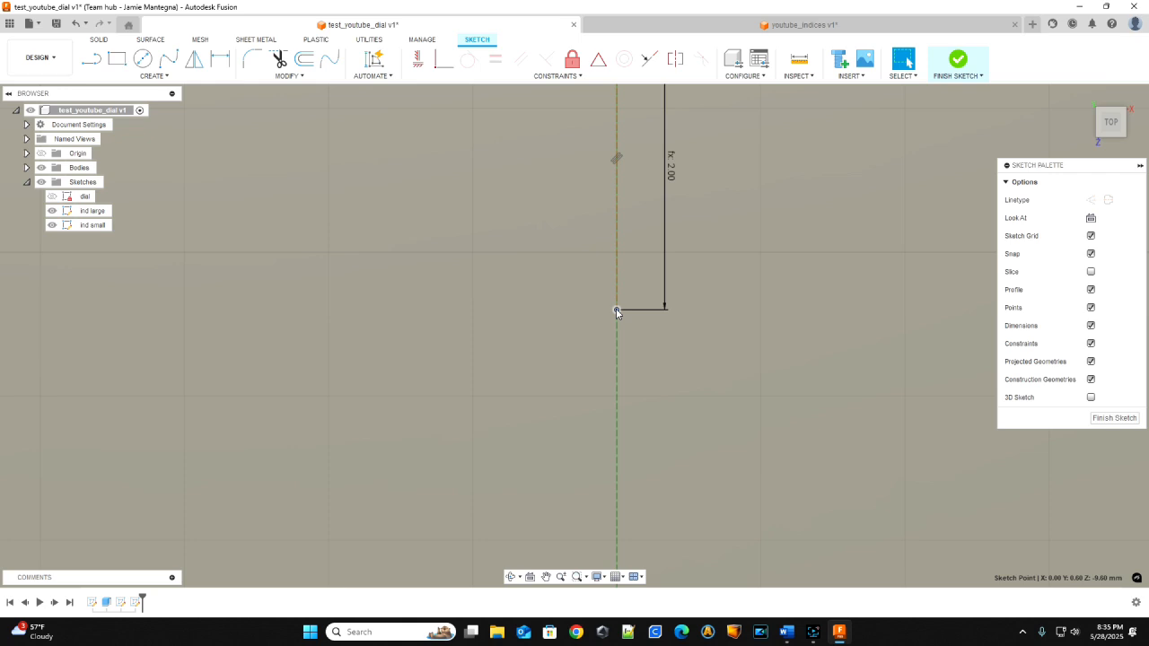
pyautogui.press('c')
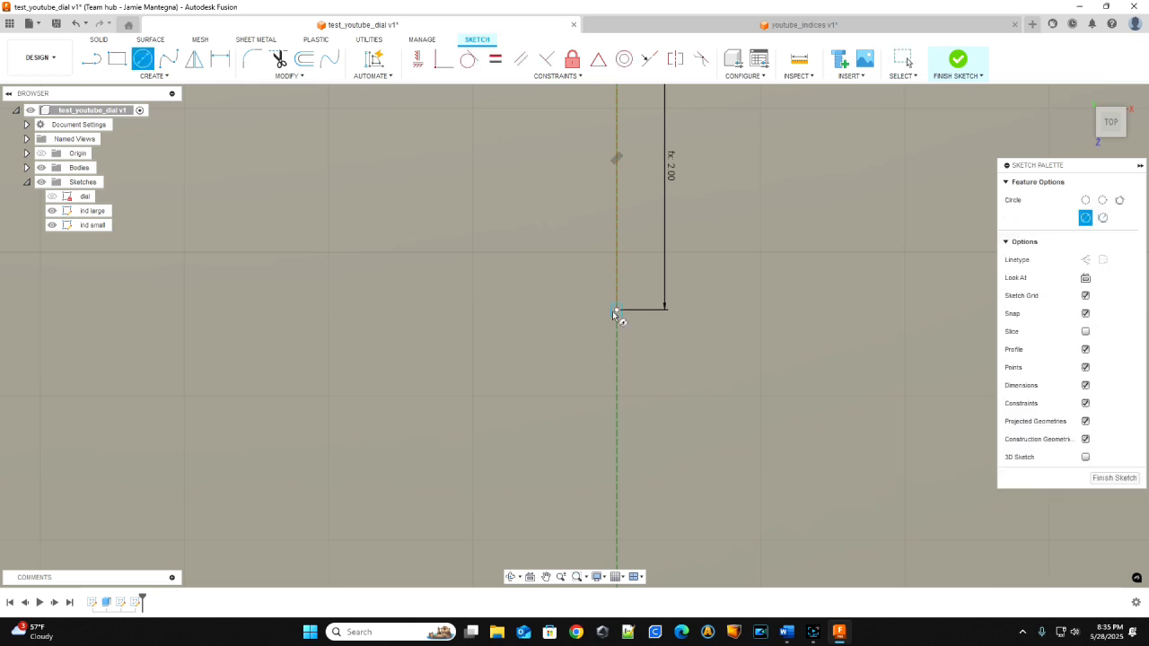
pyautogui.click(617, 311)
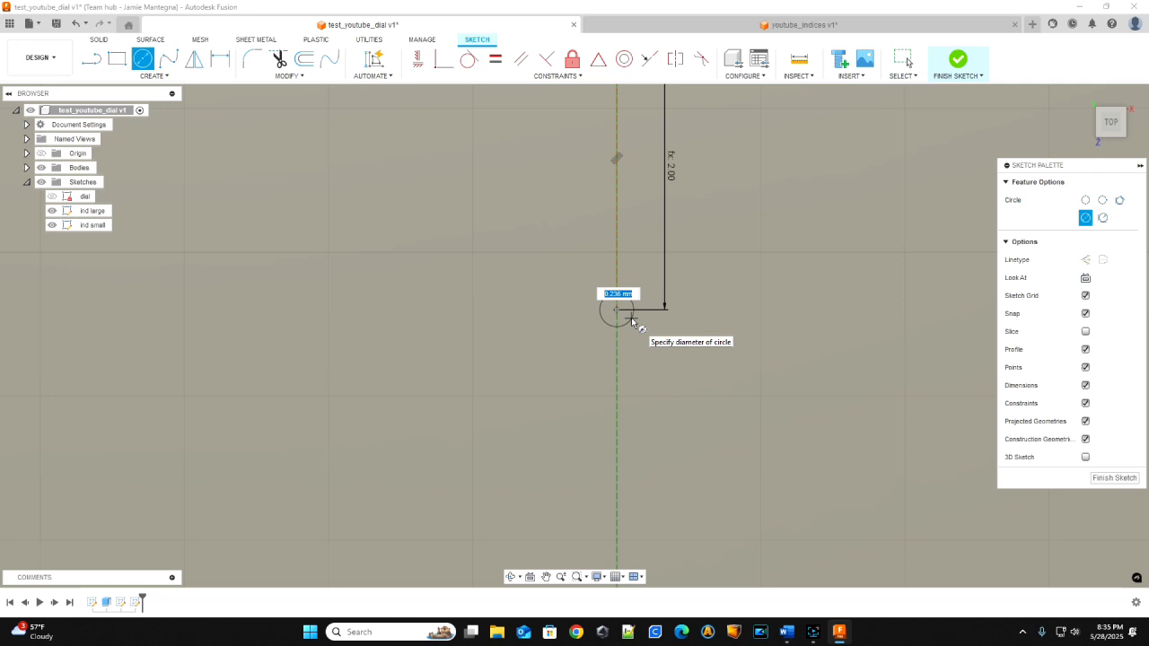
pyautogui.write('sma')
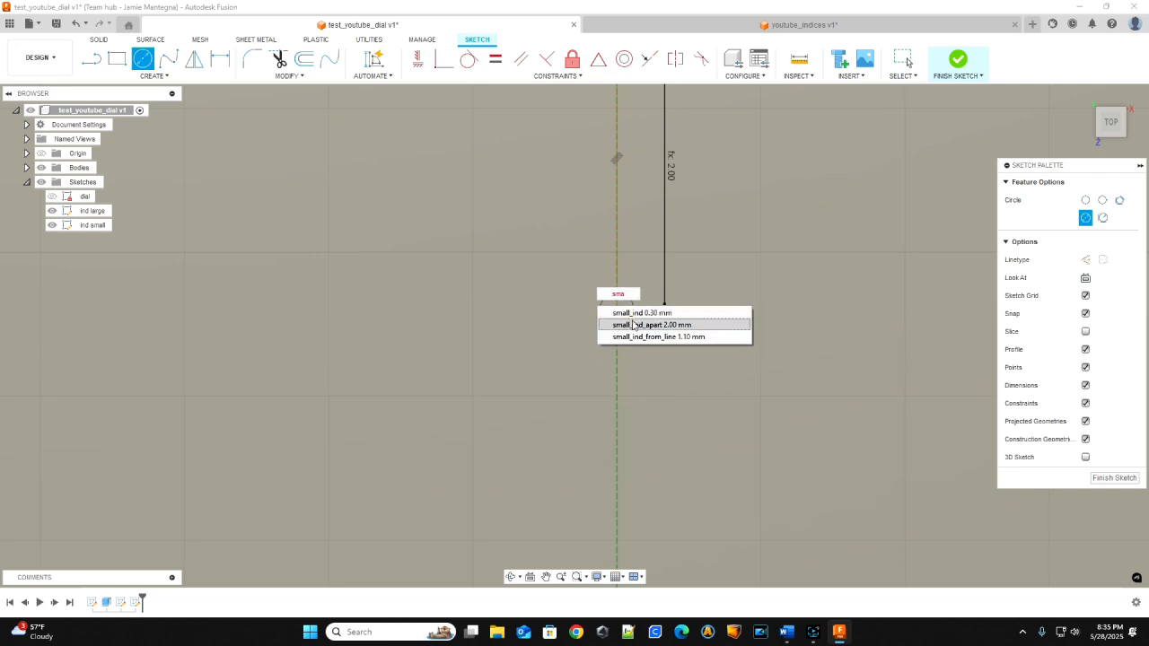
pyautogui.click(633, 313)
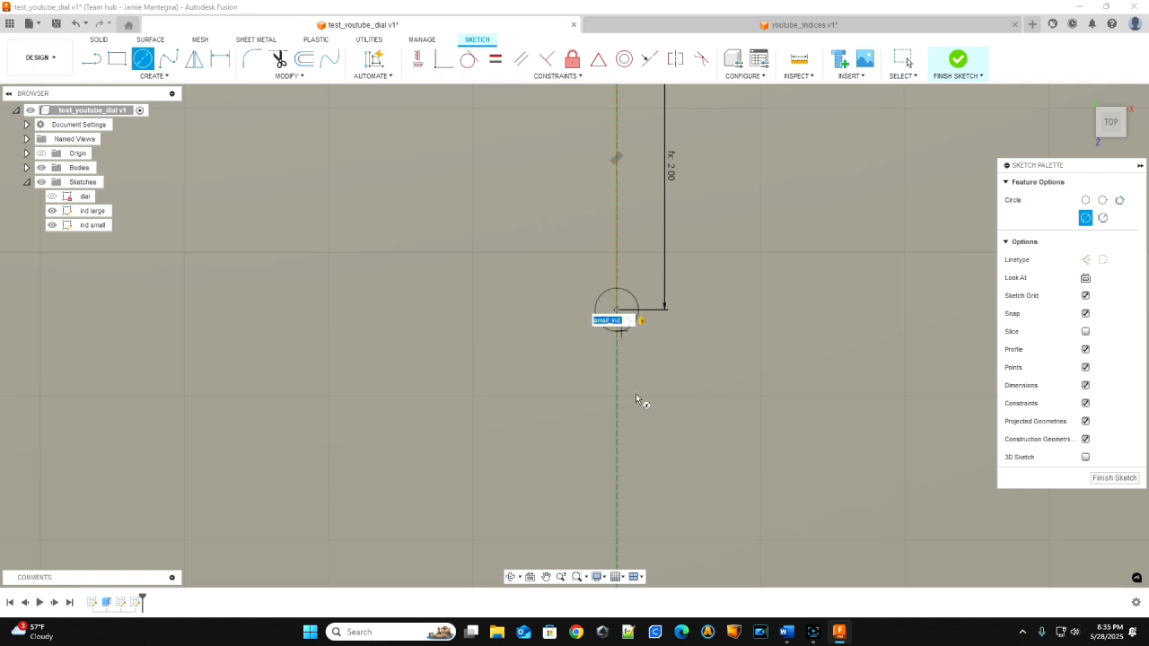
pyautogui.press('Return')
pyautogui.press('Escape')
pyautogui.scroll(-4, 673, 367)
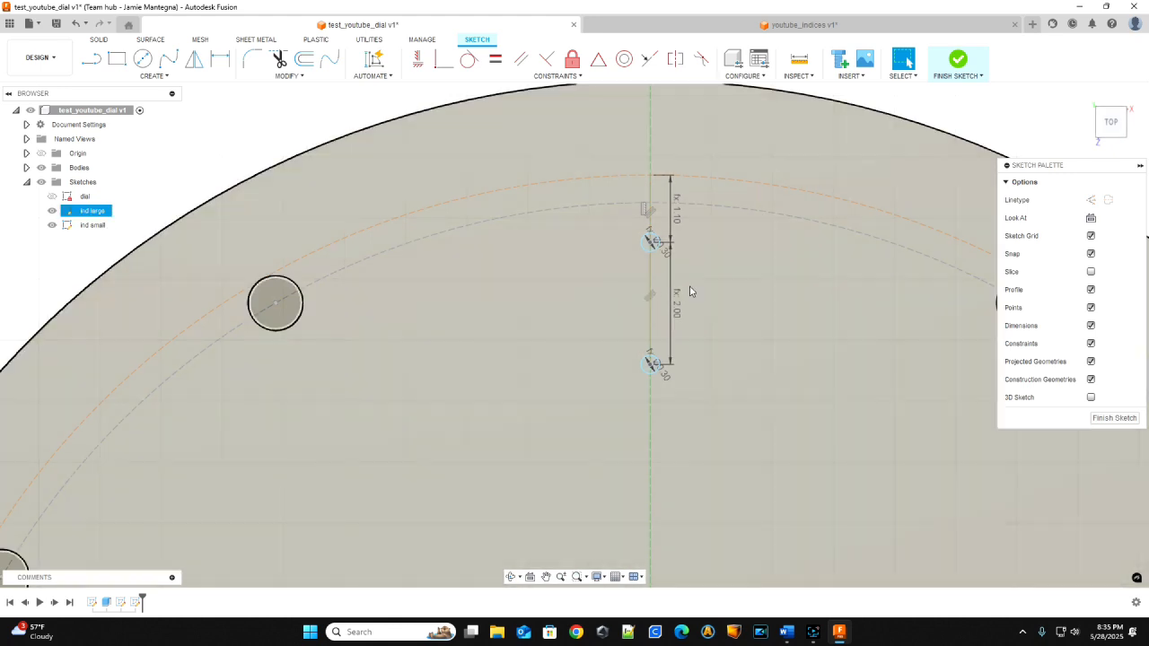
pyautogui.scroll(-5, 690, 291)
pyautogui.scroll(10, 695, 292)
pyautogui.scroll(-3, 687, 310)
pyautogui.moveTo(687, 338)
pyautogui.mouseDown(button='middle')
pyautogui.moveTo(715, 304)
pyautogui.moveTo(740, 305)
pyautogui.mouseUp(button='middle')
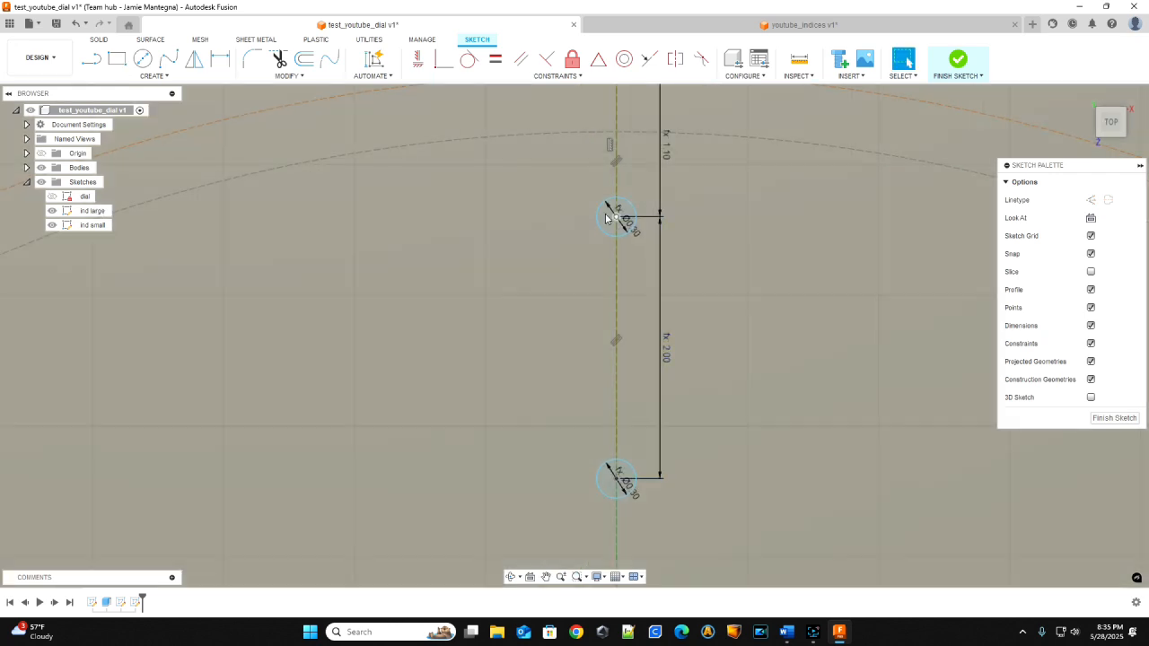
pyautogui.click(598, 226)
pyautogui.click(598, 226)
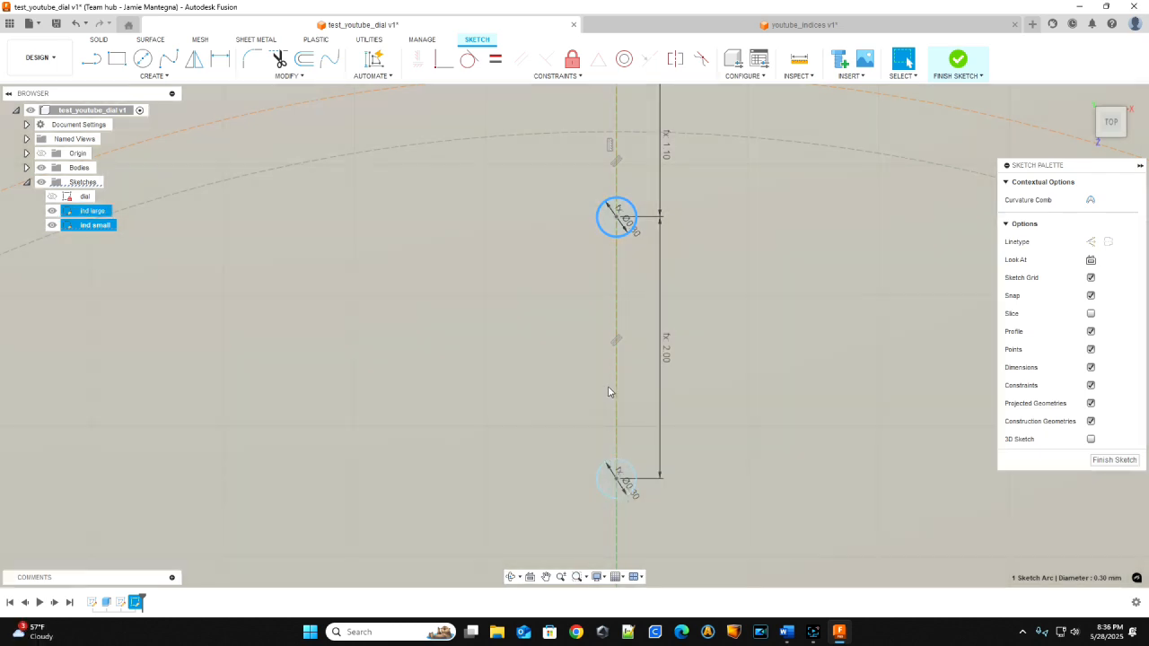
pyautogui.click(607, 387)
pyautogui.click(611, 228)
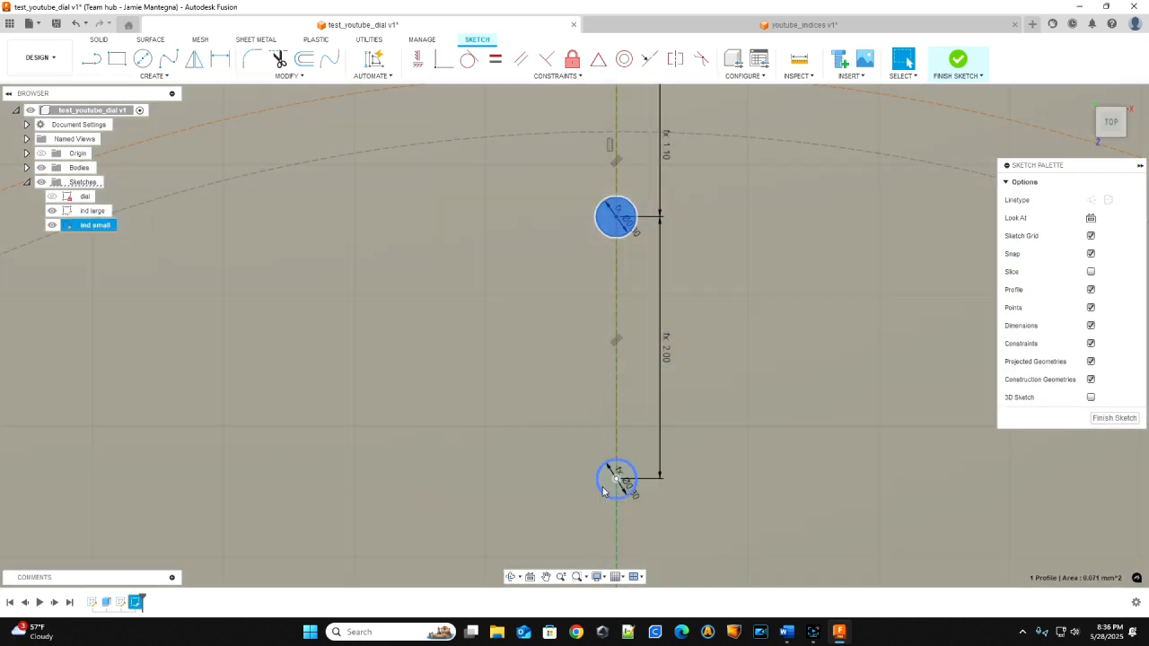
pyautogui.keyDown('shift'); pyautogui.click(606, 485); pyautogui.keyUp('shift')
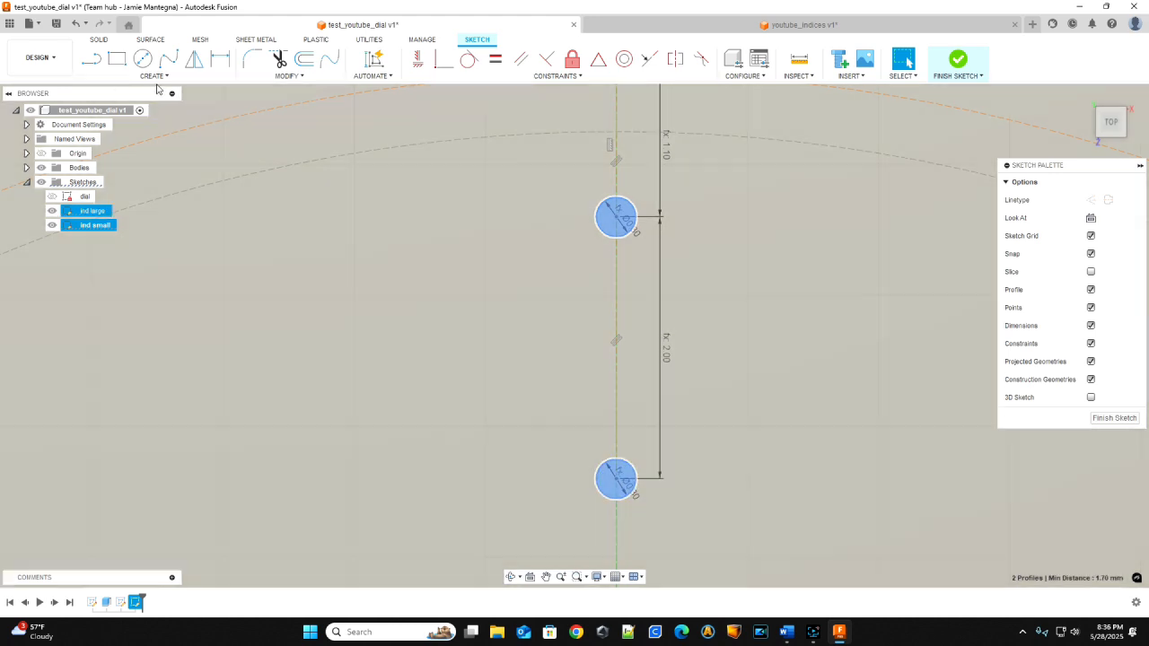
# Step: Create a full circular pattern of the two small circles around the dial's centre, with suppression enabled and a quantity of 4
pyautogui.click(95, 76)
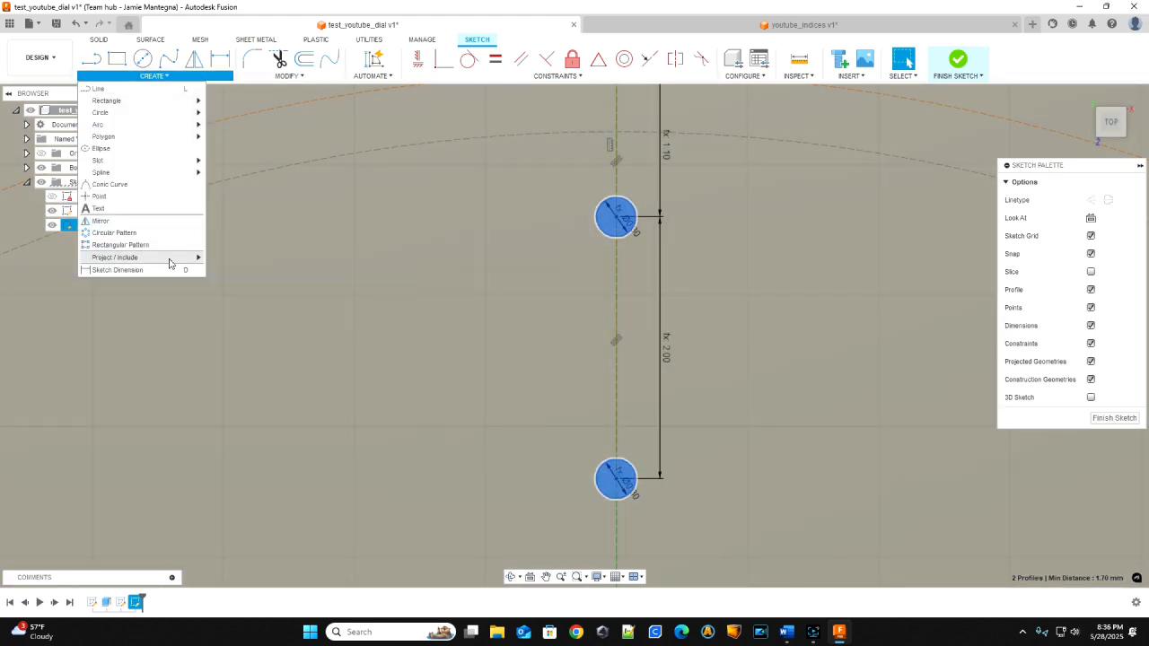
pyautogui.click(141, 235)
pyautogui.scroll(-5, 758, 333)
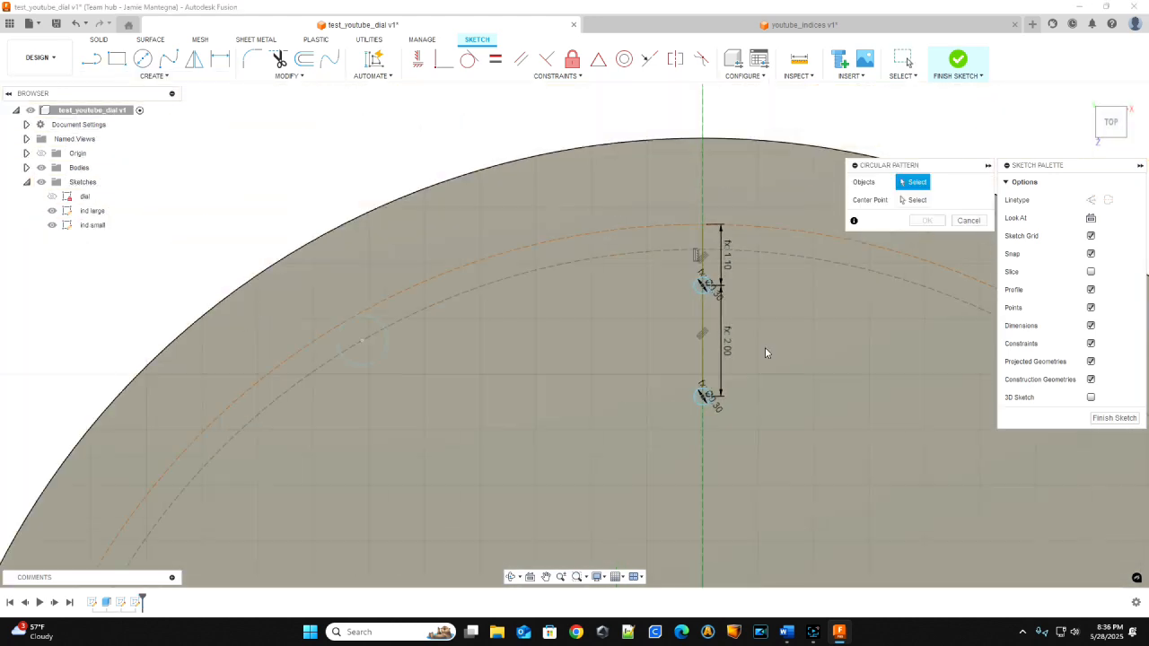
pyautogui.scroll(-4, 718, 341)
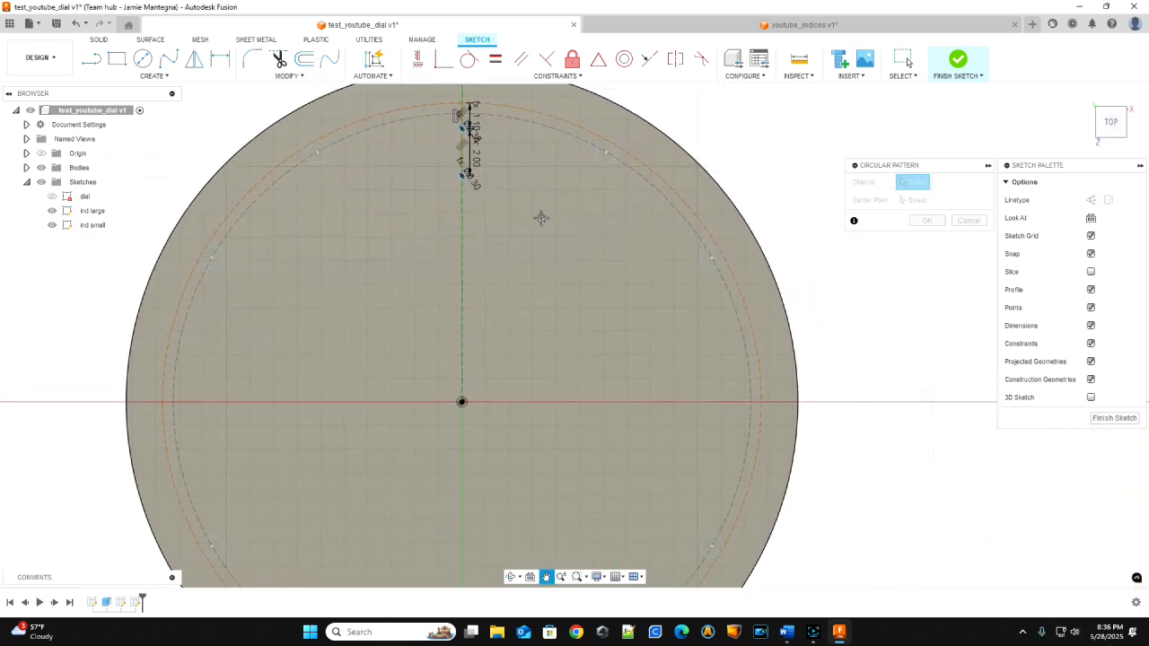
pyautogui.scroll(-3, 579, 286)
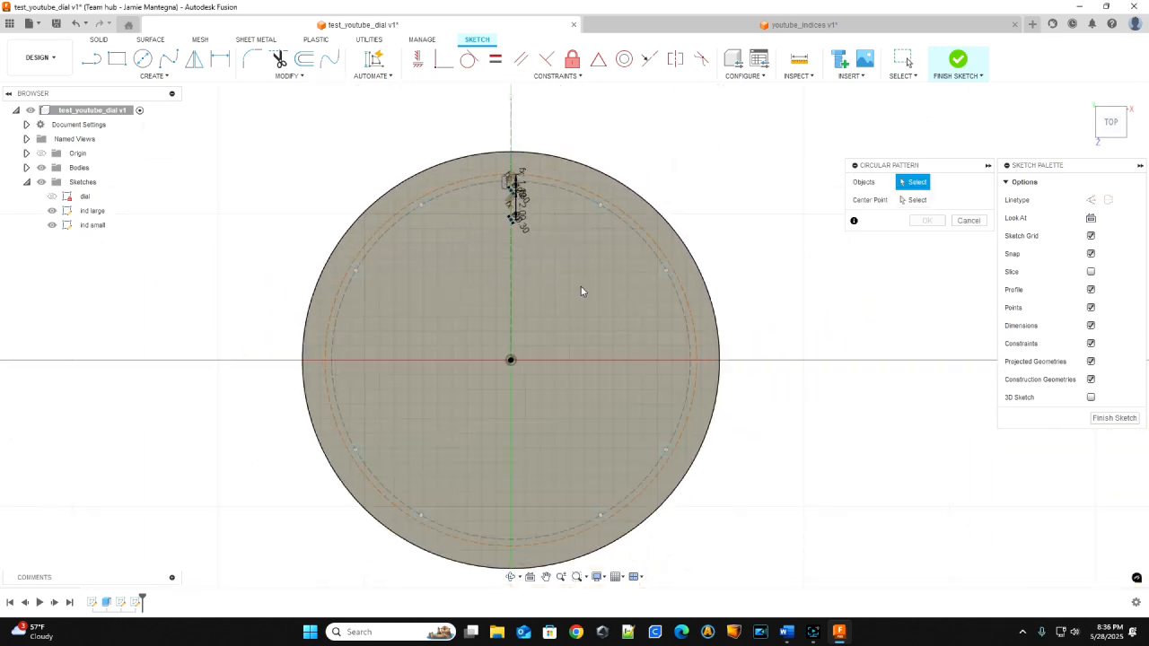
pyautogui.click(912, 199)
pyautogui.click(916, 182)
pyautogui.scroll(6, 486, 225)
pyautogui.moveTo(675, 163)
pyautogui.mouseDown(button='middle')
pyautogui.moveTo(688, 192)
pyautogui.moveTo(673, 336)
pyautogui.mouseUp(button='middle')
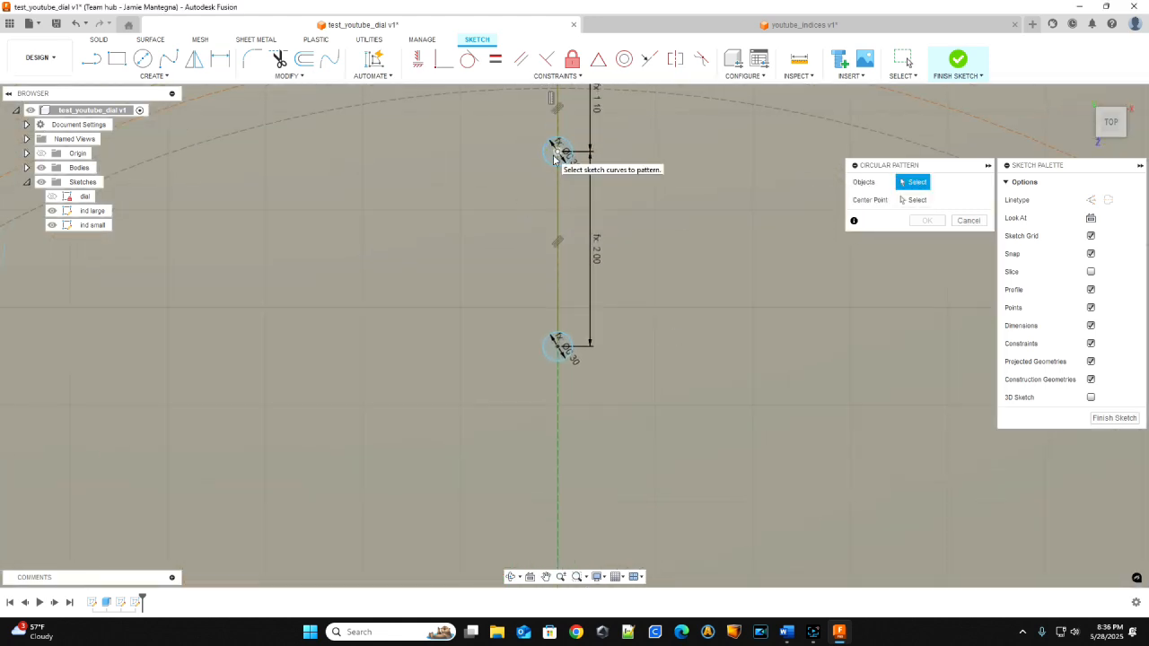
pyautogui.click(547, 162)
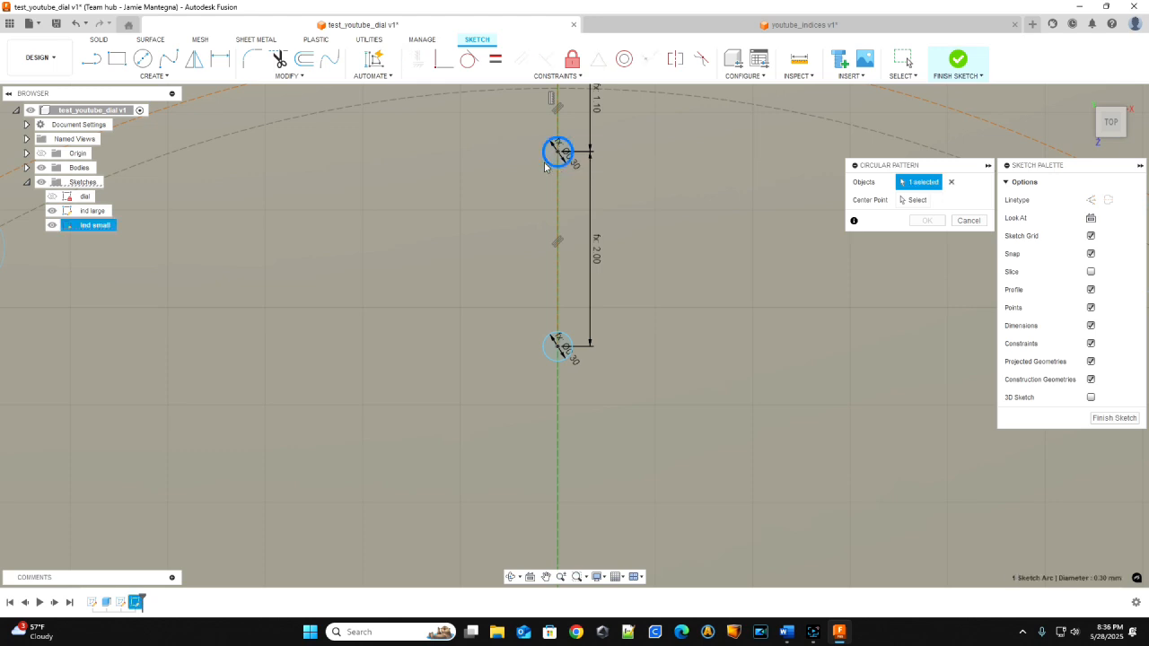
pyautogui.click(546, 344)
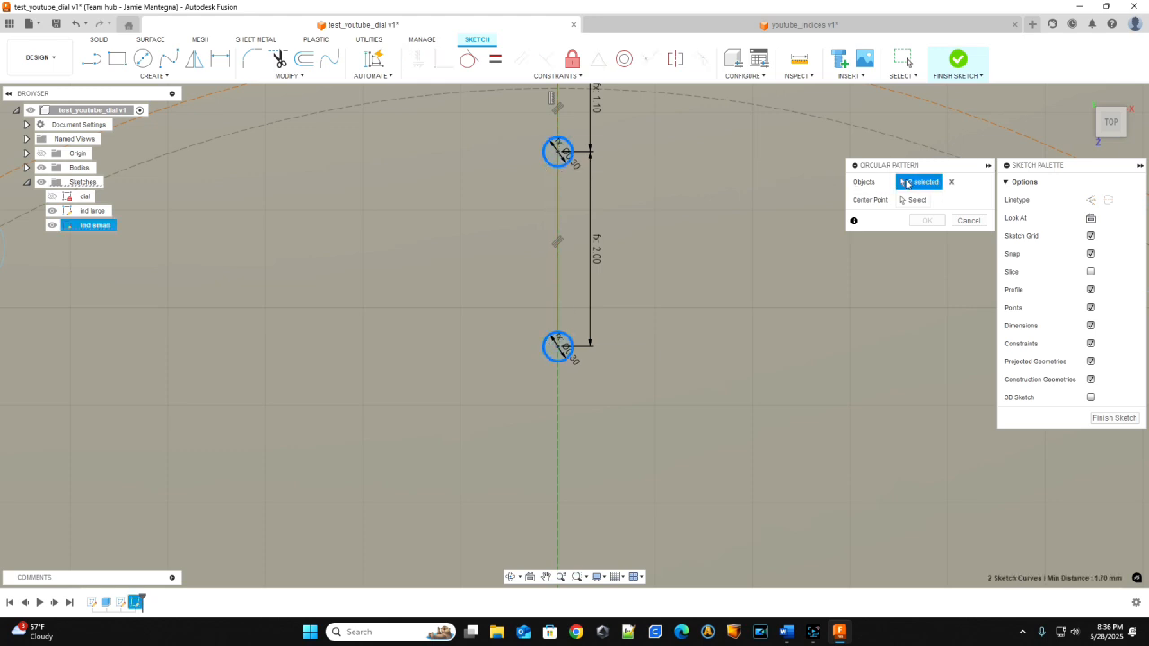
pyautogui.scroll(-10, 717, 297)
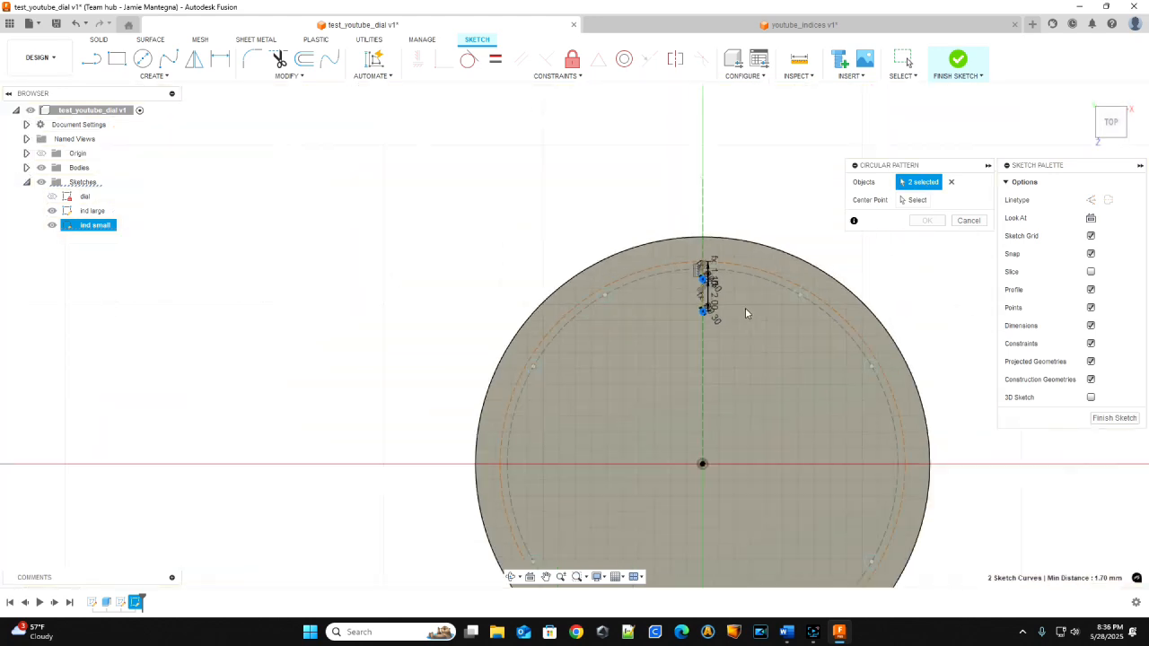
pyautogui.moveTo(742, 345)
pyautogui.mouseDown(button='middle')
pyautogui.moveTo(562, 251)
pyautogui.moveTo(613, 272)
pyautogui.moveTo(623, 255)
pyautogui.mouseUp(button='middle')
pyautogui.scroll(3, 564, 255)
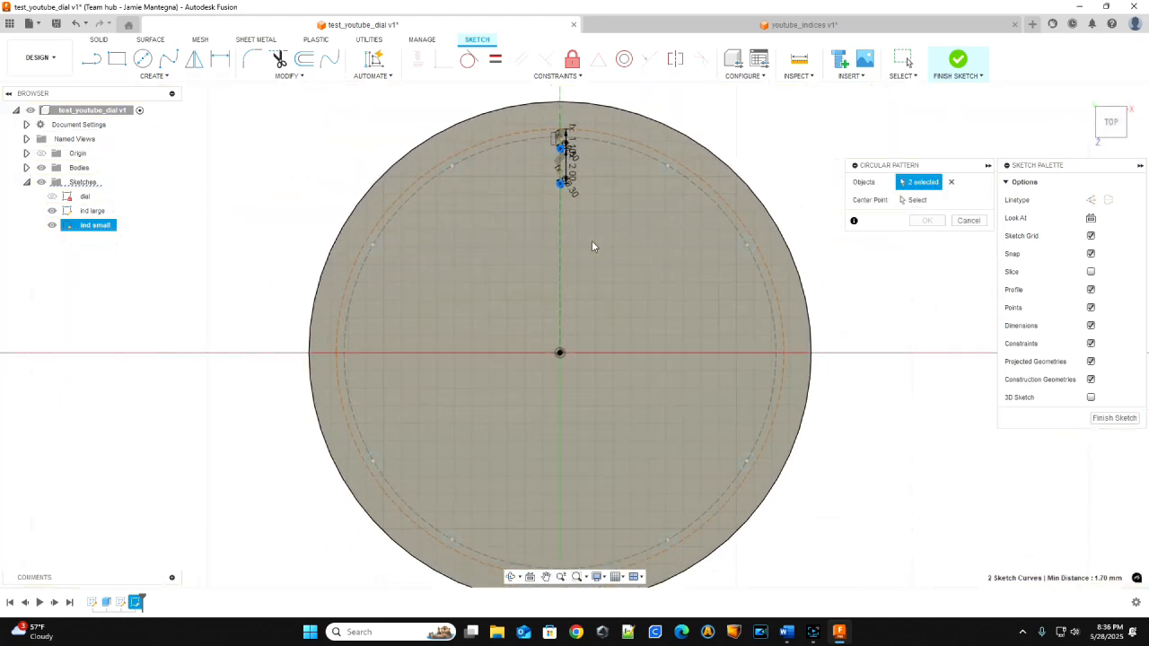
pyautogui.click(916, 200)
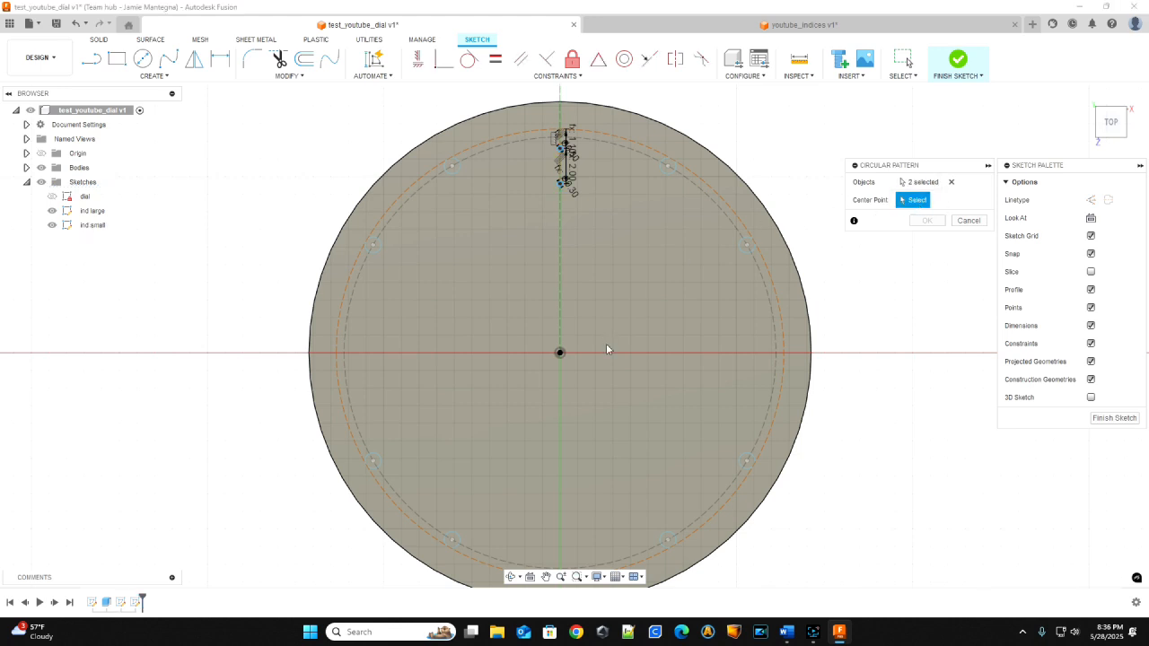
pyautogui.click(560, 355)
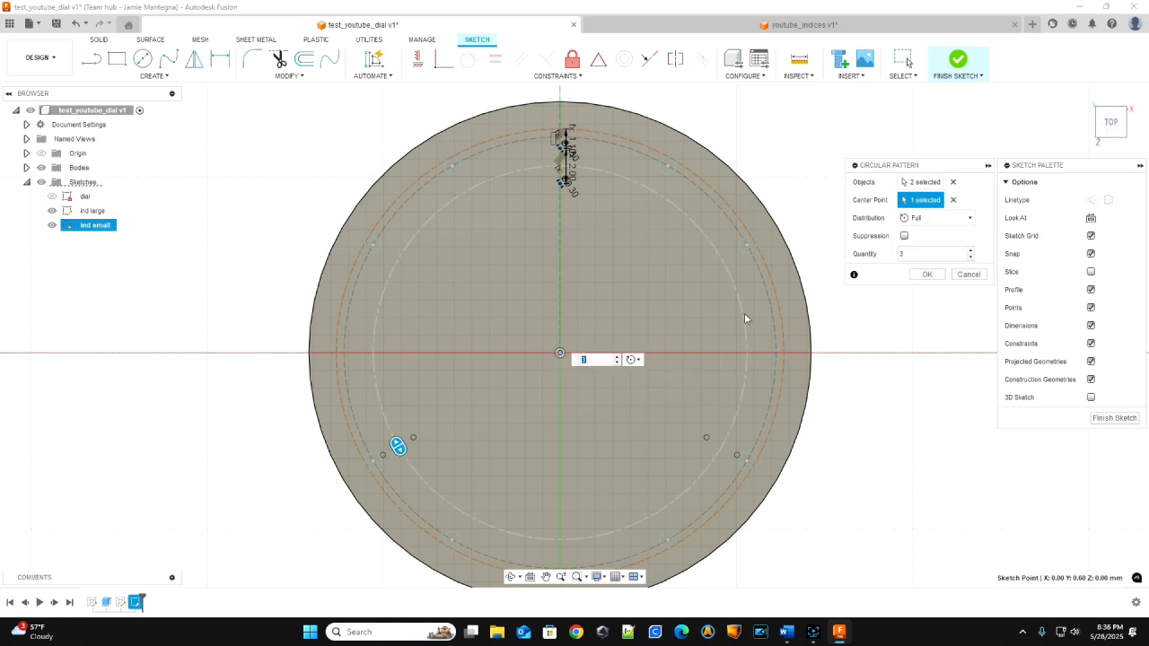
pyautogui.click(904, 236)
pyautogui.write('4')
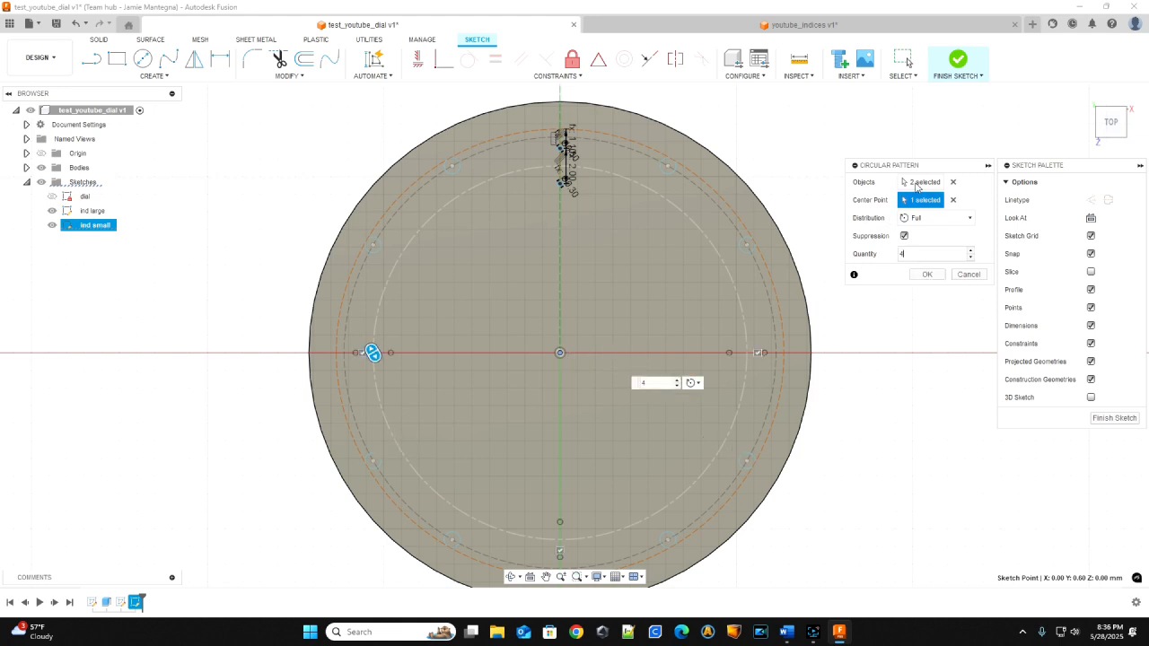
pyautogui.click(927, 276)
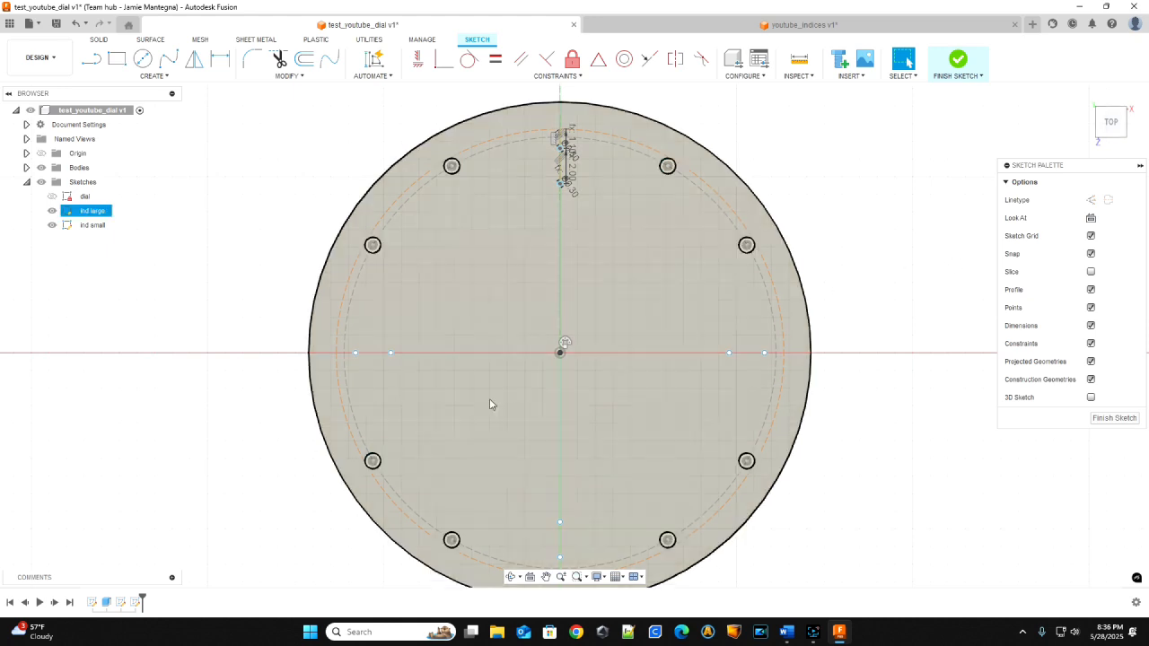
# Step: Examine the small circle pairs at 12 and 3 o'clock and their placement around the dial
pyautogui.scroll(-1, 533, 396)
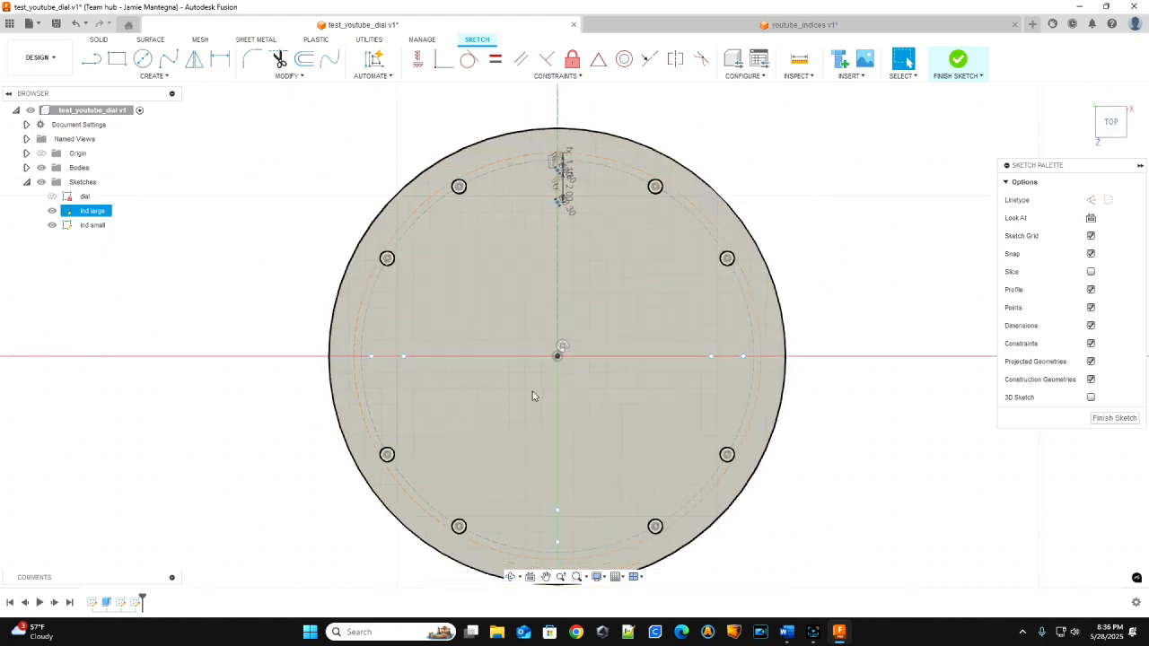
pyautogui.scroll(5, 716, 392)
pyautogui.scroll(-1, 759, 288)
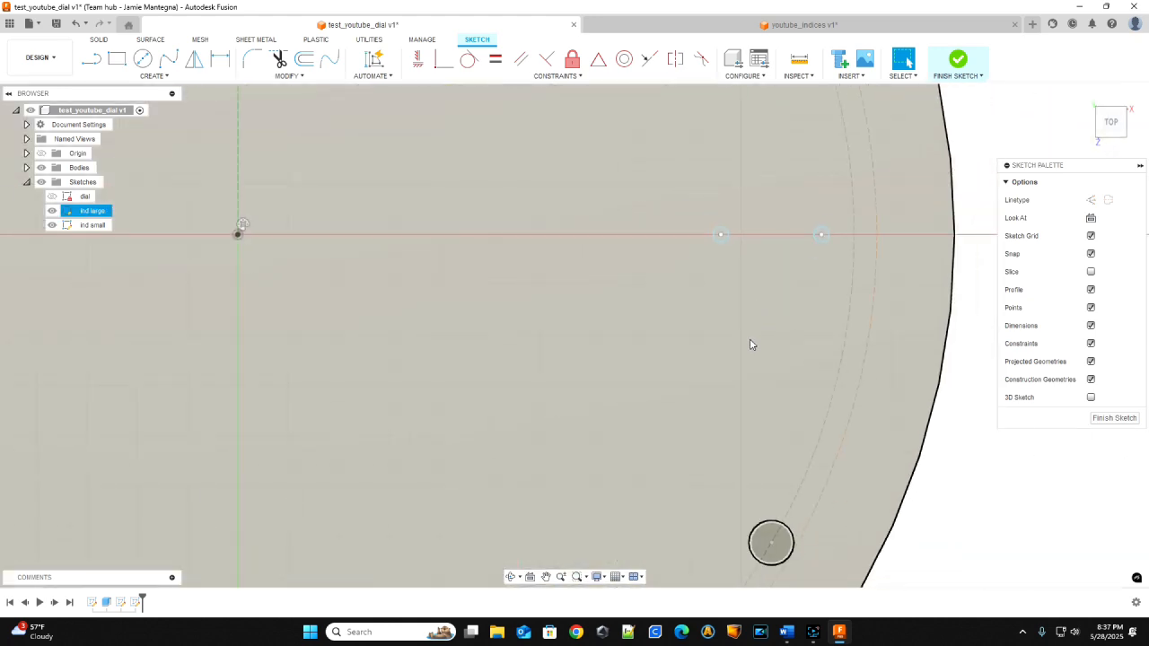
pyautogui.scroll(-5, 752, 344)
pyautogui.scroll(6, 664, 290)
pyautogui.scroll(3, 620, 338)
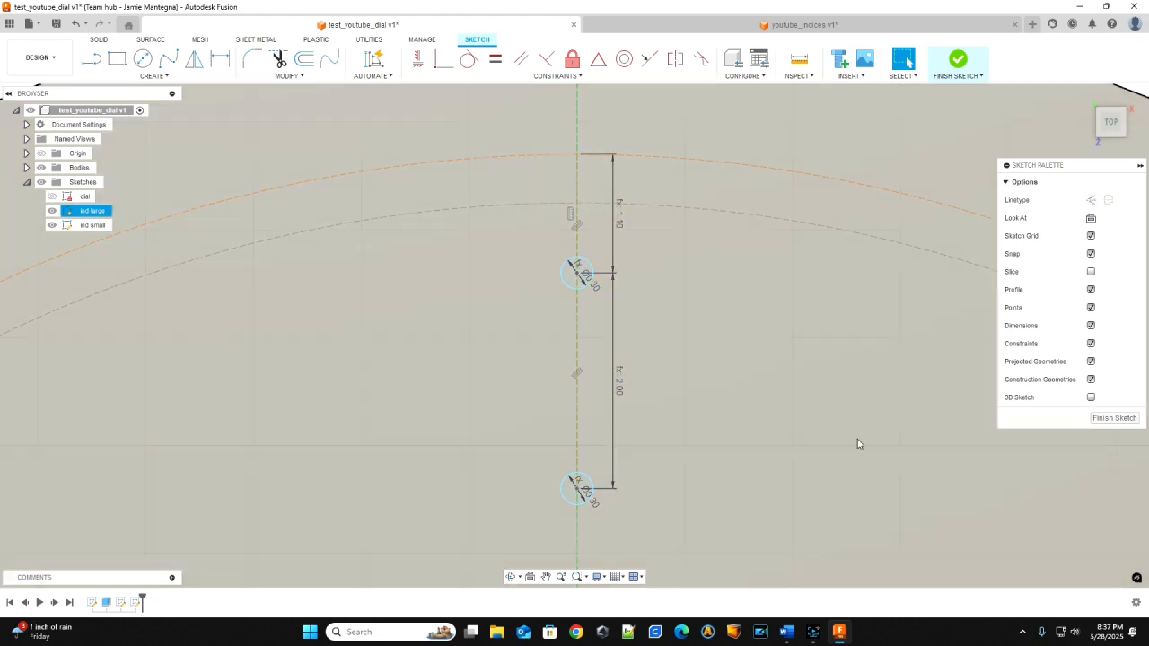
pyautogui.scroll(-6, 853, 445)
pyautogui.moveTo(927, 491); pyautogui.dragTo(563, 194, button='middle')
pyautogui.scroll(6, 752, 464)
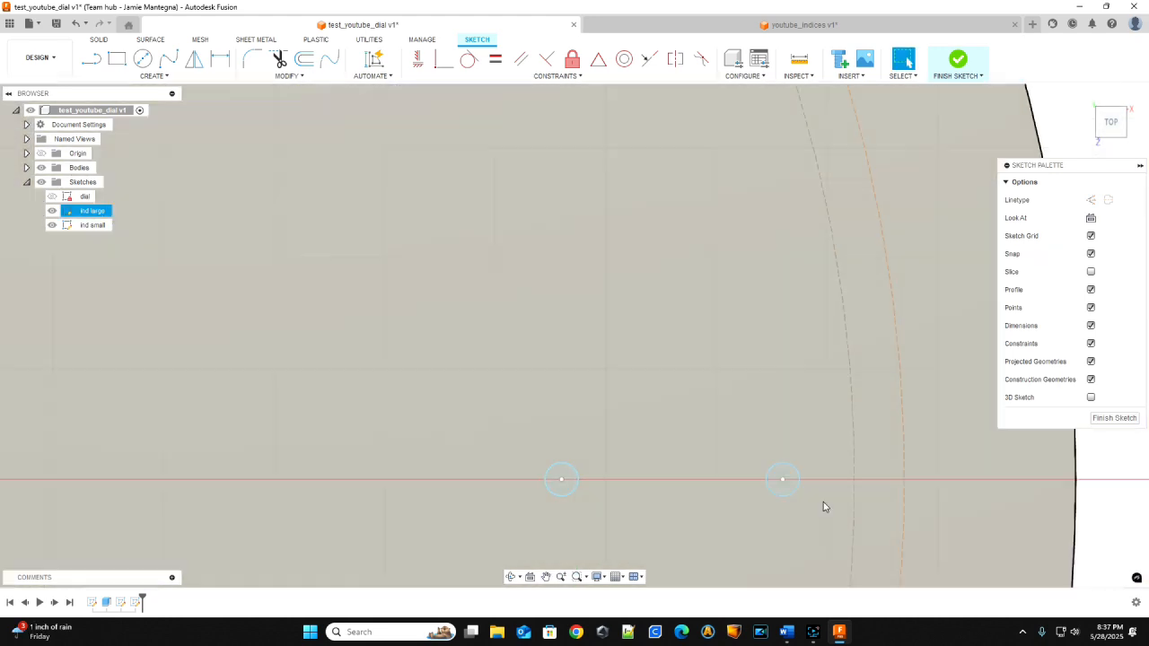
pyautogui.scroll(-8, 583, 508)
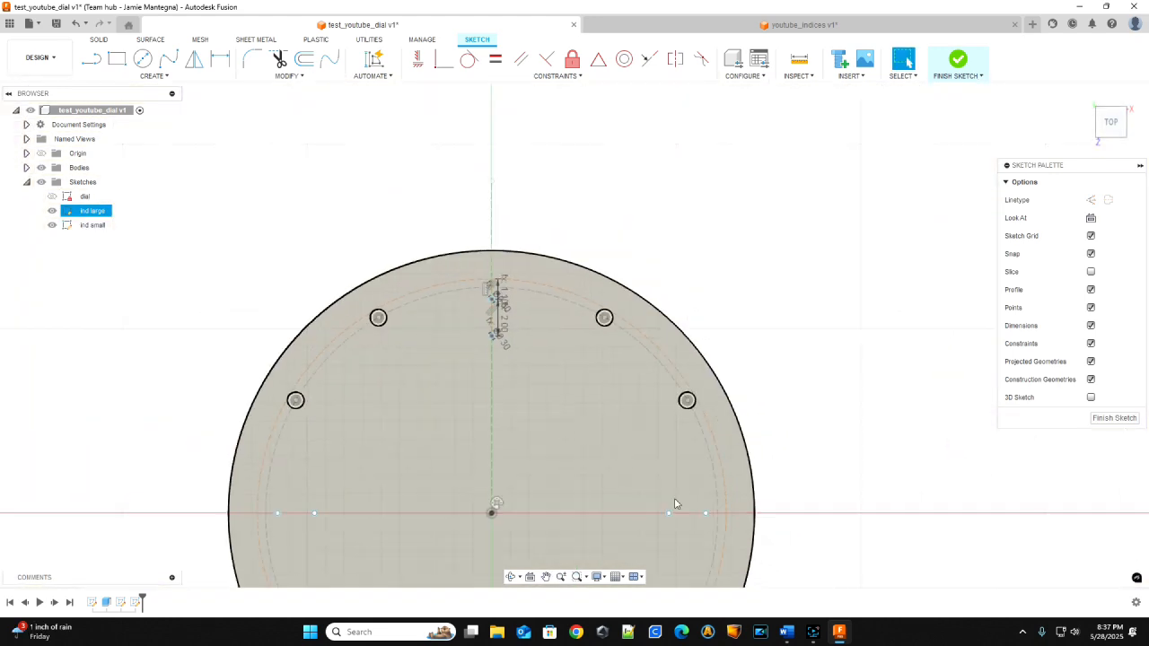
pyautogui.moveTo(572, 477); pyautogui.dragTo(668, 273, button='middle')
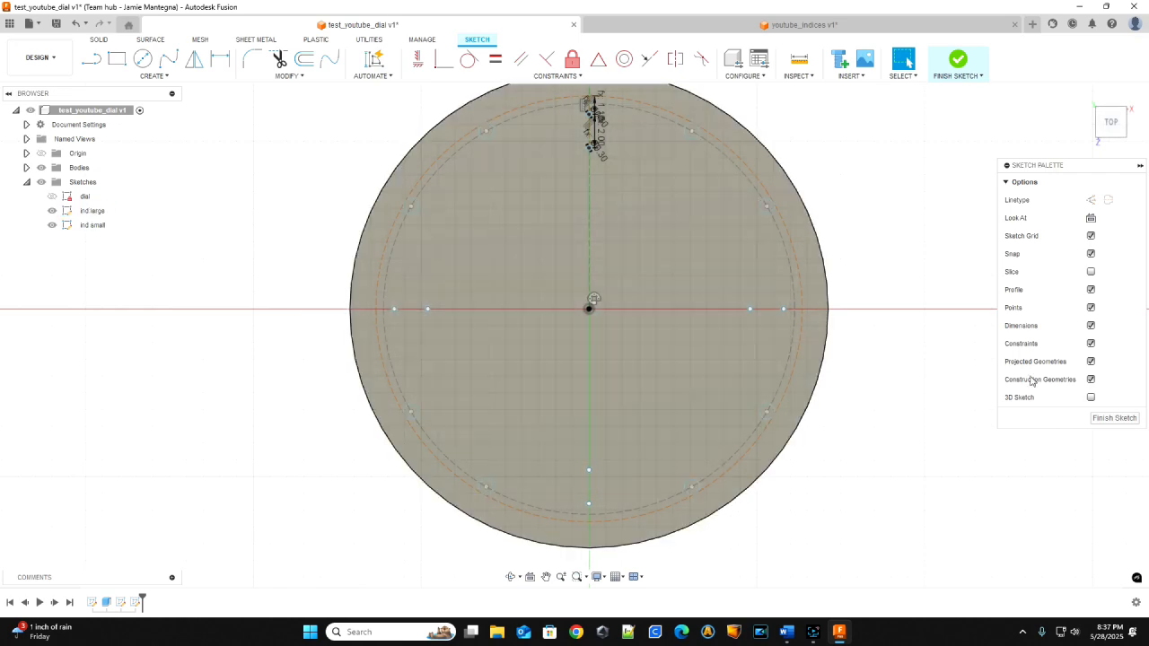
# Step: Undo the circular pattern of the two small circles in the ind small sketch
pyautogui.rightClick(137, 603)
pyautogui.click(195, 456)
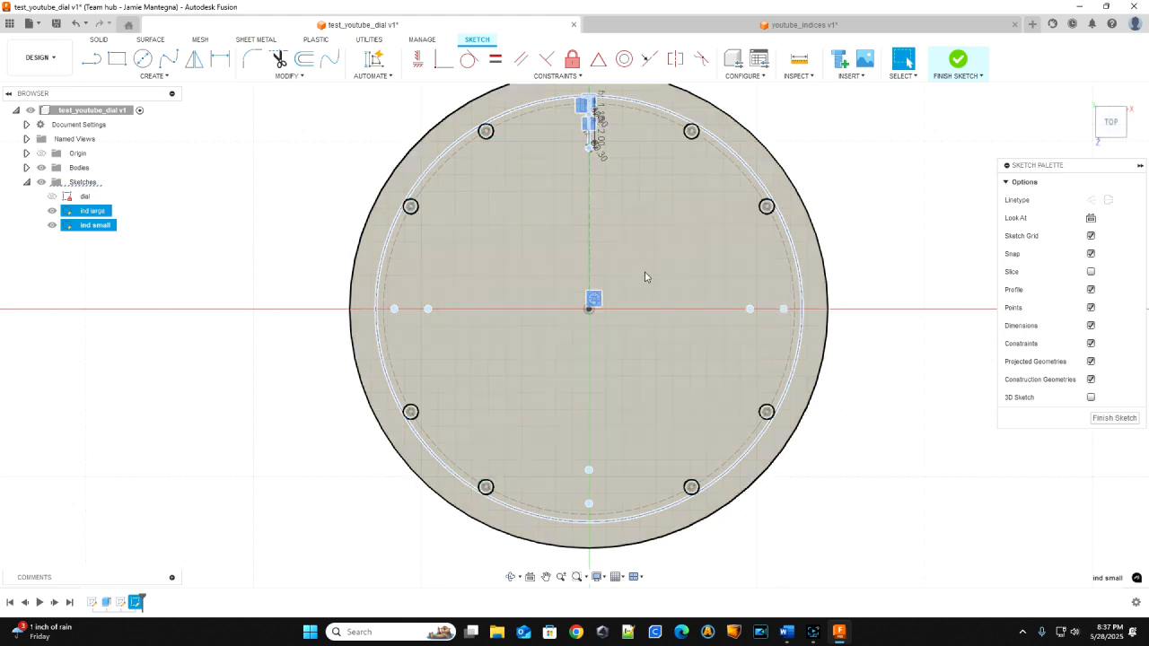
pyautogui.click(891, 201)
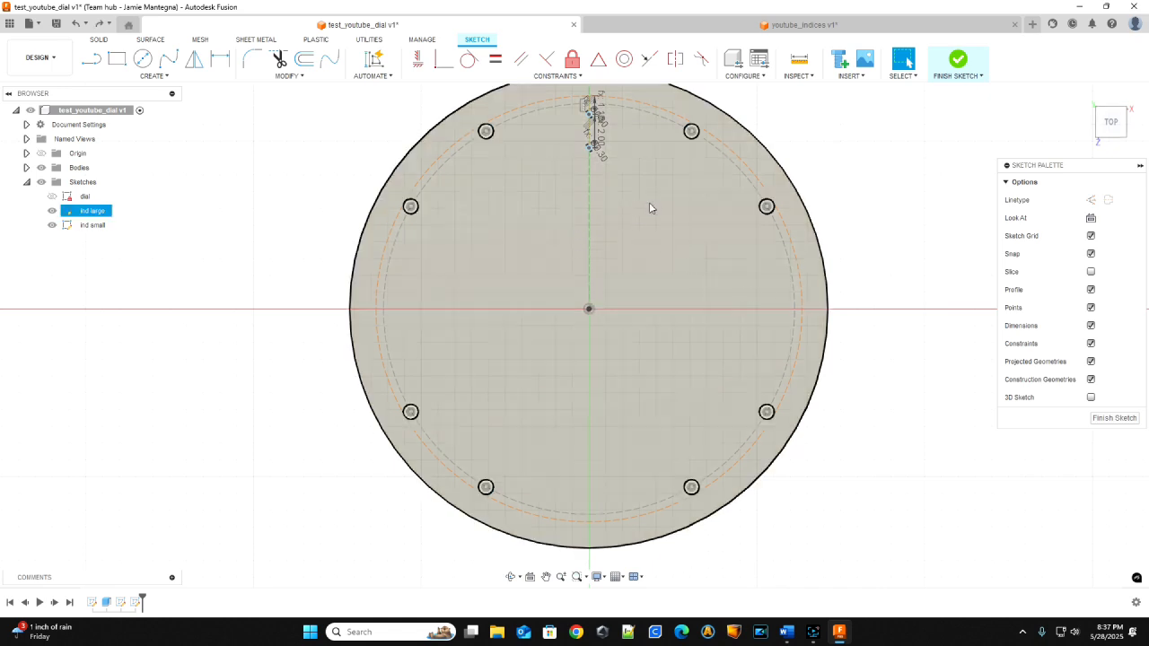
# Step: Set up a new circular pattern of the two small circles at 12 o'clock around the dial's centre point
pyautogui.scroll(-3, 642, 215)
pyautogui.scroll(4, 628, 215)
pyautogui.moveTo(634, 205); pyautogui.dragTo(680, 341, button='middle')
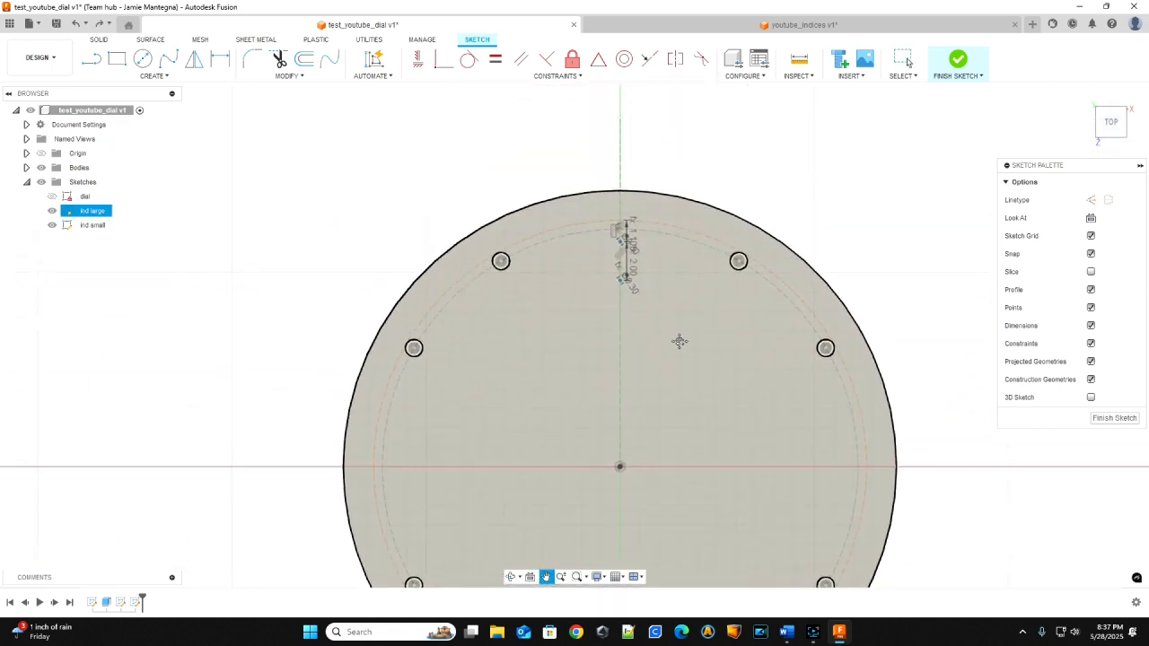
pyautogui.scroll(5, 674, 301)
pyautogui.press('Escape')
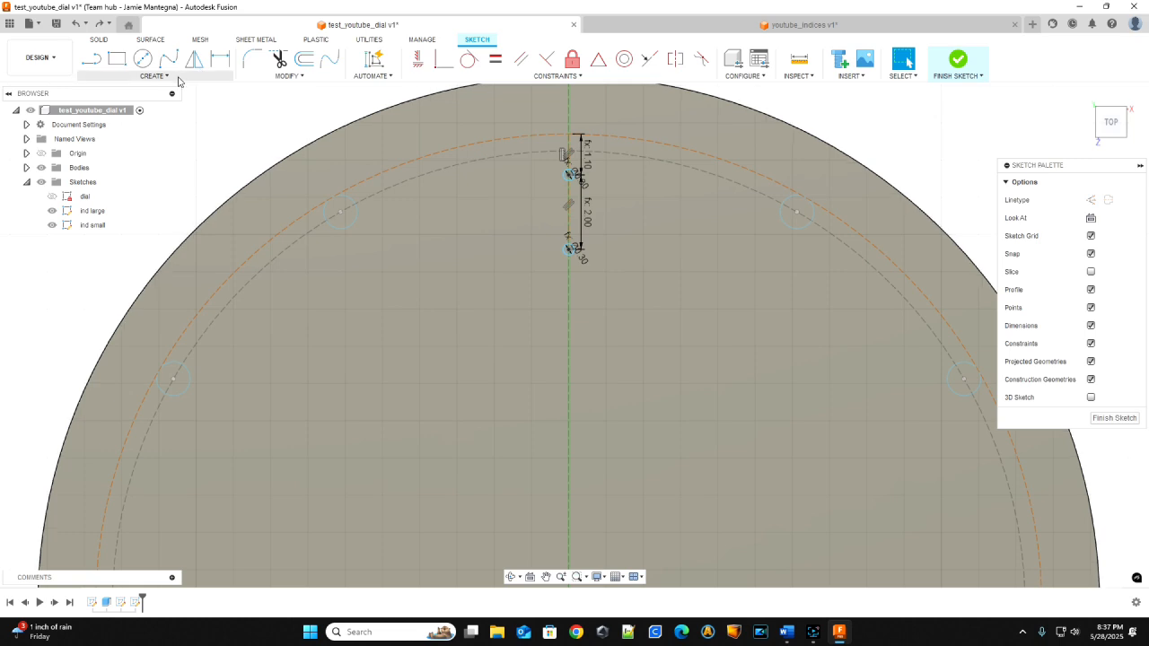
pyautogui.click(177, 79)
pyautogui.click(126, 244)
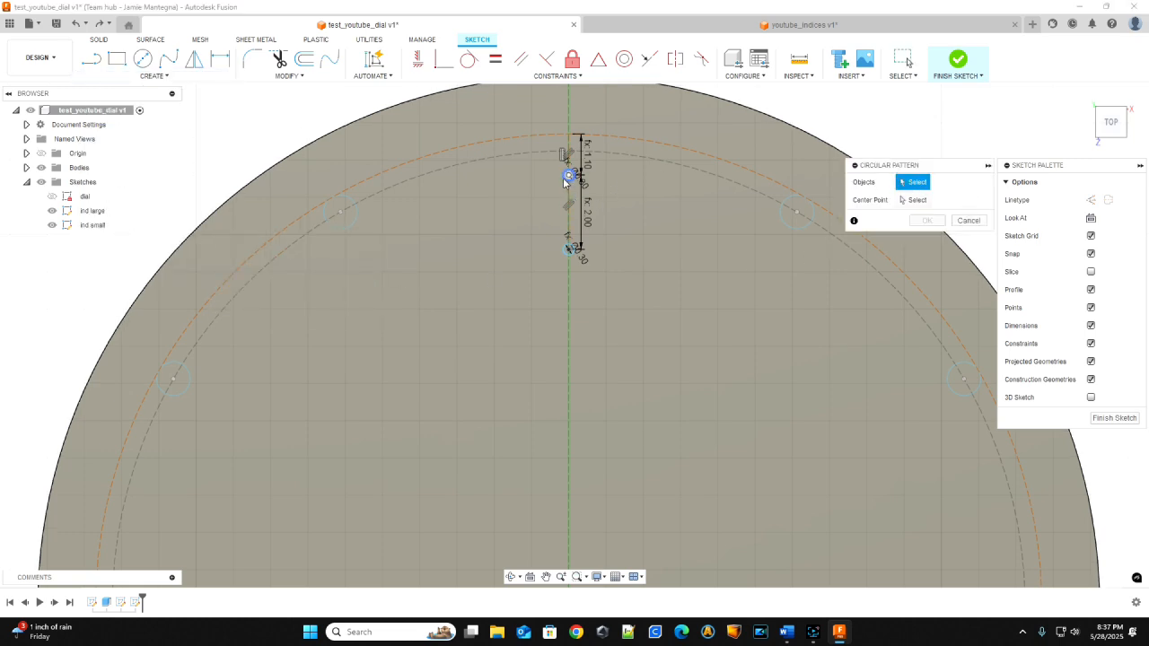
pyautogui.click(568, 174)
pyautogui.click(569, 249)
pyautogui.click(916, 204)
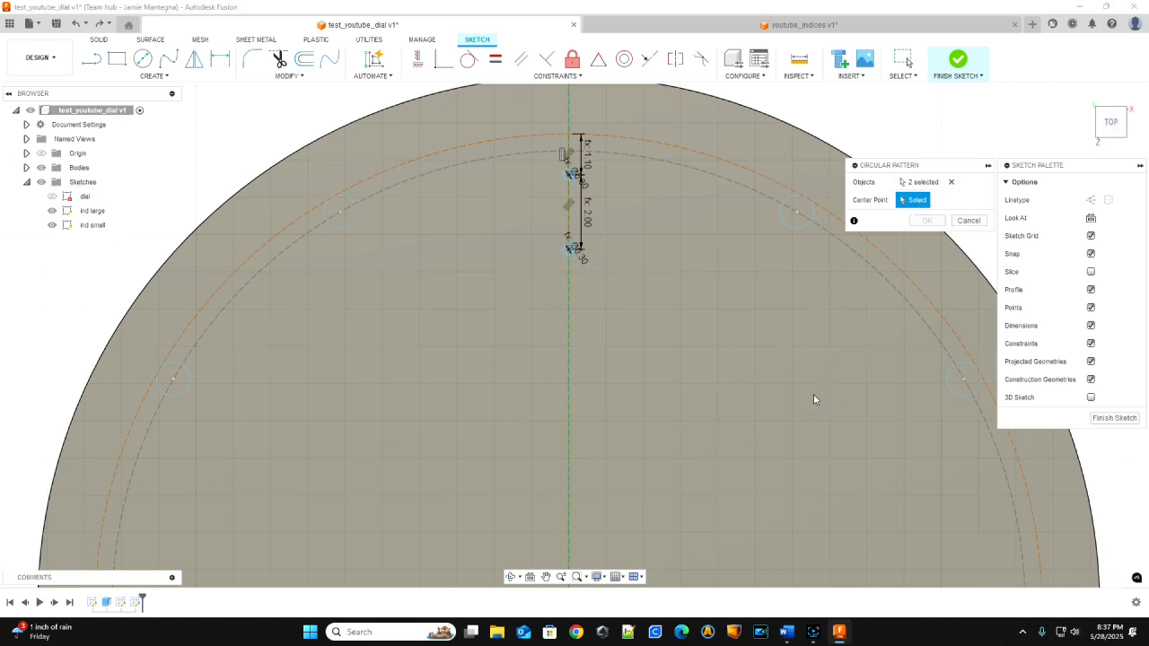
pyautogui.moveTo(794, 404); pyautogui.dragTo(778, 162, button='middle')
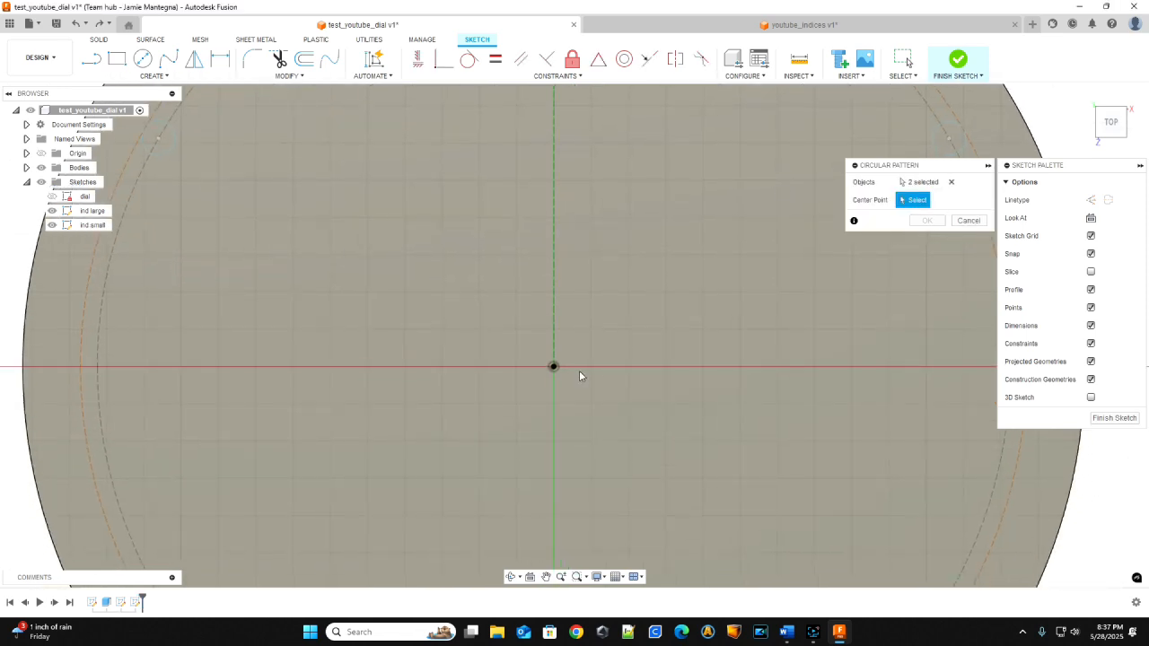
pyautogui.click(554, 368)
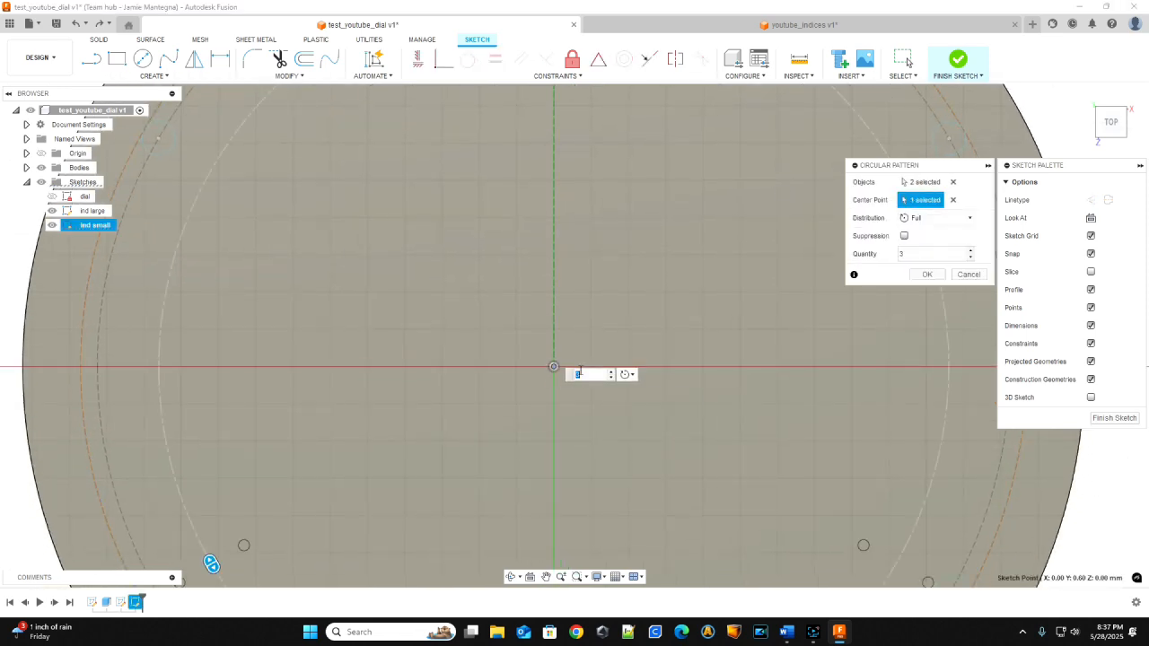
# Step: Enable suppression, set the pattern quantity to 4, and create it with the 3 o'clock instance suppressed
pyautogui.click(904, 237)
pyautogui.moveTo(917, 255); pyautogui.dragTo(883, 255)
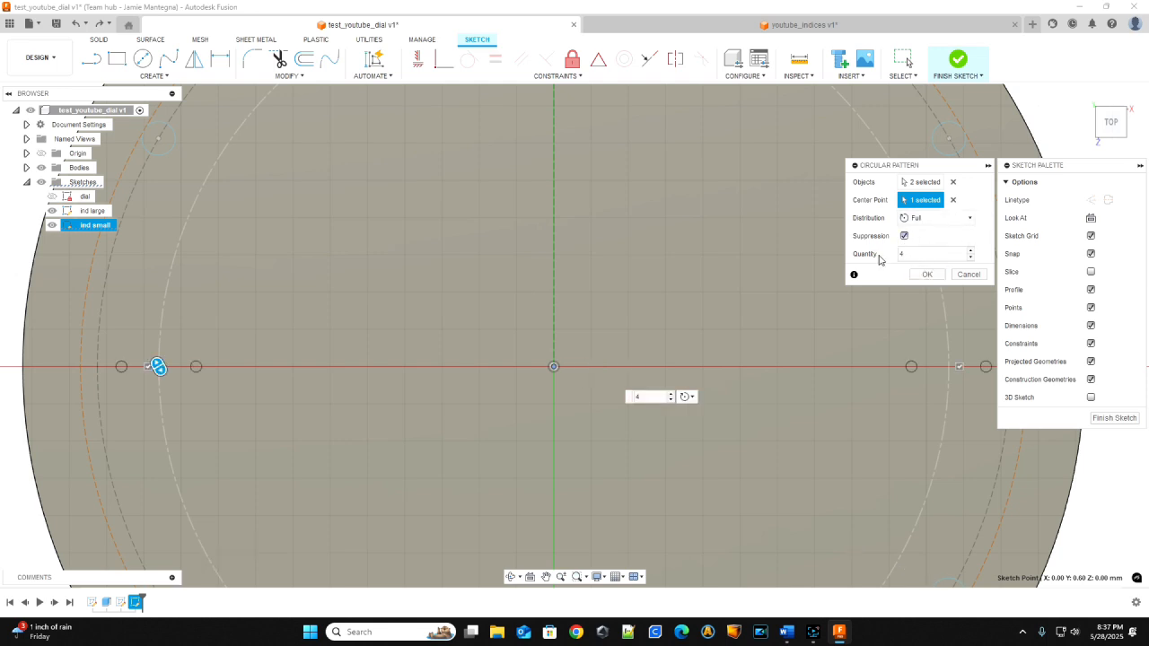
pyautogui.scroll(-4, 831, 395)
pyautogui.click(901, 372)
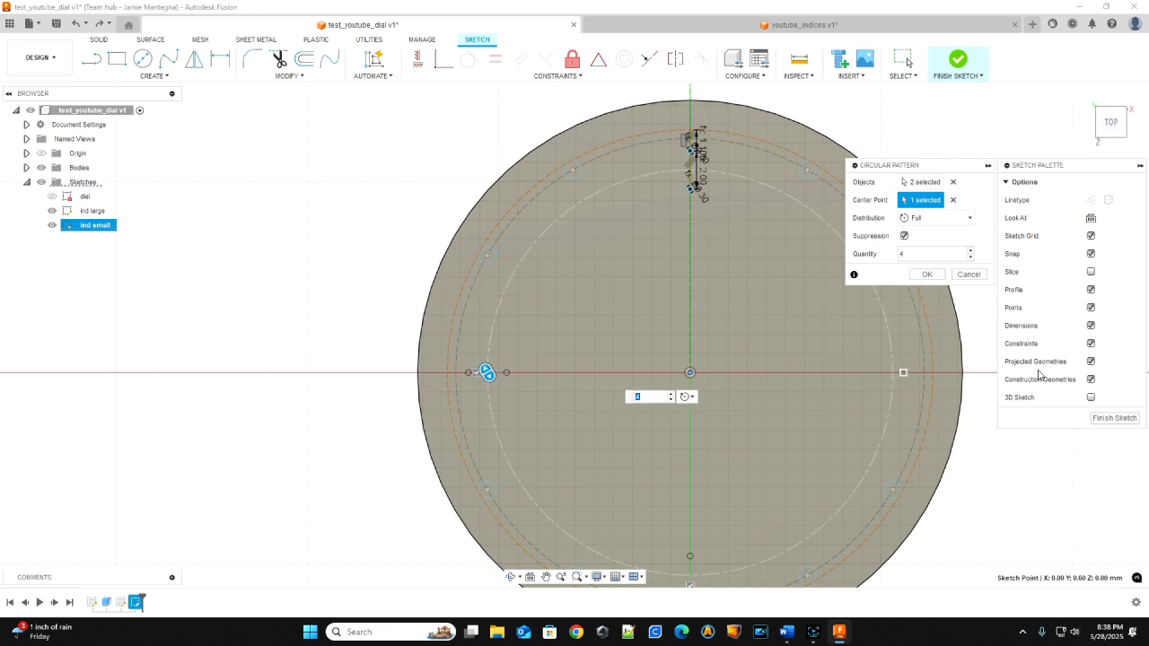
pyautogui.click(928, 275)
# Step: Finish the ind small sketch and start a new sketch on the dial's face
pyautogui.moveTo(803, 455)
pyautogui.mouseDown(button='middle')
pyautogui.moveTo(787, 290)
pyautogui.moveTo(629, 344)
pyautogui.moveTo(602, 378)
pyautogui.mouseUp(button='middle')
pyautogui.scroll(-2, 583, 371)
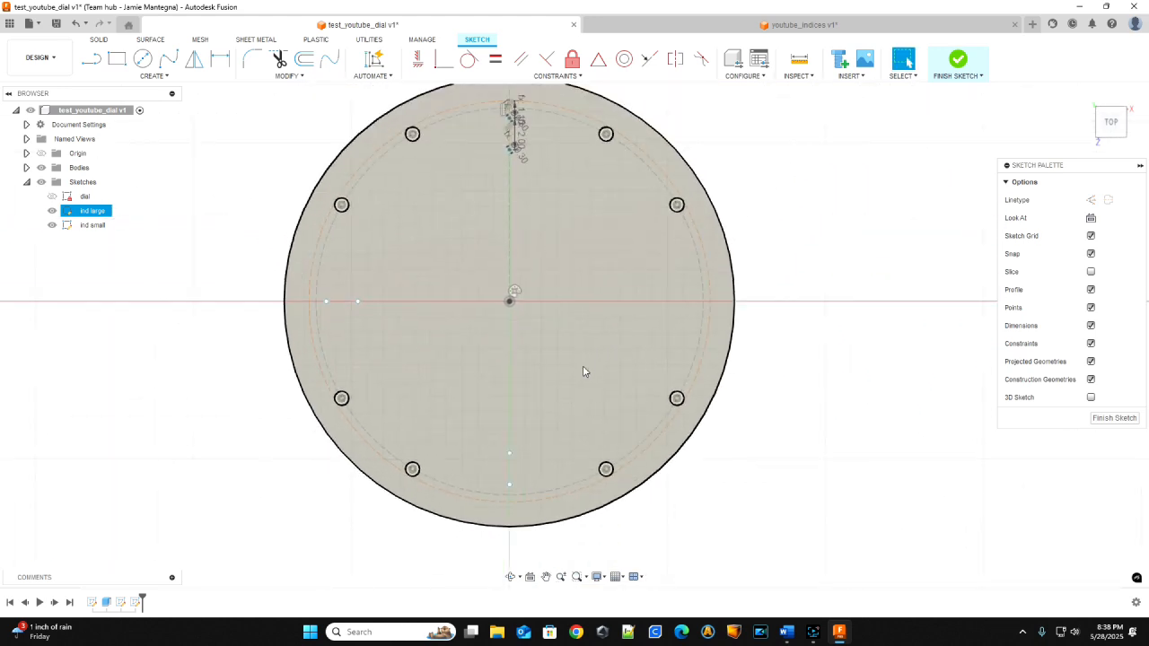
pyautogui.moveTo(582, 266); pyautogui.dragTo(667, 360, button='middle')
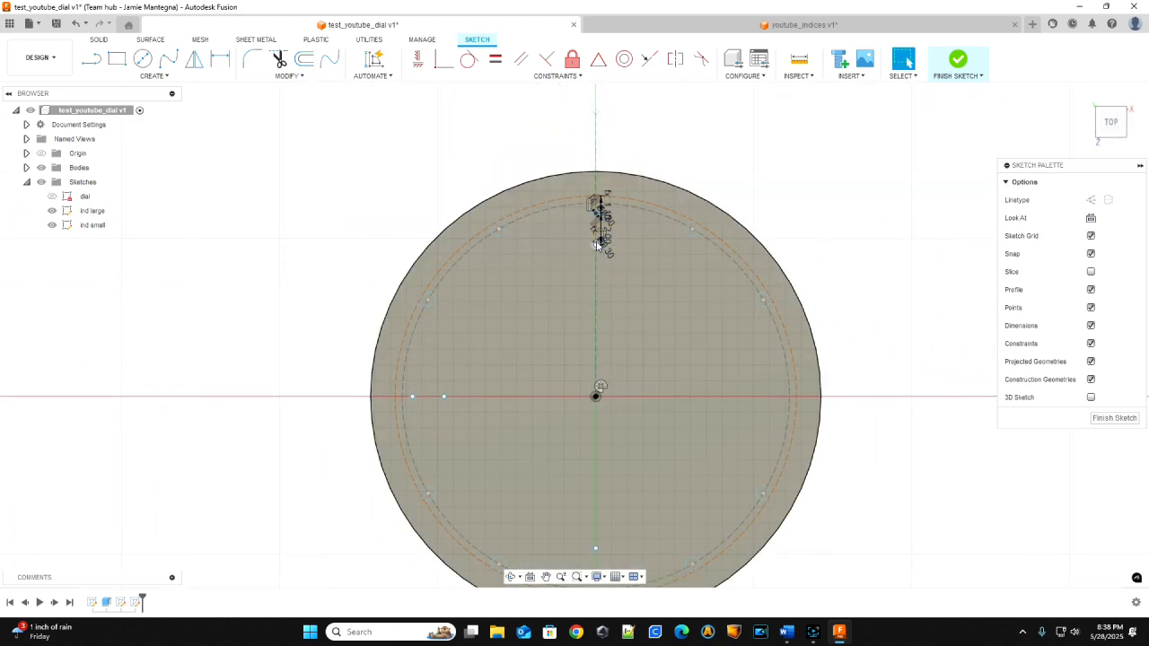
pyautogui.moveTo(702, 482); pyautogui.dragTo(669, 378, button='middle')
pyautogui.click(397, 388)
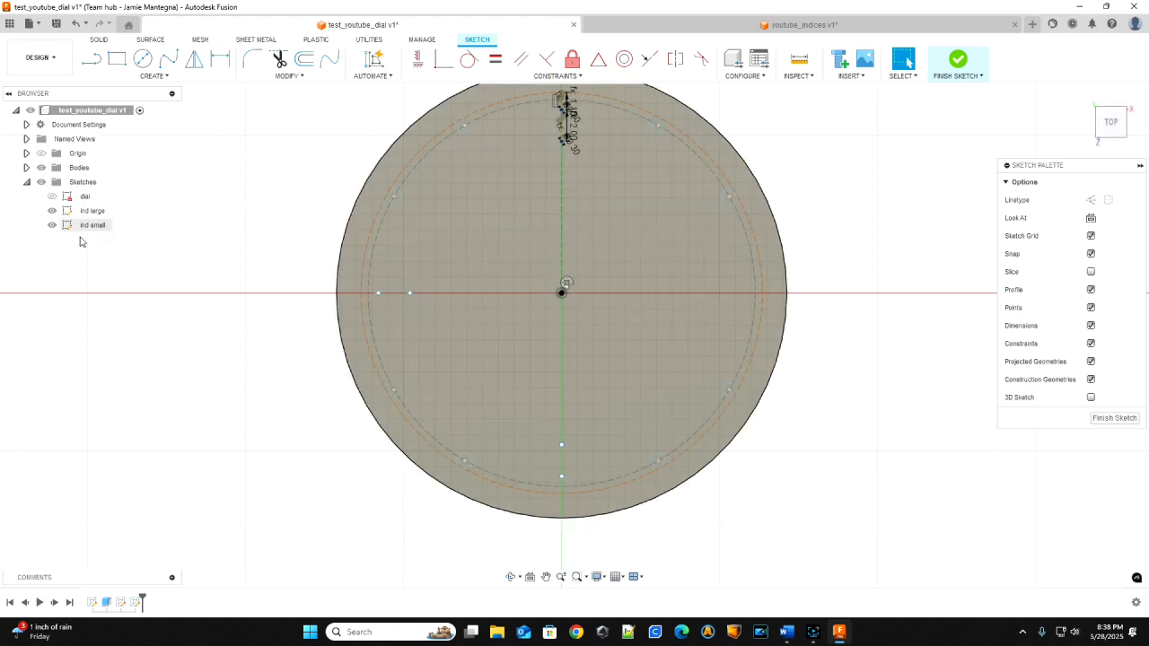
pyautogui.click(502, 236)
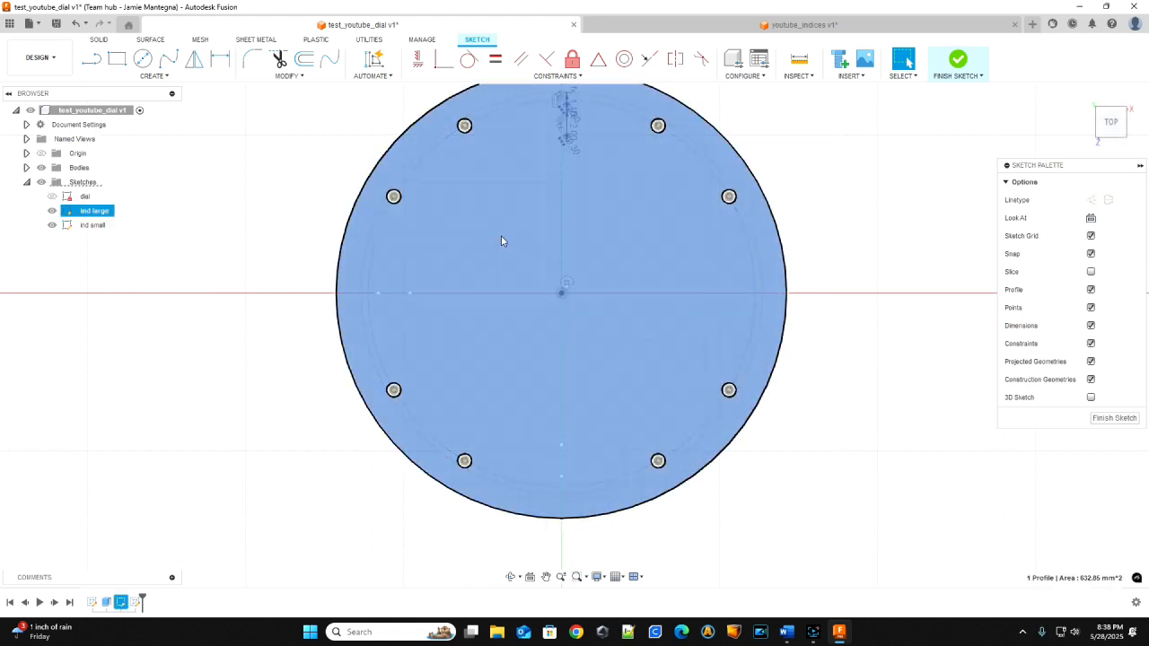
pyautogui.click(1113, 418)
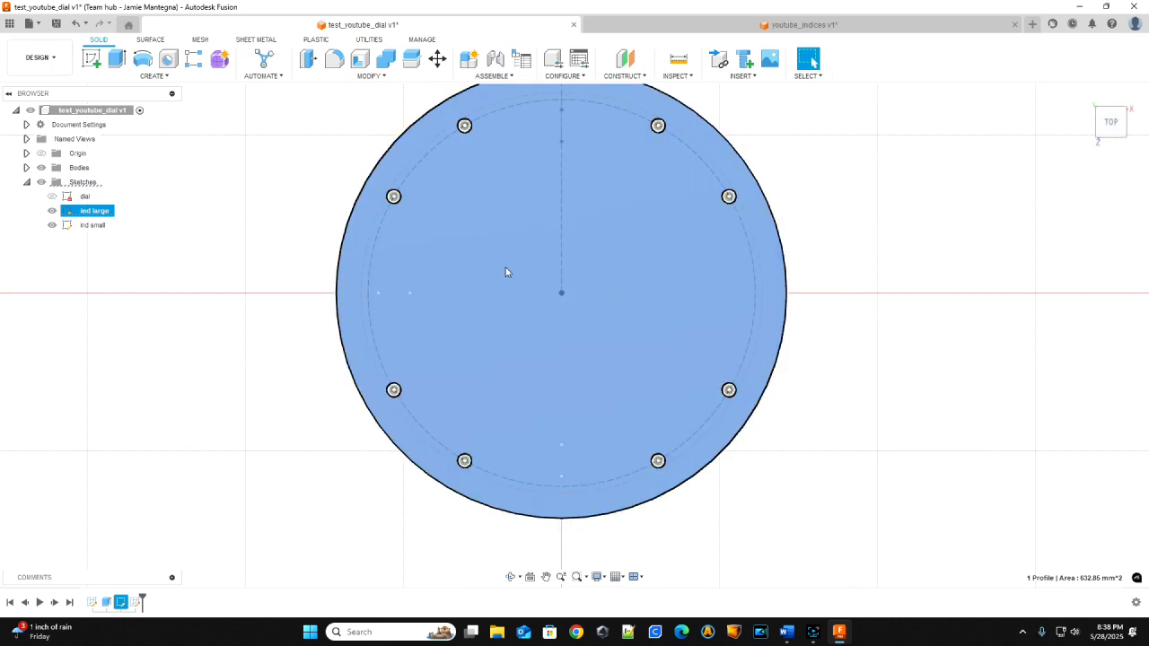
pyautogui.click(99, 67)
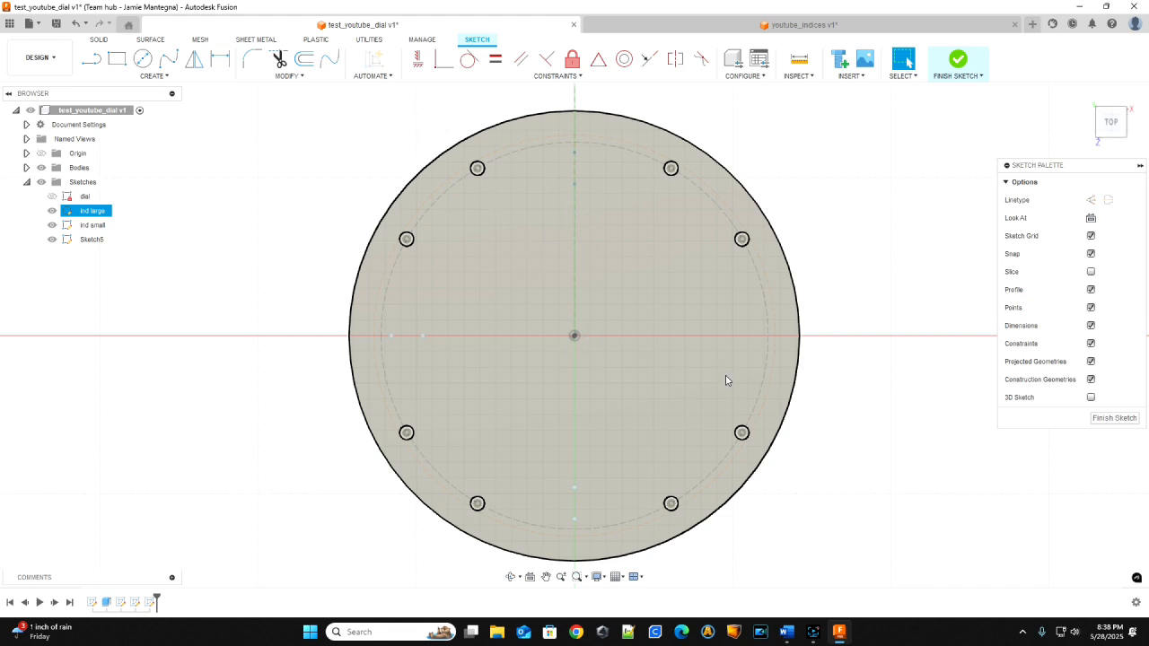
pyautogui.click(831, 357)
# Step: Draw a horizontal construction line from the dial's centre toward 3 o'clock, with its length set to date_wind_center
pyautogui.click(91, 59)
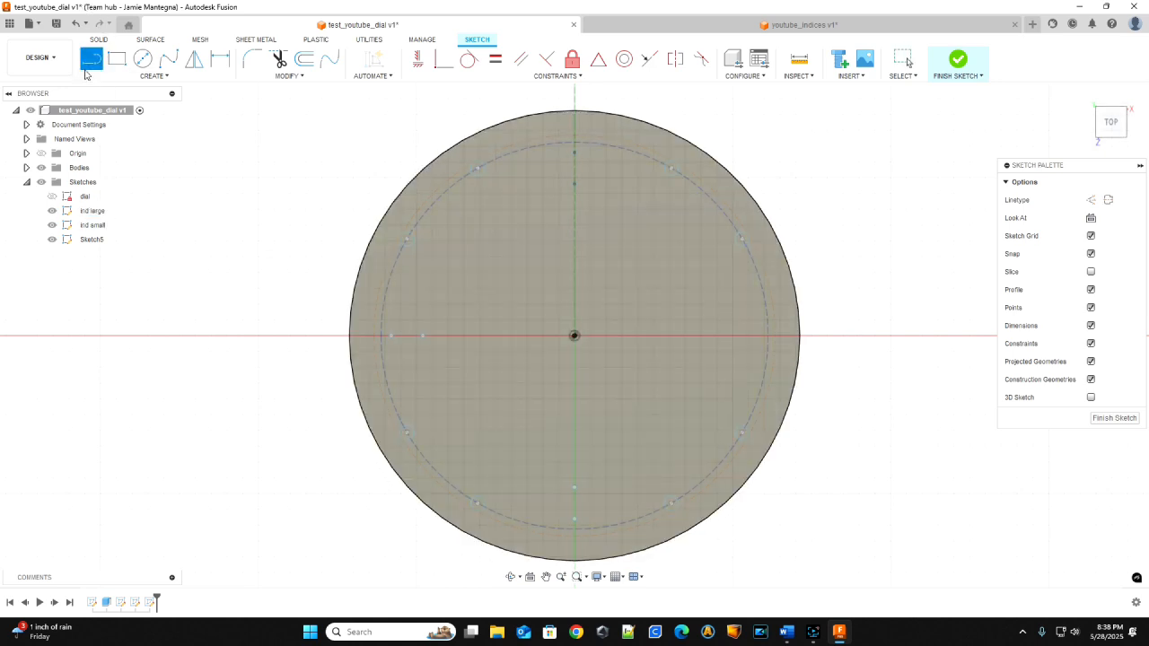
pyautogui.click(575, 337)
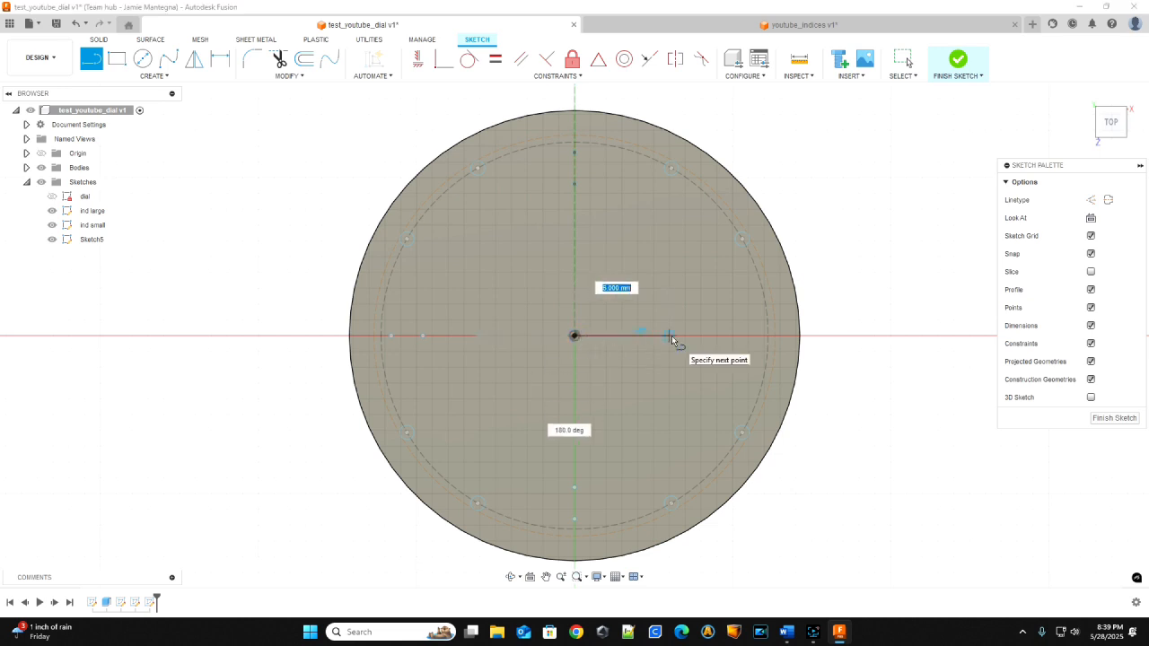
pyautogui.write('date')
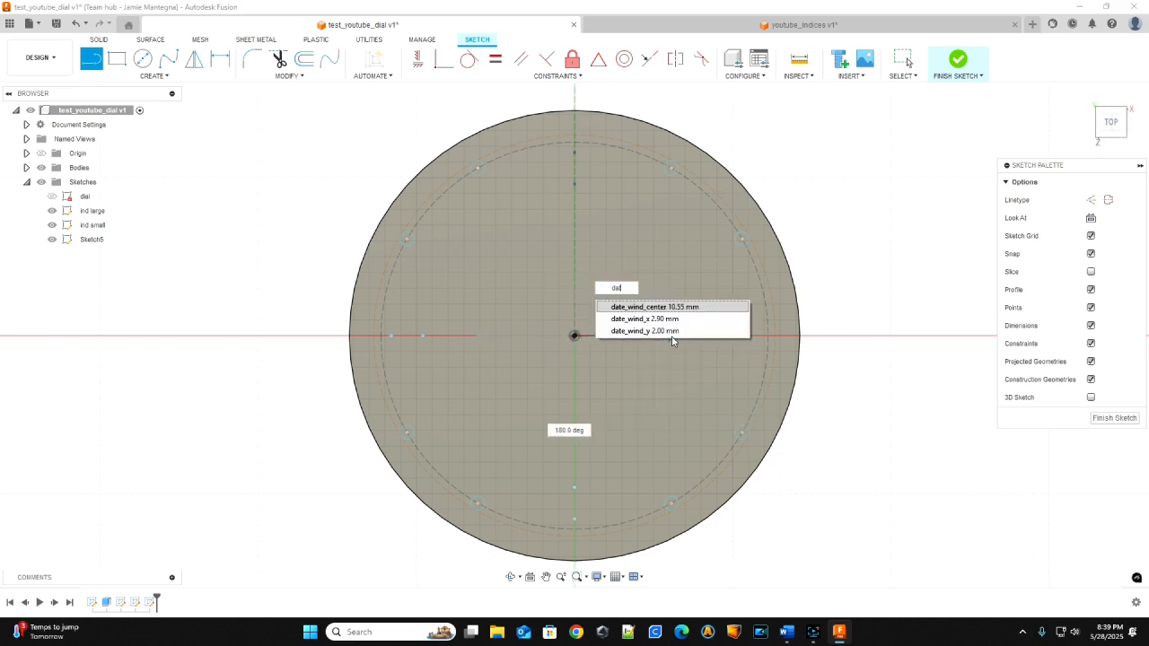
pyautogui.click(660, 306)
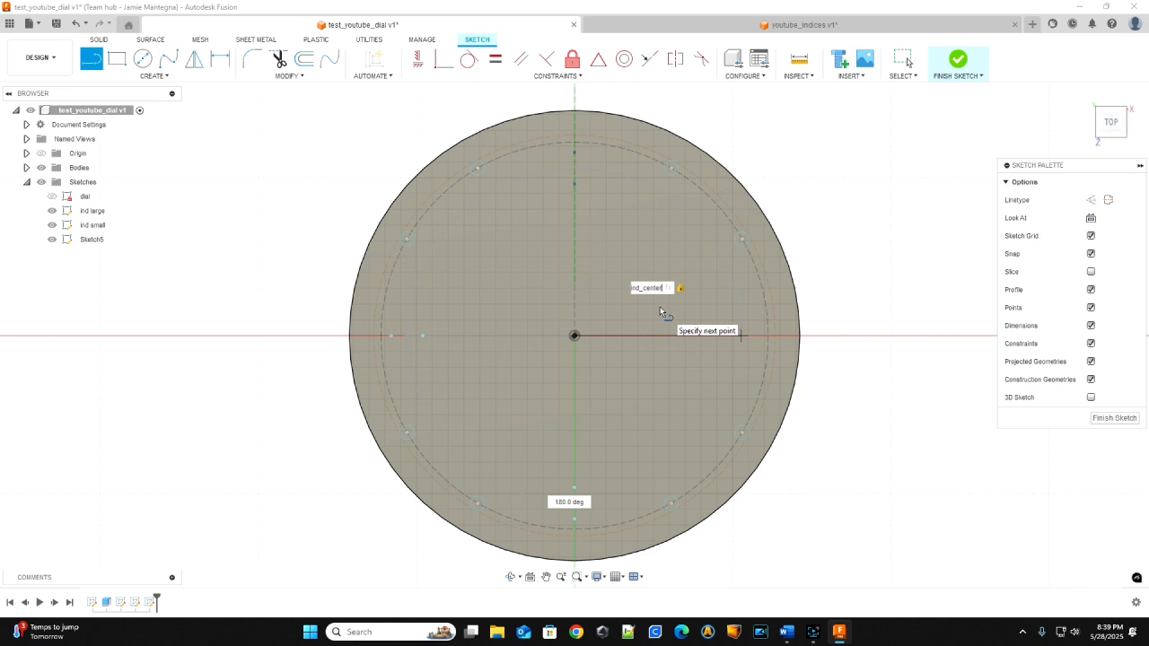
pyautogui.press('Return')
pyautogui.press('Escape')
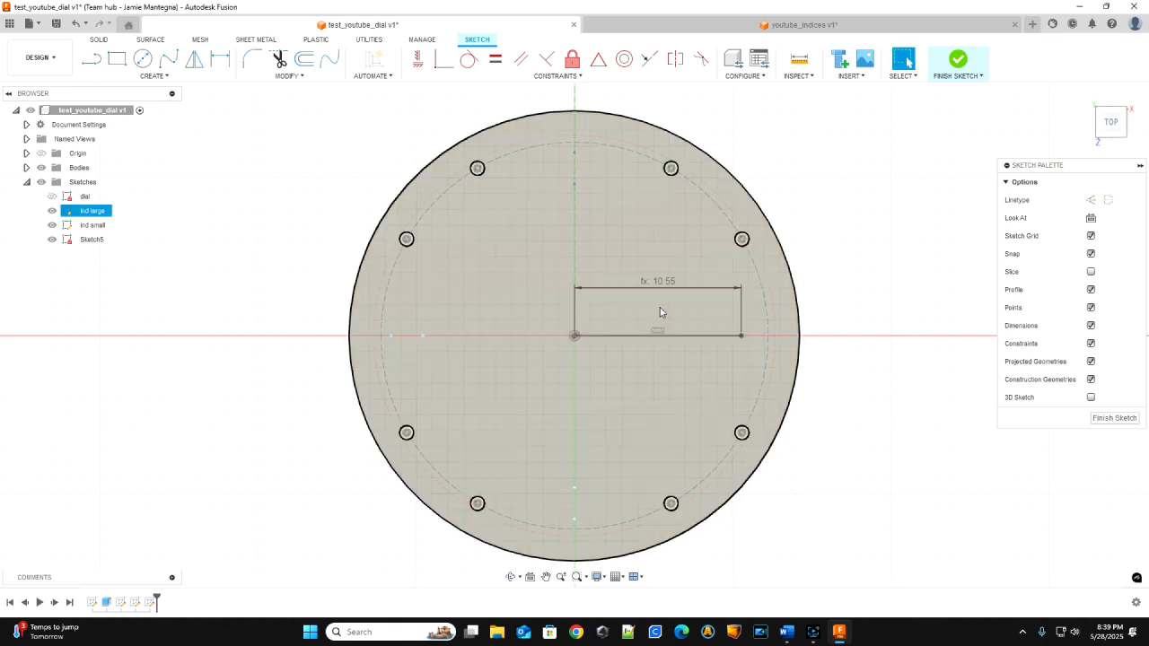
pyautogui.click(607, 335)
pyautogui.click(1090, 199)
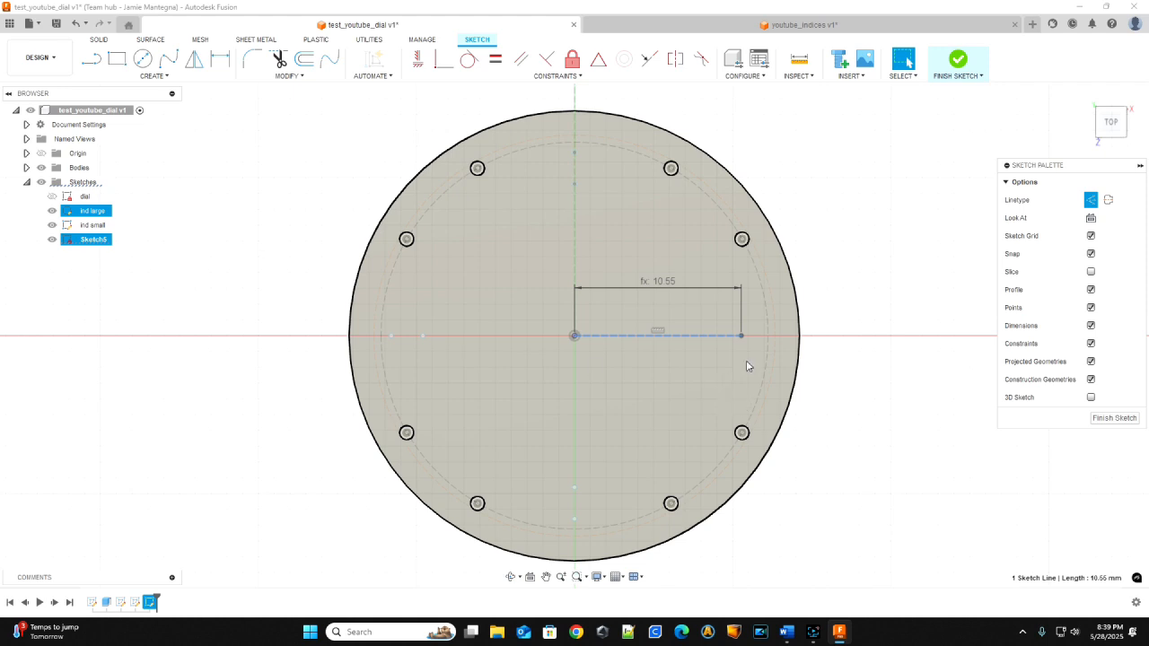
# Step: Try a center rectangle on the construction line's outer end, entering date_wind_x for its height
pyautogui.scroll(-2, 744, 361)
pyautogui.scroll(8, 742, 357)
pyautogui.scroll(-4, 781, 424)
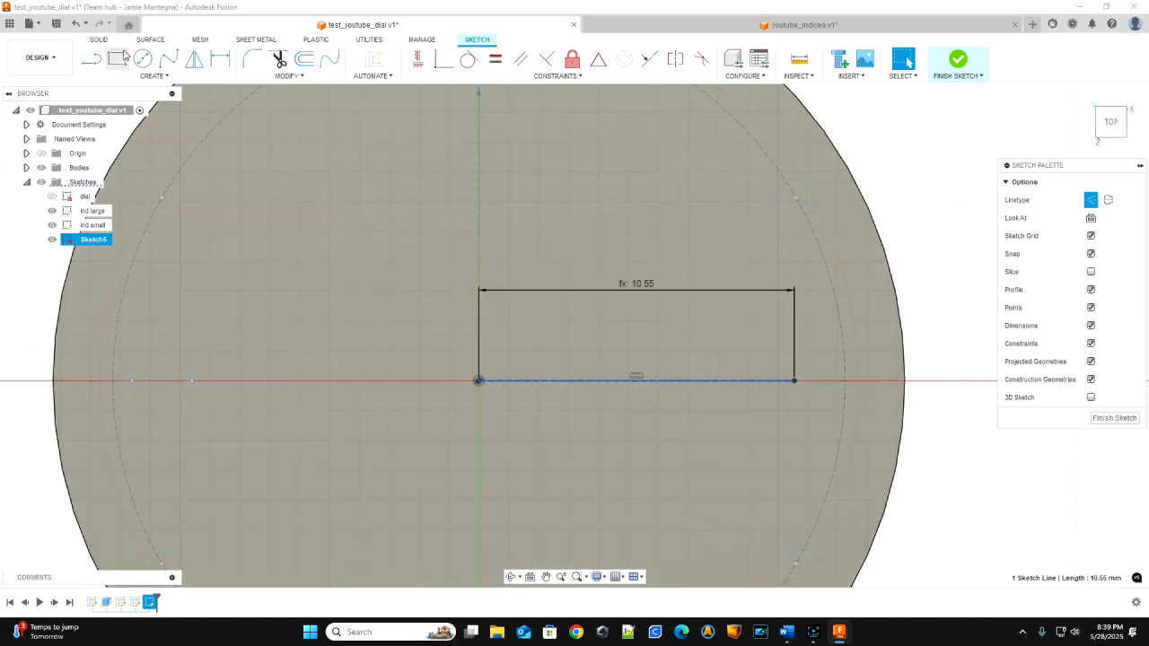
pyautogui.click(164, 79)
pyautogui.moveTo(149, 99)
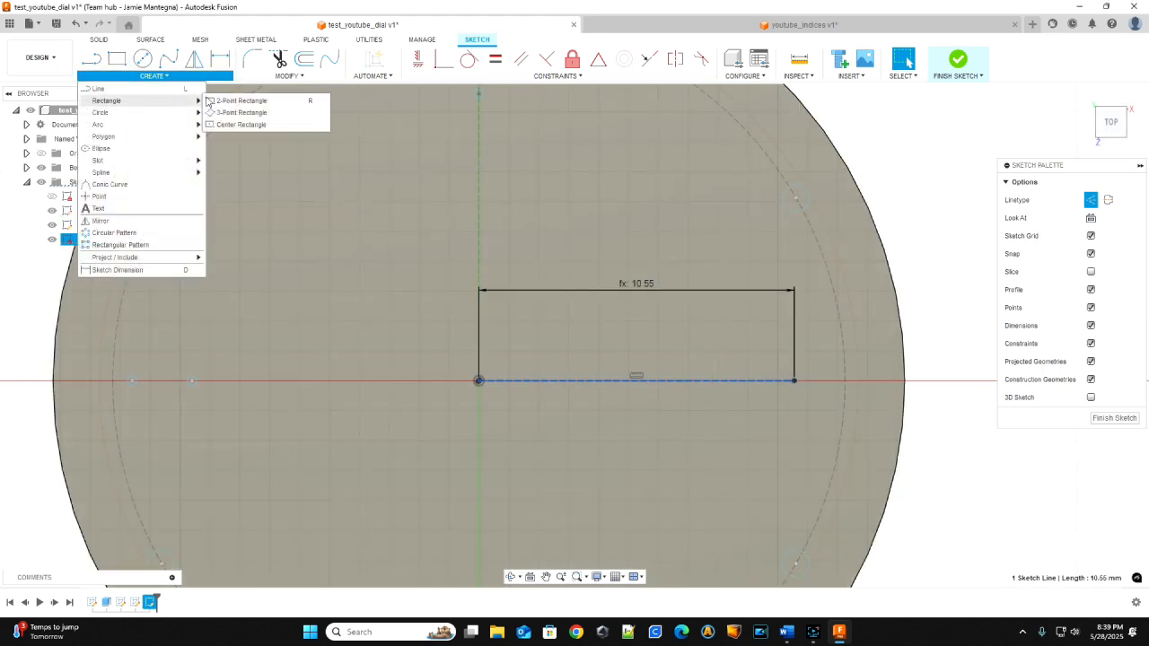
pyautogui.click(234, 126)
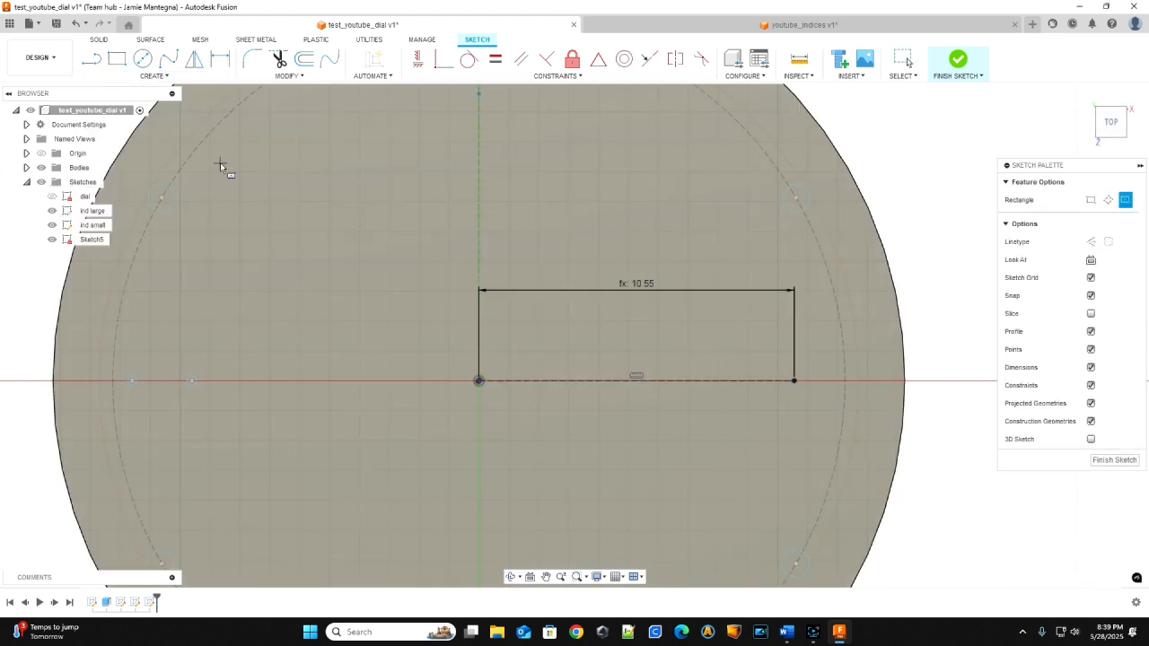
pyautogui.click(794, 381)
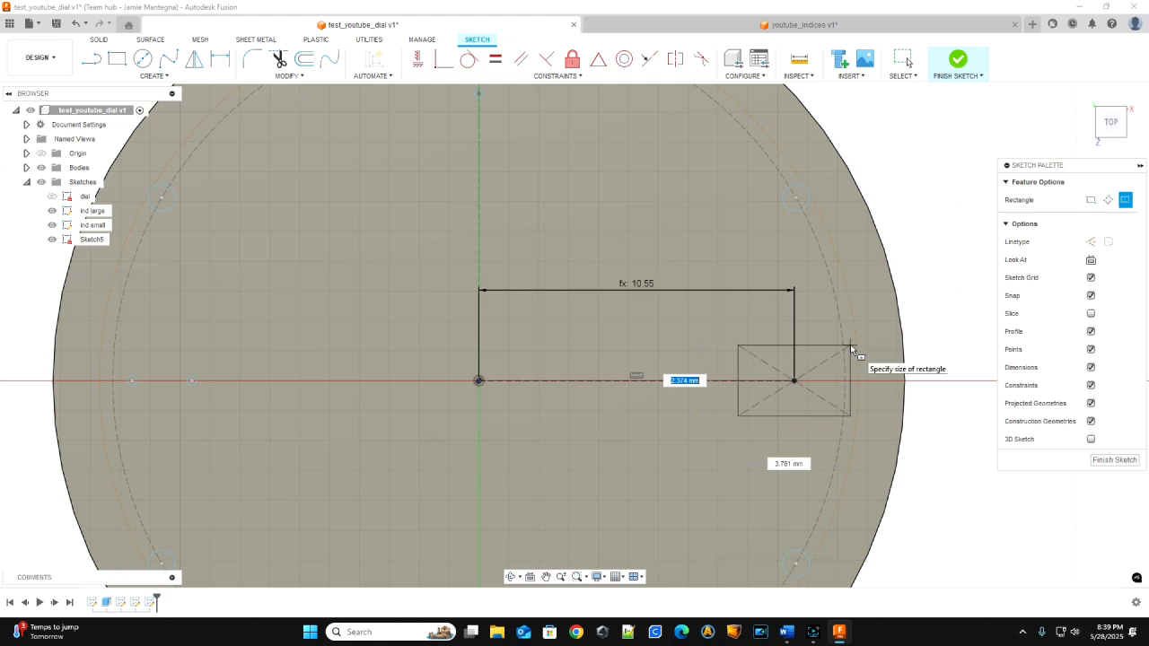
pyautogui.write('date')
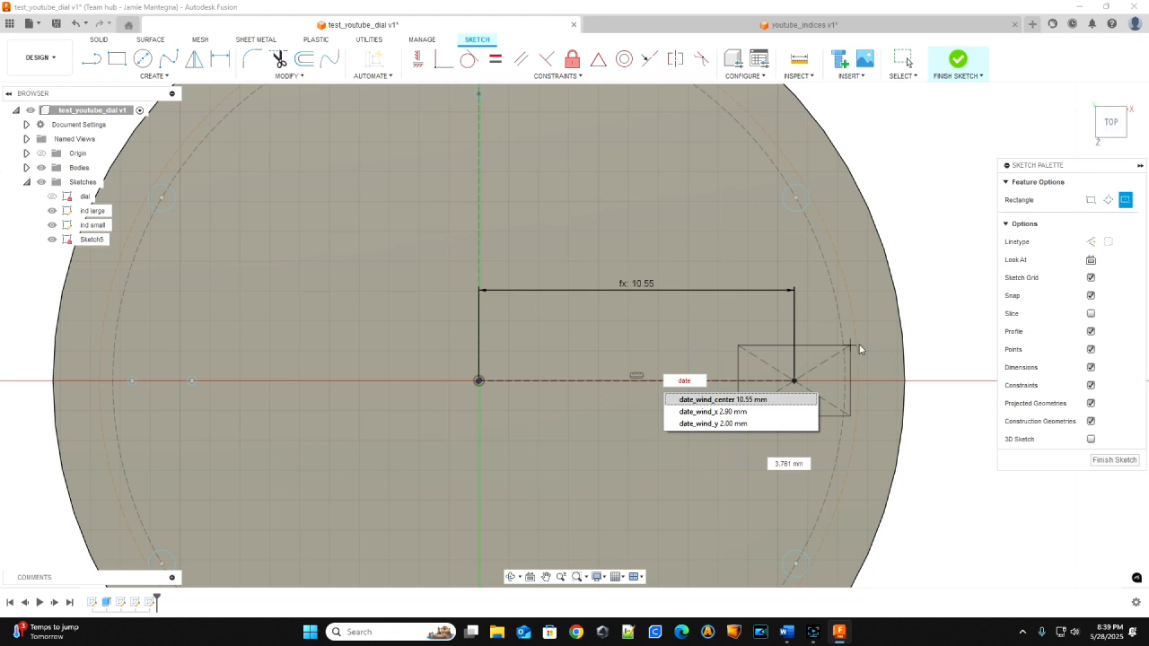
pyautogui.click(709, 412)
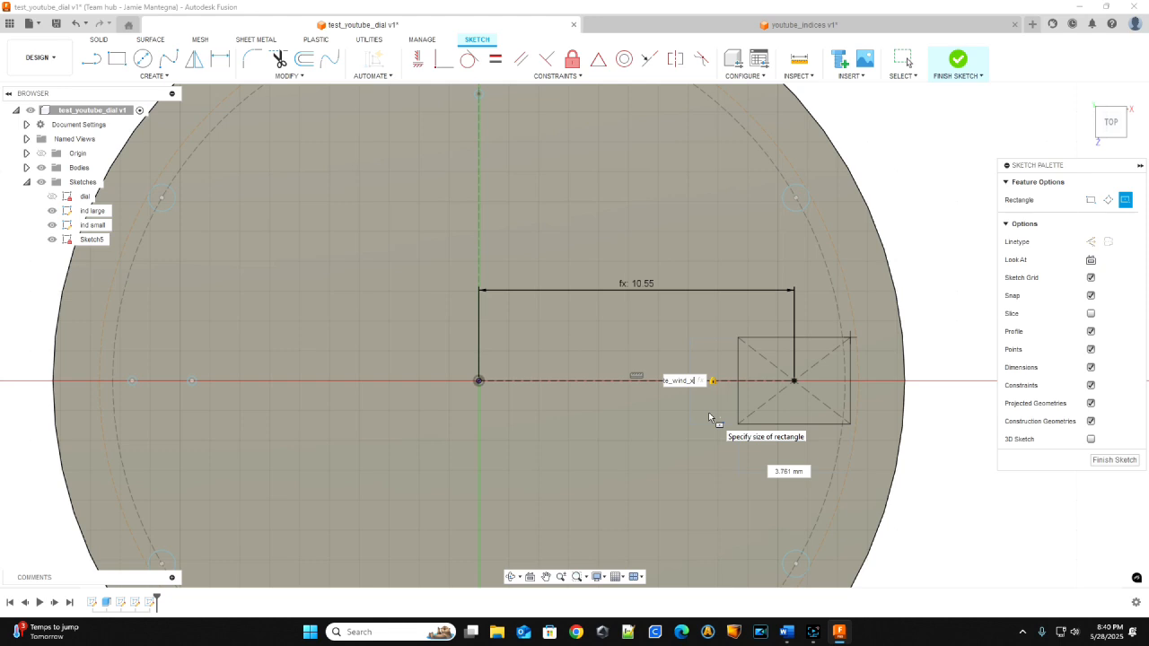
# Step: Try date_wind_y as the rectangle's height, place the rectangle, and undo it
pyautogui.press('BackSpace')
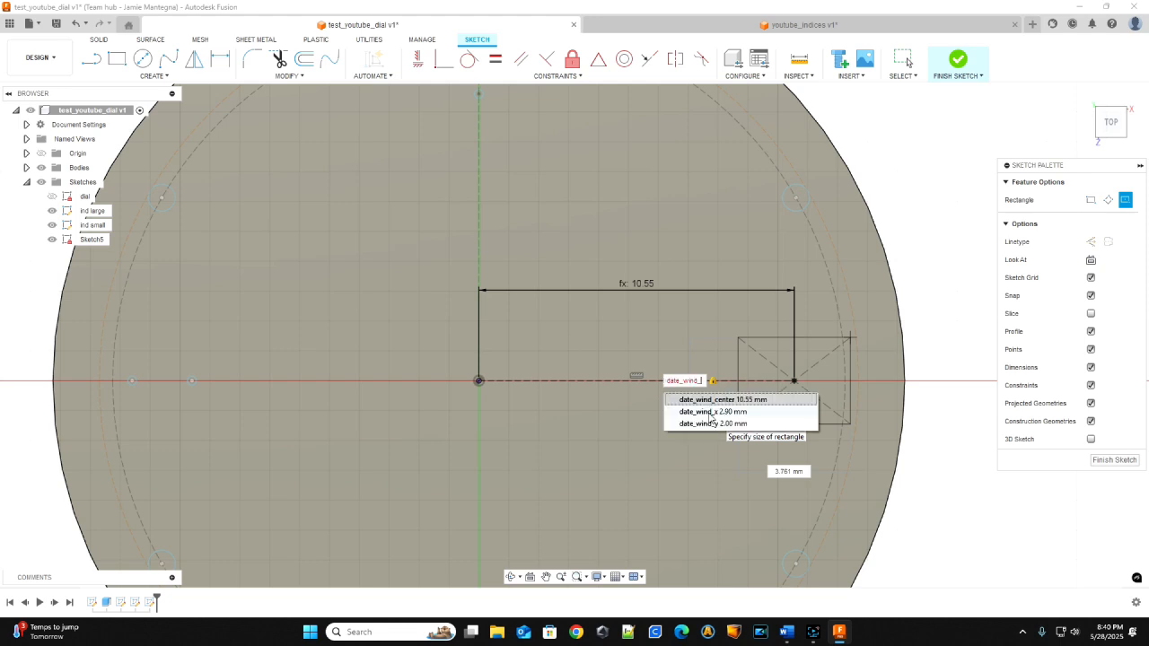
pyautogui.press('Down')
pyautogui.press('Down')
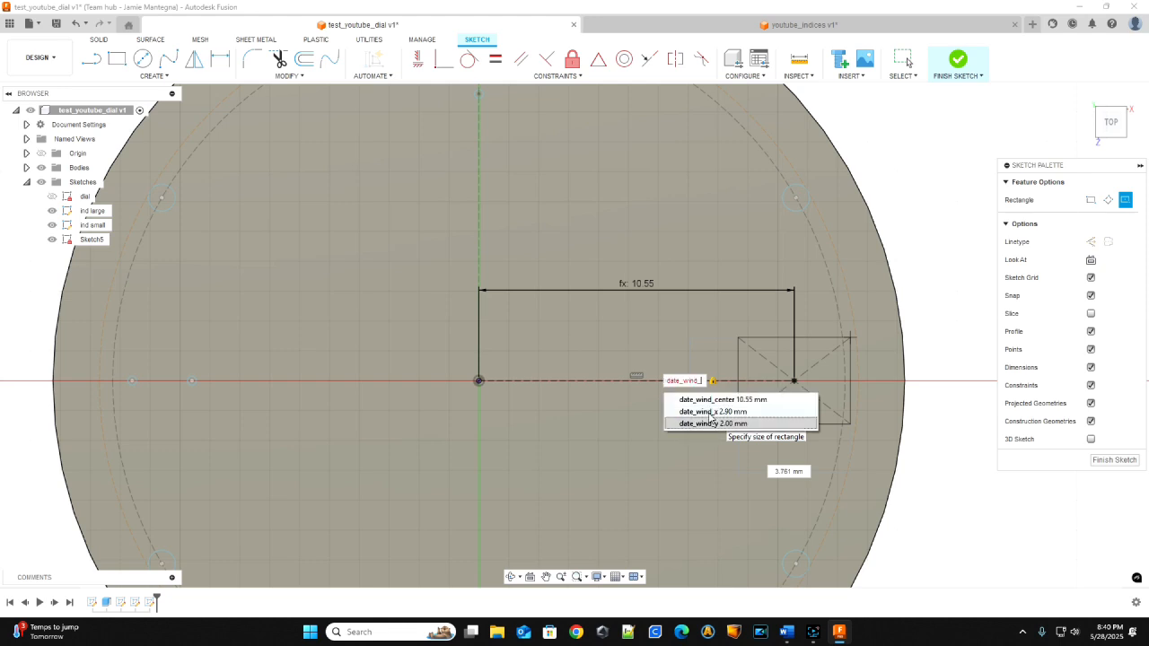
pyautogui.click(710, 424)
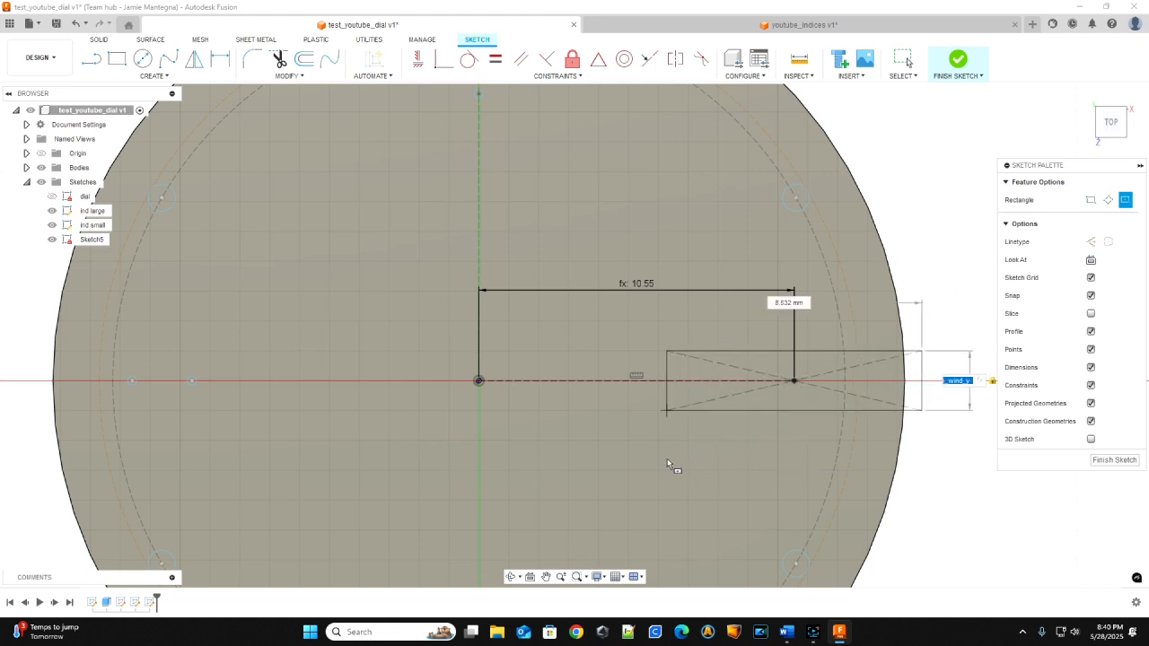
pyautogui.click(749, 454)
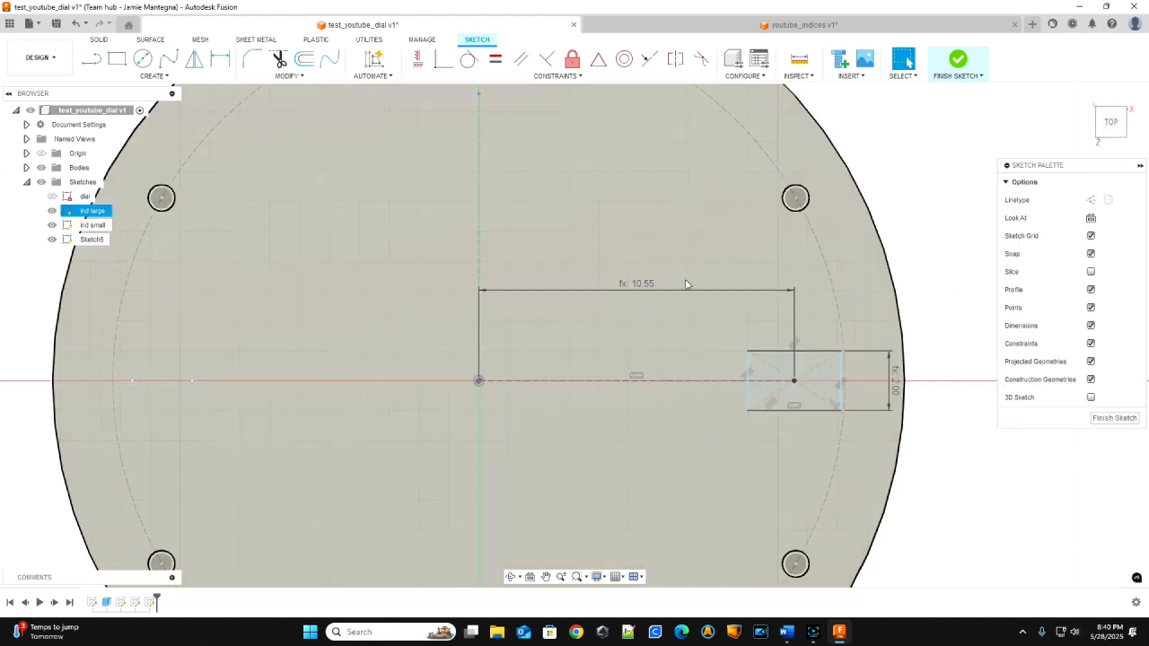
pyautogui.hotkey('ctrl', 'z')
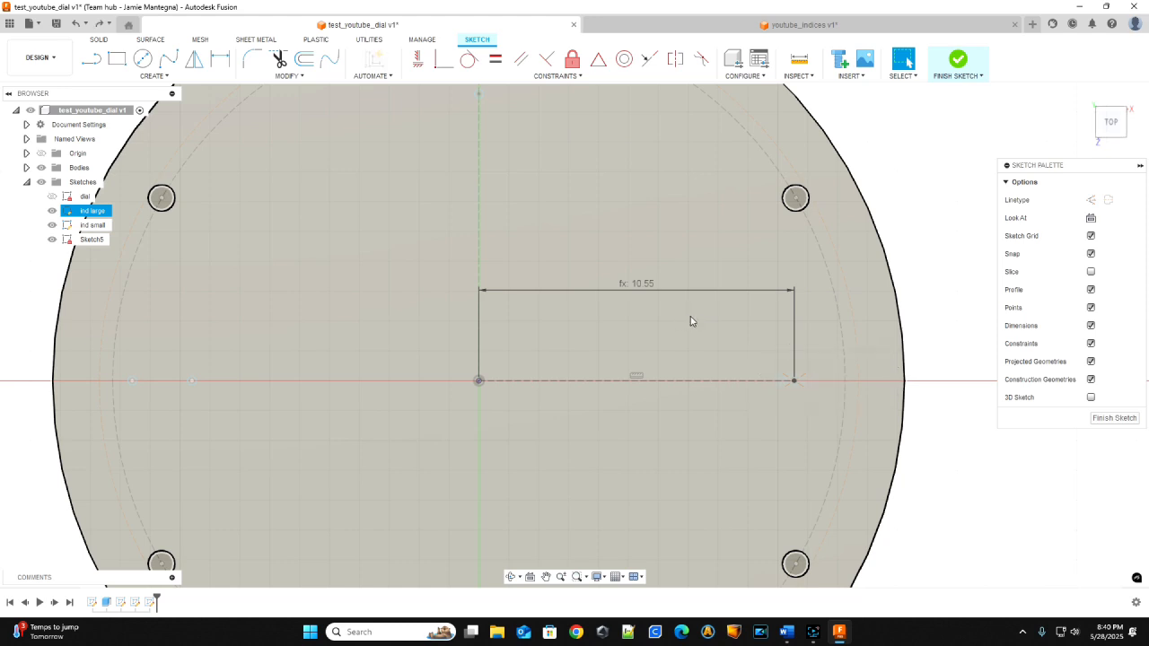
# Step: Draw a center rectangle on the construction line's outer end, with its height set to date_wind_y and its width to date_wind_x
pyautogui.press('r')
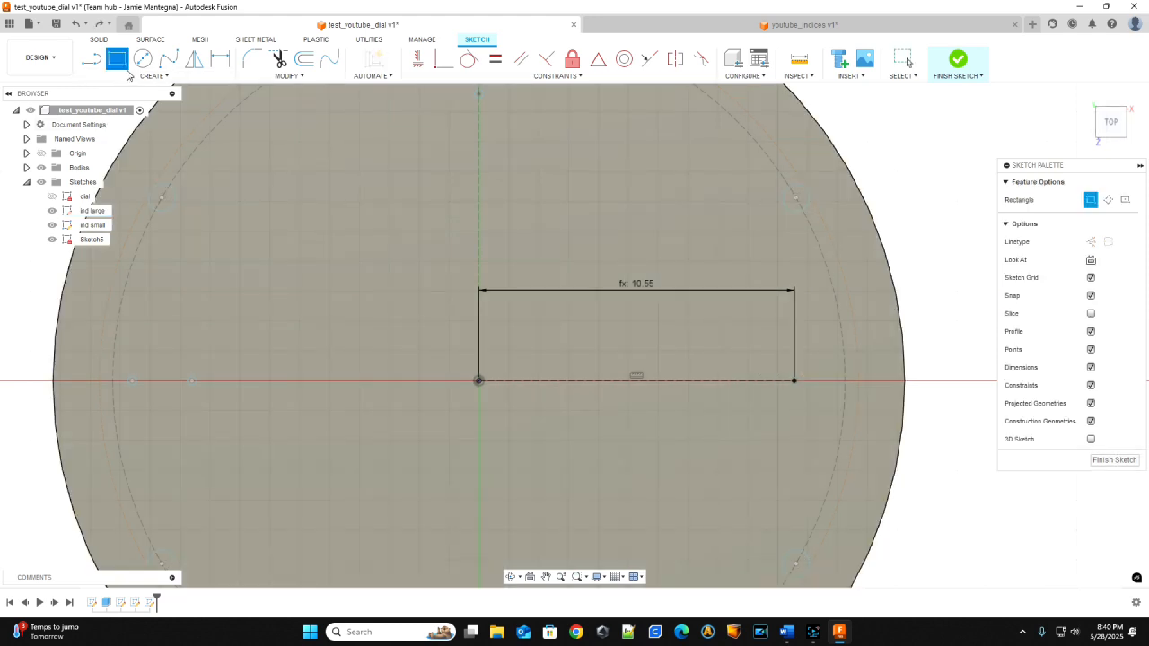
pyautogui.click(143, 75)
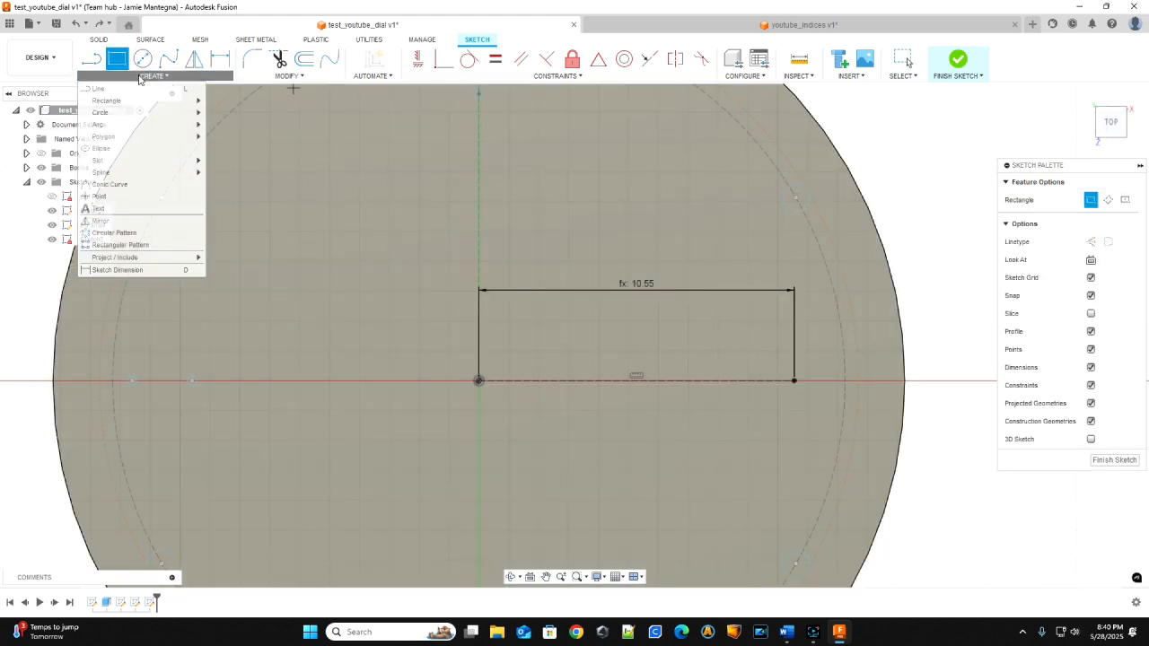
pyautogui.moveTo(125, 102)
pyautogui.click(257, 125)
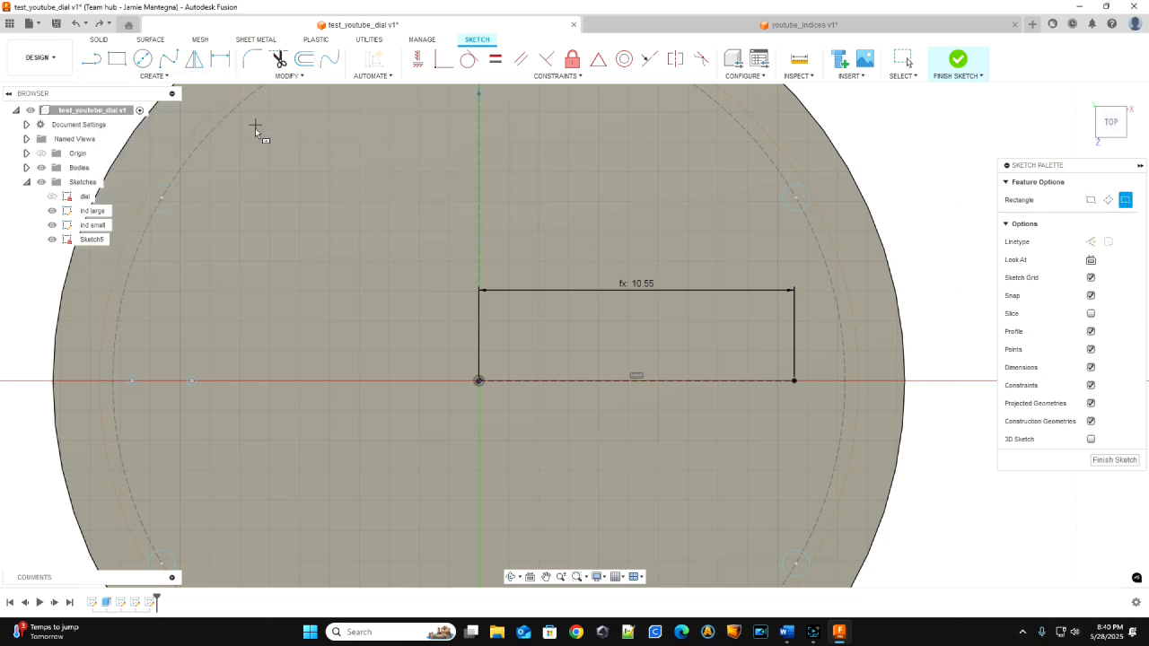
pyautogui.click(795, 384)
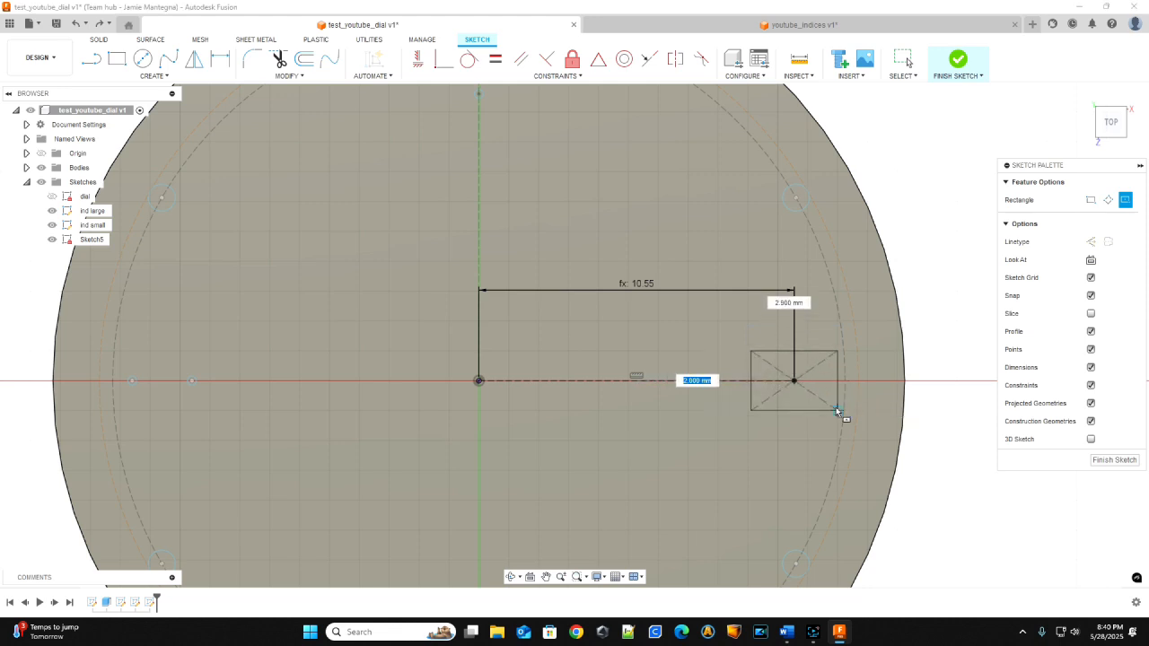
pyautogui.write('date')
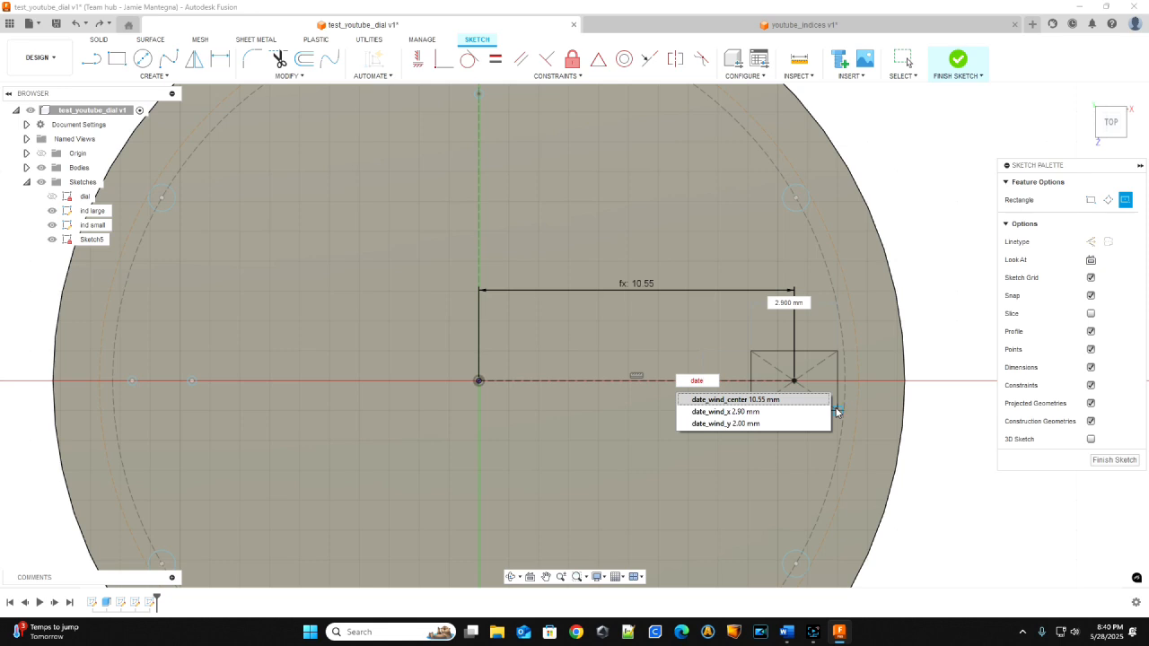
pyautogui.click(742, 422)
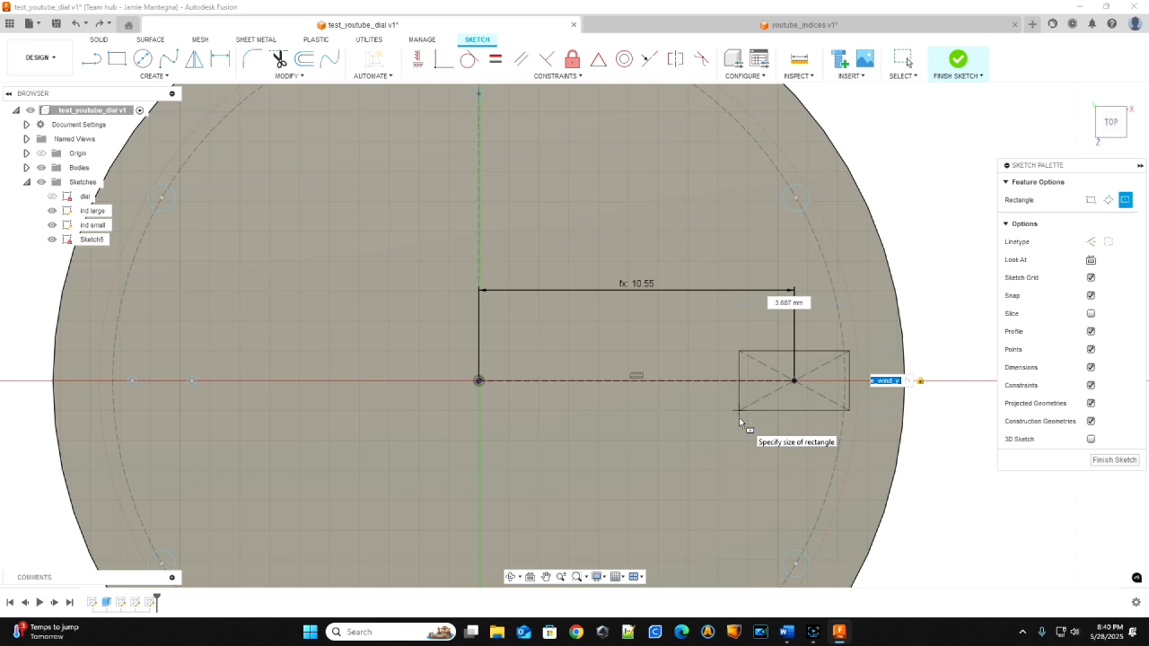
pyautogui.press('Tab')
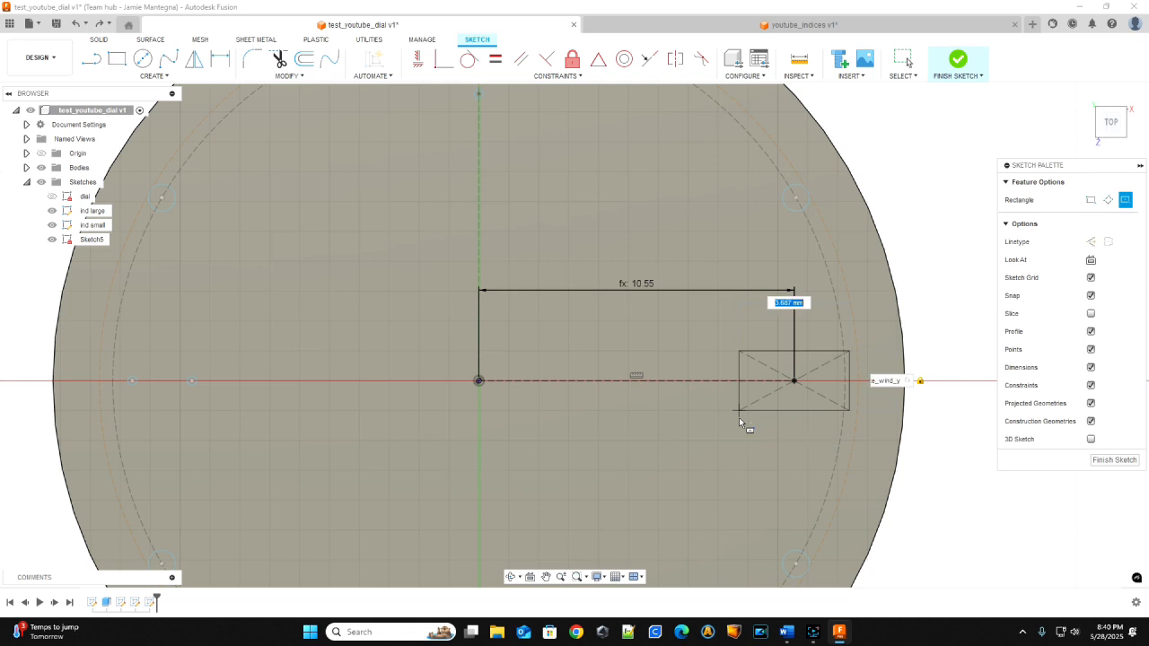
pyautogui.write('date')
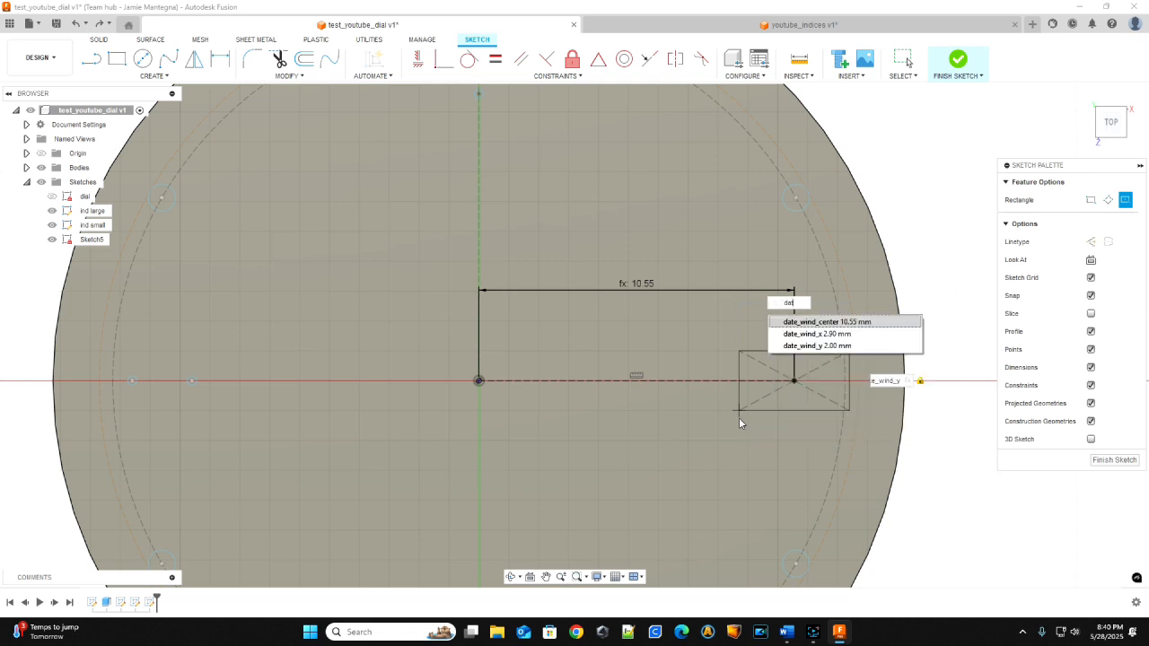
pyautogui.click(818, 334)
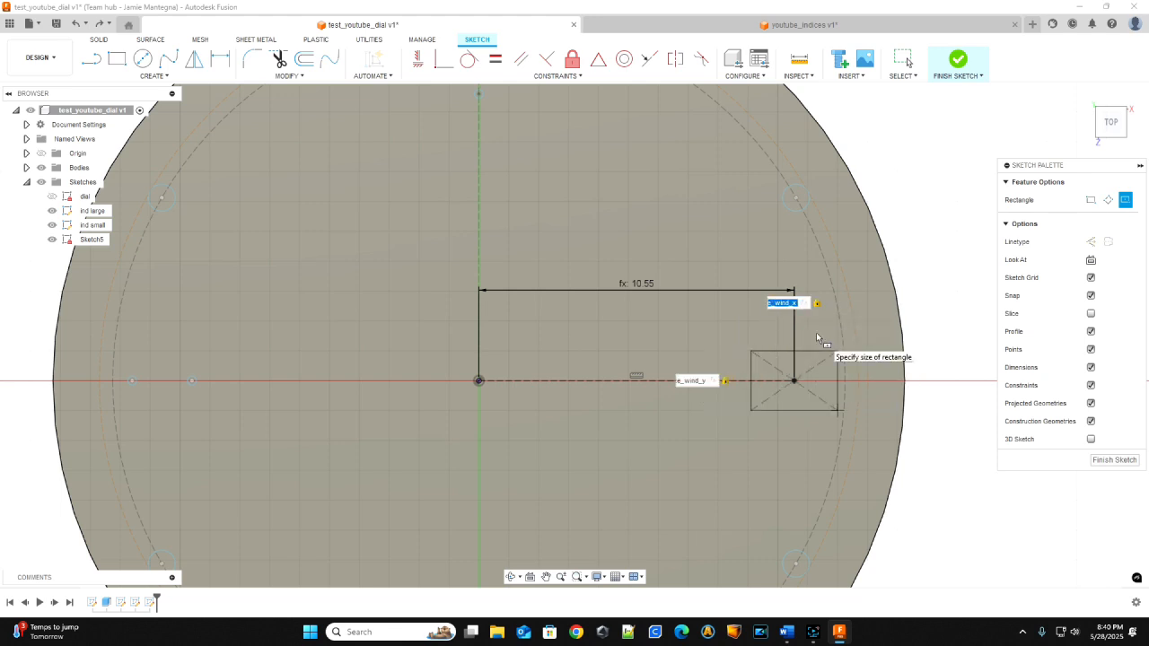
pyautogui.press('Return')
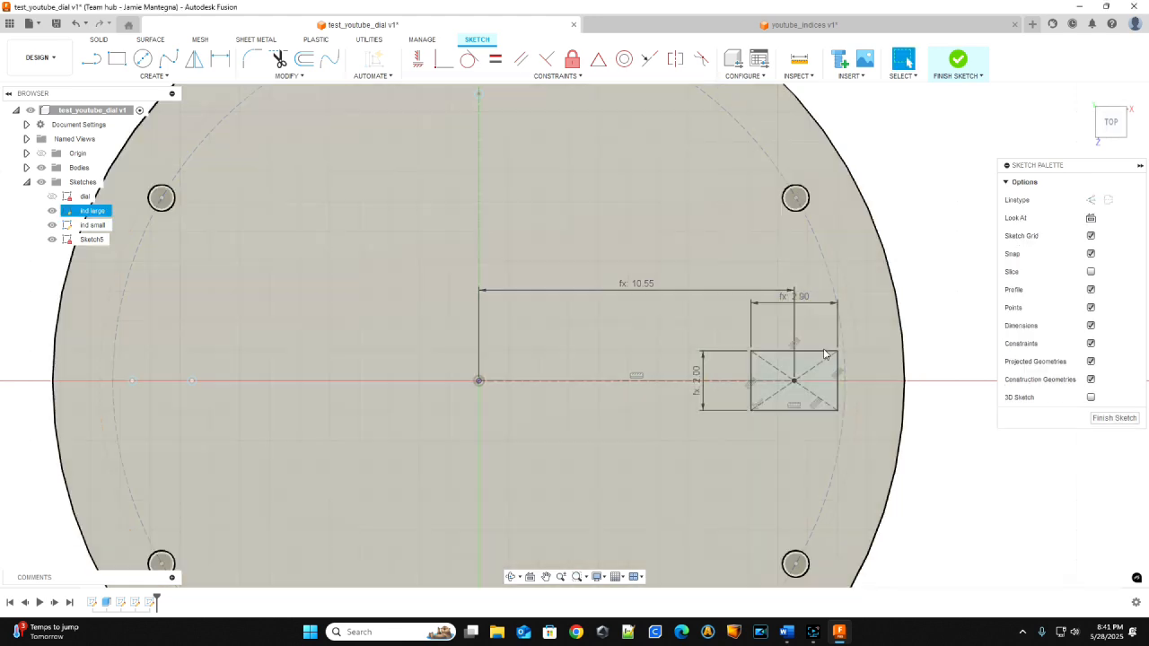
# Step: Check the date window rectangle's profile by selecting it, and finish the sketch
pyautogui.click(805, 363)
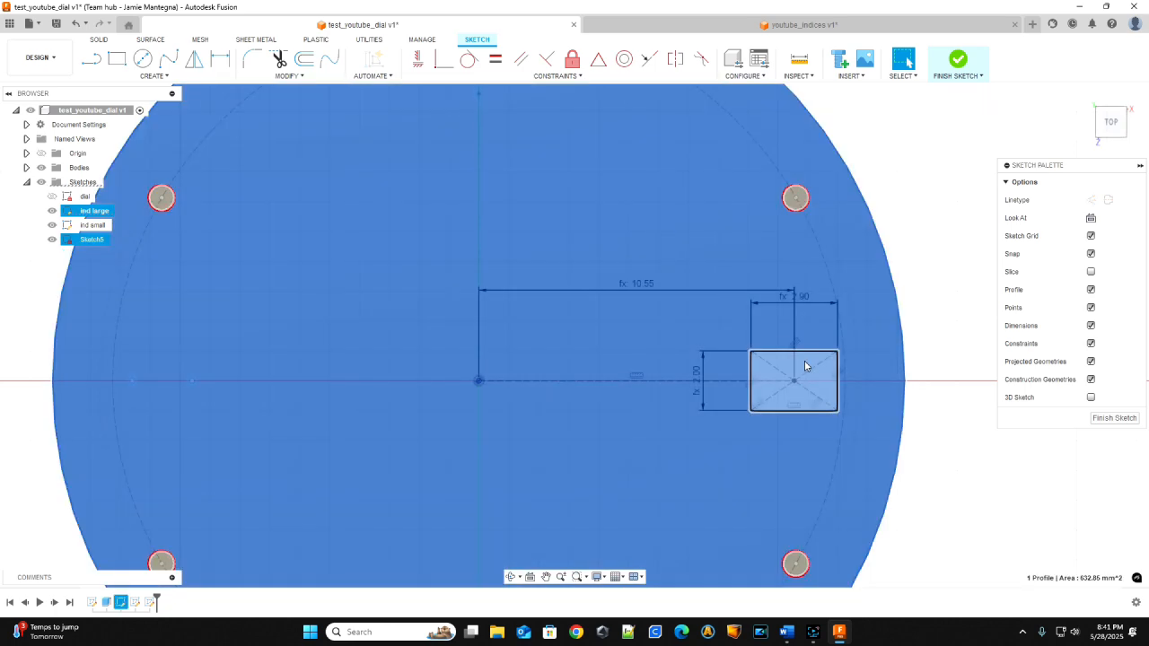
pyautogui.click(806, 363)
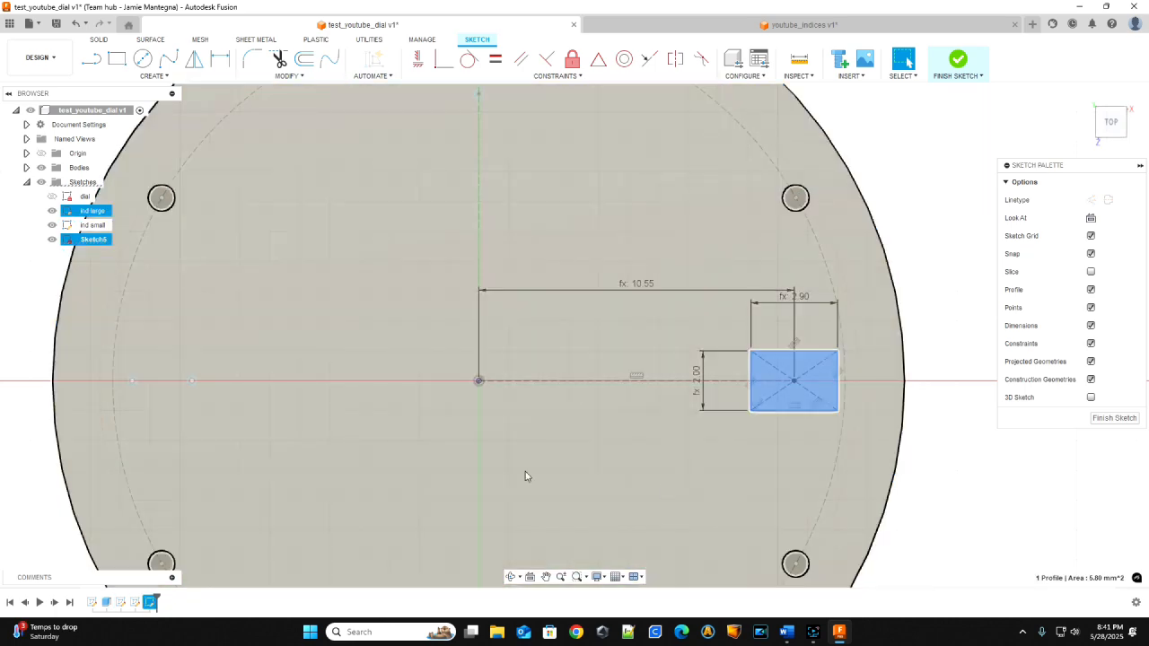
pyautogui.scroll(-3, 721, 435)
pyautogui.scroll(2, 703, 423)
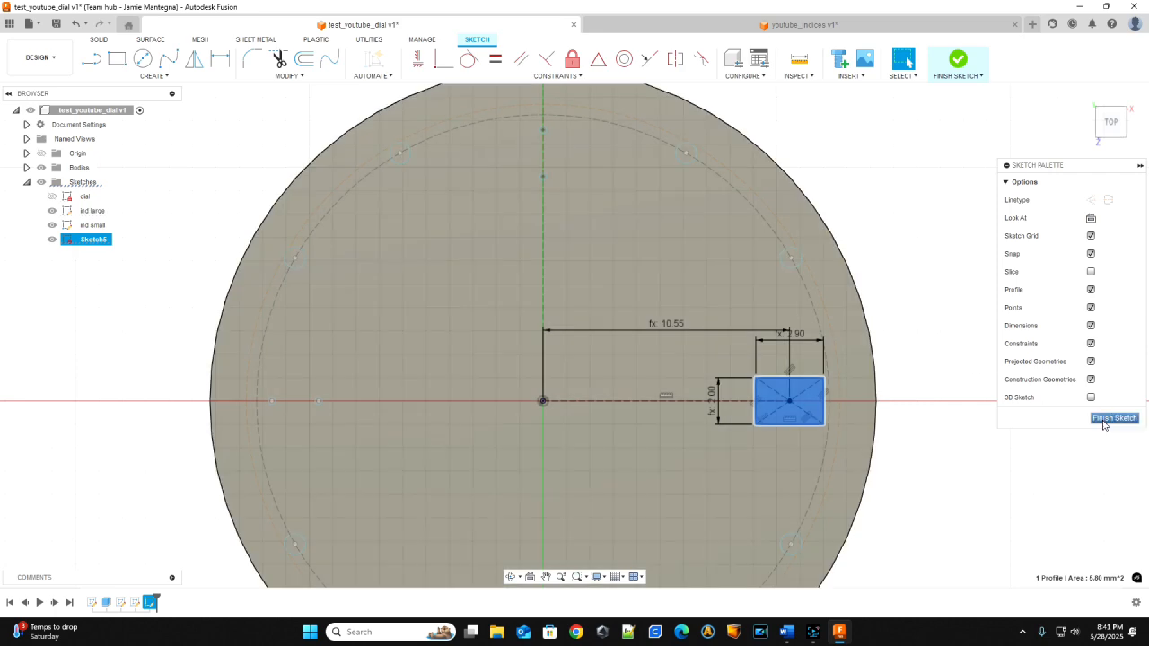
pyautogui.click(1112, 418)
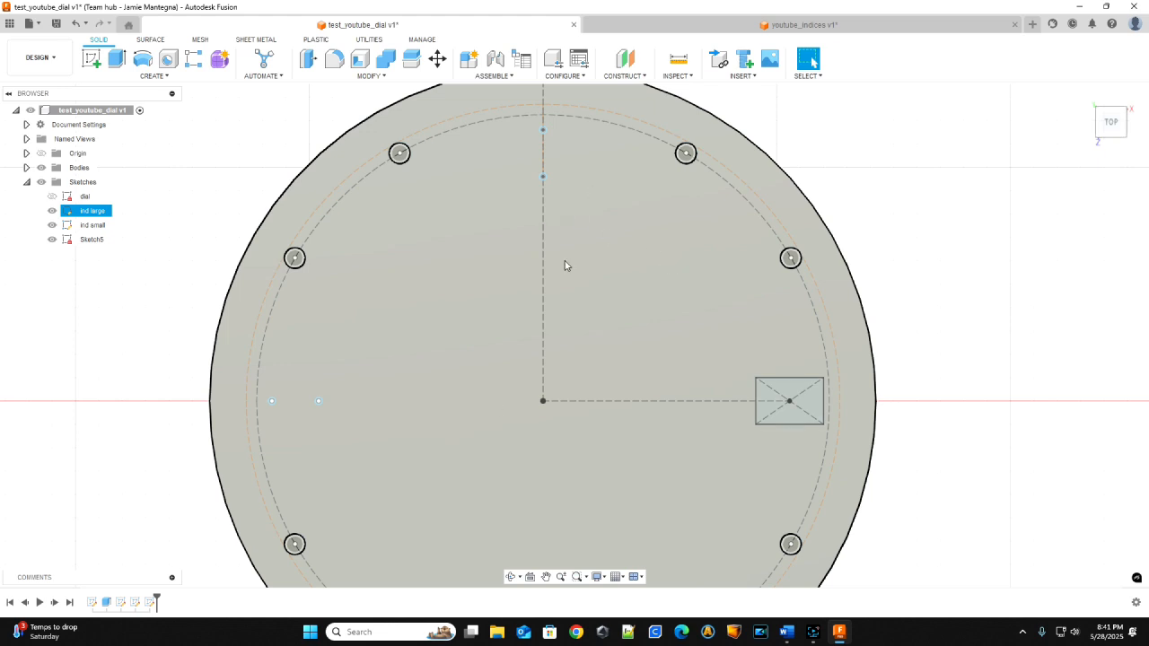
pyautogui.click(108, 273)
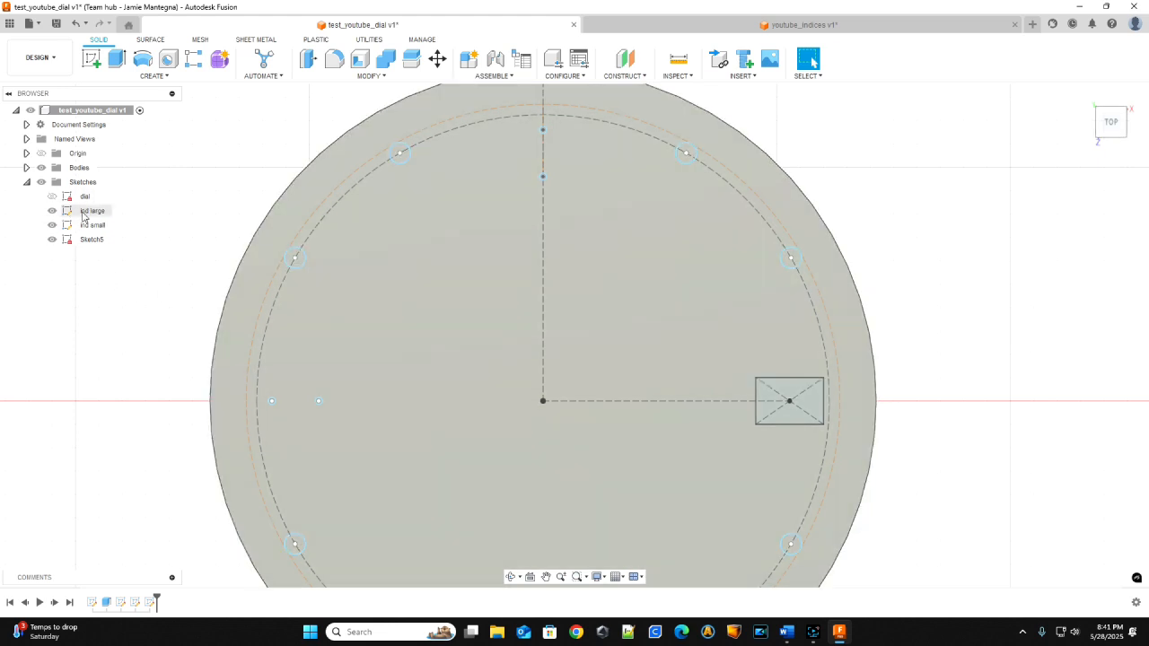
pyautogui.rightClick(83, 213)
pyautogui.press('Escape')
pyautogui.press('Escape')
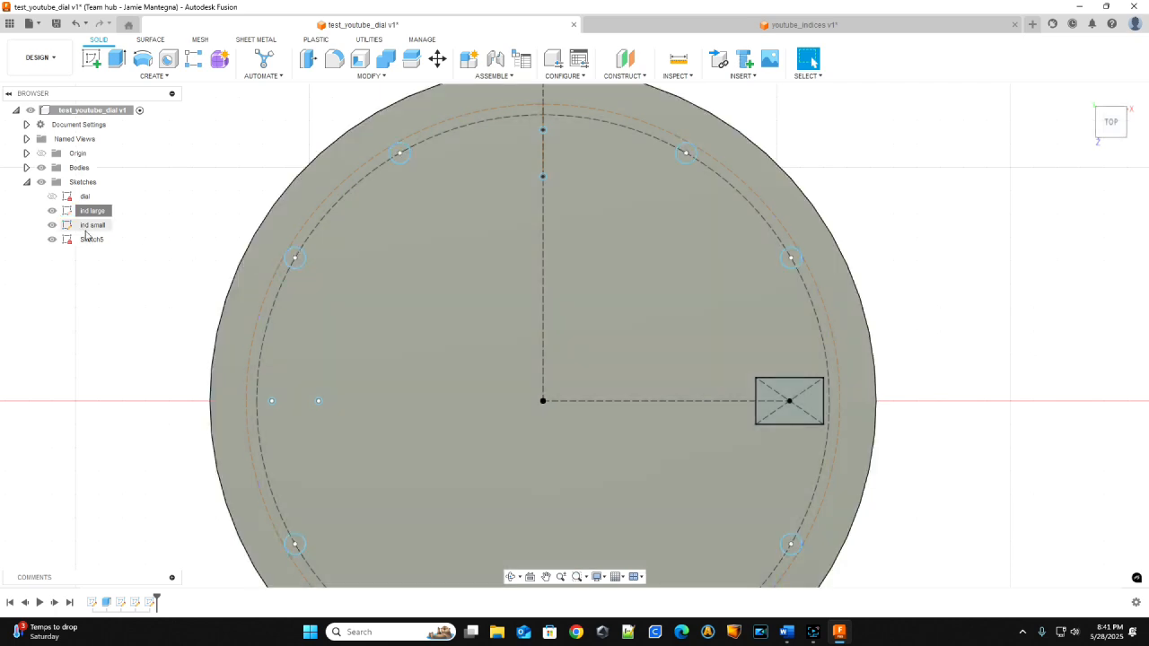
pyautogui.click(954, 257)
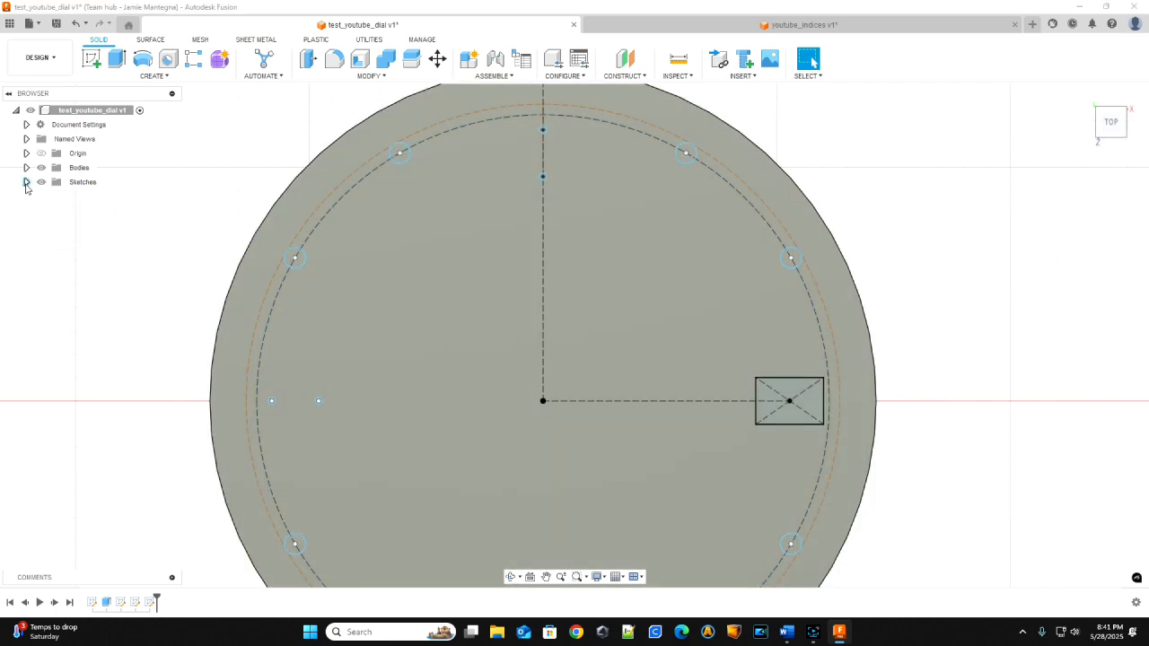
# Step: Open the existing ind large sketch for editing
pyautogui.click(90, 212)
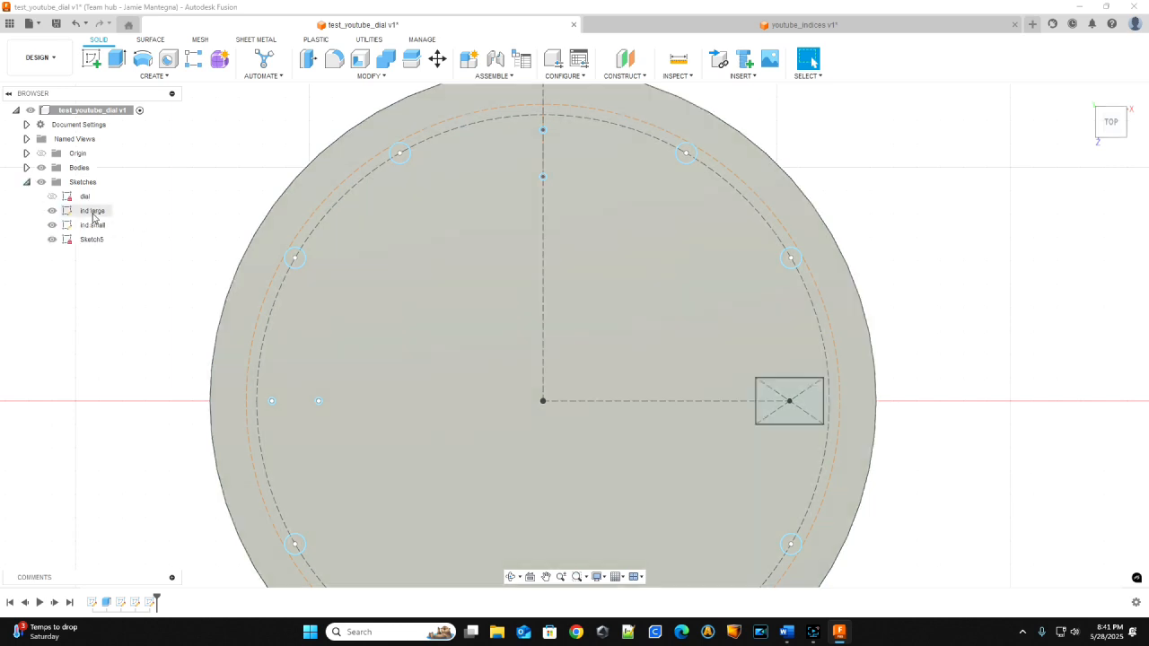
pyautogui.rightClick(93, 214)
pyautogui.click(126, 267)
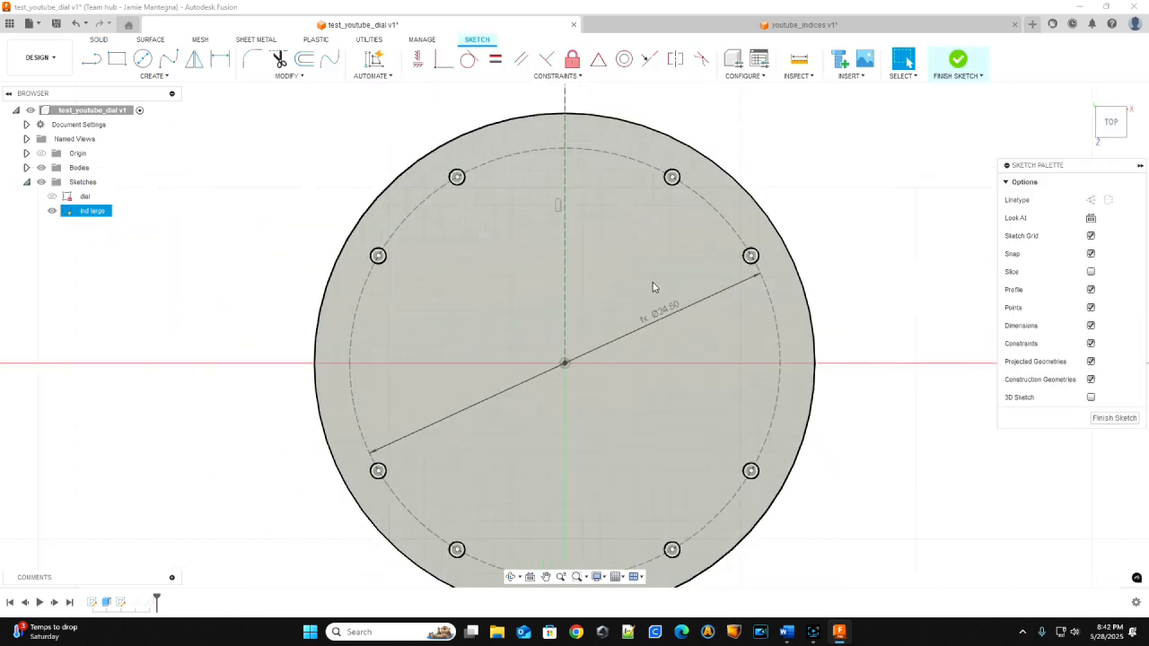
# Step: Try to select and copy the large index holes with a selection window around the whole dial
pyautogui.scroll(5, 453, 242)
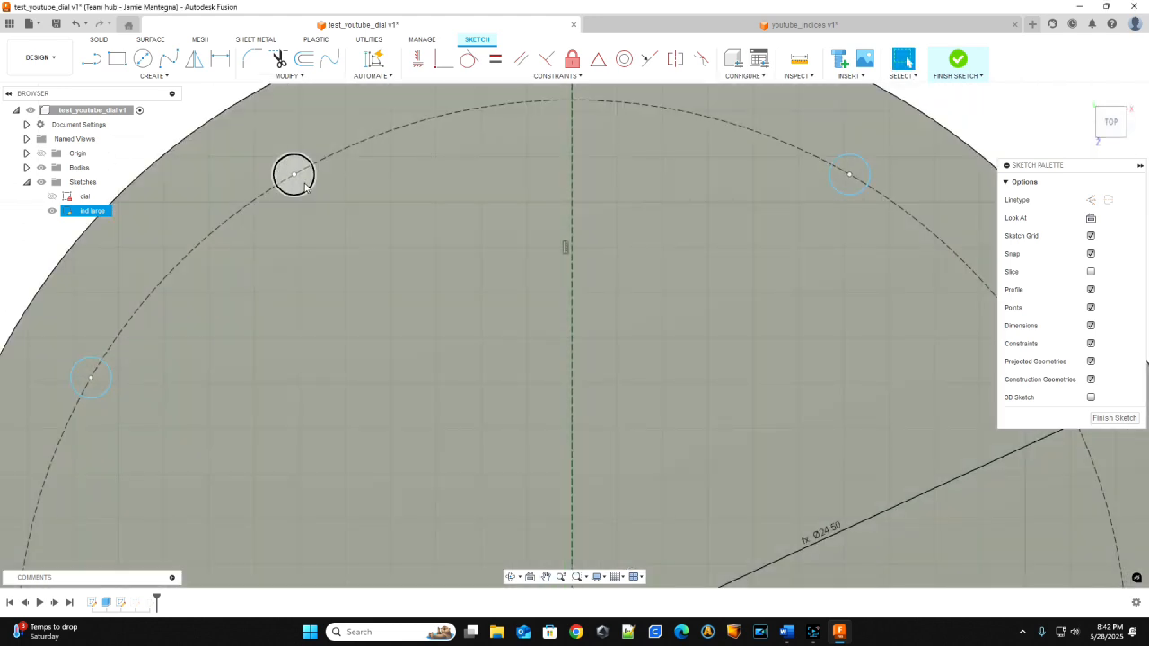
pyautogui.scroll(-5, 530, 332)
pyautogui.moveTo(536, 354)
pyautogui.mouseDown(button='middle')
pyautogui.moveTo(568, 237)
pyautogui.moveTo(581, 246)
pyautogui.mouseUp(button='middle')
pyautogui.scroll(-4, 595, 249)
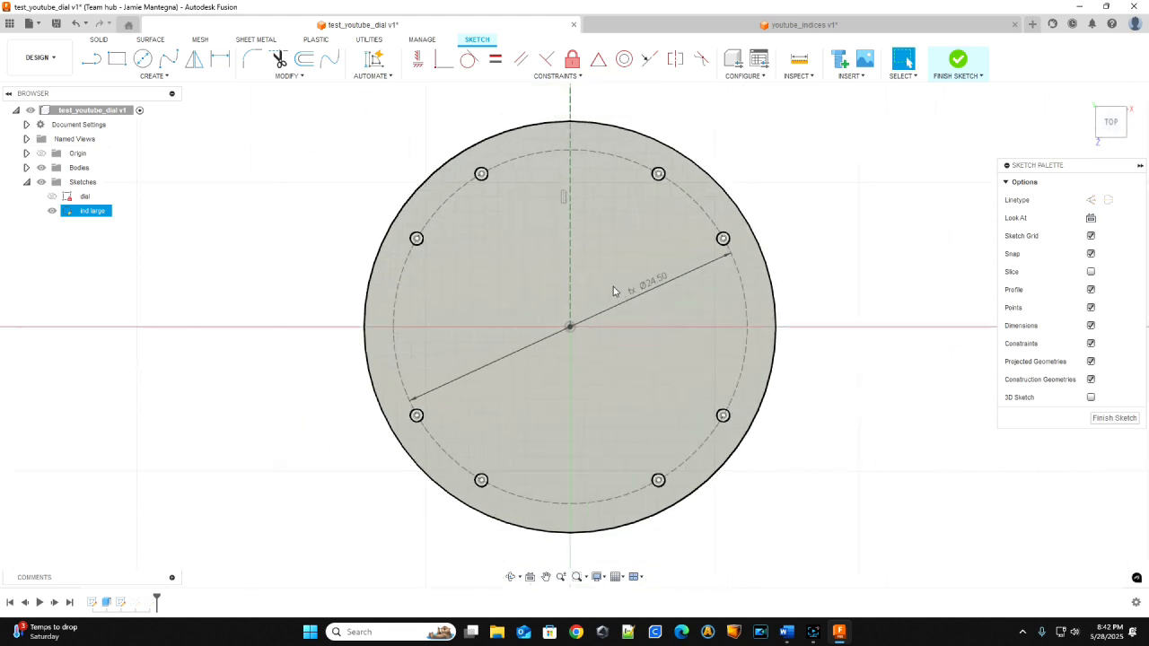
pyautogui.scroll(-1, 613, 286)
pyautogui.click(410, 174)
pyautogui.moveTo(254, 131)
pyautogui.mouseDown()
pyautogui.moveTo(875, 500)
pyautogui.moveTo(855, 540)
pyautogui.mouseUp()
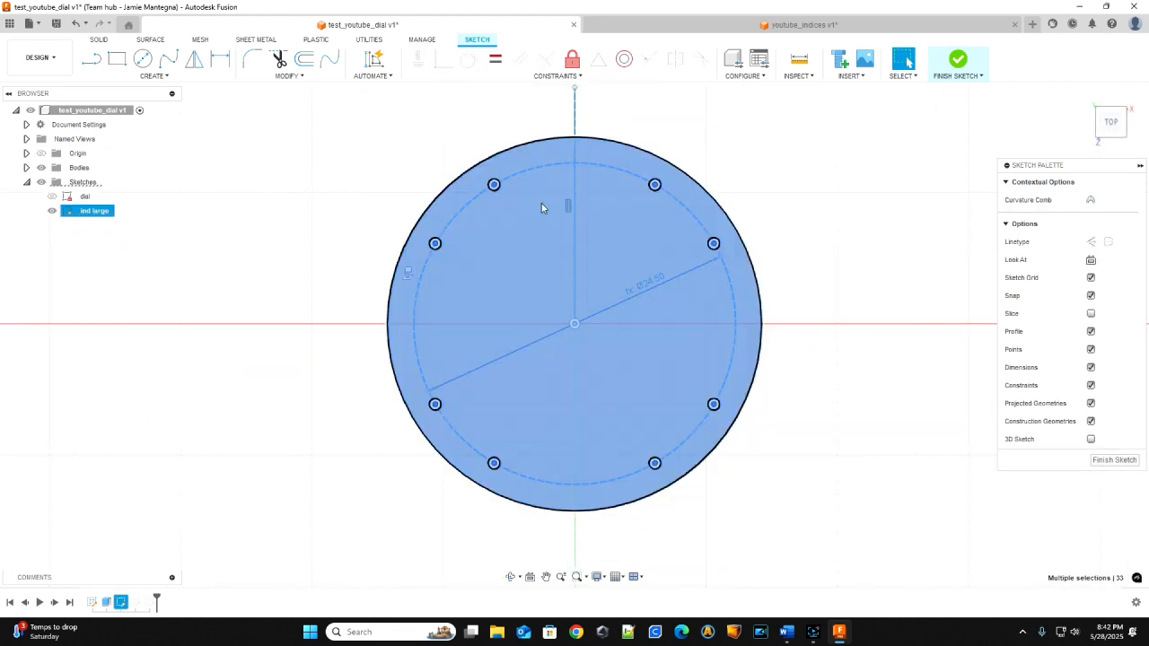
pyautogui.hotkey('ctrl', 'c')
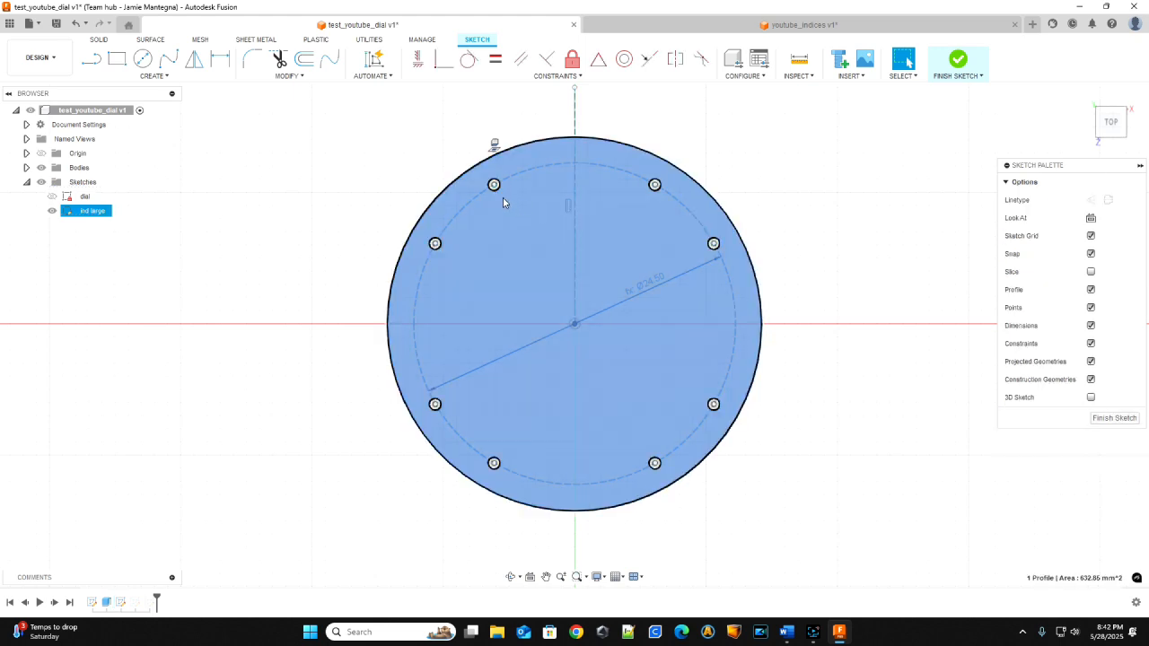
pyautogui.click(516, 208)
pyautogui.press('Escape')
# Step: Select the large index hole profiles on the dial's left half, plus the one near 5 o'clock
pyautogui.scroll(3, 503, 231)
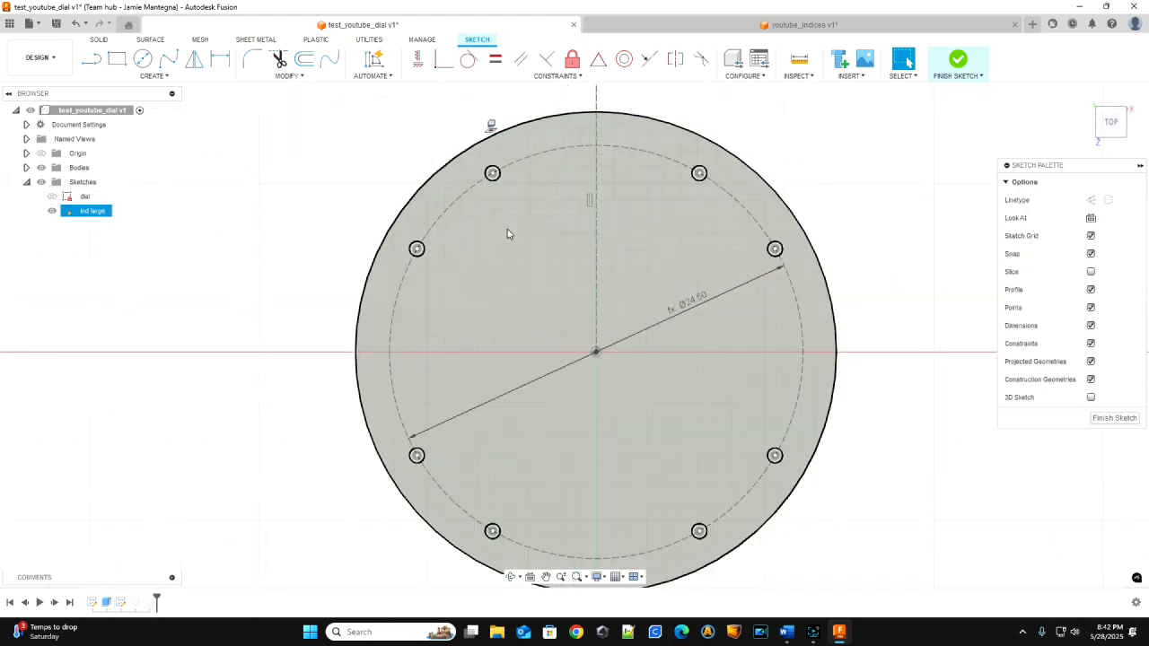
pyautogui.scroll(4, 502, 231)
pyautogui.scroll(-1, 515, 225)
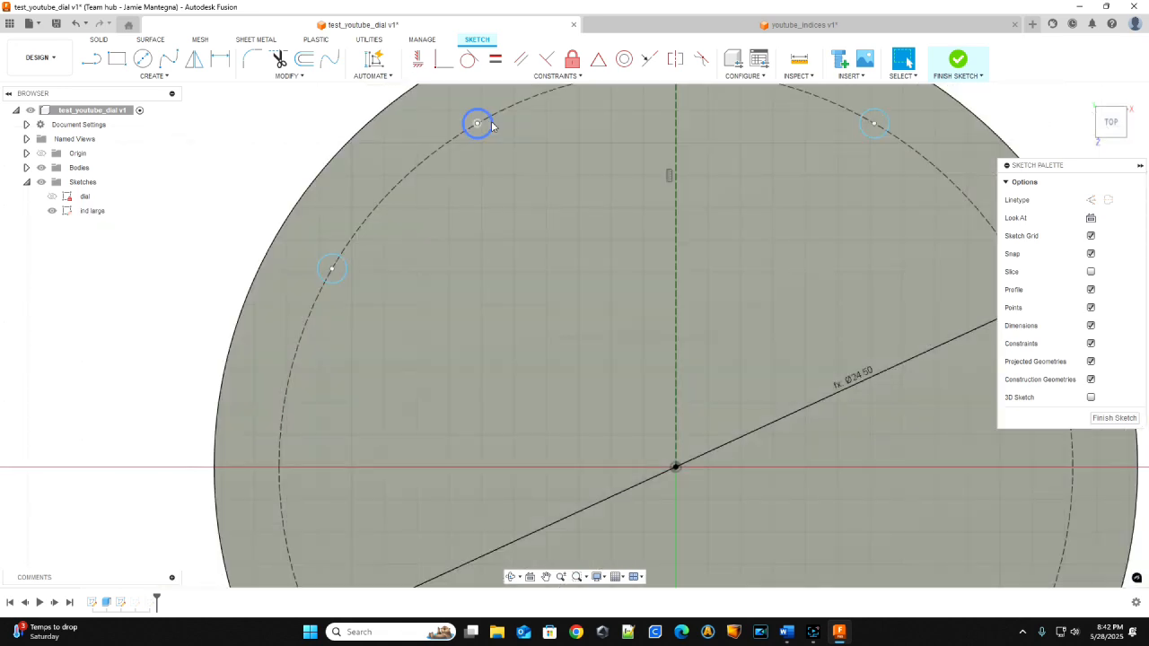
pyautogui.click(483, 131)
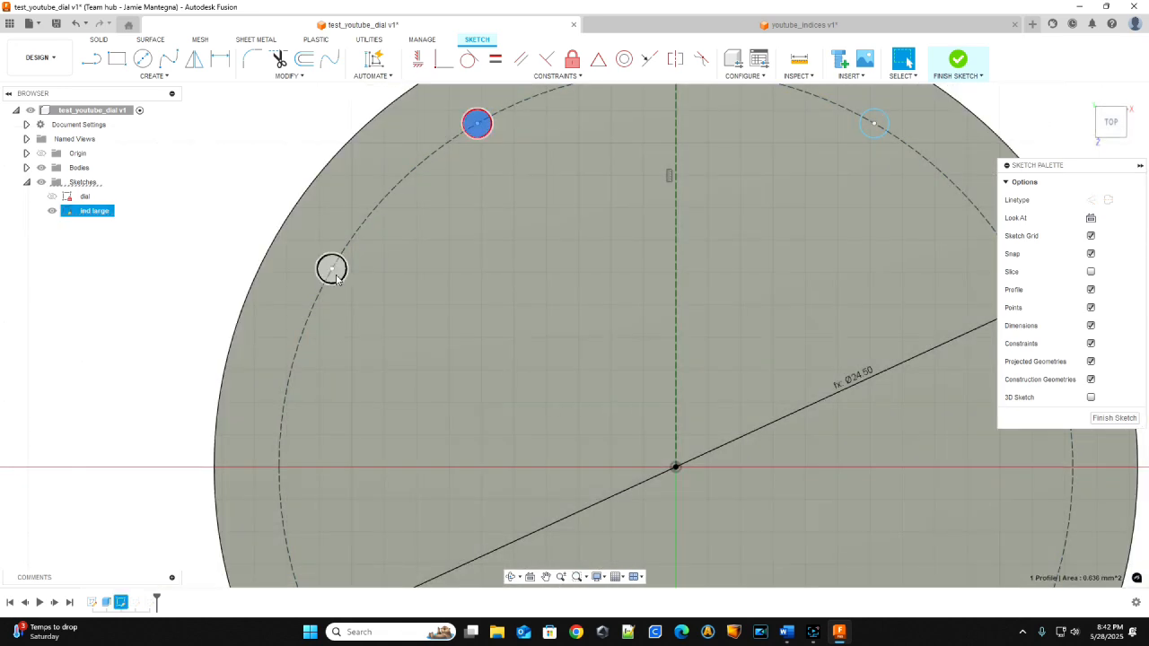
pyautogui.keyDown('shift'); pyautogui.click(334, 272); pyautogui.keyUp('shift')
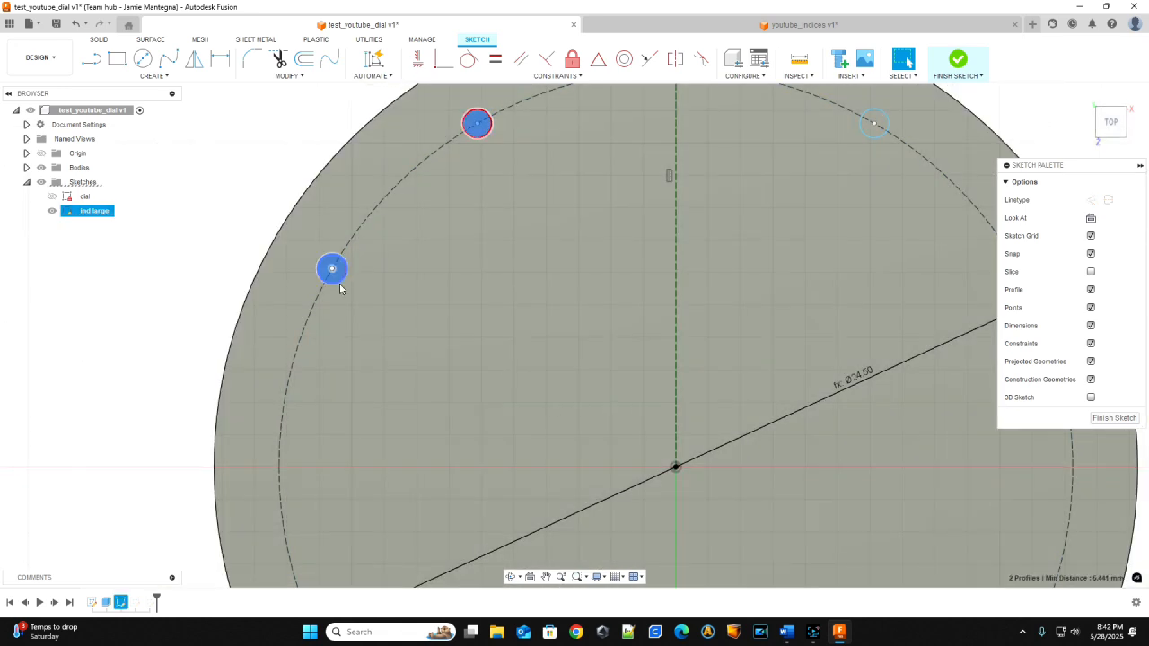
pyautogui.moveTo(456, 398)
pyautogui.mouseDown(button='middle')
pyautogui.moveTo(511, 207)
pyautogui.moveTo(512, 160)
pyautogui.mouseUp(button='middle')
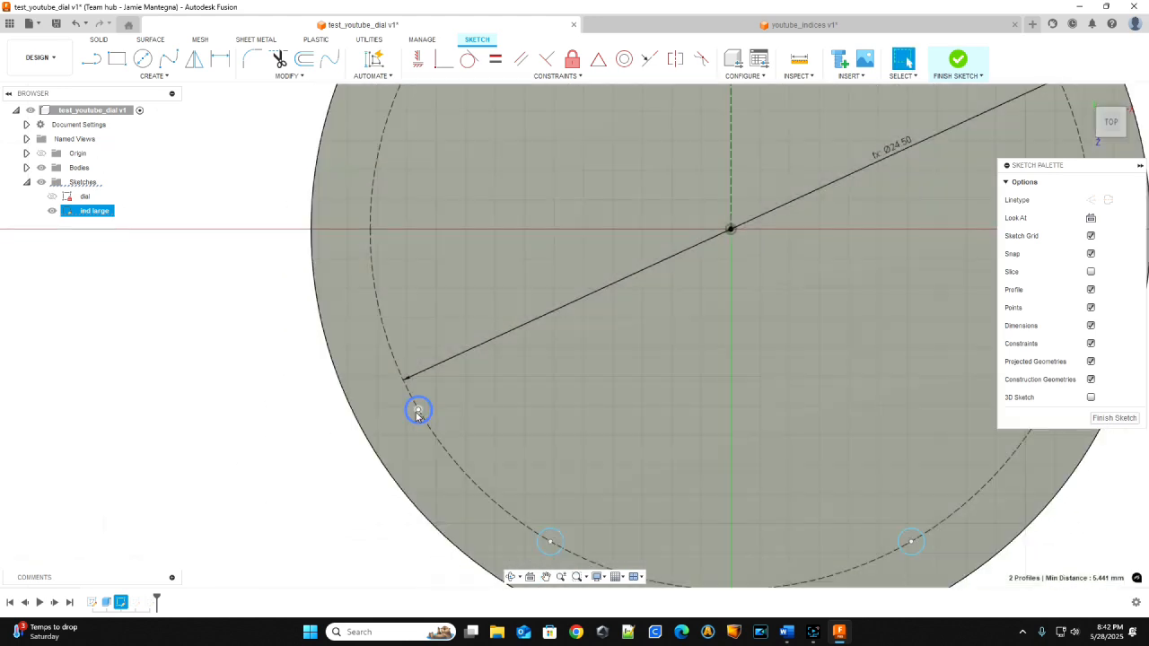
pyautogui.keyDown('shift'); pyautogui.click(424, 409); pyautogui.keyUp('shift')
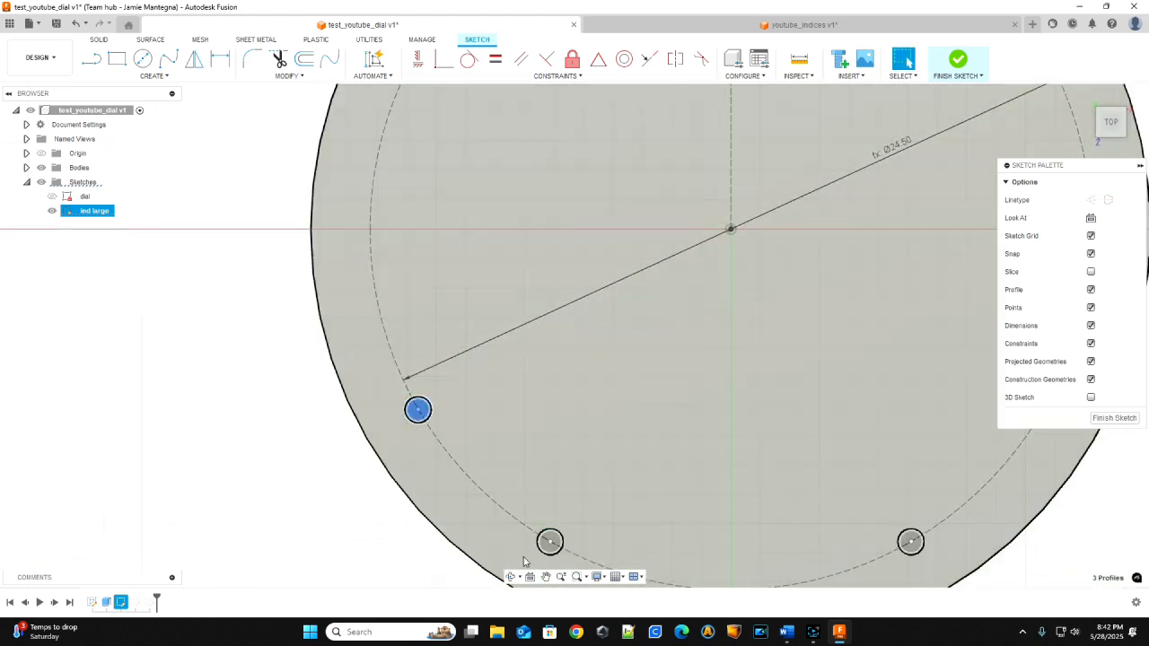
pyautogui.keyDown('shift'); pyautogui.click(557, 545); pyautogui.keyUp('shift')
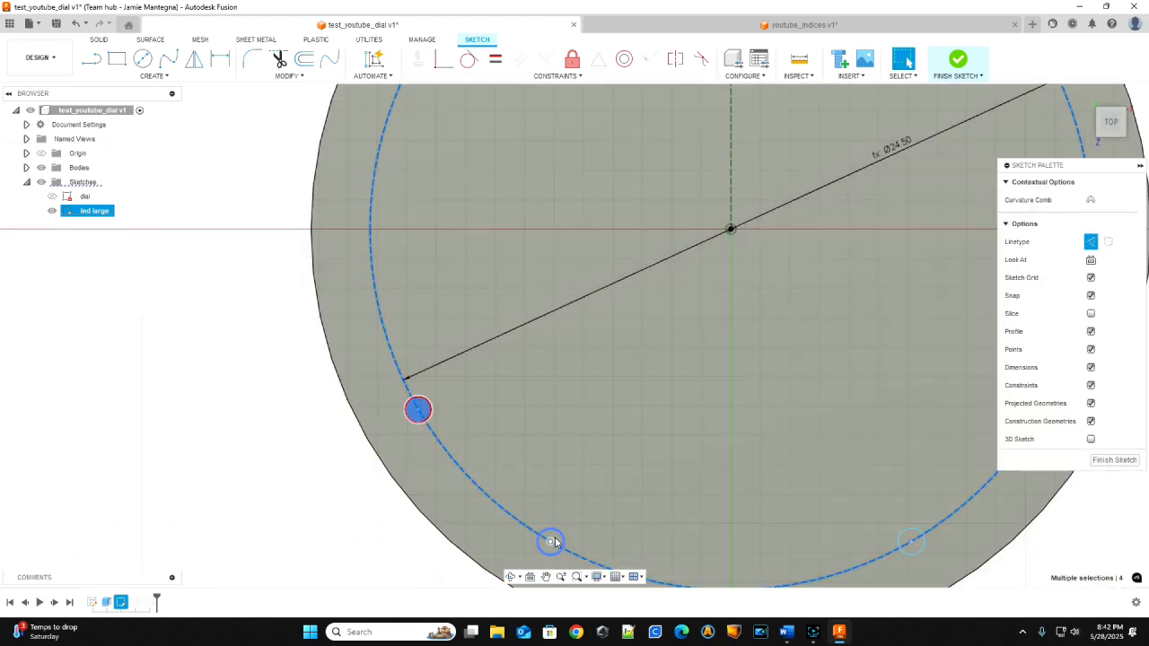
pyautogui.keyDown('shift'); pyautogui.click(550, 540); pyautogui.keyUp('shift')
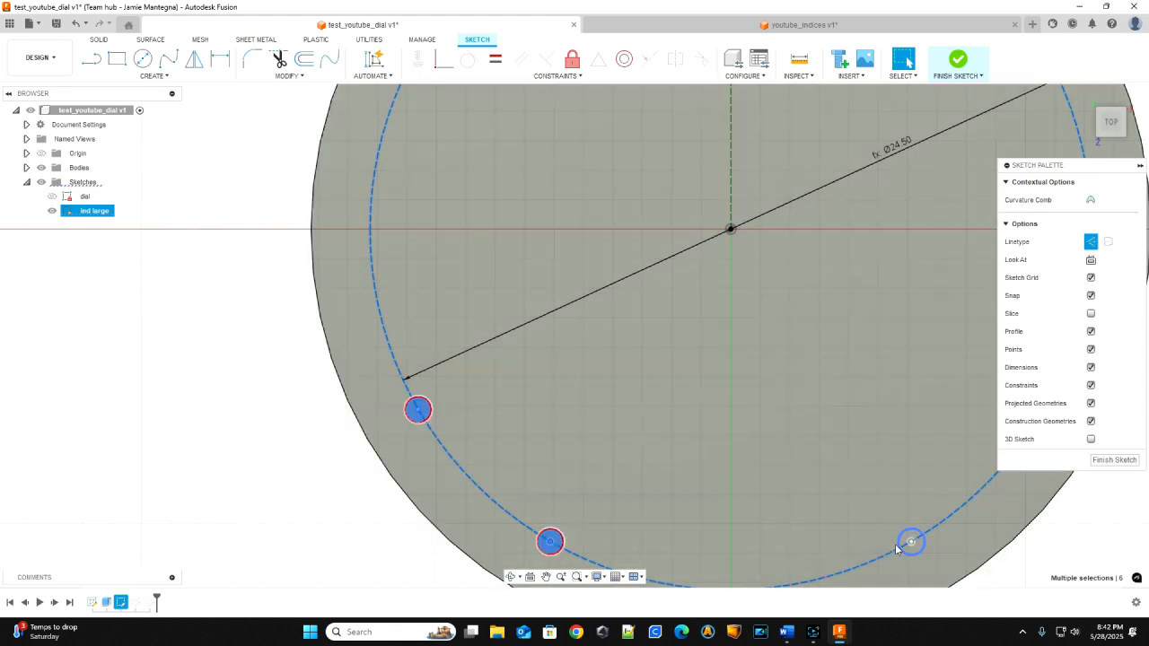
pyautogui.keyDown('shift'); pyautogui.click(909, 540); pyautogui.keyUp('shift')
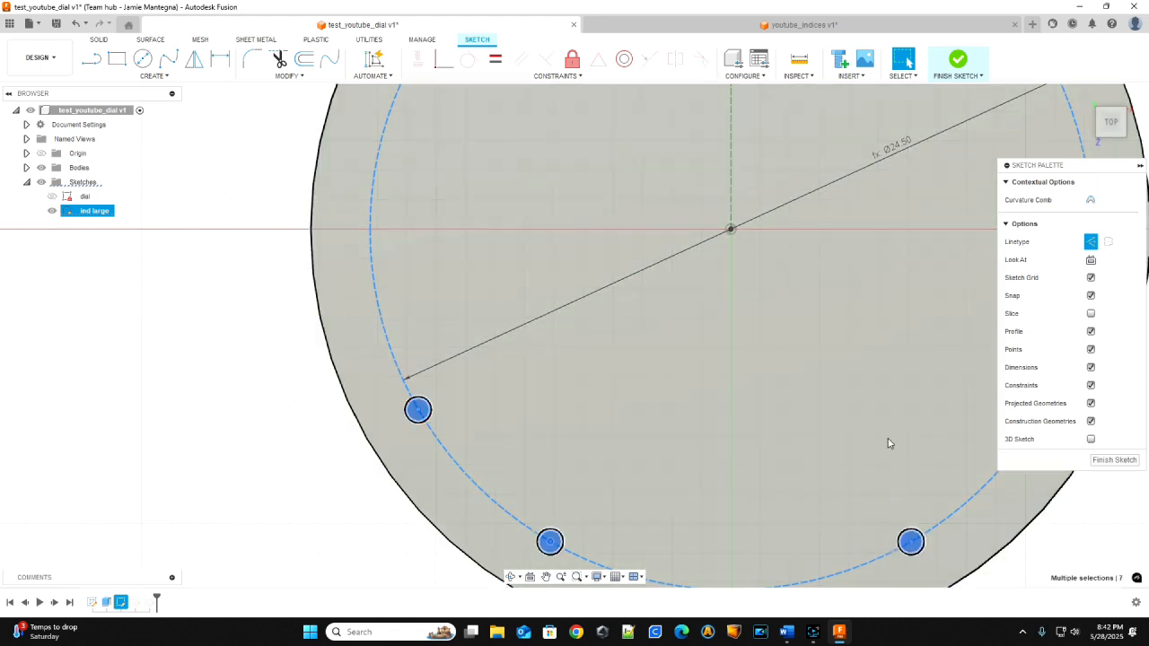
# Step: Add the three remaining large index hole profiles on the dial's right side to the selection
pyautogui.moveTo(890, 439); pyautogui.dragTo(476, 405, button='middle')
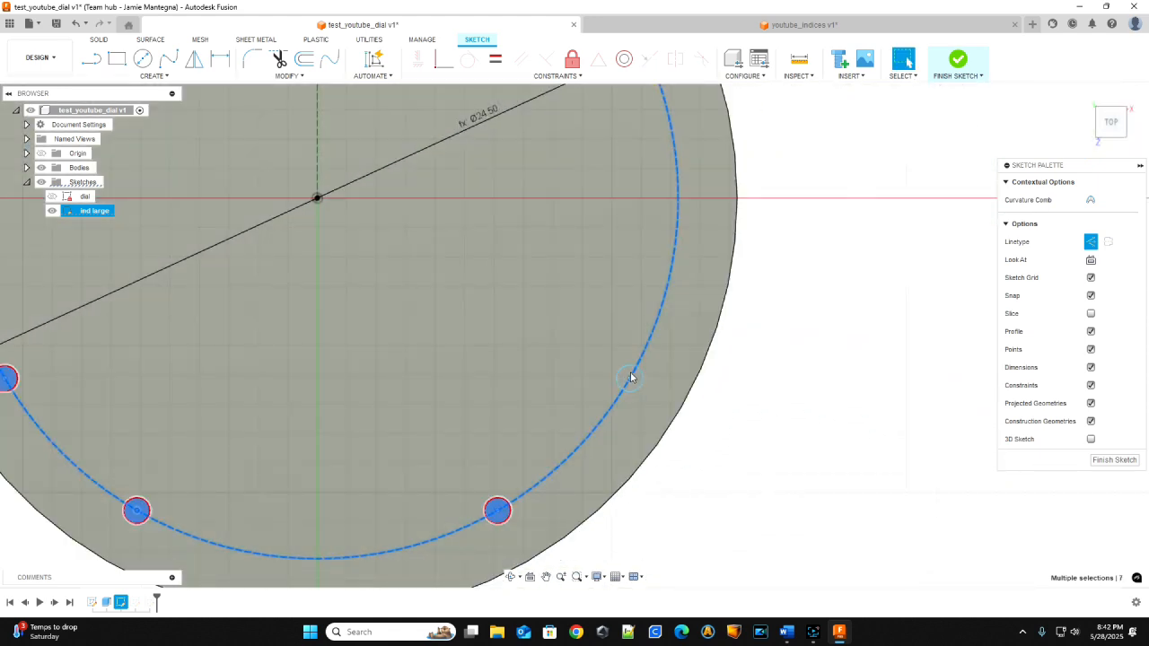
pyautogui.keyDown('shift'); pyautogui.click(628, 379); pyautogui.keyUp('shift')
pyautogui.moveTo(590, 275); pyautogui.dragTo(619, 590, button='middle')
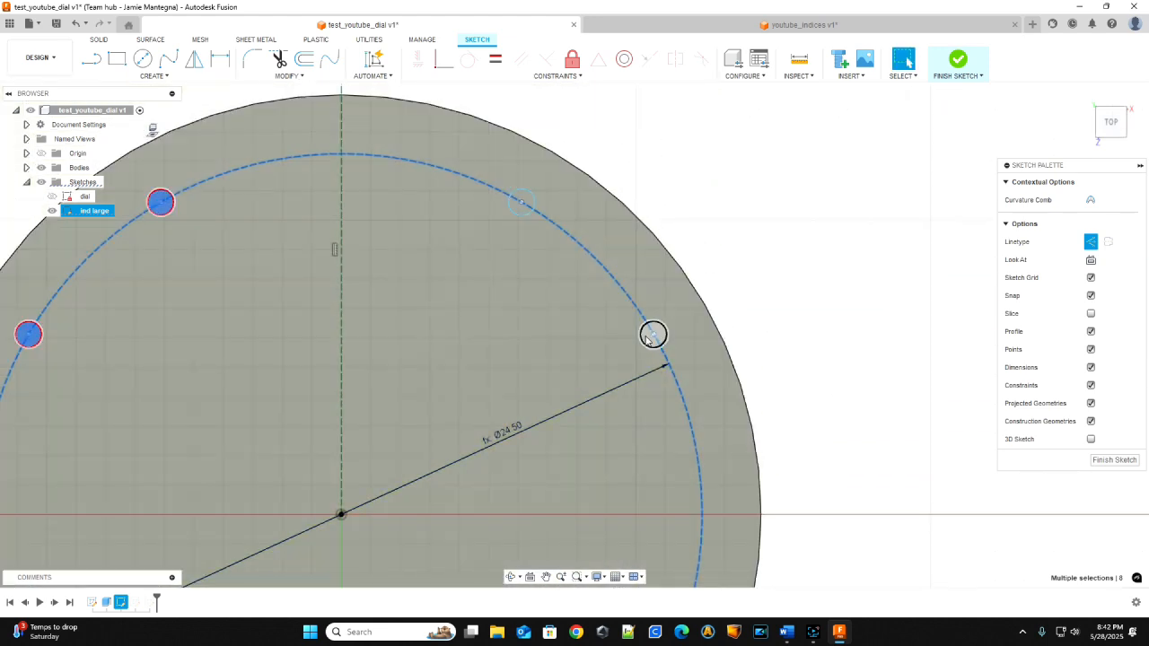
pyautogui.keyDown('shift'); pyautogui.click(653, 335); pyautogui.keyUp('shift')
pyautogui.keyDown('shift'); pyautogui.click(516, 207); pyautogui.keyUp('shift')
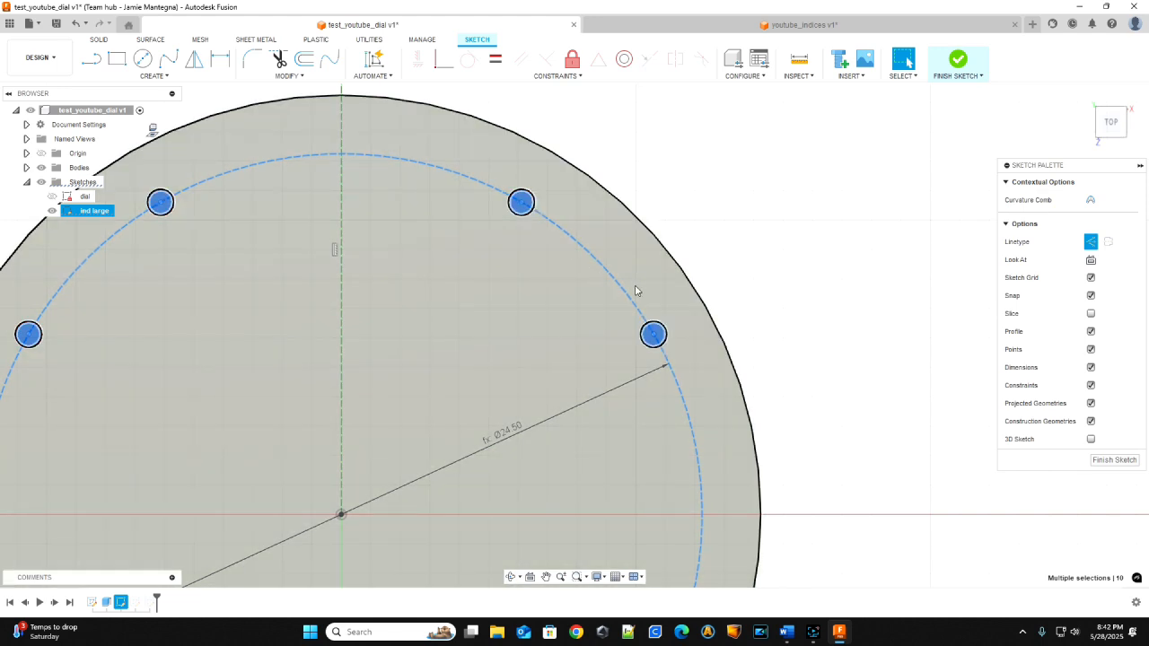
# Step: Extrude the selected large index profiles by -0.6 mm as a cut through the dial
pyautogui.press('e')
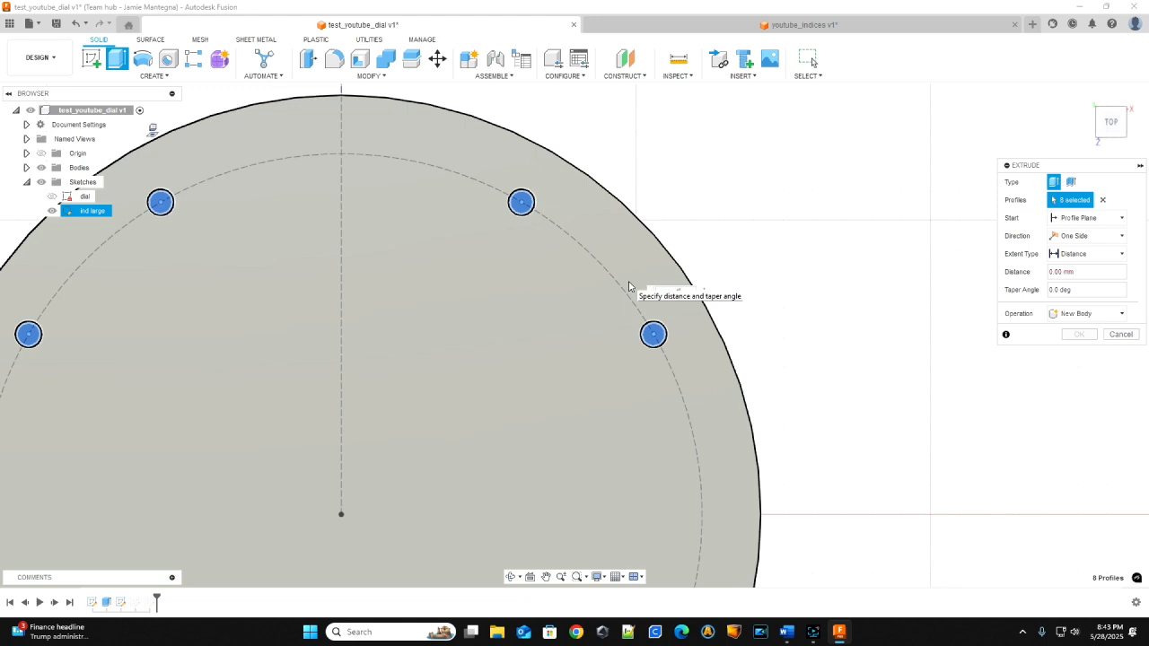
pyautogui.write('-.6')
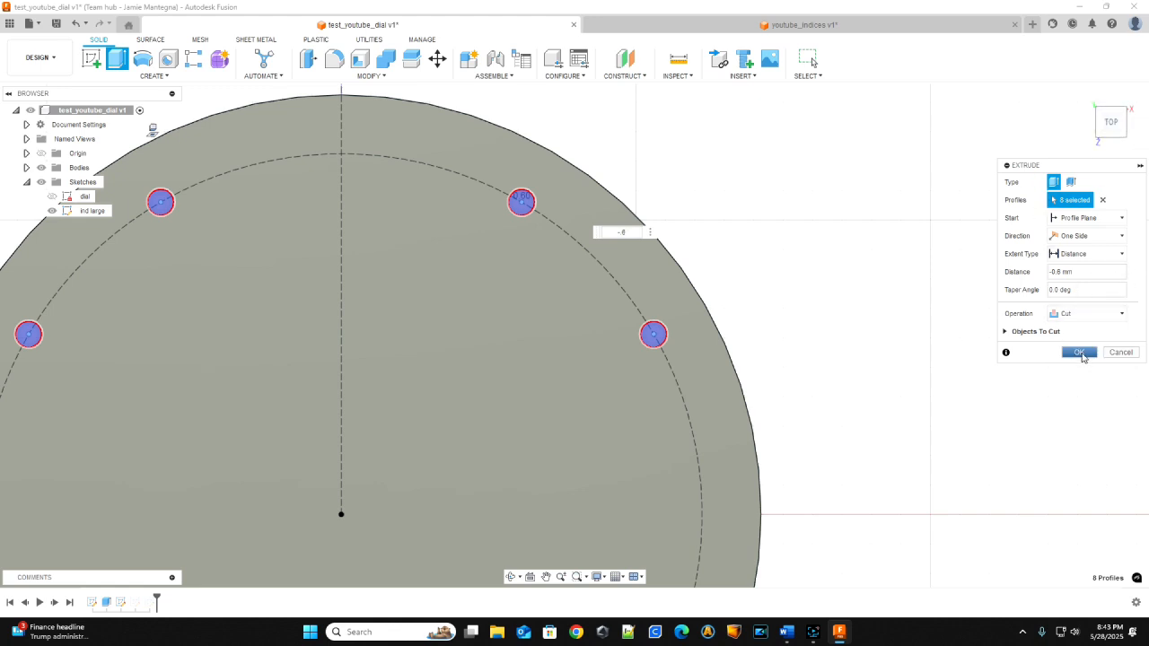
pyautogui.click(1079, 352)
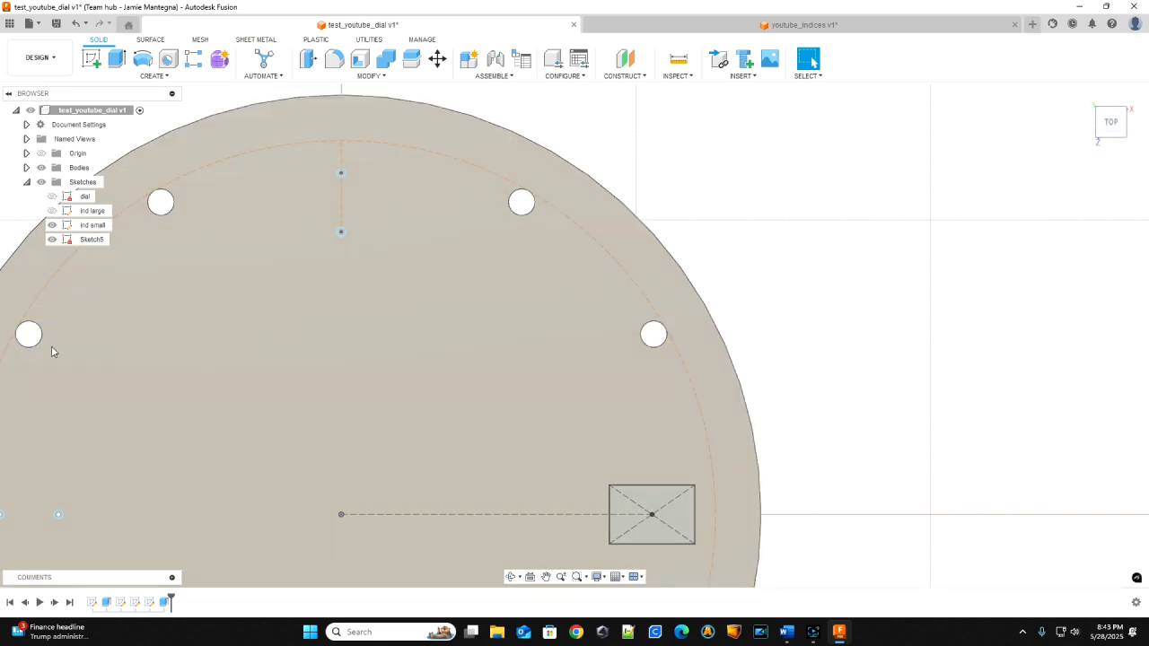
# Step: Open the existing ind small sketch for editing
pyautogui.moveTo(282, 415); pyautogui.dragTo(391, 269, button='middle')
pyautogui.moveTo(317, 260); pyautogui.dragTo(337, 338, button='middle')
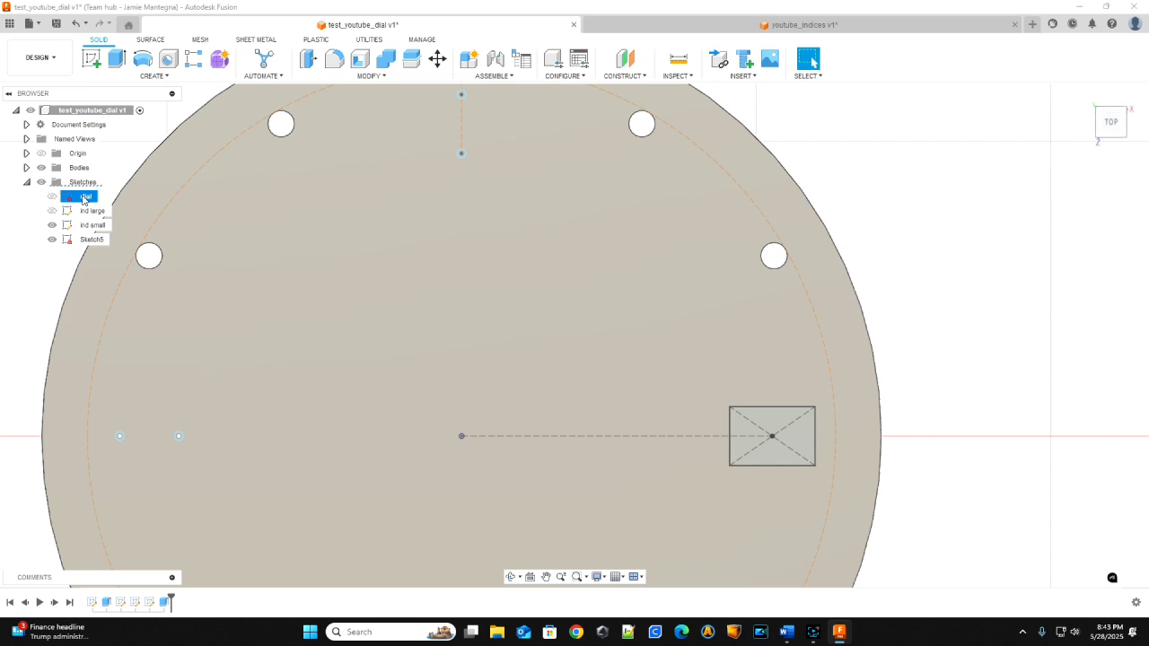
pyautogui.rightClick(81, 210)
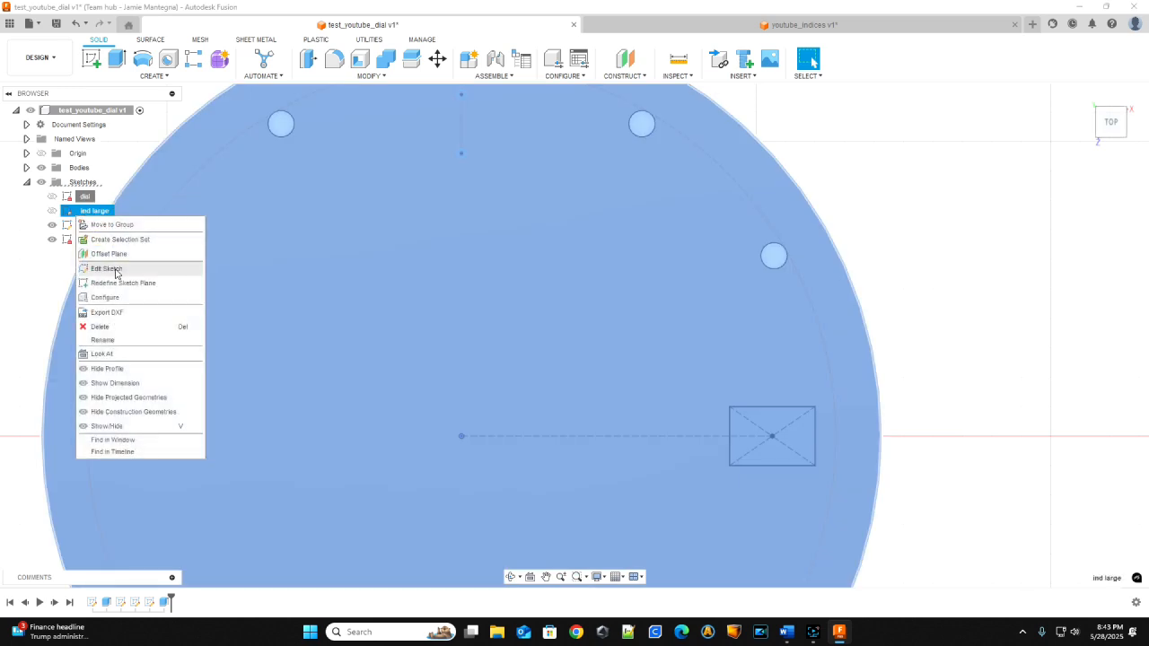
pyautogui.click(114, 274)
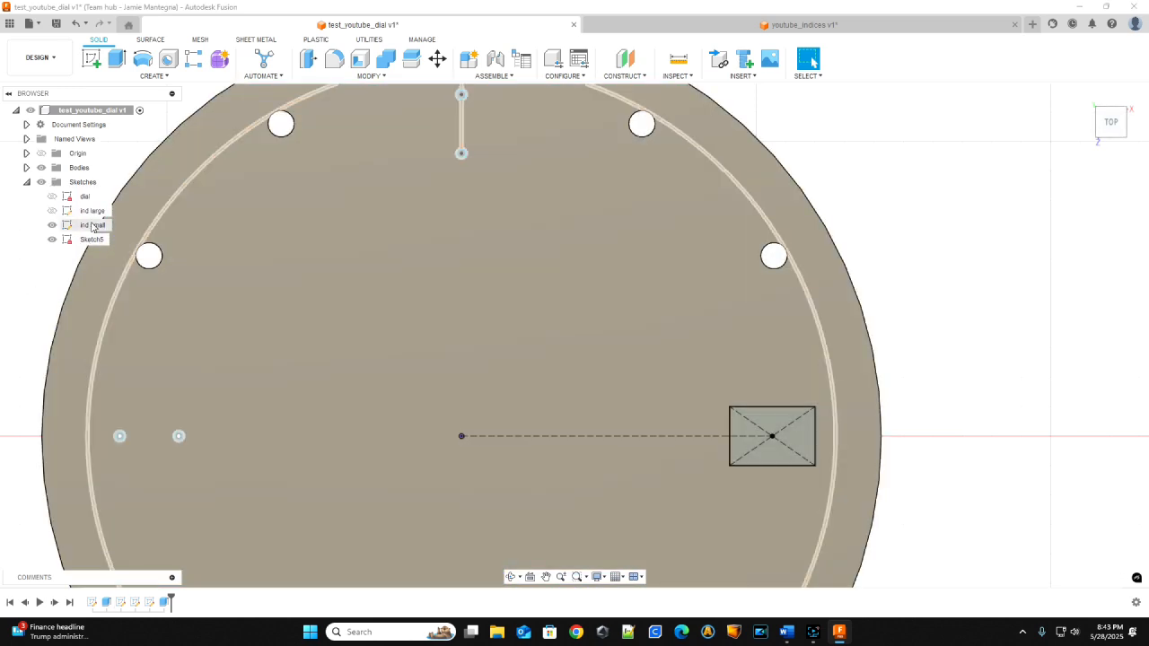
pyautogui.rightClick(88, 230)
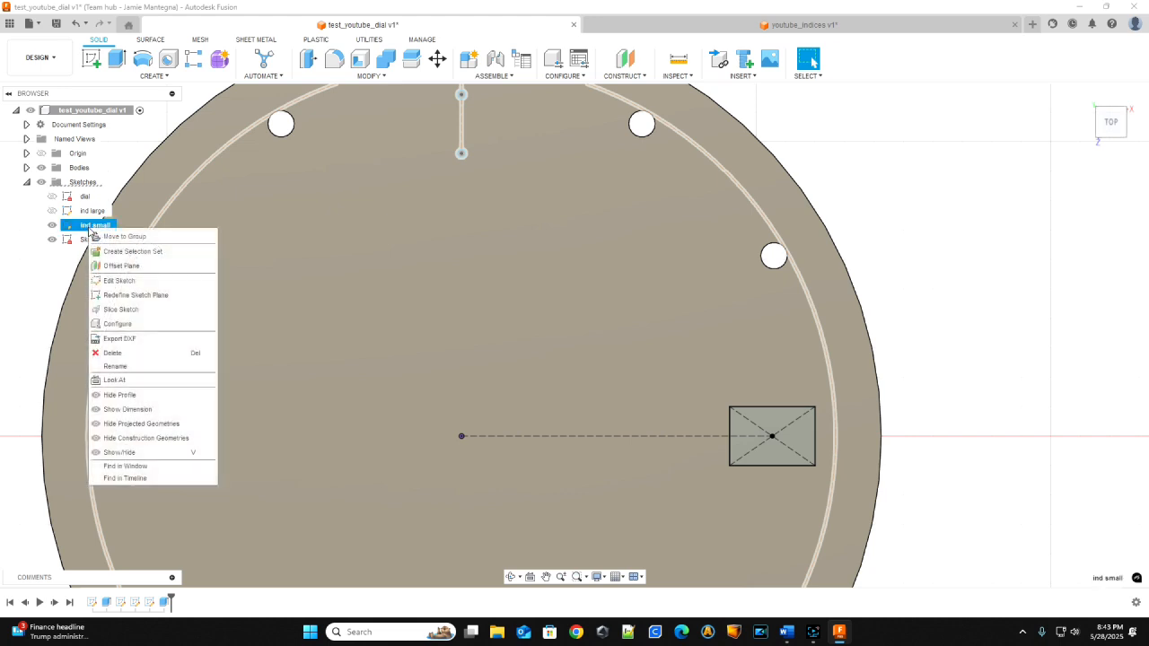
pyautogui.click(127, 283)
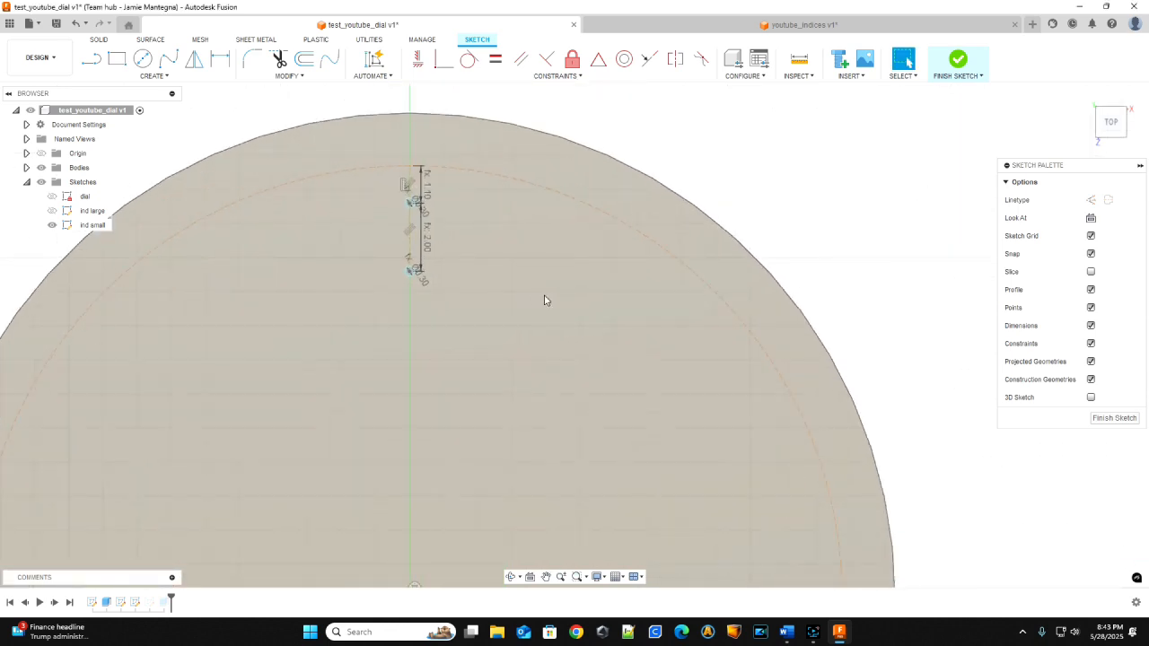
# Step: Start an extrusion with the two small index hole profiles at 12 o'clock
pyautogui.press('e')
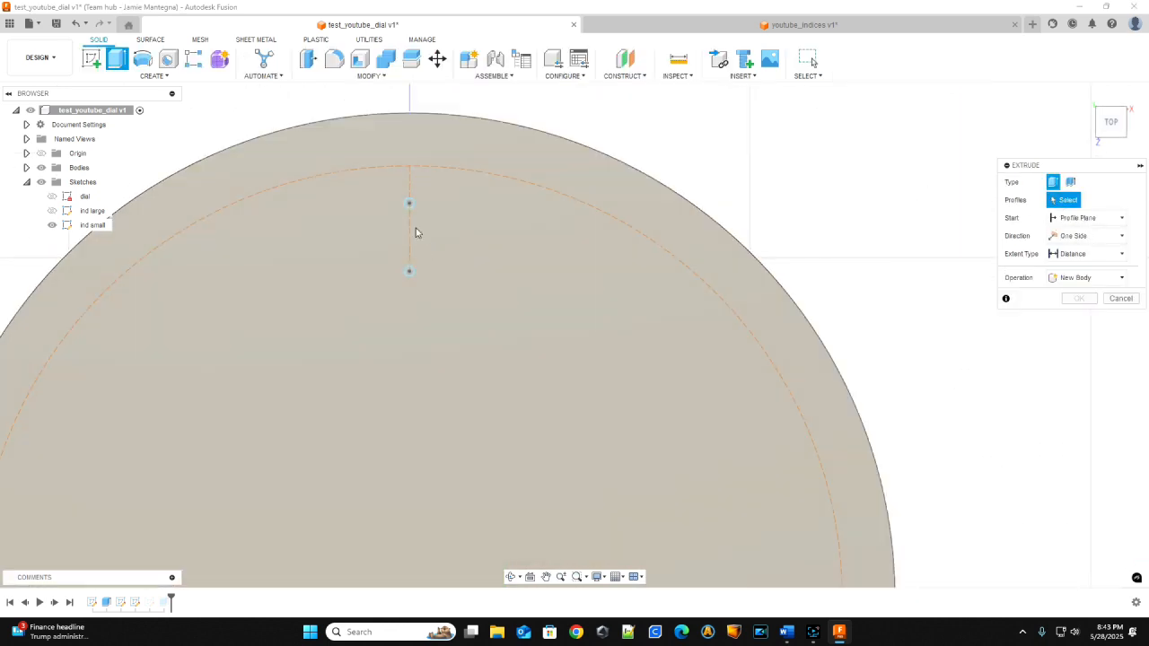
pyautogui.scroll(-2, 412, 229)
pyautogui.scroll(6, 413, 228)
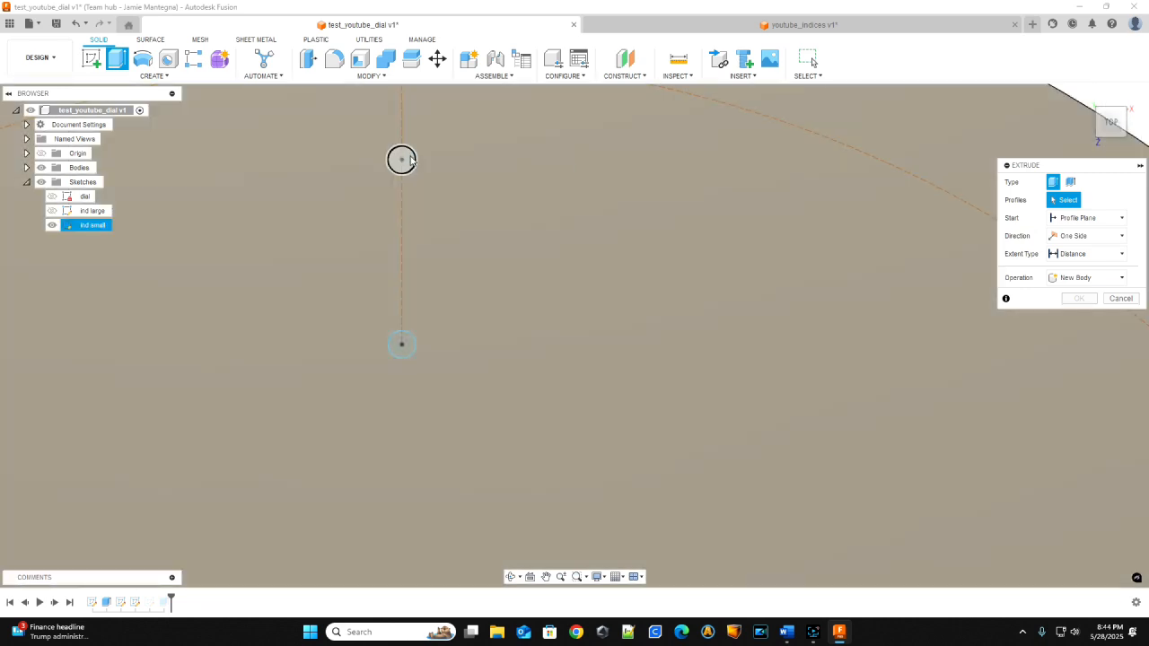
pyautogui.click(401, 160)
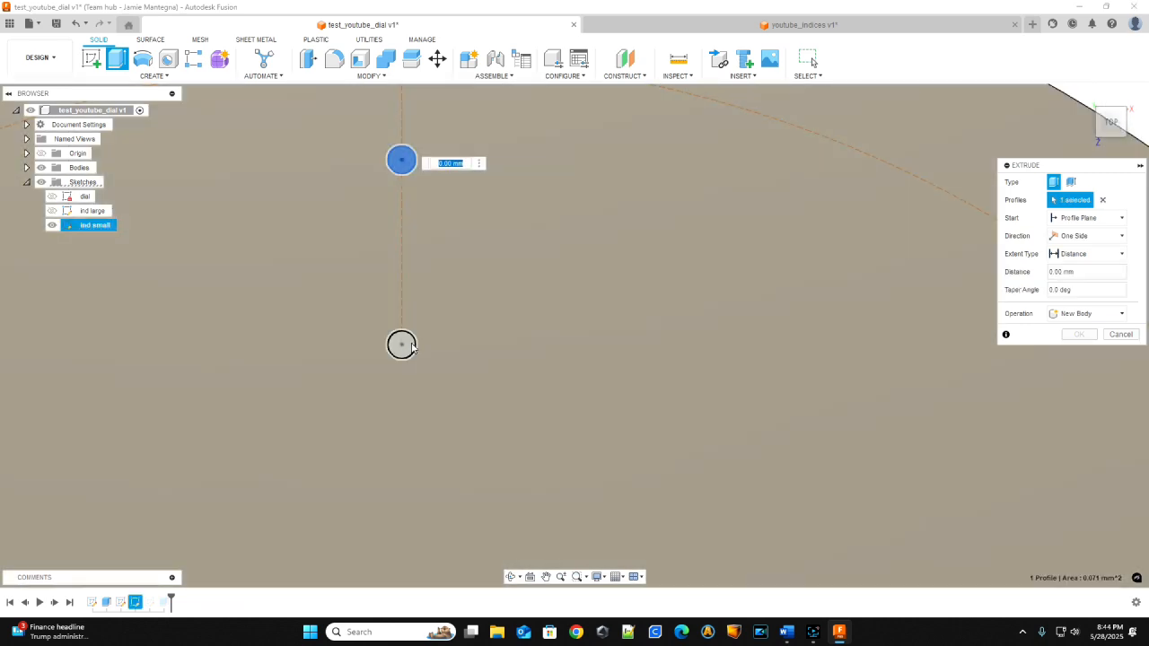
pyautogui.click(410, 345)
# Step: Add the two small index hole profiles at 6 o'clock to the extrusion
pyautogui.moveTo(987, 561); pyautogui.dragTo(603, 278, button='middle')
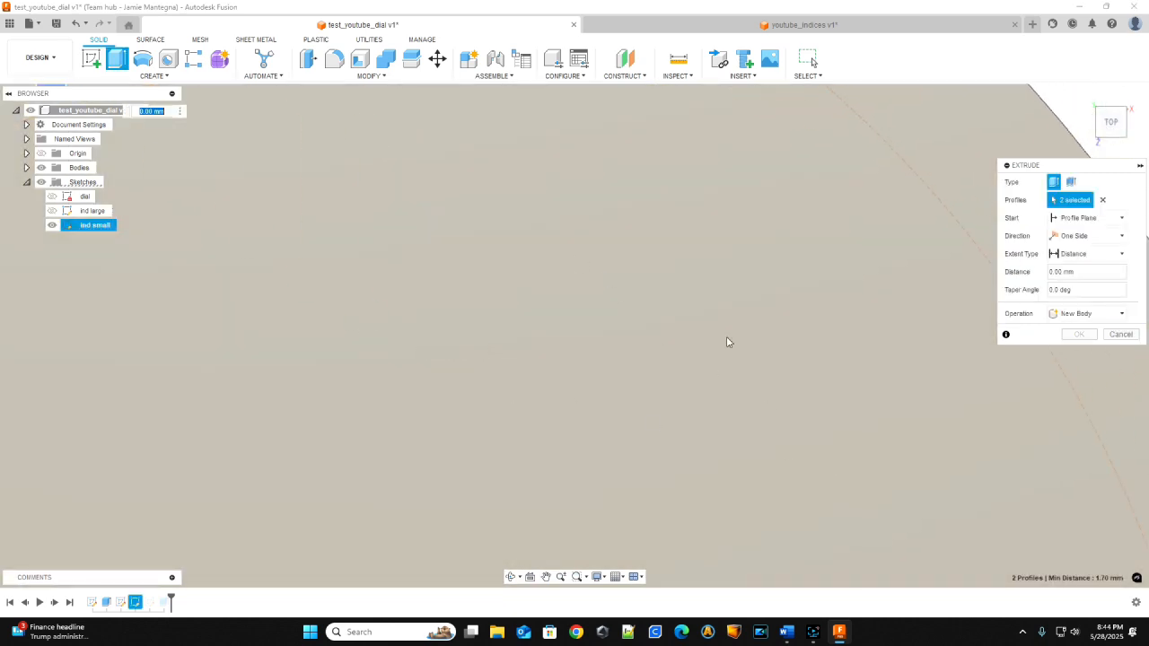
pyautogui.moveTo(666, 467); pyautogui.dragTo(845, 137, button='middle')
pyautogui.scroll(-4, 708, 327)
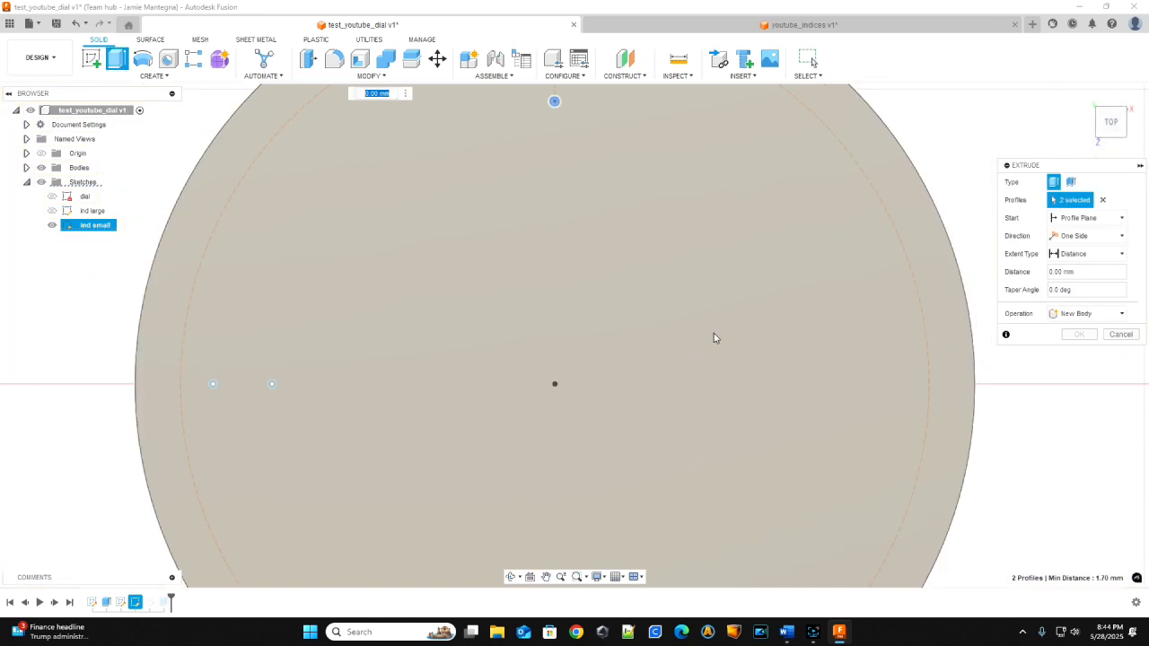
pyautogui.scroll(-3, 719, 341)
pyautogui.moveTo(741, 392); pyautogui.dragTo(721, 179, button='middle')
pyautogui.scroll(5, 598, 297)
pyautogui.scroll(-5, 701, 368)
pyautogui.scroll(4, 691, 333)
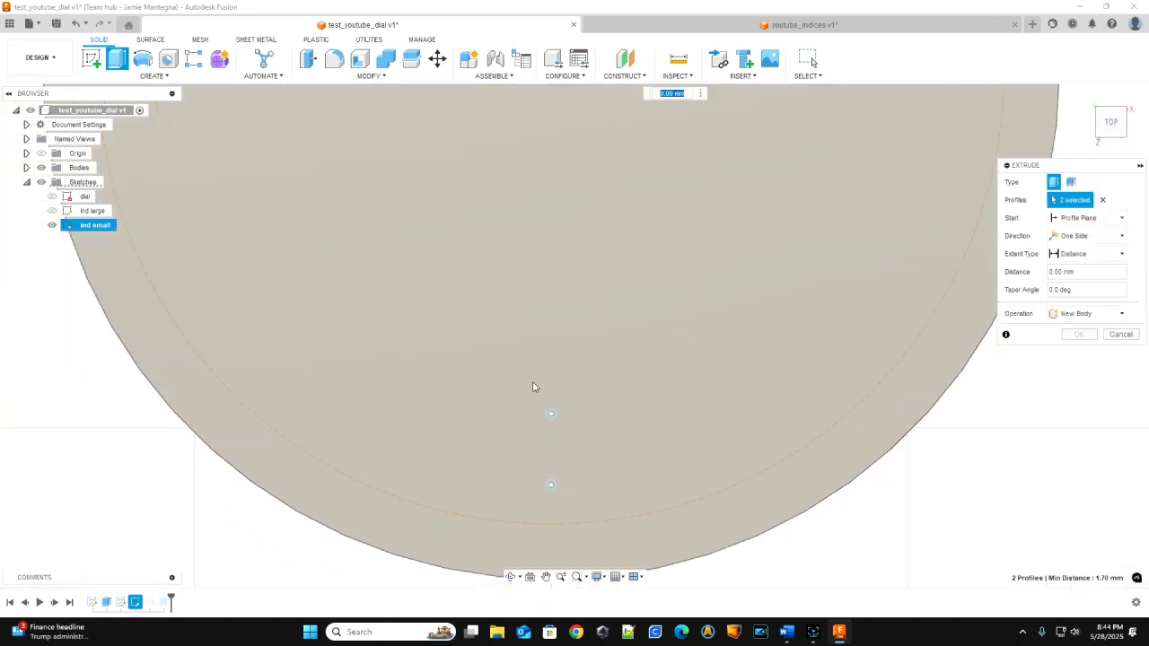
pyautogui.scroll(-4, 563, 415)
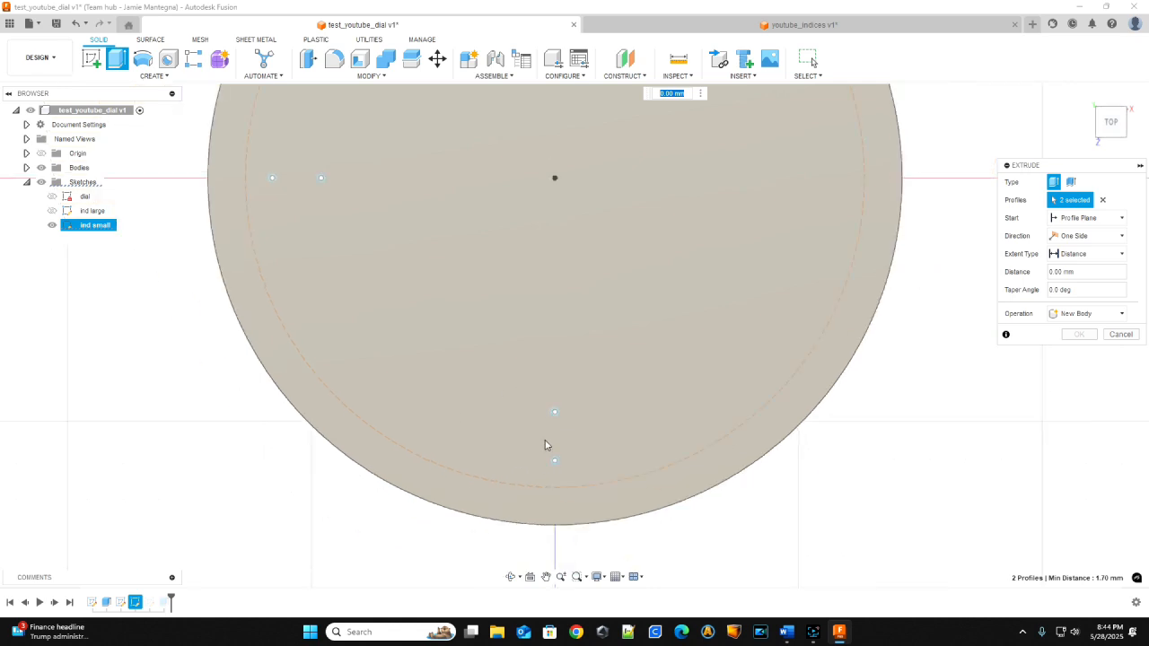
pyautogui.scroll(6, 547, 443)
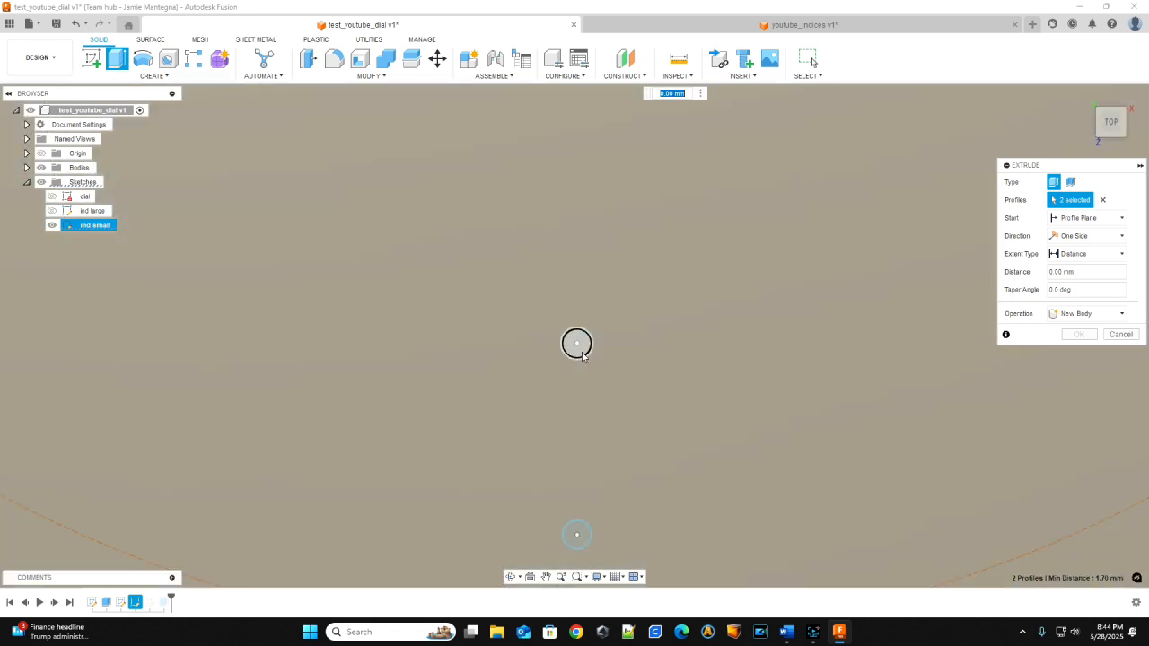
pyautogui.click(578, 344)
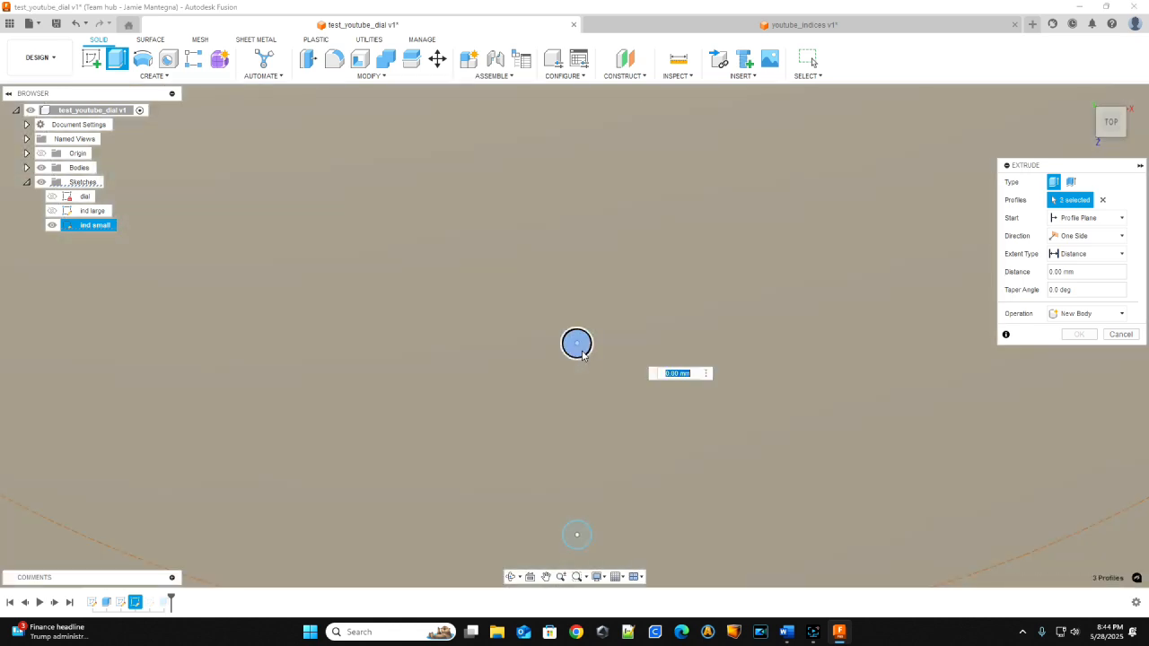
pyautogui.click(584, 535)
# Step: Add the two small index hole profiles at 9 o'clock to the extrusion
pyautogui.moveTo(305, 270); pyautogui.dragTo(857, 616, button='middle')
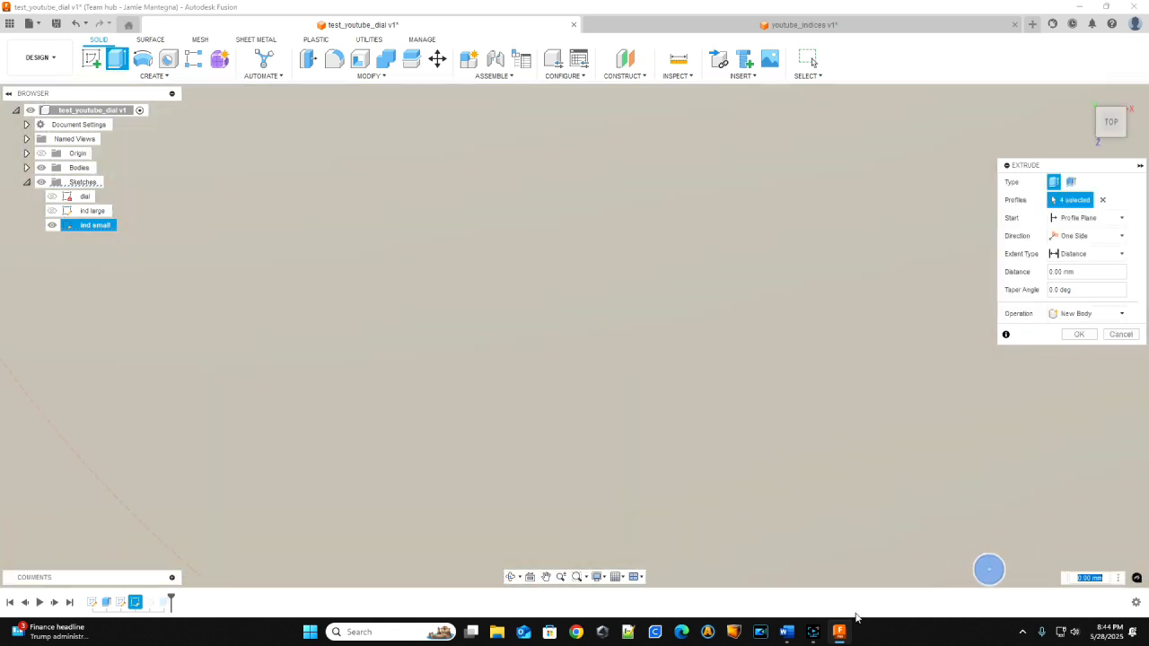
pyautogui.moveTo(452, 318); pyautogui.dragTo(795, 520, button='middle')
pyautogui.scroll(-3, 794, 521)
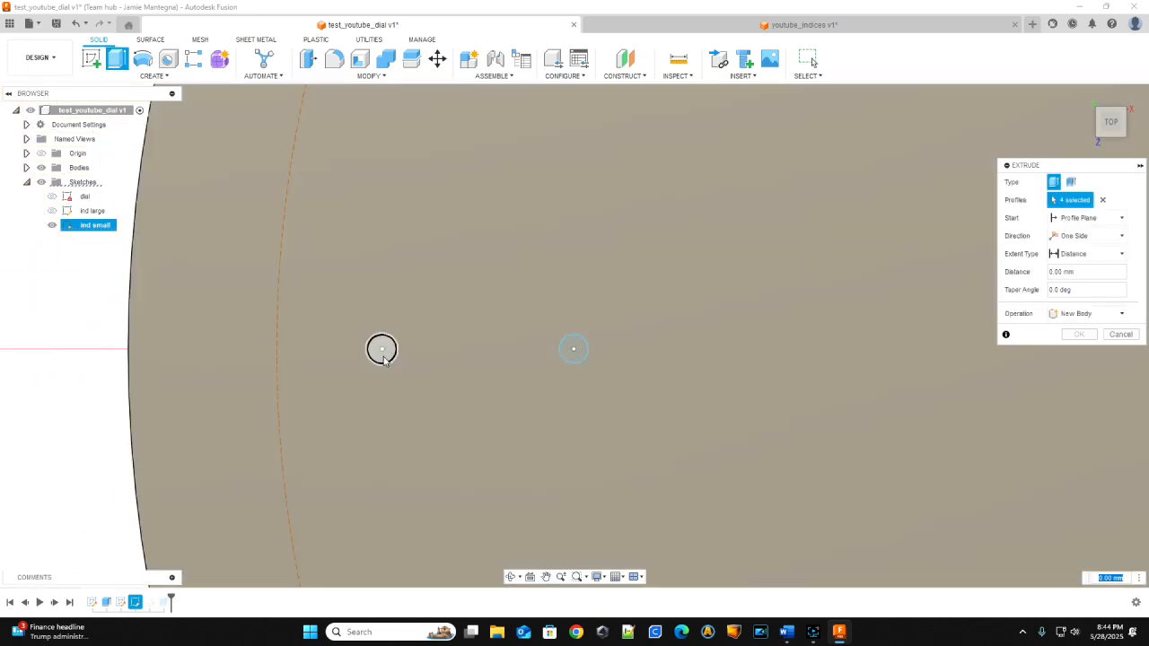
pyautogui.click(381, 350)
pyautogui.click(576, 358)
# Step: Set the small index holes' extrusion distance to -0.6 mm and complete it as a cut through the dial
pyautogui.moveTo(806, 258); pyautogui.dragTo(503, 610, button='middle')
pyautogui.moveTo(798, 280); pyautogui.dragTo(752, 526, button='middle')
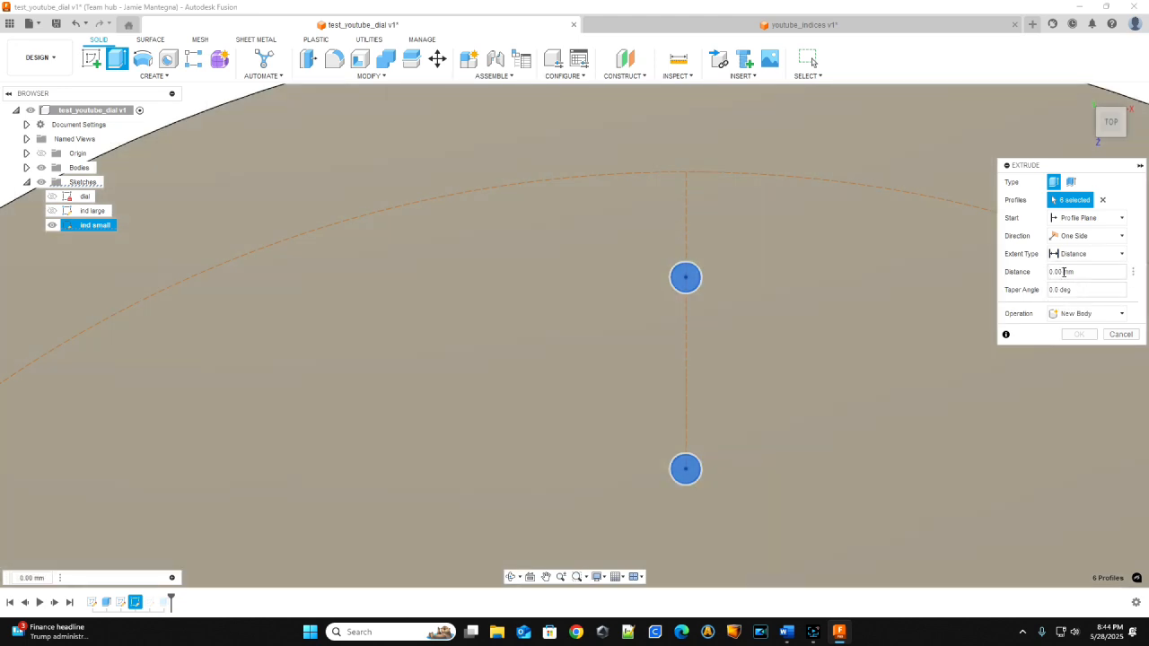
pyautogui.write('-.8')
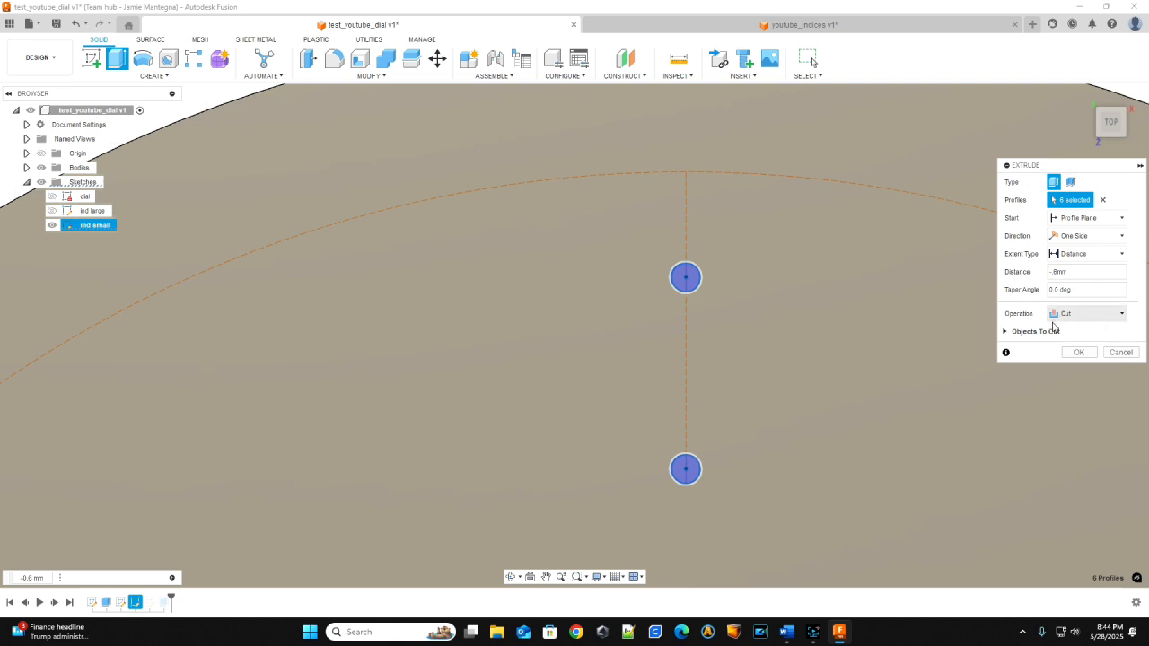
pyautogui.click(1079, 352)
pyautogui.scroll(-5, 834, 376)
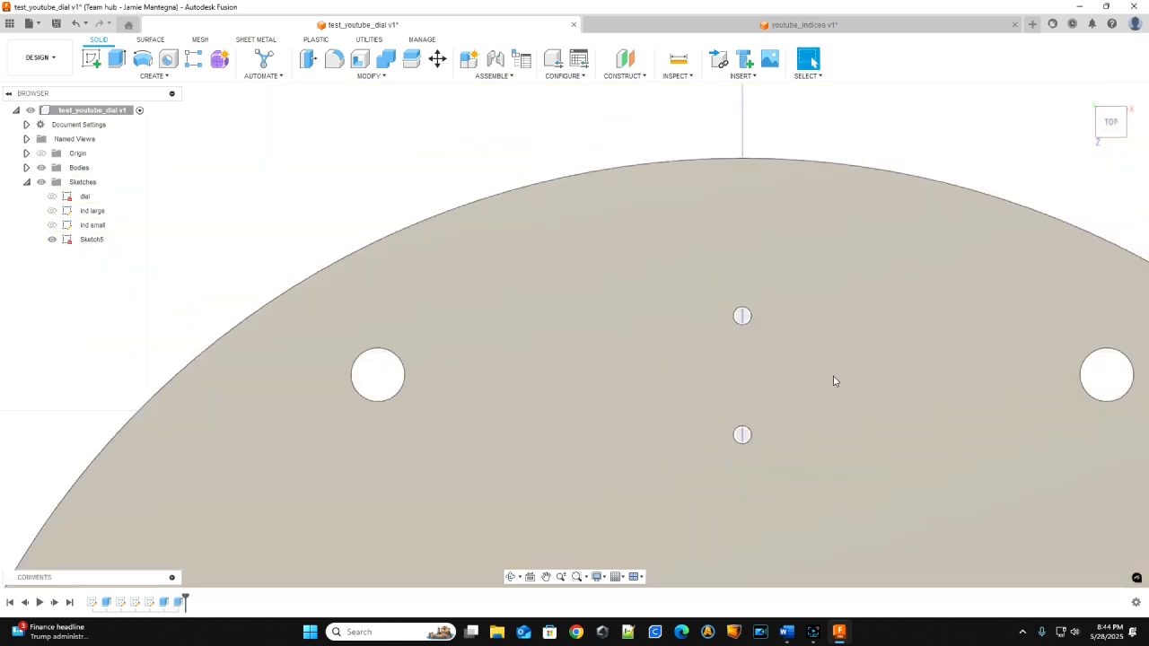
pyautogui.moveTo(865, 411); pyautogui.dragTo(617, 253, button='middle')
pyautogui.scroll(-4, 738, 419)
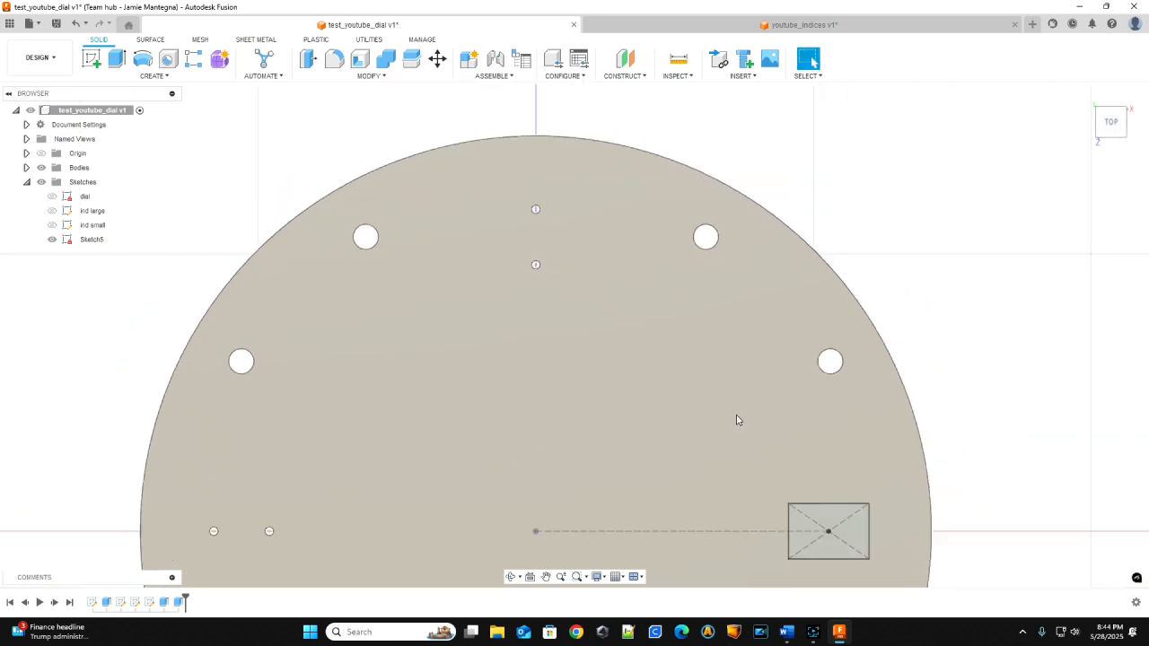
# Step: Rename the newest sketch, the one with the rectangle at 3 o'clock, as date window
pyautogui.moveTo(718, 442); pyautogui.dragTo(621, 298, button='middle')
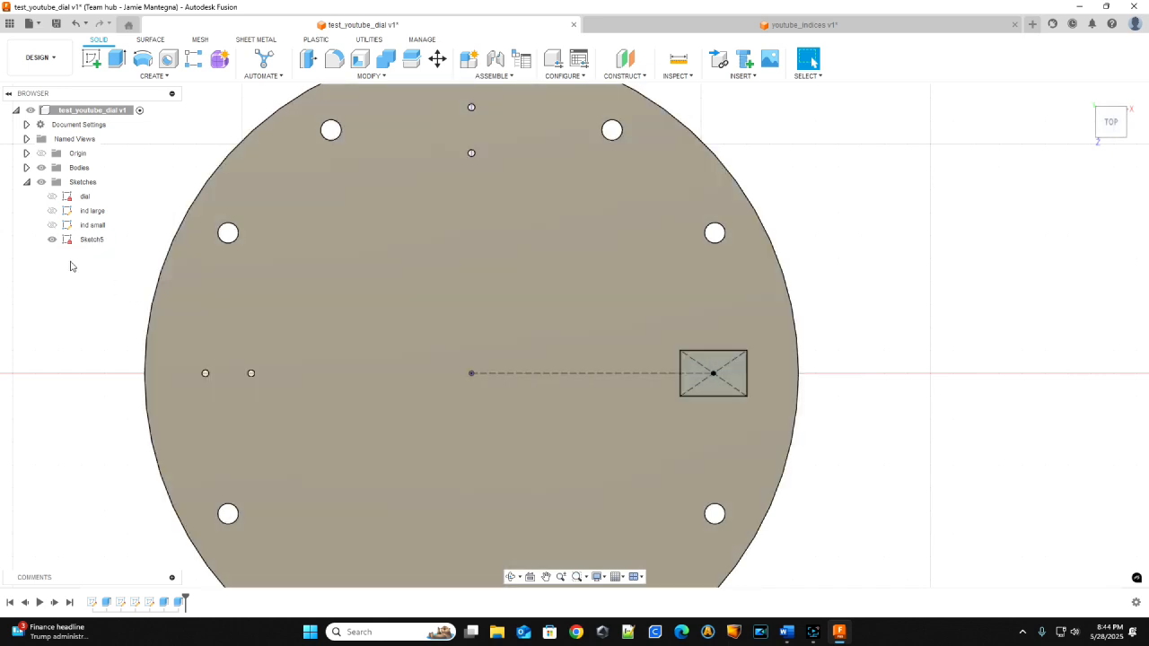
pyautogui.rightClick(92, 244)
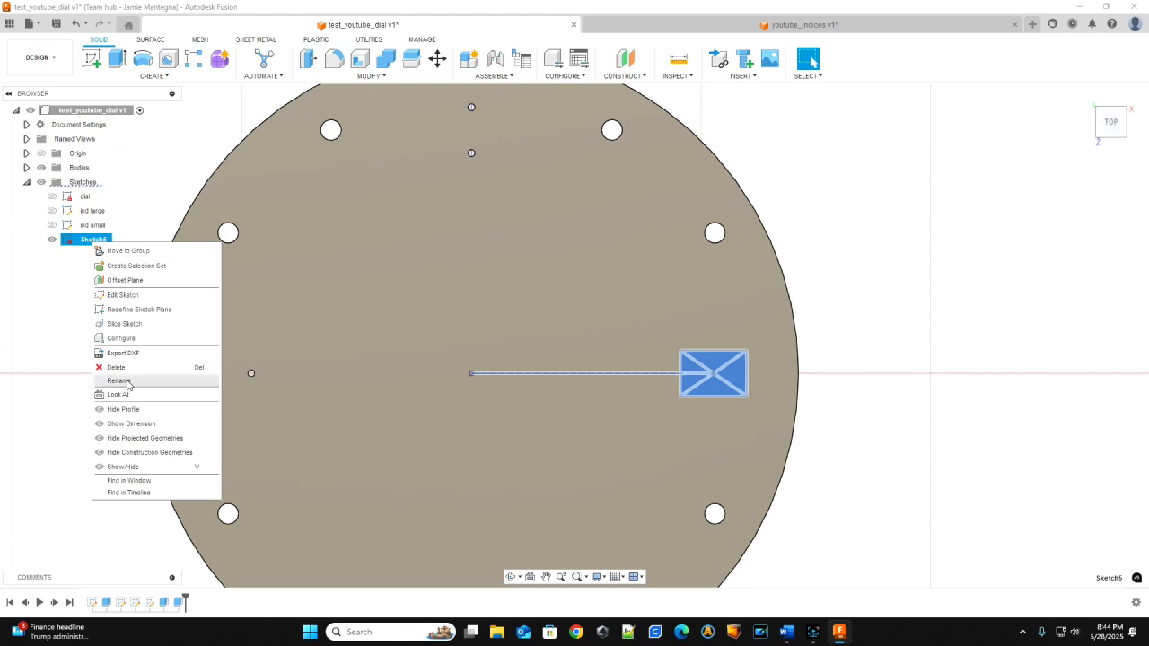
pyautogui.click(128, 381)
pyautogui.write('date window')
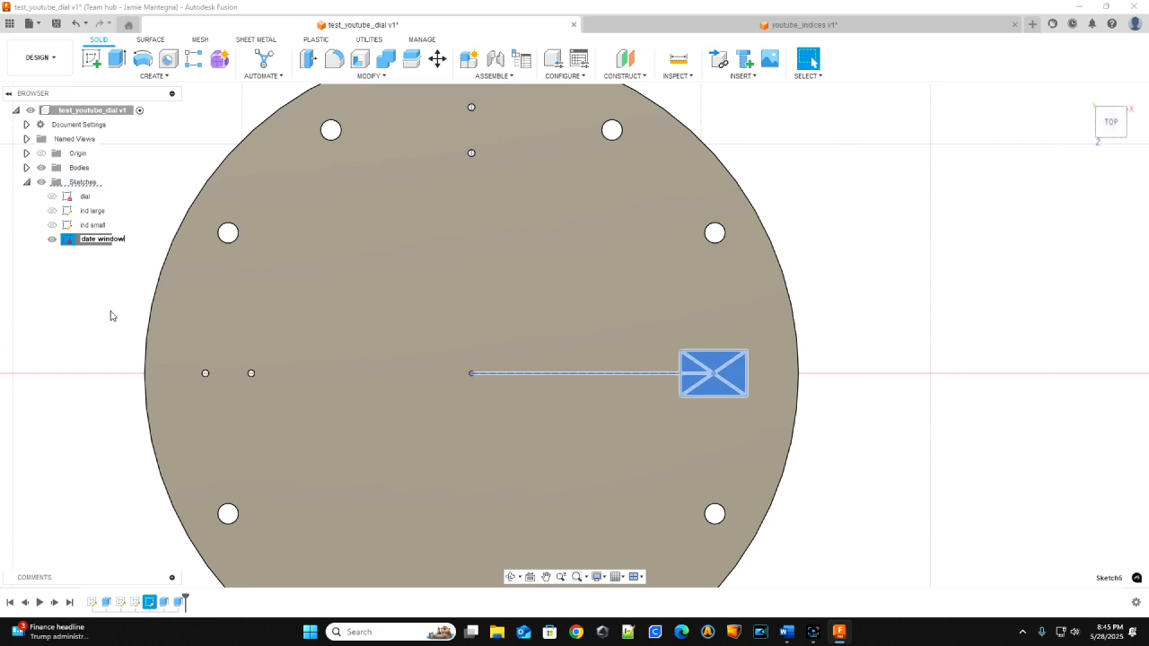
pyautogui.press('Return')
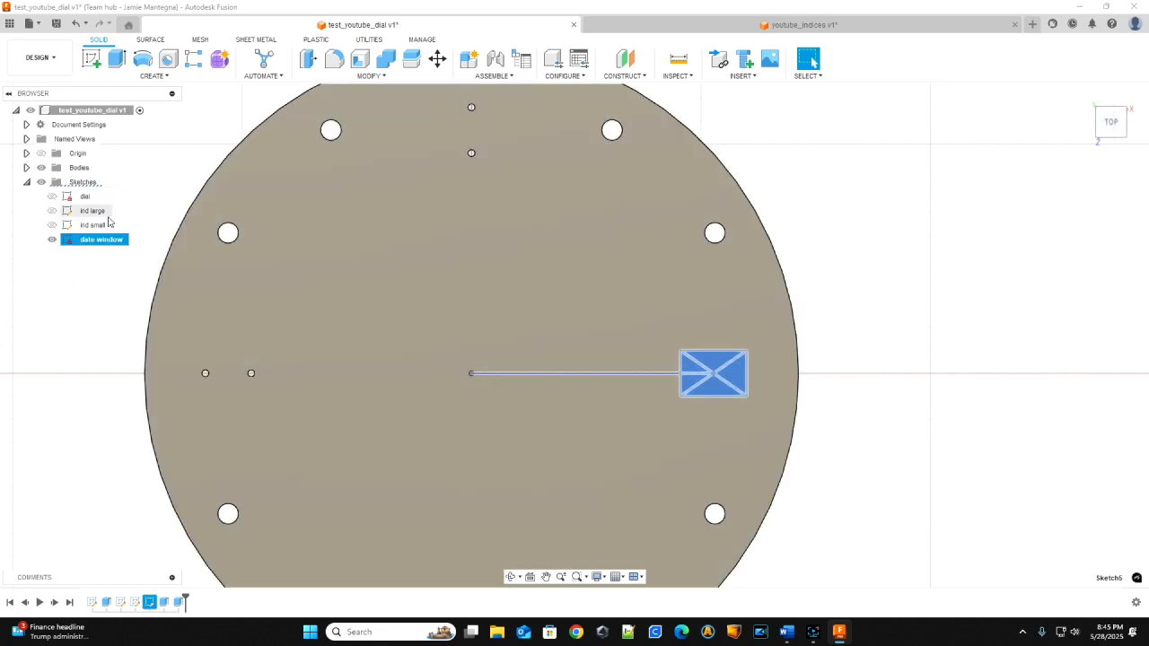
# Step: Extrude the date window sketch's rectangle profile by -0.6 mm as a cut through the dial
pyautogui.rightClick(106, 241)
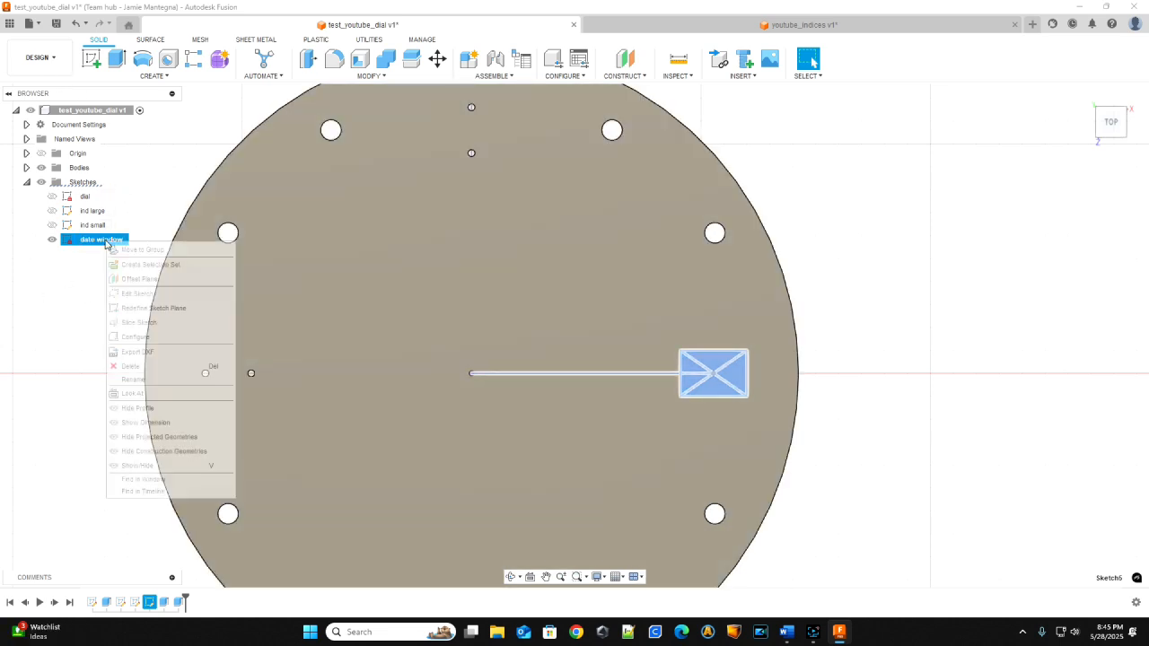
pyautogui.click(138, 294)
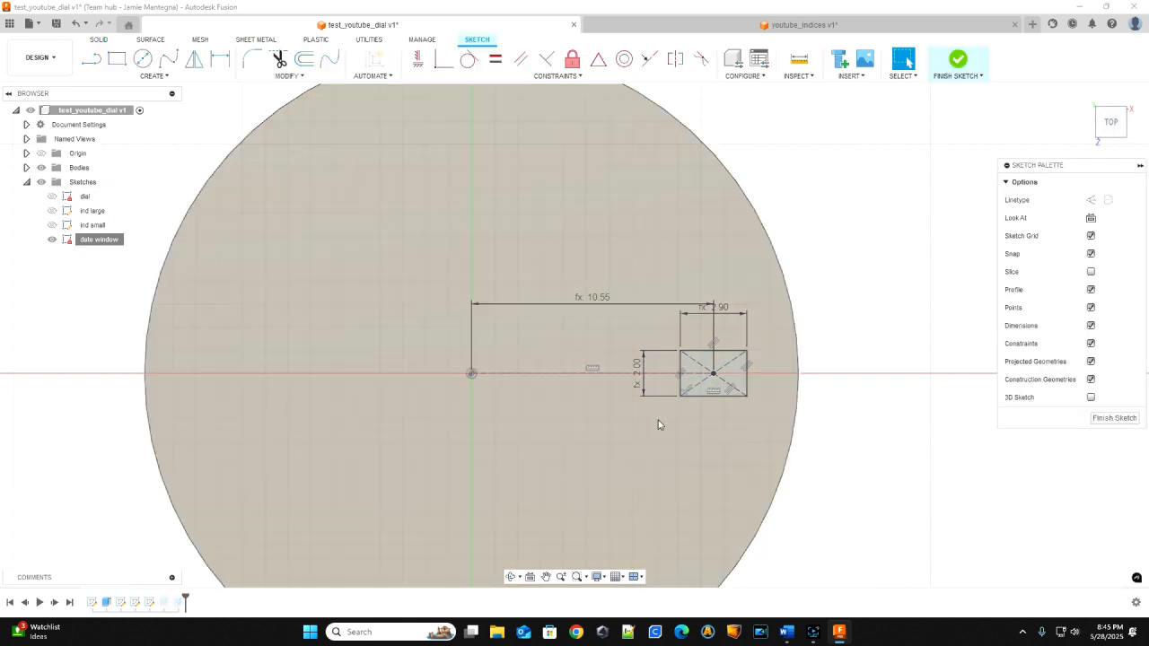
pyautogui.click(705, 363)
pyautogui.press('e')
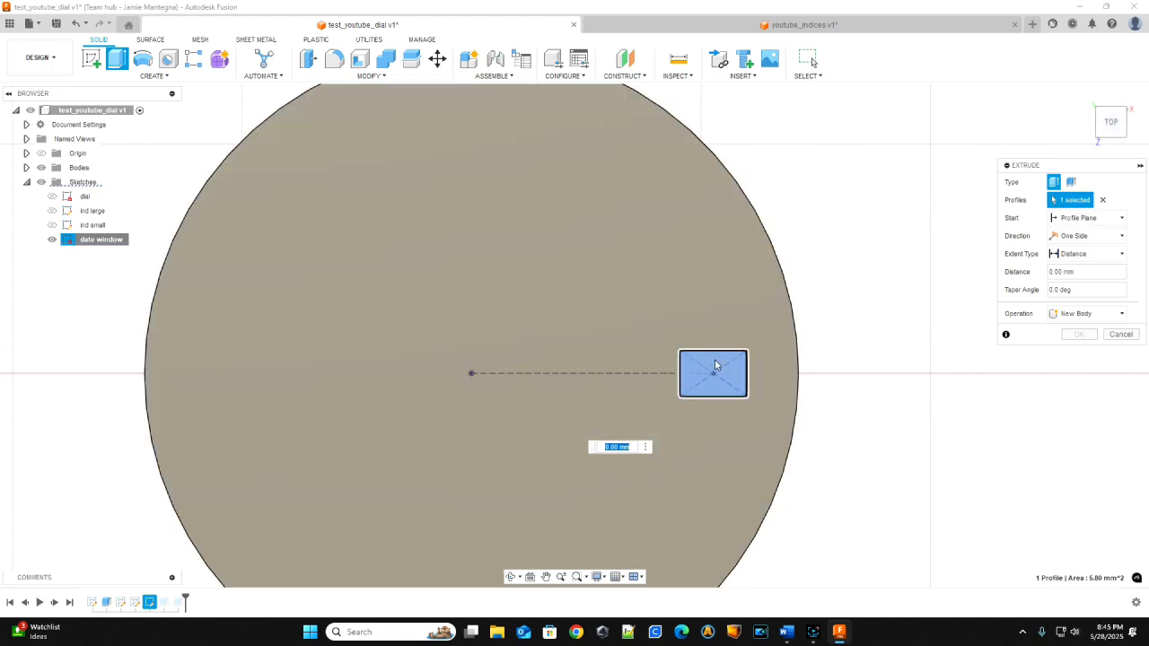
pyautogui.write('-.6')
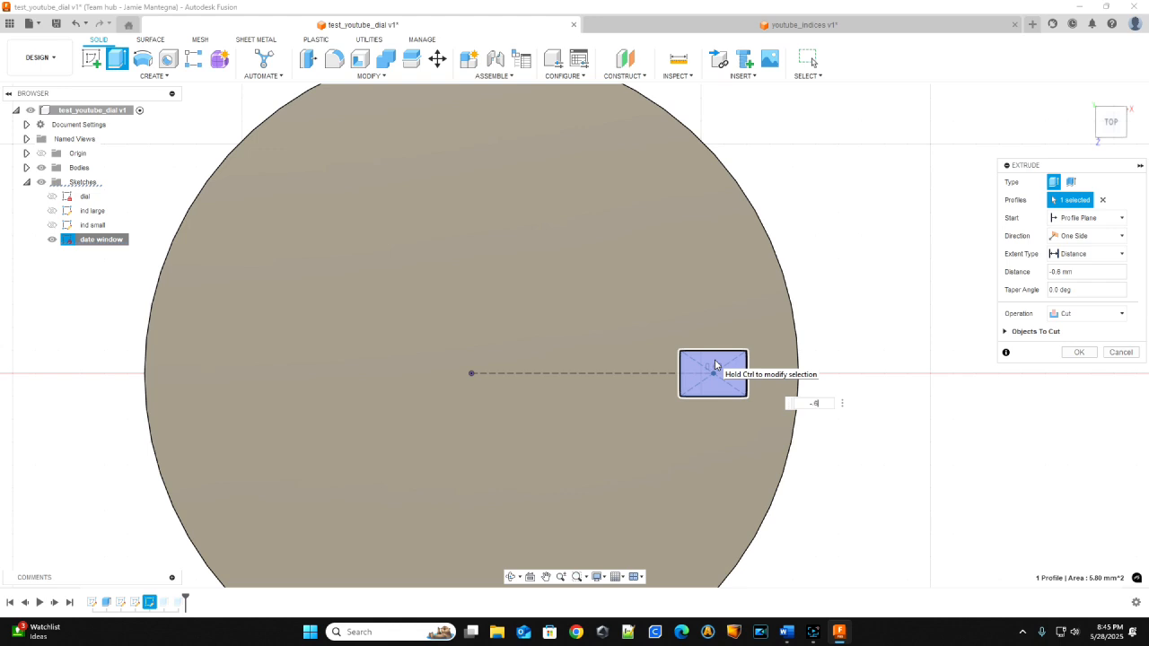
pyautogui.press('Return')
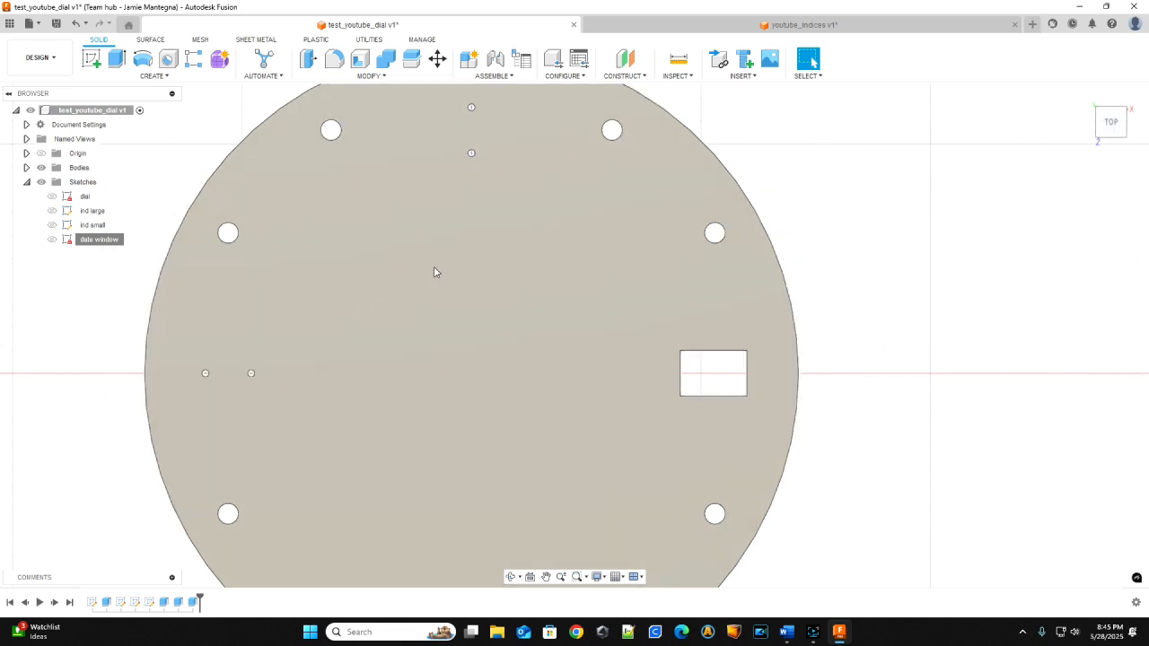
# Step: Start a sketch on the dial's top face and draw a circle centred on the origin with diameter dial_center_hole
pyautogui.click(426, 279)
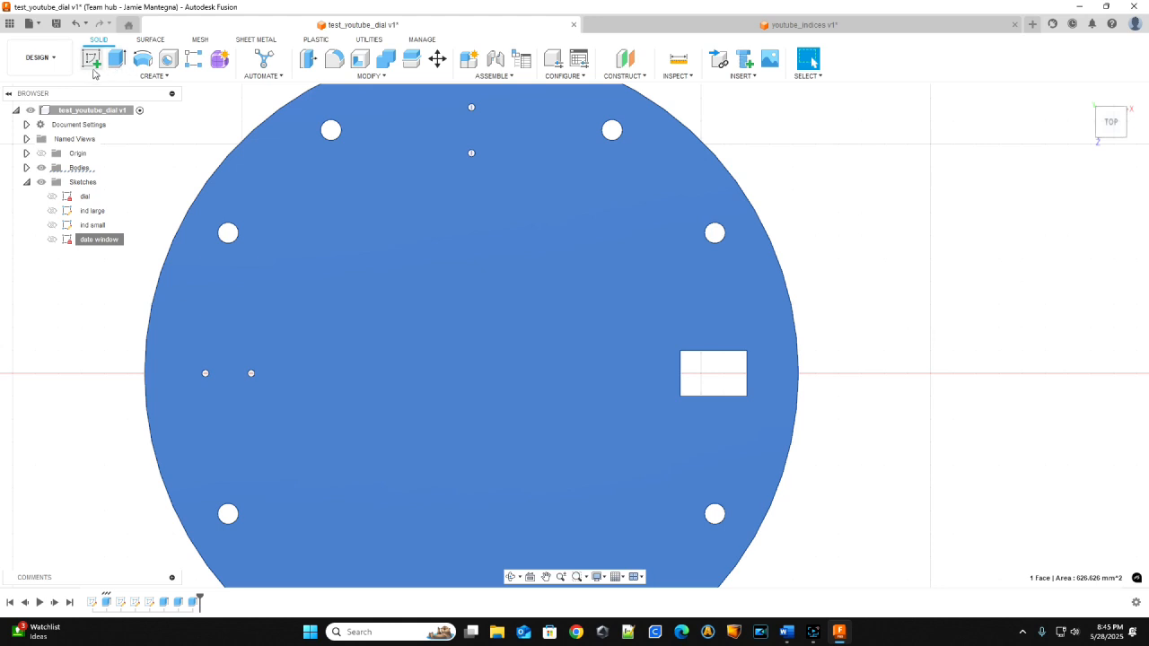
pyautogui.click(97, 63)
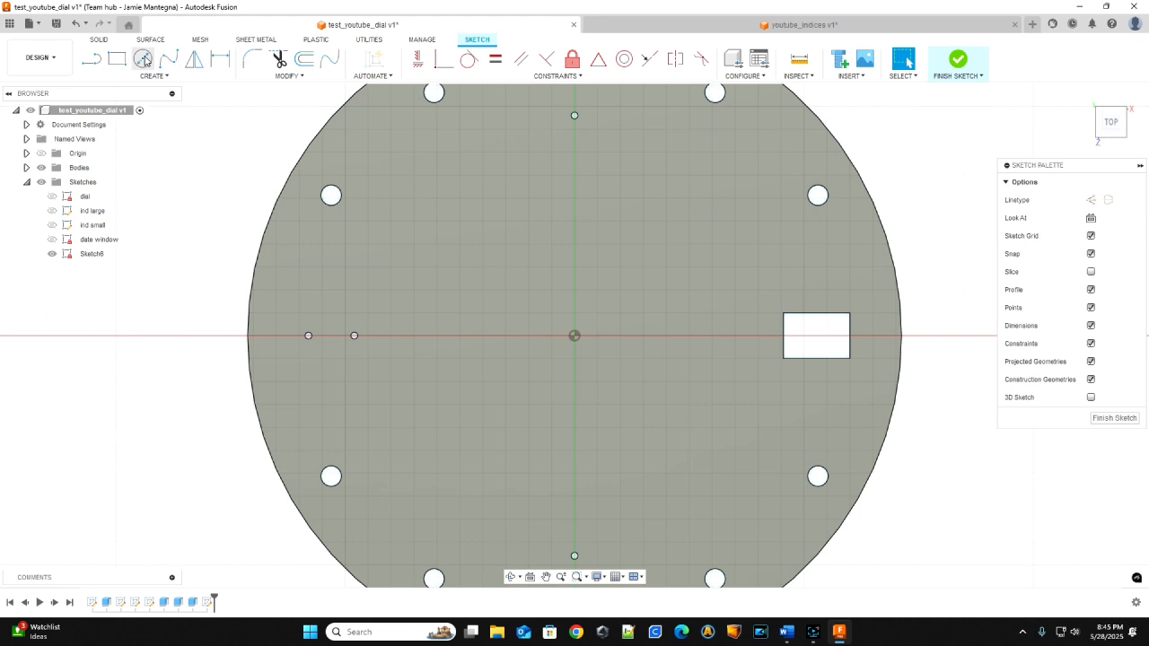
pyautogui.click(142, 59)
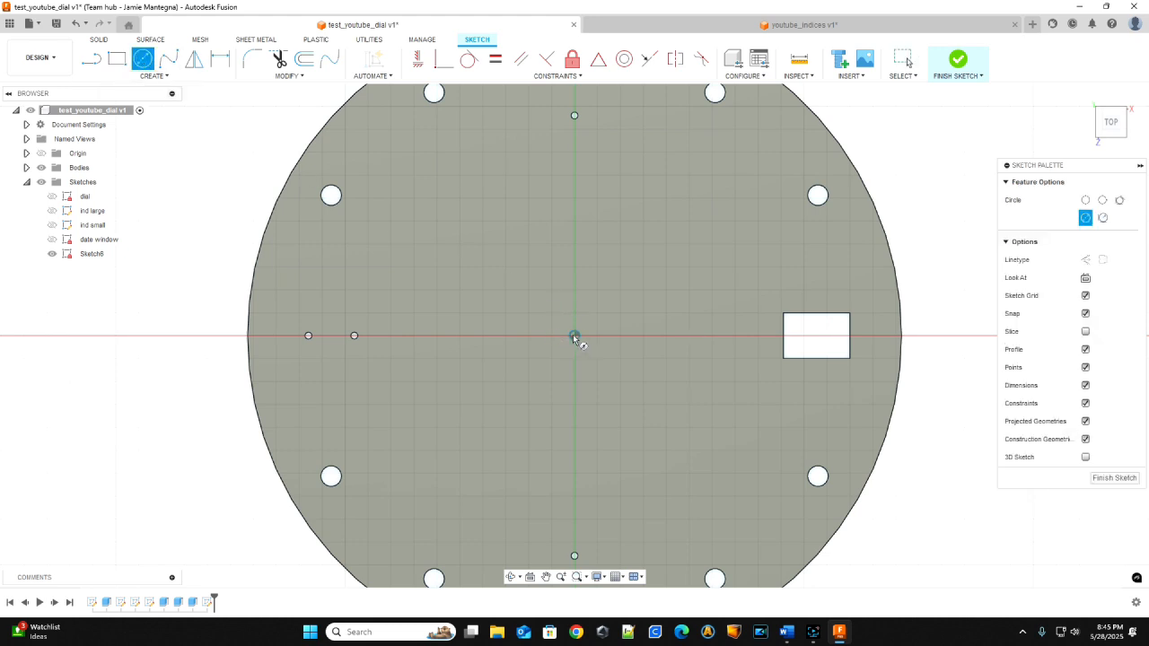
pyautogui.click(579, 340)
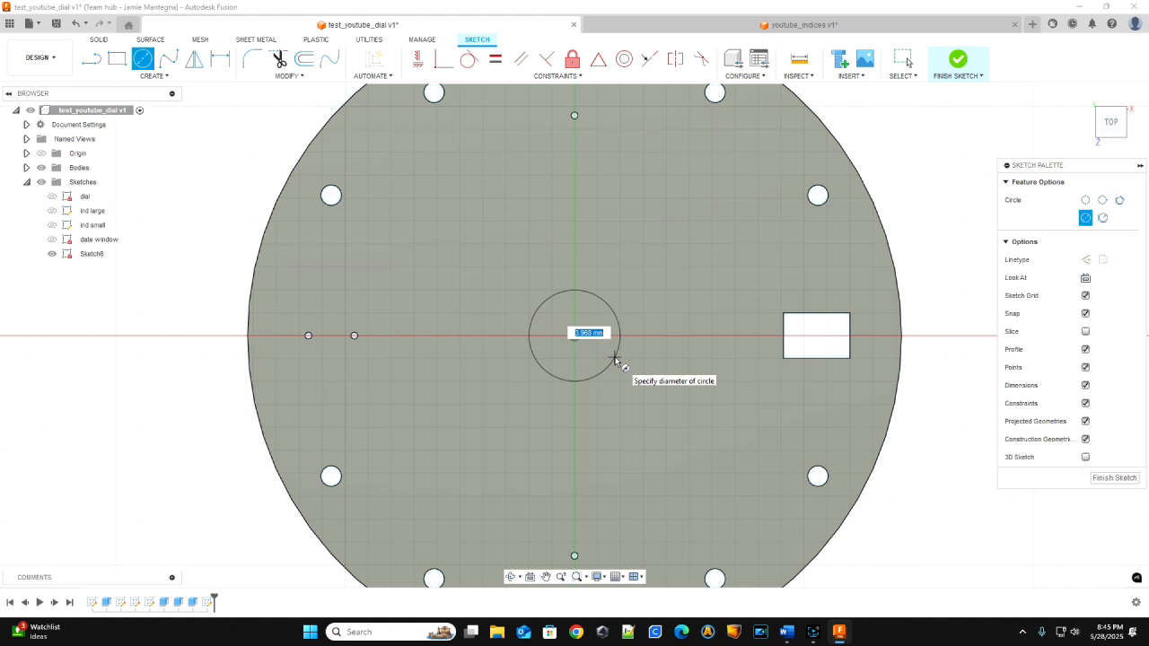
pyautogui.write('dial')
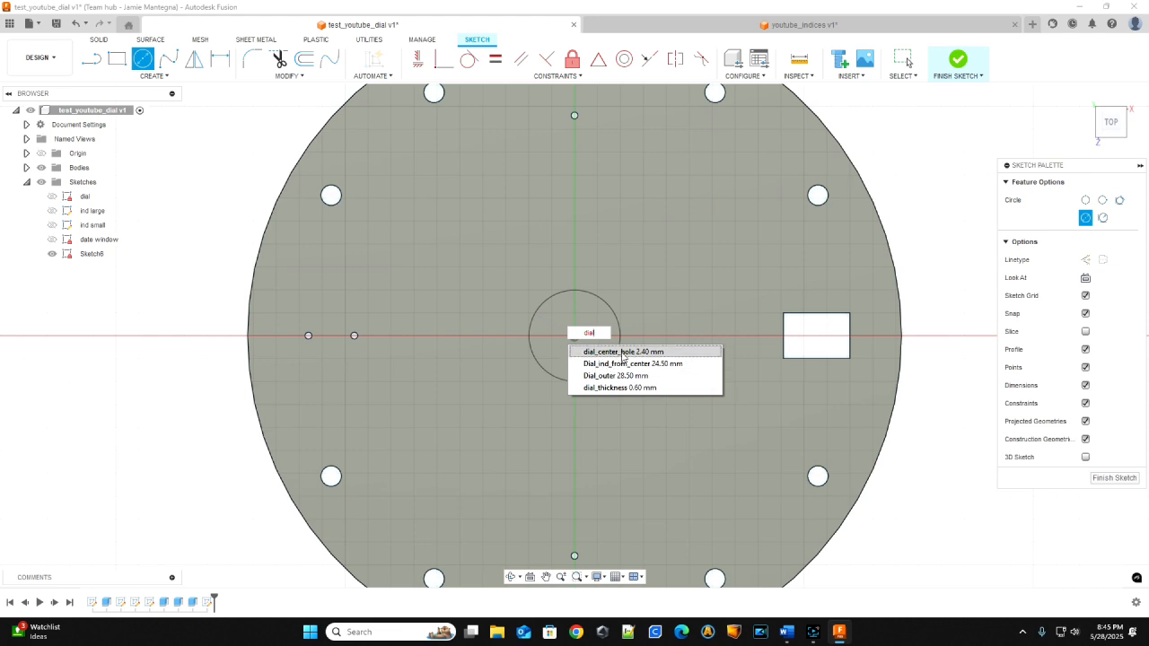
pyautogui.click(624, 352)
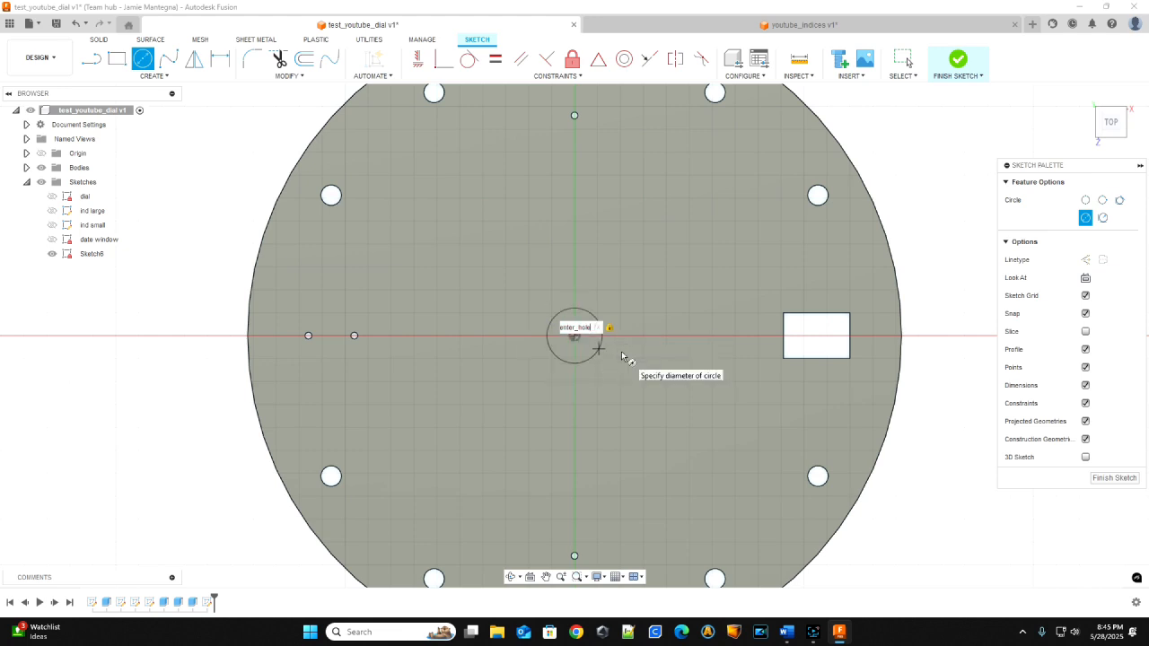
pyautogui.press('Return')
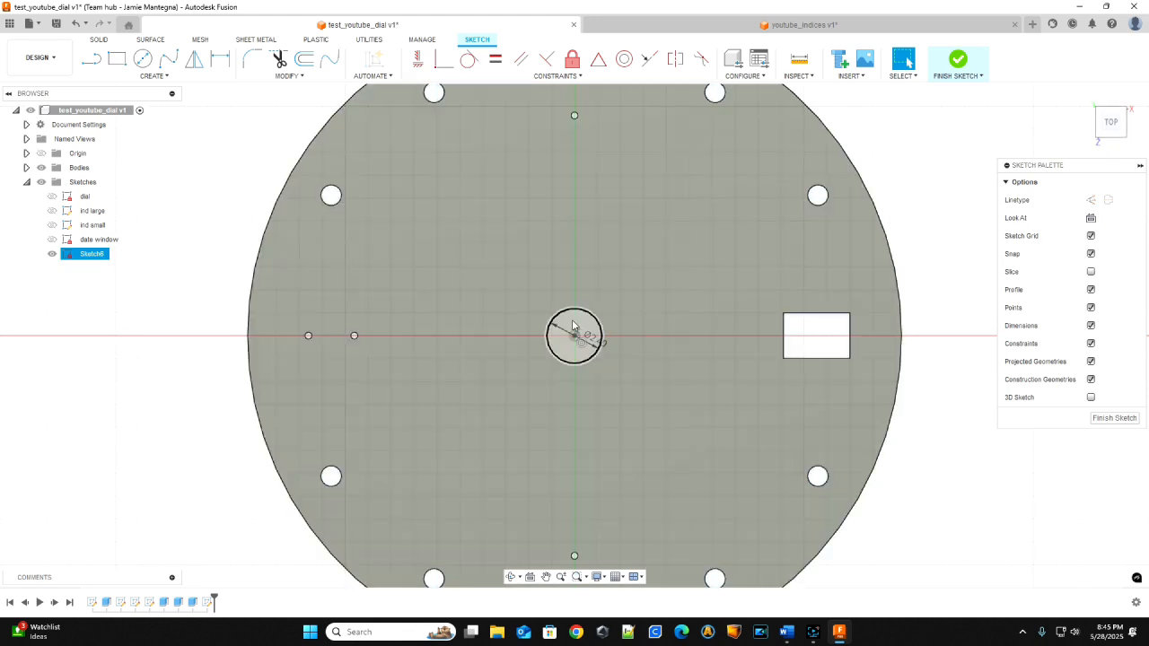
# Step: Extrude the centre circle profile as a cut through the dial to make the centre hole
pyautogui.click(573, 325)
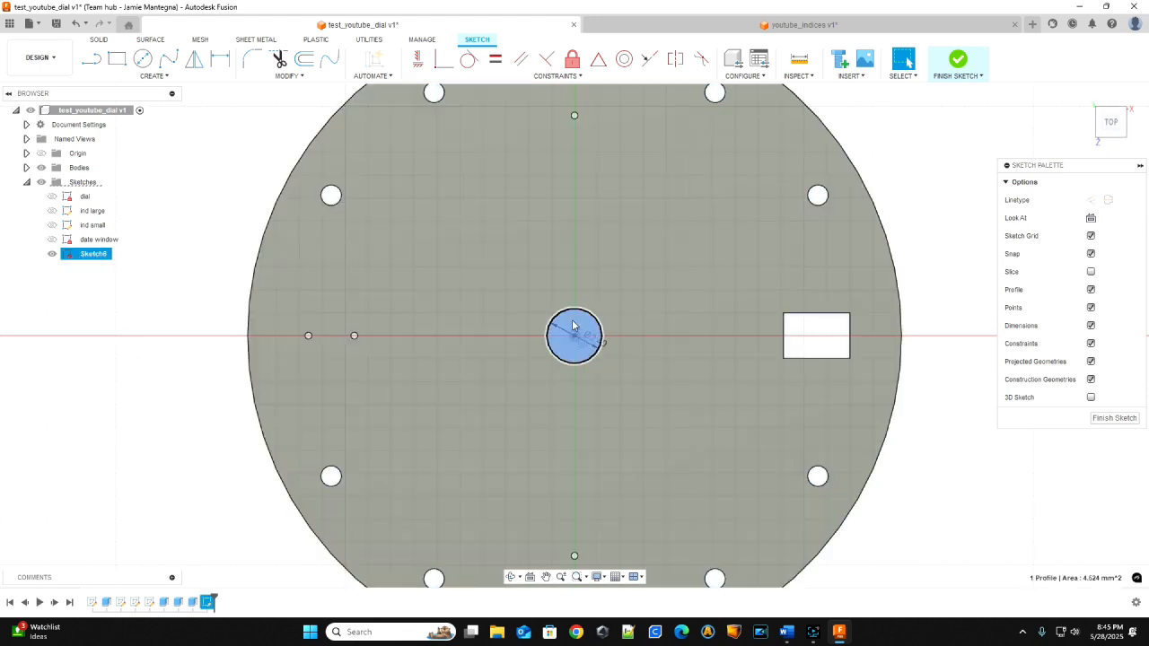
pyautogui.press('e')
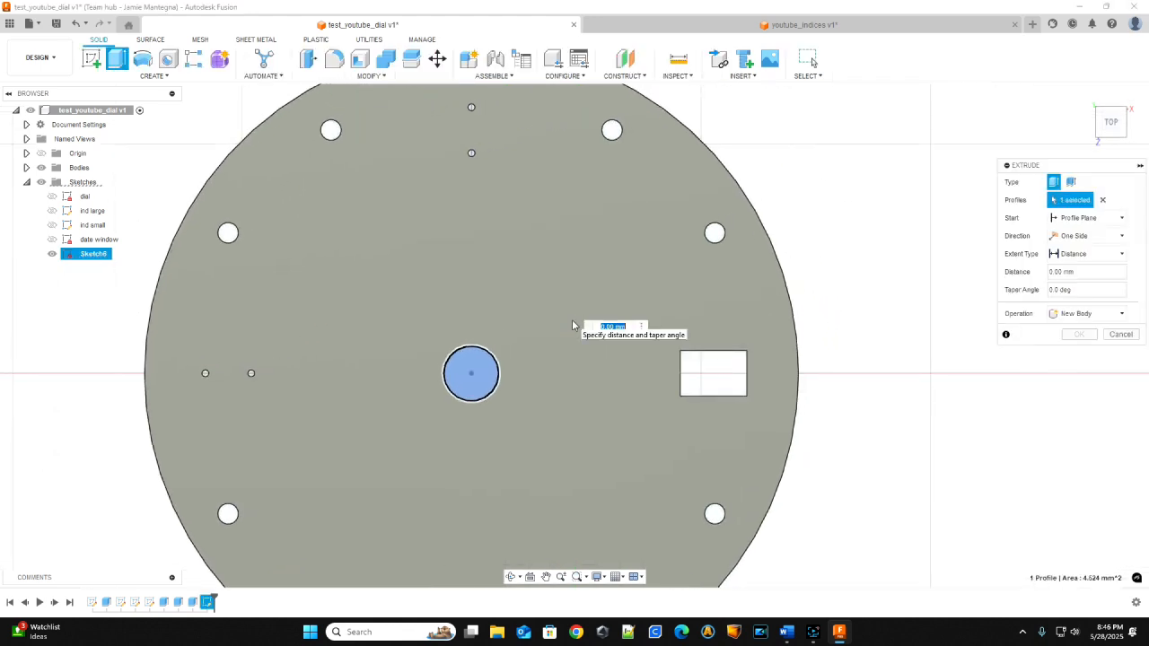
pyautogui.write('-1')
pyautogui.write('6')
pyautogui.press('Return')
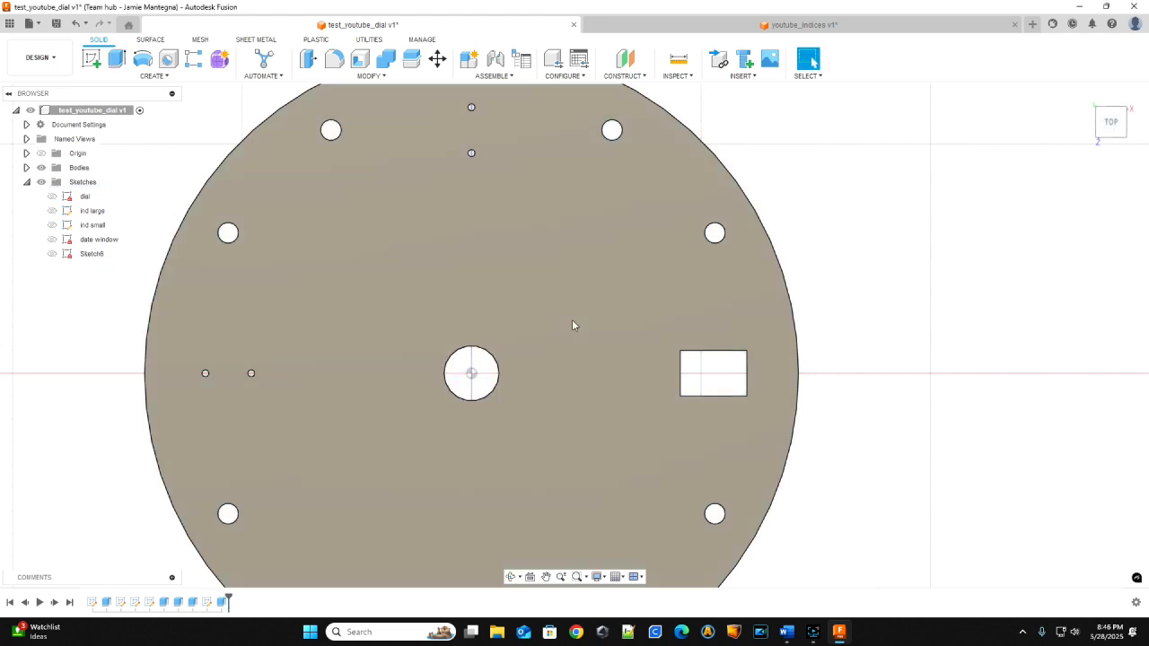
pyautogui.moveTo(545, 329)
pyautogui.mouseDown(button='middle')
pyautogui.moveTo(628, 326)
pyautogui.moveTo(611, 269)
pyautogui.moveTo(580, 243)
pyautogui.mouseUp(button='middle')
pyautogui.scroll(-2, 604, 359)
pyautogui.scroll(-2, 608, 360)
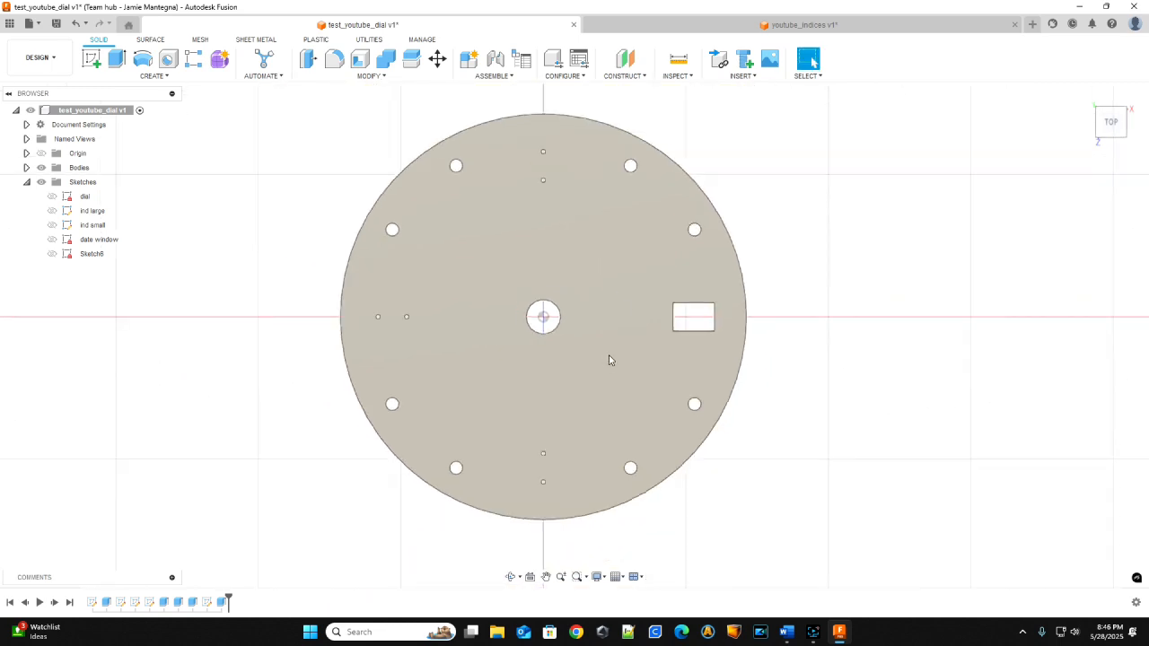
pyautogui.scroll(2, 602, 351)
pyautogui.moveTo(603, 351); pyautogui.dragTo(854, 289, button='middle')
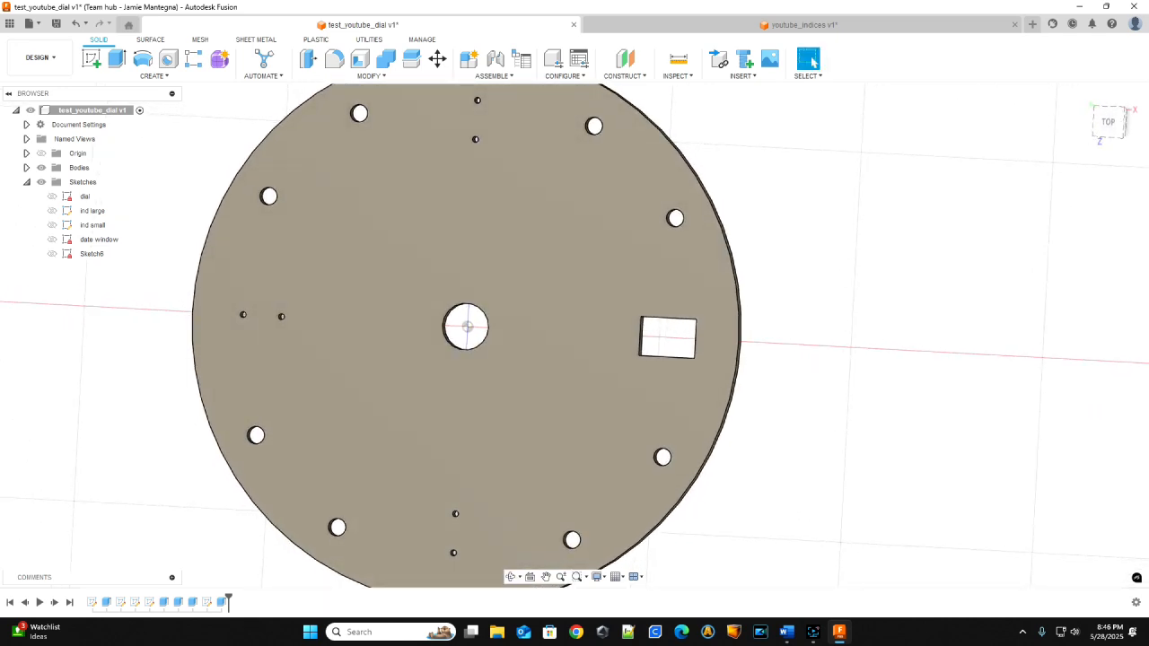